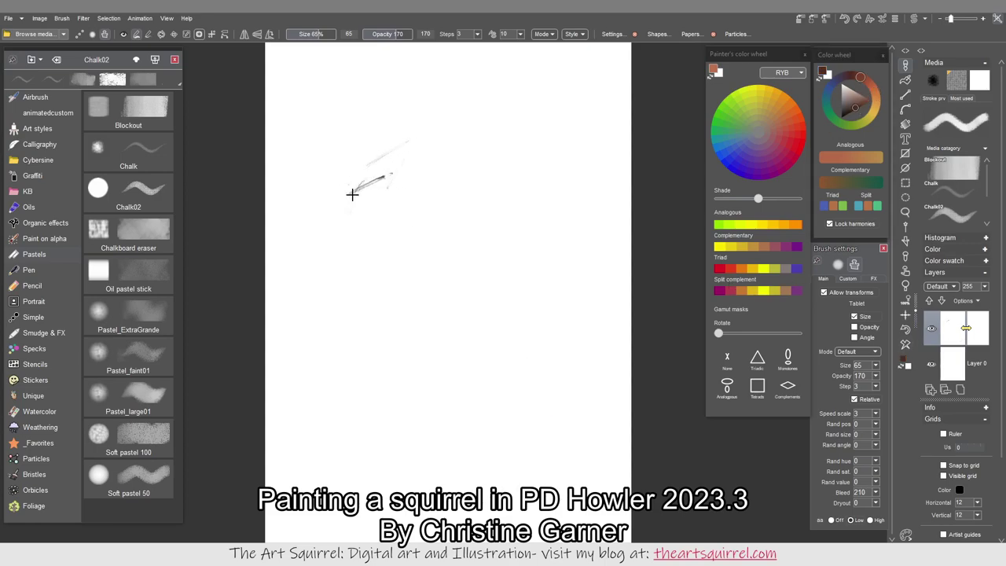
# Sketch the squirrel's head, ears, eye, chest, back and round haunch in dark brown with the Chalk02 brush
pyautogui.moveTo(368, 259)
pyautogui.mouseDown()
pyautogui.moveTo(404, 268)
pyautogui.moveTo(376, 284)
pyautogui.mouseUp()
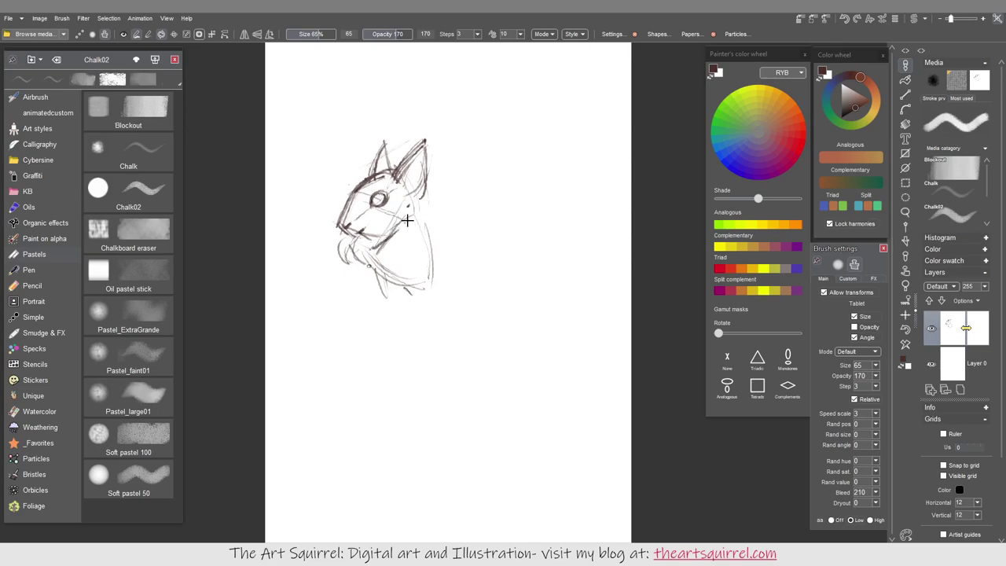
pyautogui.moveTo(429, 298); pyautogui.dragTo(436, 383)
pyautogui.moveTo(416, 303); pyautogui.dragTo(475, 293)
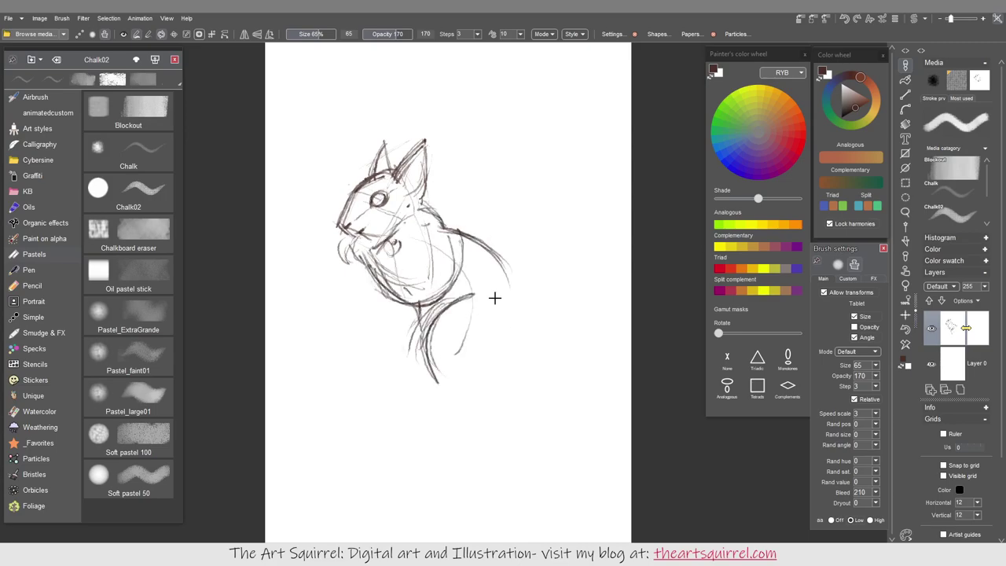
pyautogui.moveTo(393, 240)
pyautogui.mouseDown()
pyautogui.moveTo(483, 251)
pyautogui.moveTo(503, 309)
pyautogui.mouseUp()
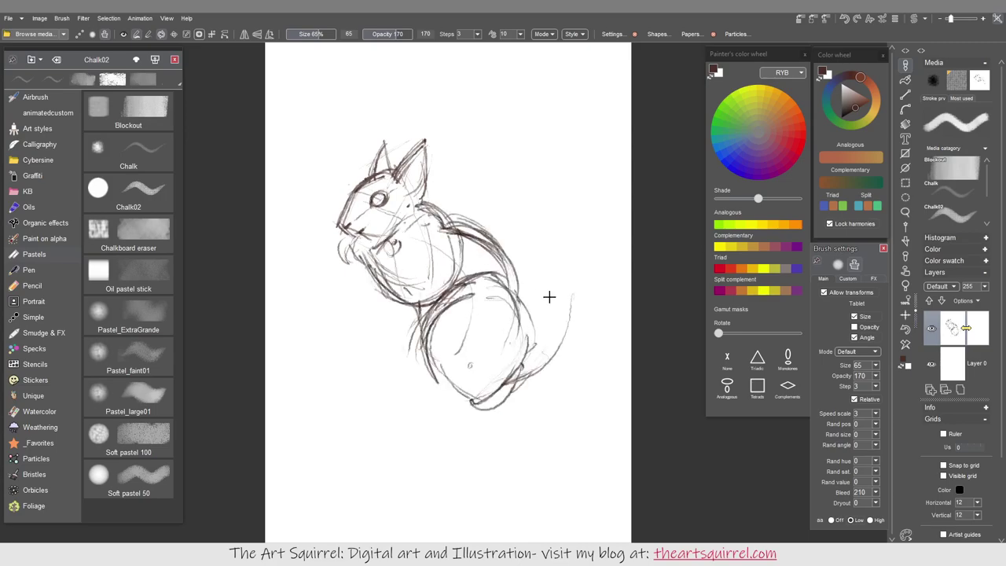
pyautogui.moveTo(568, 302); pyautogui.dragTo(513, 377)
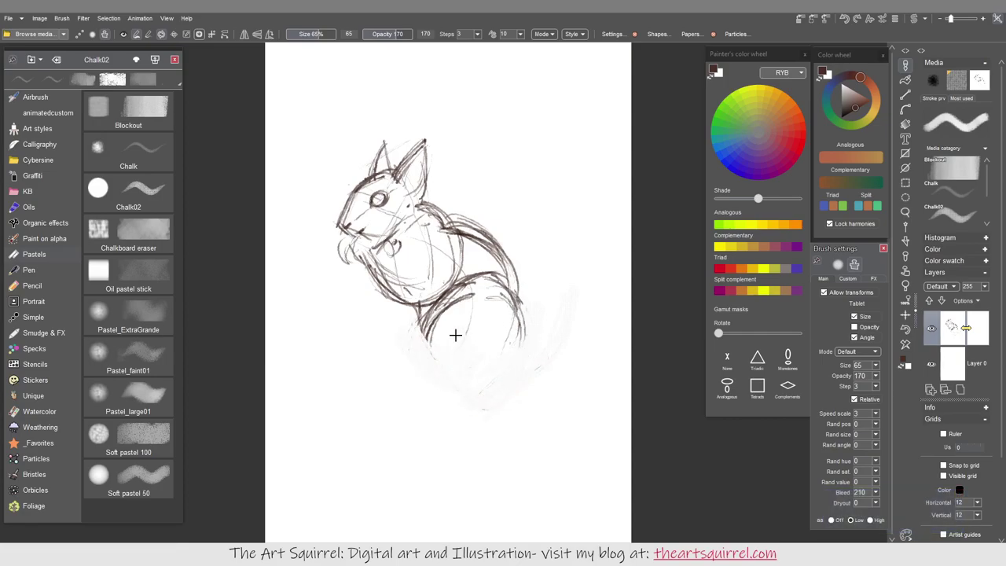
# Erase and redraw the lower haunch, then sketch the curving raised tail and the sloping ground line beneath the squirrel
pyautogui.moveTo(524, 329)
pyautogui.mouseDown()
pyautogui.moveTo(466, 379)
pyautogui.moveTo(430, 378)
pyautogui.mouseUp()
pyautogui.moveTo(436, 143)
pyautogui.mouseDown()
pyautogui.moveTo(526, 187)
pyautogui.moveTo(524, 361)
pyautogui.moveTo(528, 214)
pyautogui.moveTo(462, 107)
pyautogui.mouseUp()
pyautogui.moveTo(404, 362); pyautogui.dragTo(281, 268)
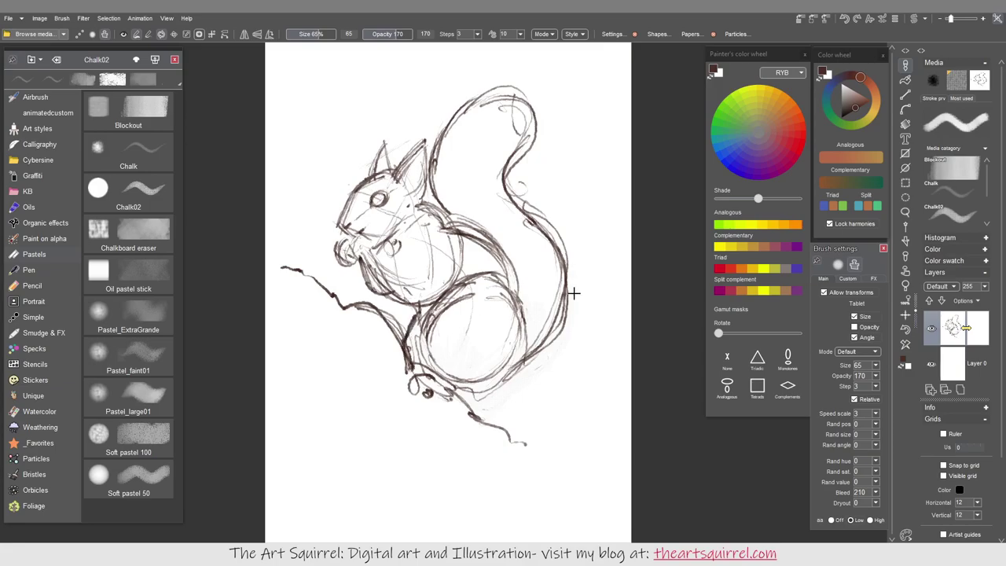
# Adjust the sketch's proportions around the head and lower body with a 4 by 3 Warp mesh and apply it
pyautogui.click(39, 17)
pyautogui.click(83, 17)
pyautogui.moveTo(157, 128)
pyautogui.click(271, 139)
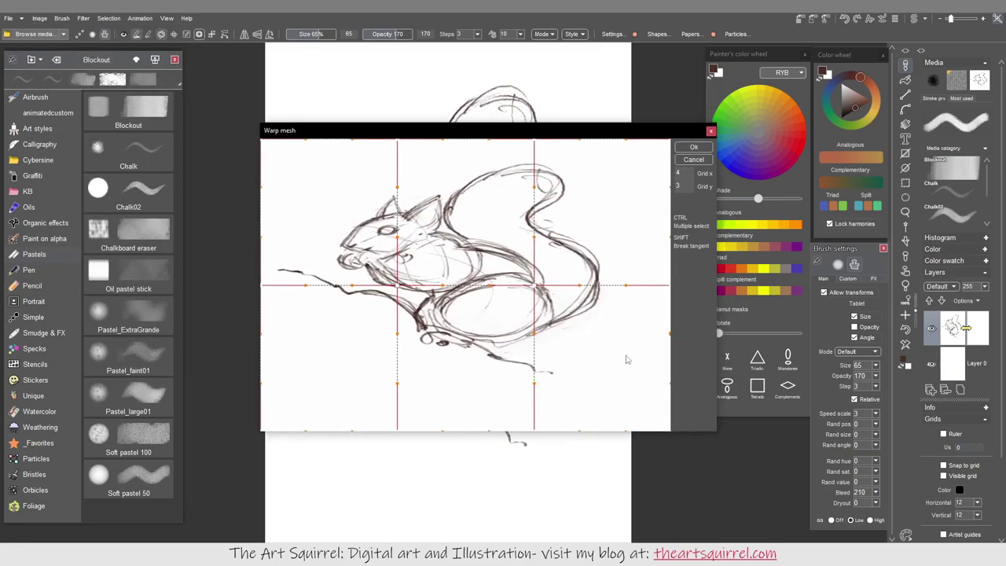
pyautogui.moveTo(513, 374); pyautogui.dragTo(489, 374)
pyautogui.moveTo(376, 215); pyautogui.dragTo(389, 192)
pyautogui.press('Return')
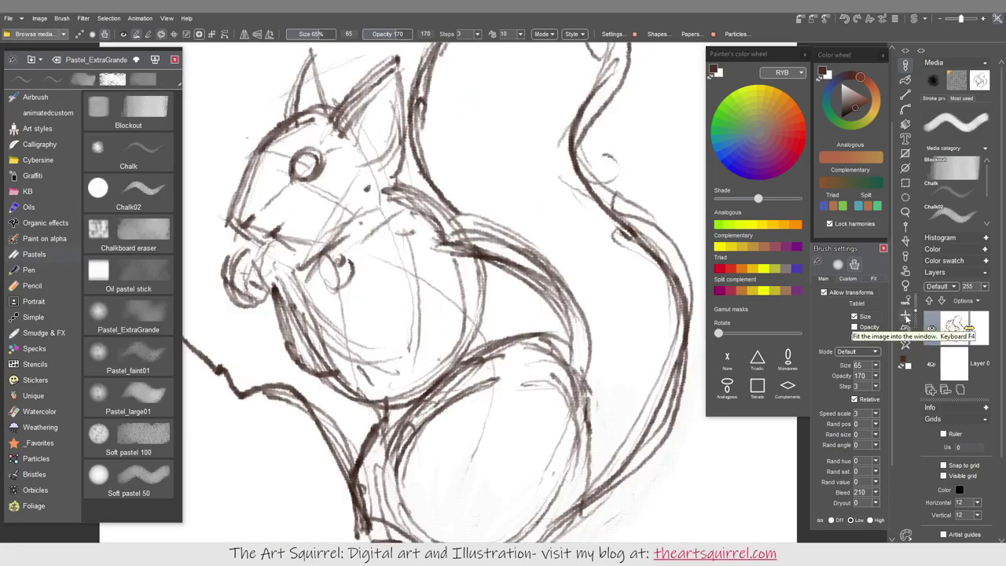
# Cover the background with green strokes around and over the sketch using the Gooy_Paint 2 oil brush
pyautogui.click(906, 317)
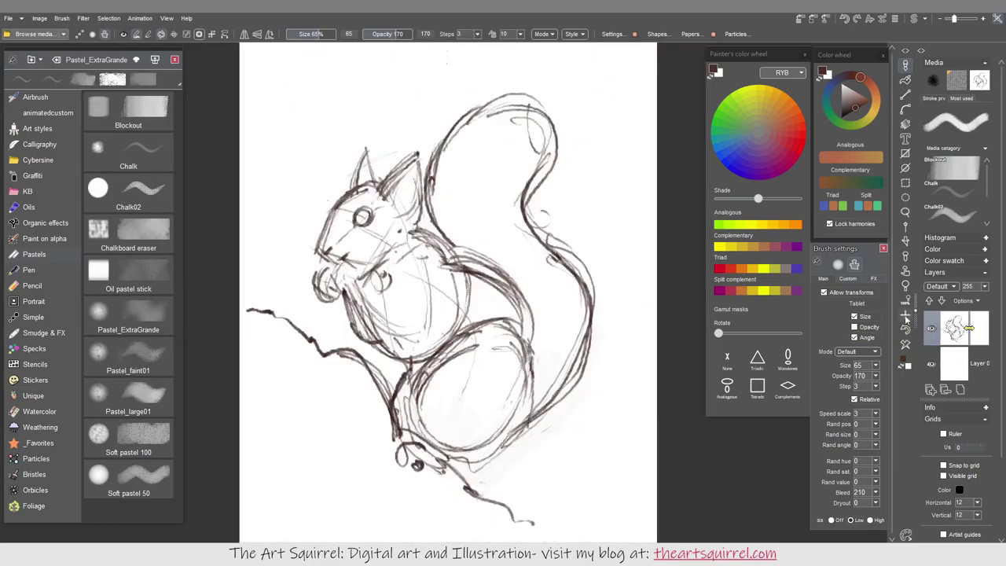
pyautogui.click(28, 207)
pyautogui.click(128, 401)
pyautogui.click(856, 101)
pyautogui.moveTo(550, 216)
pyautogui.mouseDown()
pyautogui.moveTo(555, 512)
pyautogui.moveTo(299, 236)
pyautogui.moveTo(426, 68)
pyautogui.moveTo(401, 381)
pyautogui.mouseUp()
# Dab yellow light spots across the green background and fill the ground area with pale yellow
pyautogui.click(858, 98)
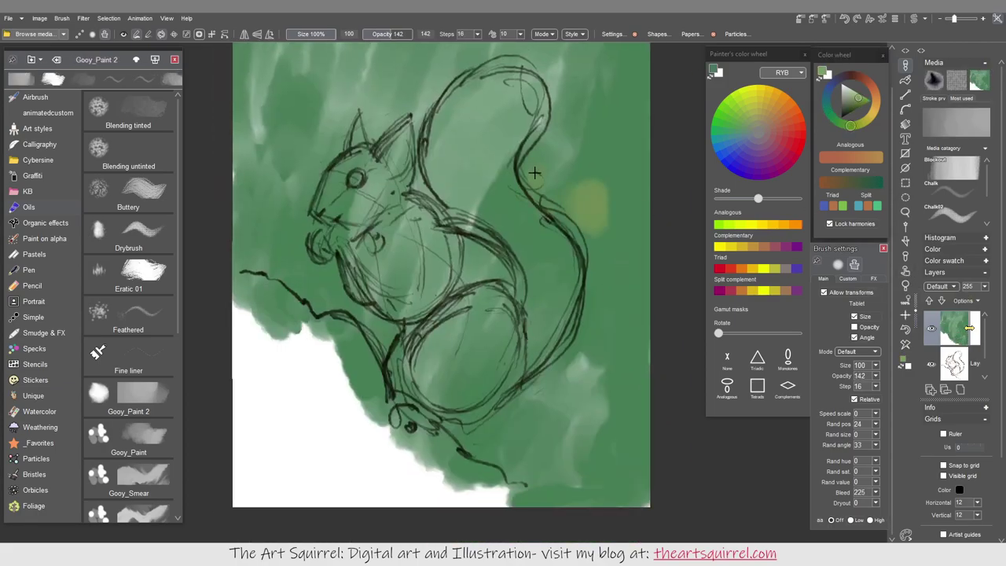
pyautogui.moveTo(597, 235); pyautogui.dragTo(299, 196)
pyautogui.moveTo(550, 157); pyautogui.dragTo(353, 141)
pyautogui.click(754, 93)
pyautogui.moveTo(440, 110)
pyautogui.mouseDown()
pyautogui.moveTo(386, 198)
pyautogui.moveTo(629, 389)
pyautogui.moveTo(315, 235)
pyautogui.moveTo(435, 407)
pyautogui.moveTo(503, 472)
pyautogui.mouseUp()
# Paint olive green along the top of the ground mound and down its slope below the squirrel
pyautogui.click(860, 100)
pyautogui.moveTo(346, 330); pyautogui.dragTo(265, 328)
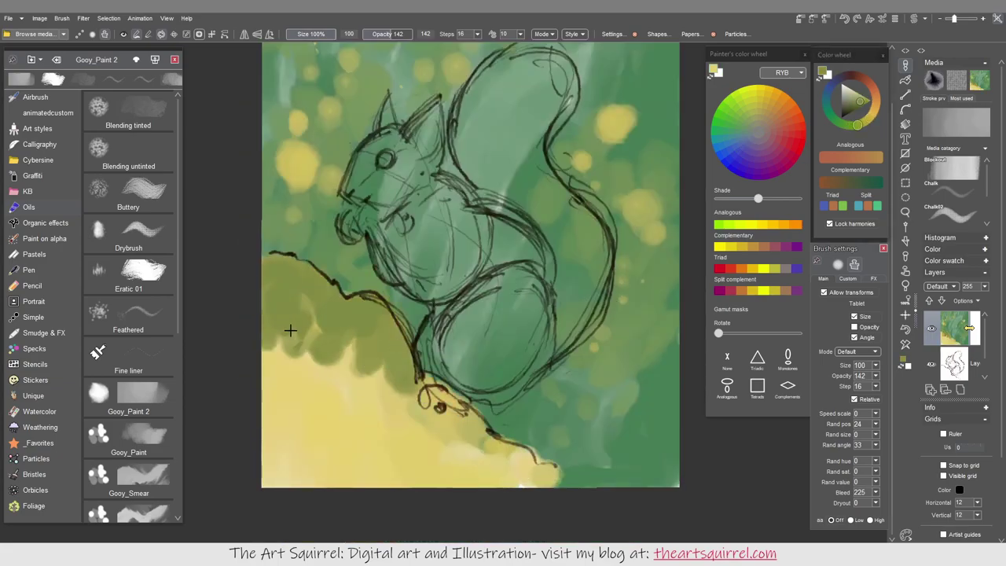
pyautogui.moveTo(378, 369); pyautogui.dragTo(503, 480)
pyautogui.click(856, 98)
pyautogui.moveTo(409, 377); pyautogui.dragTo(550, 468)
# Add brown radiating strokes and dark blue-grey patches to the lower part of the ground mound
pyautogui.click(859, 101)
pyautogui.moveTo(382, 315)
pyautogui.mouseDown()
pyautogui.moveTo(396, 382)
pyautogui.moveTo(298, 471)
pyautogui.mouseUp()
pyautogui.moveTo(283, 330); pyautogui.dragTo(385, 479)
pyautogui.click(856, 102)
pyautogui.moveTo(346, 361); pyautogui.dragTo(322, 417)
pyautogui.moveTo(393, 440); pyautogui.dragTo(453, 481)
# Block in the squirrel's body, haunch and tail with a reddish brown
pyautogui.click(857, 155)
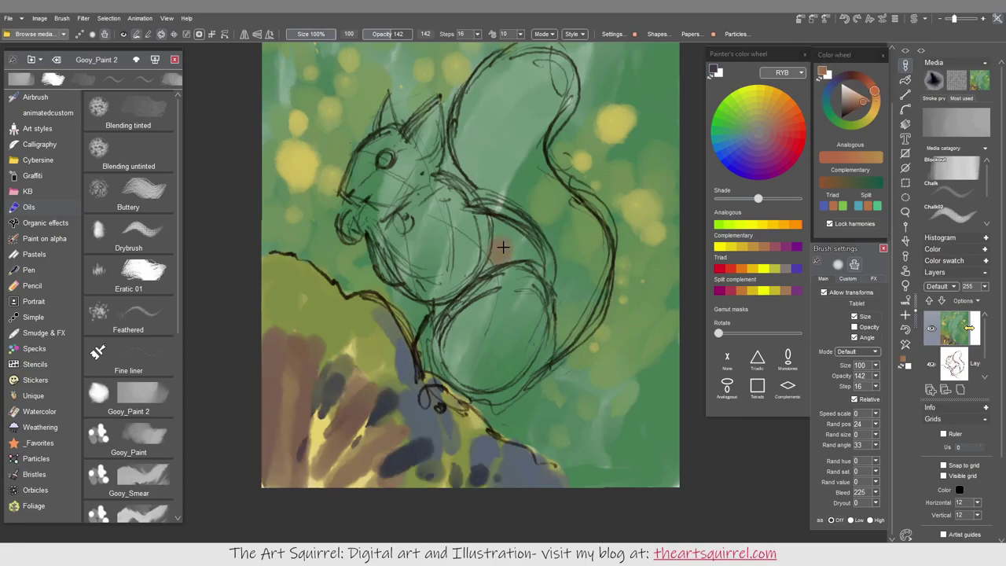
pyautogui.moveTo(500, 248); pyautogui.dragTo(488, 386)
pyautogui.moveTo(550, 354); pyautogui.dragTo(582, 181)
pyautogui.moveTo(550, 70)
pyautogui.mouseDown()
pyautogui.moveTo(472, 236)
pyautogui.moveTo(388, 126)
pyautogui.mouseUp()
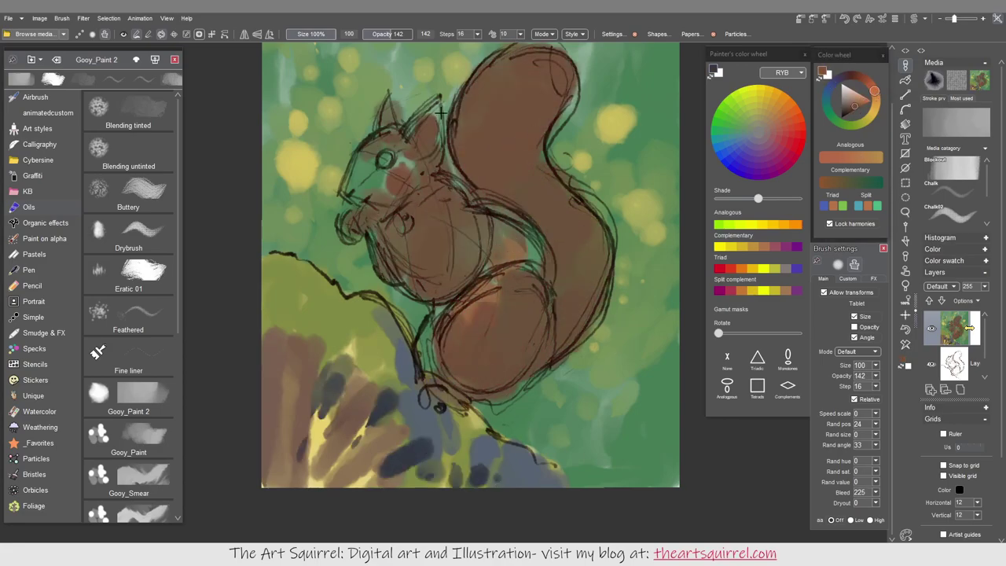
# Paint warm orange and ochre tones on the squirrel's head, ears, chest, haunch and tail
pyautogui.moveTo(362, 208); pyautogui.dragTo(397, 240)
pyautogui.moveTo(409, 181); pyautogui.dragTo(428, 228)
pyautogui.moveTo(452, 279); pyautogui.dragTo(499, 330)
pyautogui.moveTo(357, 196); pyautogui.dragTo(432, 145)
pyautogui.moveTo(416, 138); pyautogui.dragTo(424, 118)
pyautogui.moveTo(511, 90)
pyautogui.mouseDown()
pyautogui.moveTo(525, 62)
pyautogui.moveTo(550, 141)
pyautogui.moveTo(503, 299)
pyautogui.mouseUp()
# Add dark blue shadows along the tail, haunch and chest
pyautogui.click(830, 87)
pyautogui.click(855, 104)
pyautogui.moveTo(472, 165); pyautogui.dragTo(566, 134)
pyautogui.moveTo(542, 283); pyautogui.dragTo(448, 259)
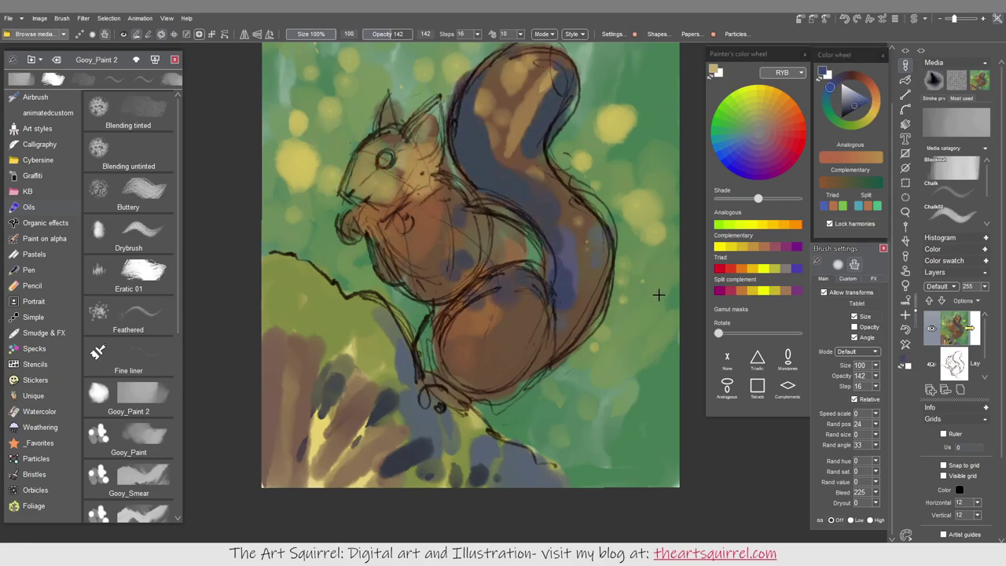
# Darken the eye and paint deep blue fur strokes down the tail with the Blending tinted brush
pyautogui.click(128, 110)
pyautogui.moveTo(379, 155); pyautogui.dragTo(393, 166)
pyautogui.moveTo(462, 160); pyautogui.dragTo(476, 175)
pyautogui.moveTo(456, 117); pyautogui.dragTo(554, 267)
pyautogui.moveTo(519, 133)
pyautogui.mouseDown()
pyautogui.moveTo(588, 228)
pyautogui.moveTo(566, 314)
pyautogui.mouseUp()
# Shade the haunch with dark purple-brown along its lower edge and work warm ochre into its fur
pyautogui.keyDown('alt'); pyautogui.click(565, 350); pyautogui.keyUp('alt')
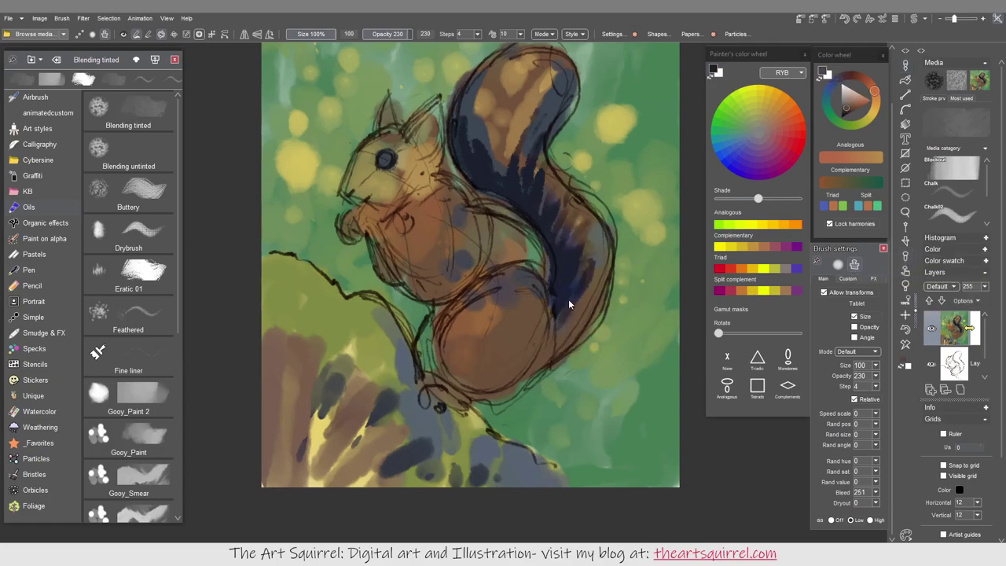
pyautogui.moveTo(542, 370)
pyautogui.mouseDown()
pyautogui.moveTo(456, 381)
pyautogui.moveTo(527, 393)
pyautogui.mouseUp()
pyautogui.moveTo(534, 264); pyautogui.dragTo(503, 287)
pyautogui.click(874, 107)
pyautogui.click(862, 106)
pyautogui.moveTo(535, 319); pyautogui.dragTo(479, 385)
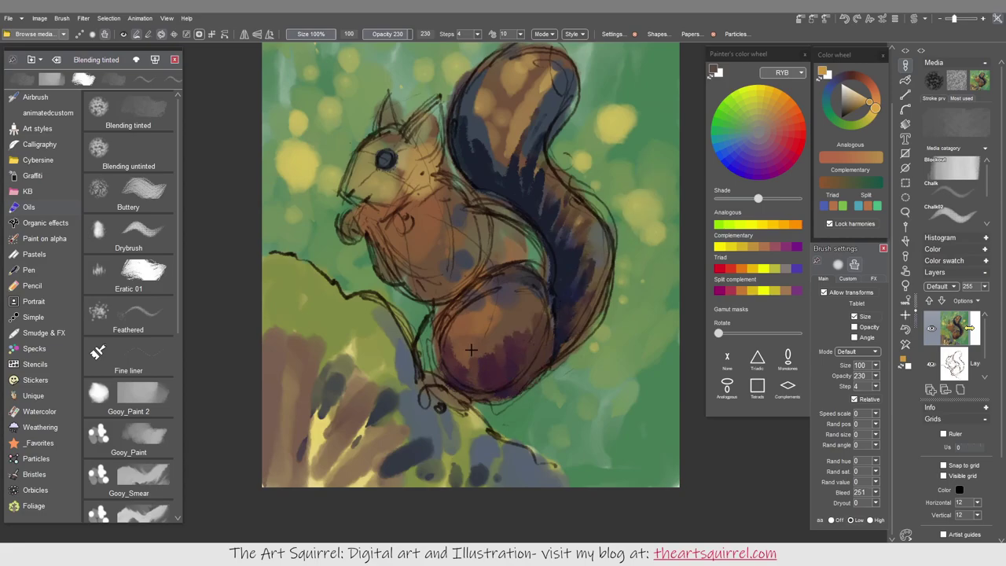
pyautogui.moveTo(472, 346); pyautogui.dragTo(519, 365)
# Work green and ochre strokes over the background around the squirrel and blend the colour patches on the ground mound
pyautogui.moveTo(601, 240); pyautogui.dragTo(566, 357)
pyautogui.moveTo(637, 197); pyautogui.dragTo(652, 235)
pyautogui.moveTo(581, 126); pyautogui.dragTo(597, 157)
pyautogui.moveTo(283, 173); pyautogui.dragTo(322, 236)
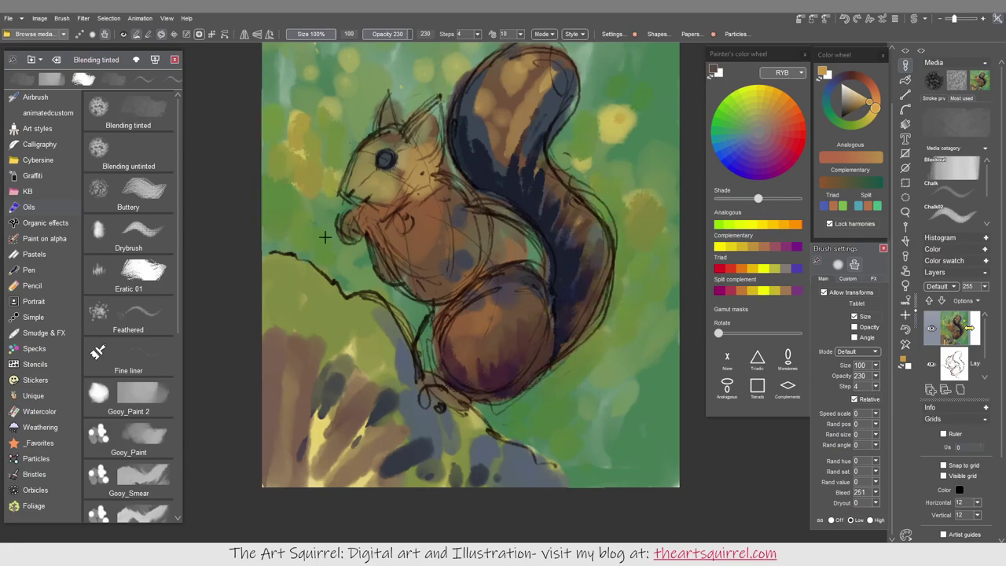
pyautogui.moveTo(346, 79); pyautogui.dragTo(369, 126)
pyautogui.moveTo(313, 96); pyautogui.dragTo(319, 162)
pyautogui.moveTo(398, 438); pyautogui.dragTo(429, 356)
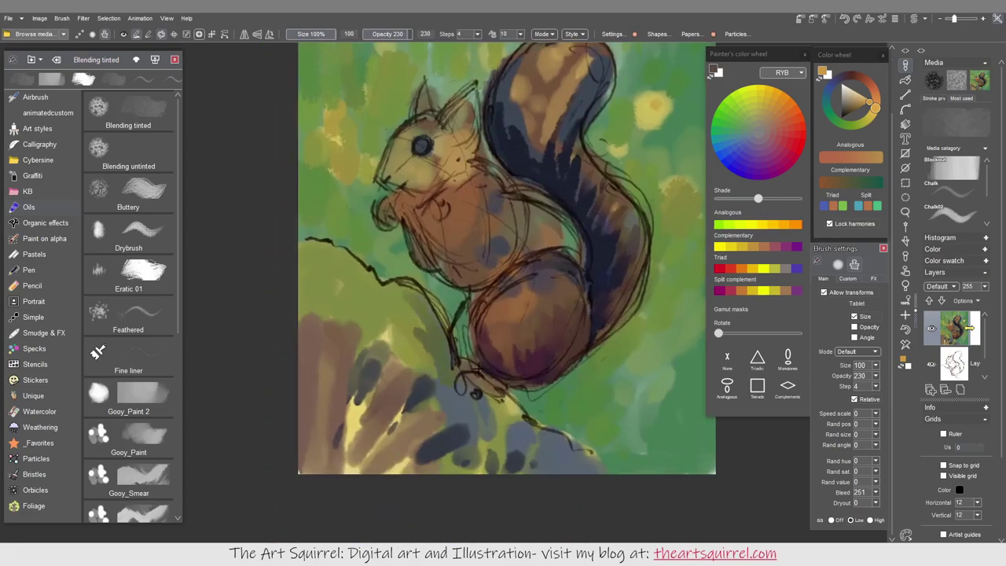
pyautogui.moveTo(344, 324); pyautogui.dragTo(492, 461)
# Save the painting under the file name squirrelpdhowl
pyautogui.hotkey('ctrl', 's')
pyautogui.doubleClick(489, 283)
pyautogui.write('squirrelpdhowl')
pyautogui.press('Return')
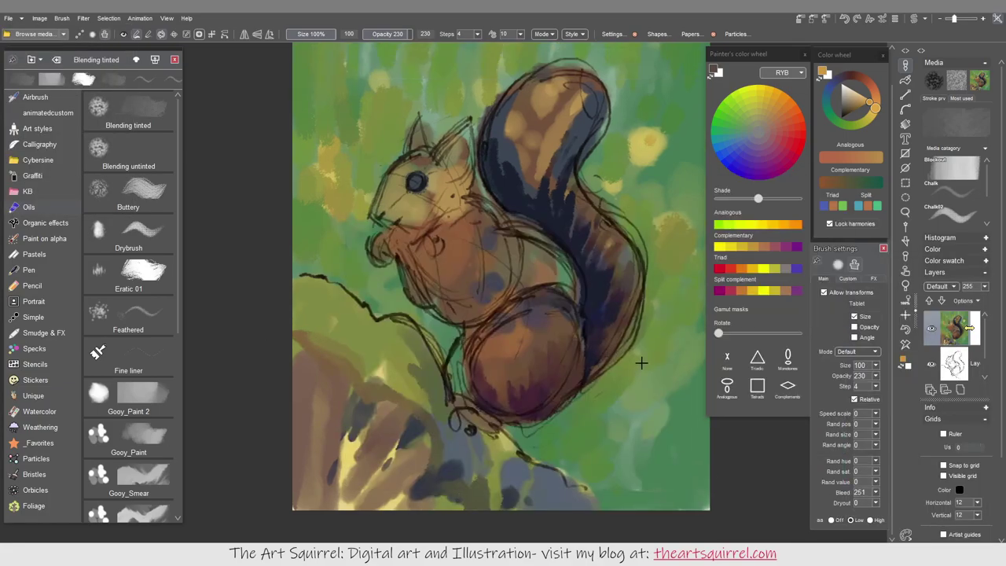
# Undo the last stroke and paint pale grey fur highlights on the leg, face, back and haunch with the Drybrush
pyautogui.hotkey('ctrl', 'z')
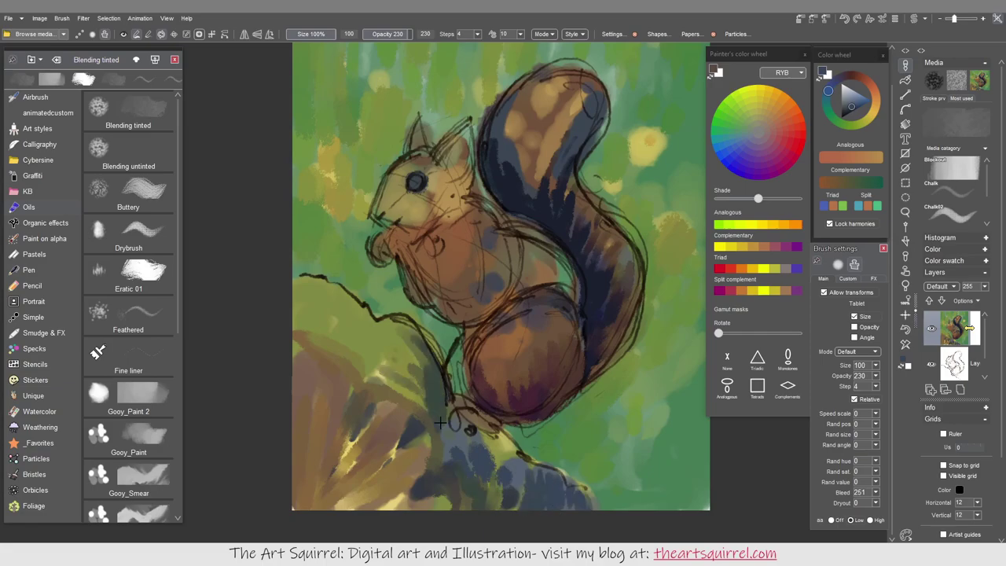
pyautogui.moveTo(452, 329)
pyautogui.mouseDown()
pyautogui.moveTo(455, 362)
pyautogui.moveTo(469, 330)
pyautogui.mouseUp()
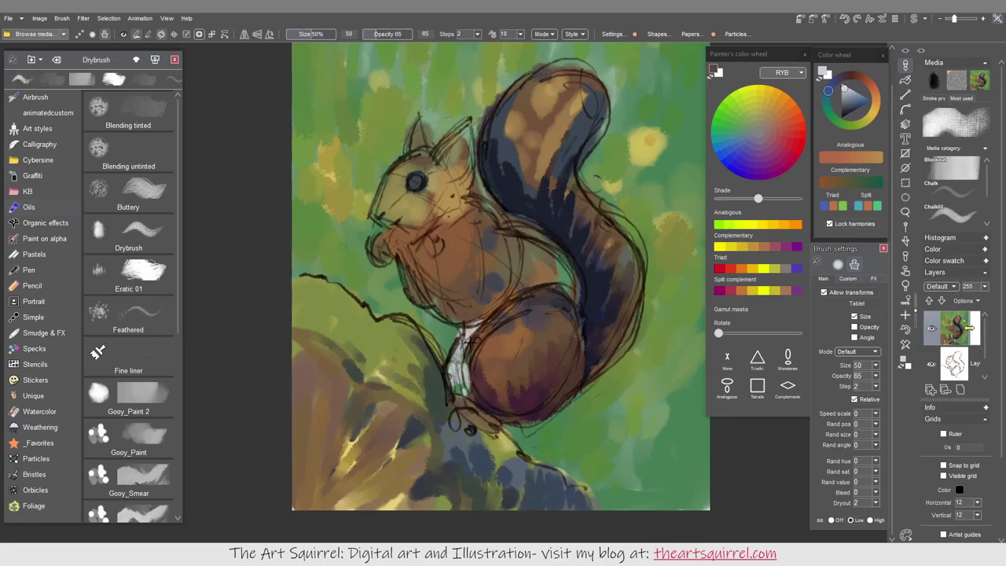
pyautogui.moveTo(451, 175); pyautogui.dragTo(456, 179)
pyautogui.moveTo(535, 236); pyautogui.dragTo(558, 275)
pyautogui.moveTo(542, 295); pyautogui.dragTo(555, 333)
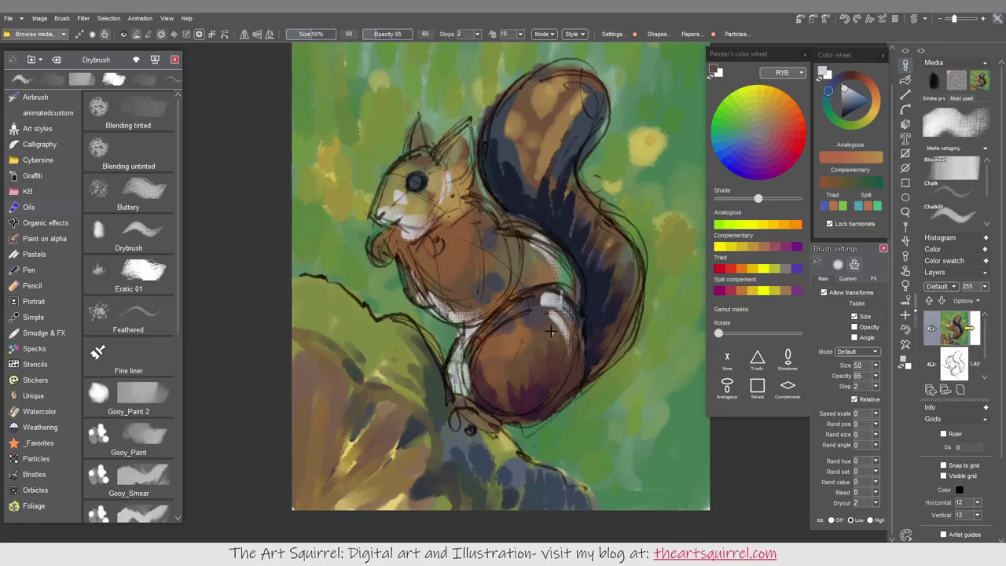
# Sample colours from the painting and paint the face around the eye and orange fur streaks on the tail
pyautogui.keyDown('alt'); pyautogui.click(440, 166); pyautogui.keyUp('alt')
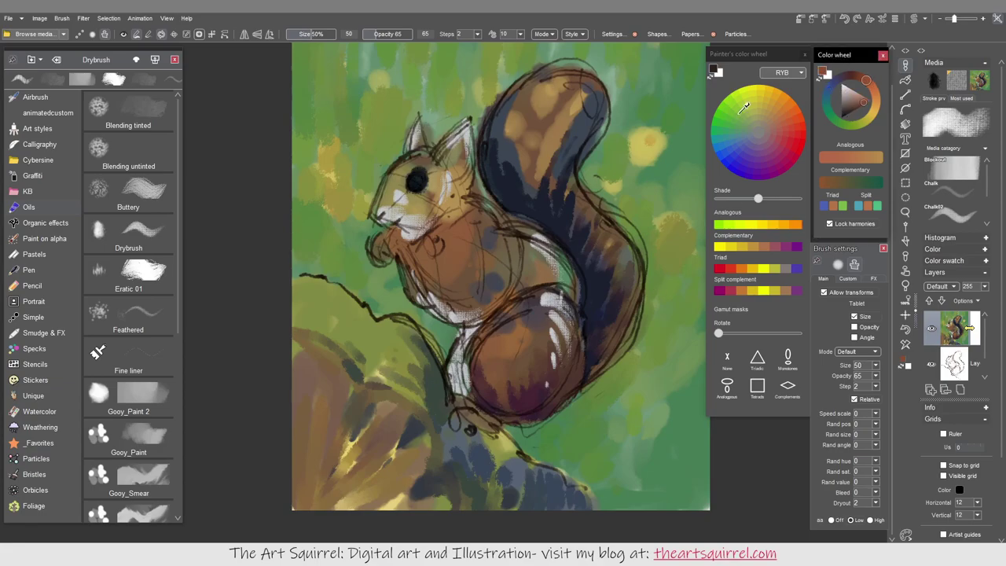
pyautogui.keyDown('alt'); pyautogui.click(412, 236); pyautogui.keyUp('alt')
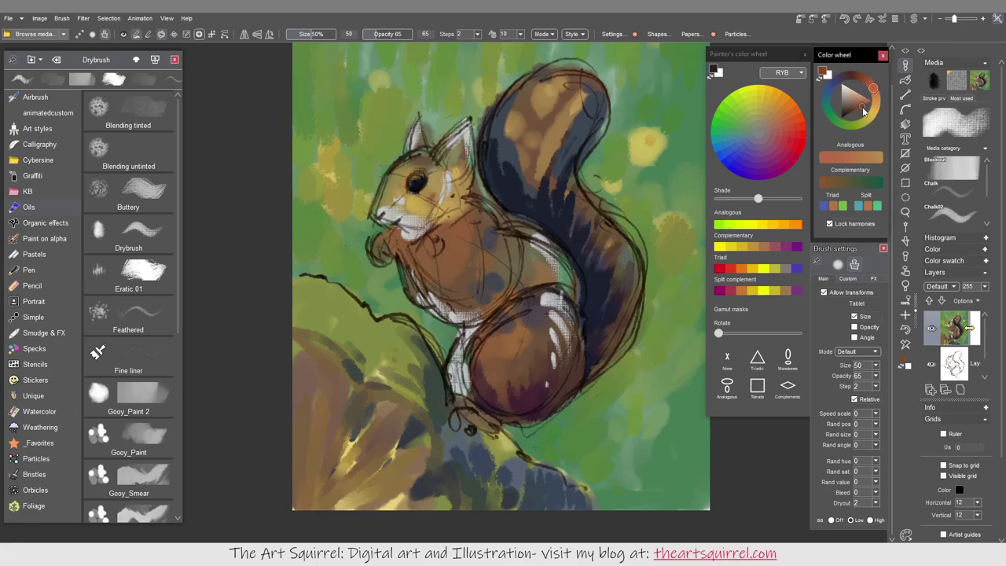
pyautogui.moveTo(534, 125); pyautogui.dragTo(542, 189)
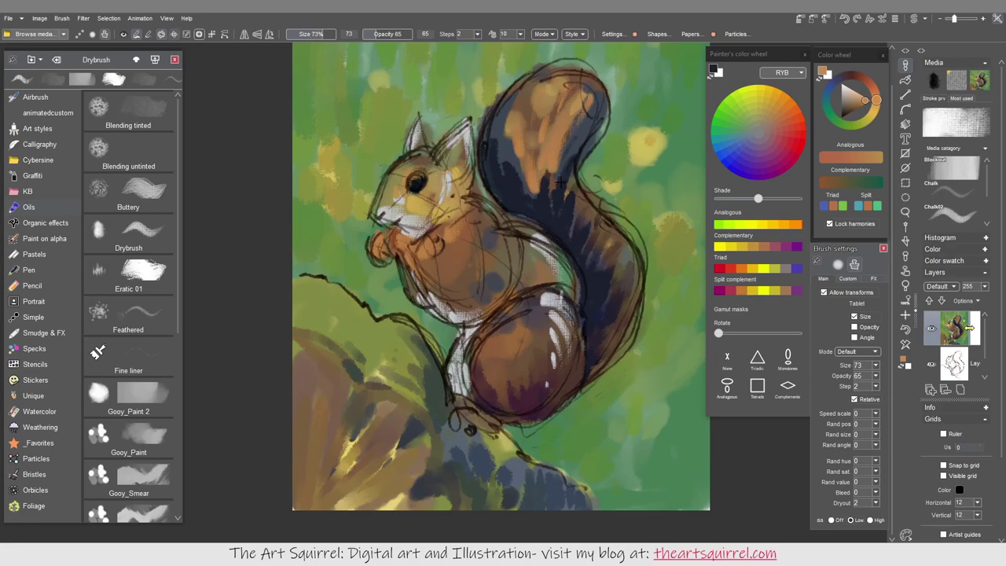
# Blend the fur on the tail, back, haunch and chest with the Blending untinted brush
pyautogui.press('b')
pyautogui.moveTo(613, 267); pyautogui.dragTo(621, 346)
pyautogui.moveTo(566, 212)
pyautogui.mouseDown()
pyautogui.moveTo(497, 138)
pyautogui.moveTo(582, 75)
pyautogui.mouseUp()
pyautogui.moveTo(566, 307)
pyautogui.mouseDown()
pyautogui.moveTo(555, 366)
pyautogui.moveTo(538, 244)
pyautogui.mouseUp()
pyautogui.moveTo(471, 303)
pyautogui.mouseDown()
pyautogui.moveTo(456, 385)
pyautogui.moveTo(511, 338)
pyautogui.moveTo(565, 354)
pyautogui.moveTo(479, 228)
pyautogui.moveTo(443, 220)
pyautogui.mouseUp()
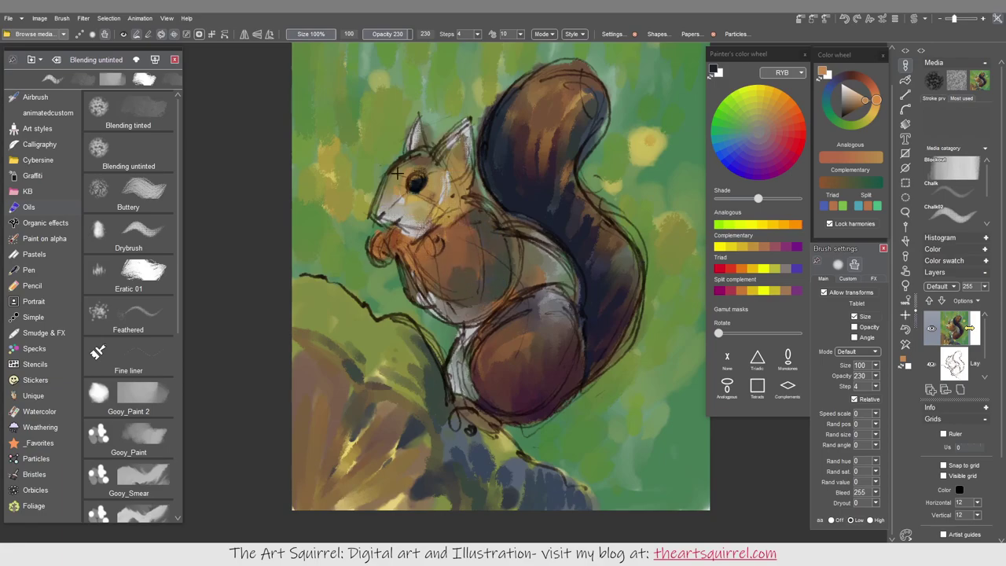
# Lower the sketch layer's opacity to 128 and choose another oil brush for the painting layer
pyautogui.moveTo(980, 367); pyautogui.dragTo(970, 367)
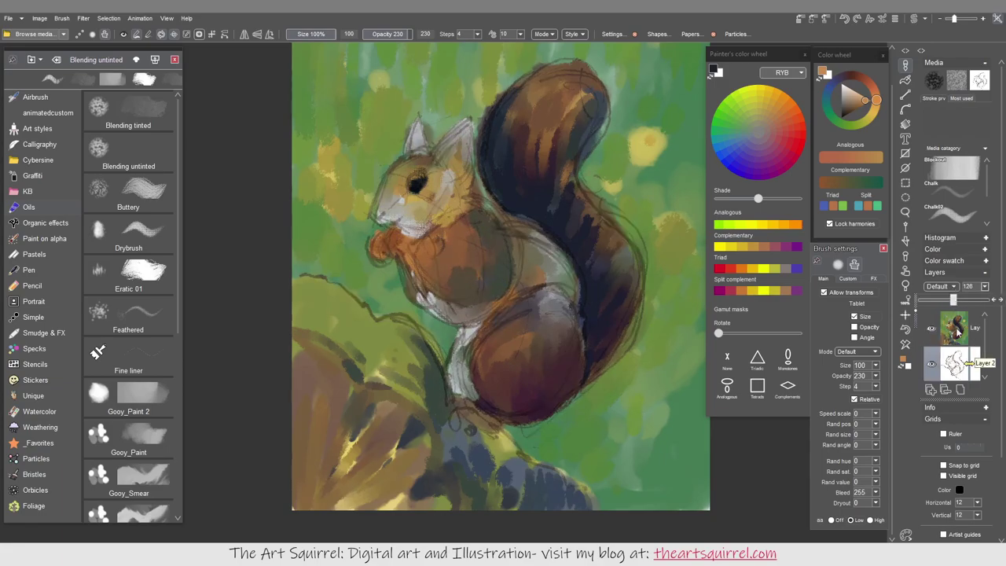
pyautogui.scroll(-15, 165, 311)
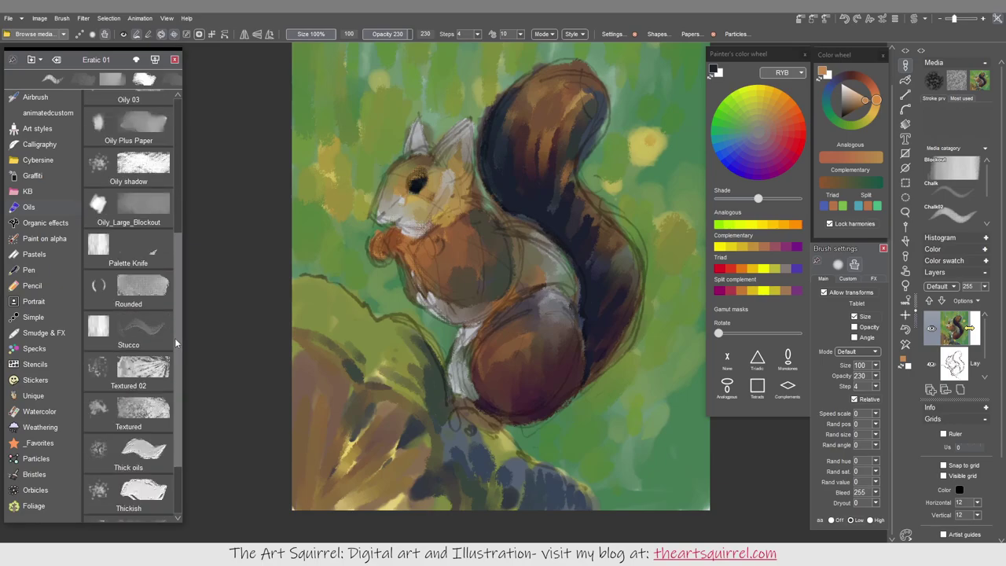
pyautogui.scroll(-2, 180, 369)
pyautogui.click(134, 340)
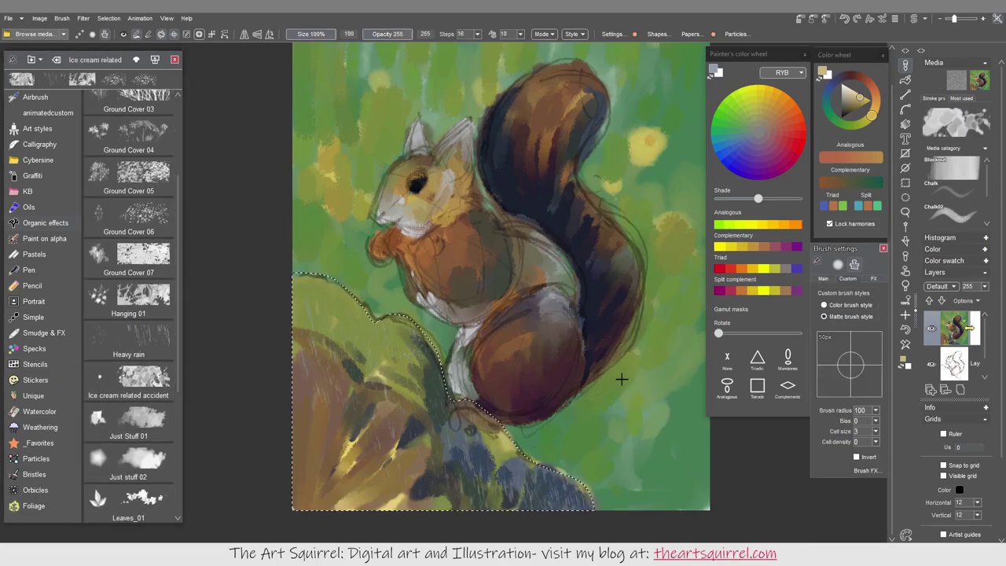
# Paint cream dabs on the selected ground with the Ice cream related accident brush at Rand hue 8 and Rand sat. 4
pyautogui.moveTo(543, 463); pyautogui.dragTo(385, 417)
pyautogui.hotkey('ctrl', 'z')
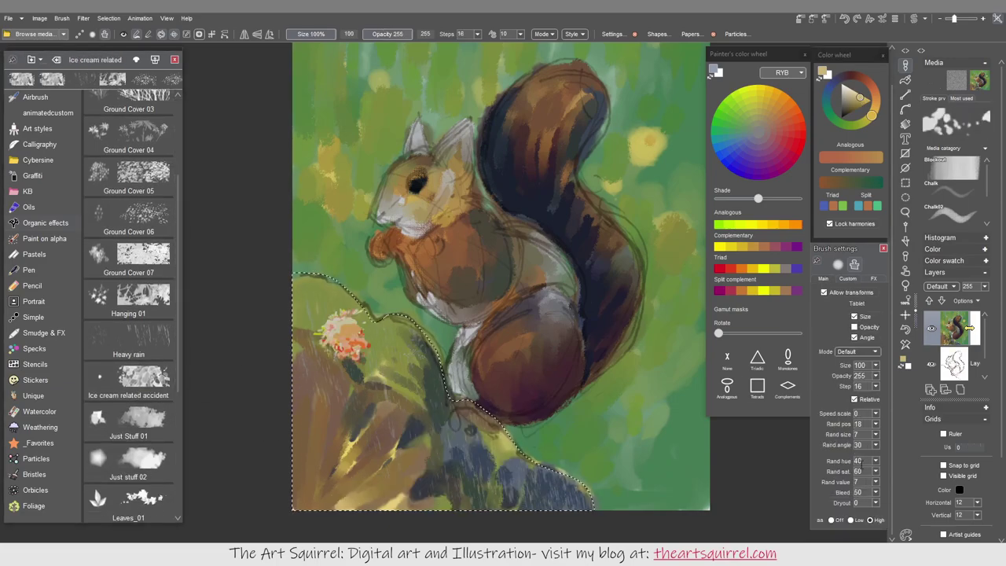
pyautogui.moveTo(353, 330)
pyautogui.mouseDown()
pyautogui.moveTo(415, 376)
pyautogui.moveTo(338, 330)
pyautogui.mouseUp()
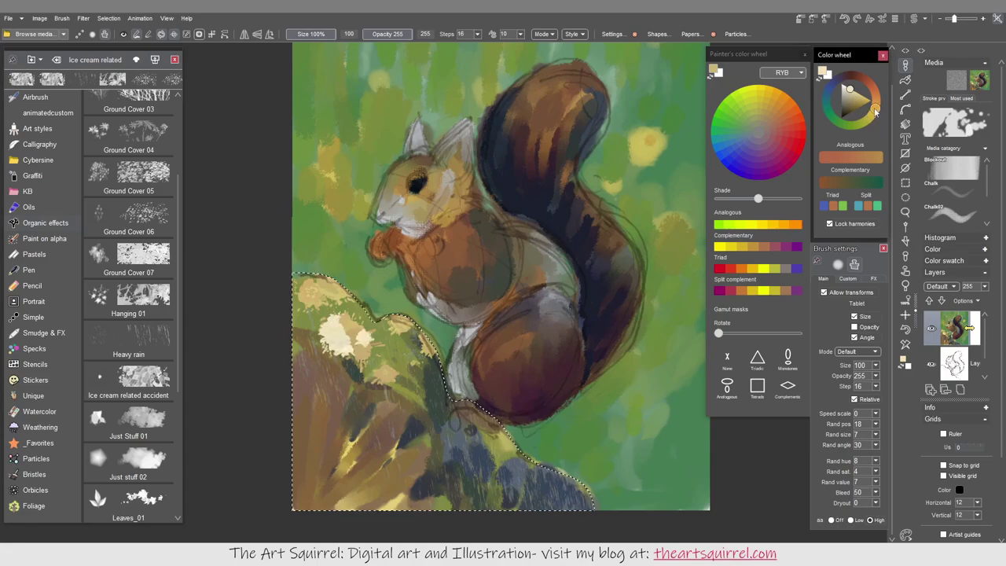
pyautogui.moveTo(579, 427); pyautogui.dragTo(521, 476)
pyautogui.moveTo(827, 506); pyautogui.dragTo(885, 505)
pyautogui.hotkey('ctrl', 'd')
pyautogui.moveTo(503, 472); pyautogui.dragTo(440, 409)
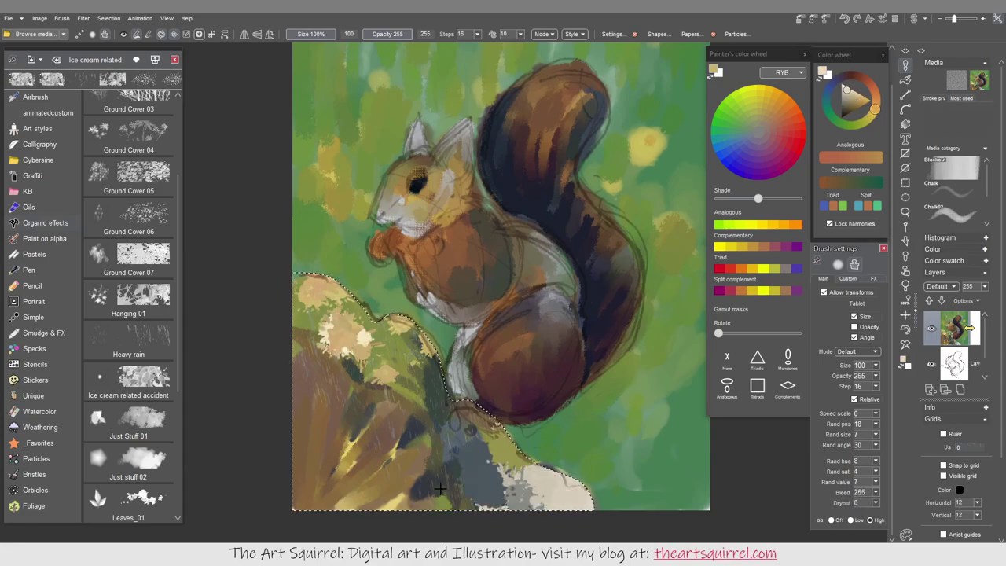
# Build up the rocky ground with textured pale and green dabs using the Just Stuff 01 brush
pyautogui.moveTo(409, 362); pyautogui.dragTo(306, 314)
pyautogui.moveTo(534, 448); pyautogui.dragTo(299, 236)
pyautogui.moveTo(361, 307); pyautogui.dragTo(293, 386)
pyautogui.press('b')
pyautogui.moveTo(490, 464)
pyautogui.mouseDown()
pyautogui.moveTo(534, 479)
pyautogui.moveTo(473, 470)
pyautogui.mouseUp()
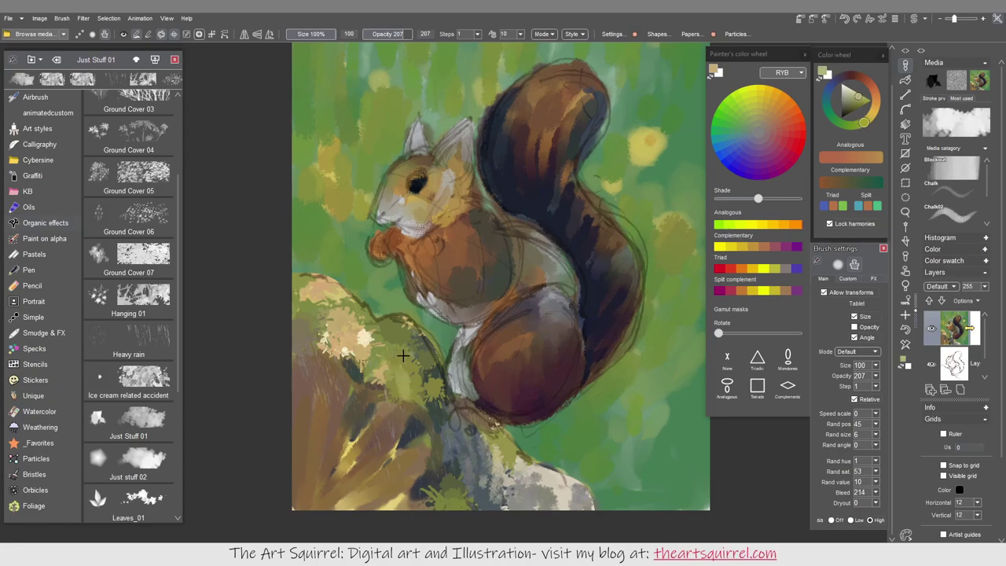
# Choose the kb smear mania brush from the KB category and smear the yellow blotch in the background beside the tail
pyautogui.press('b')
pyautogui.press('b')
pyautogui.press('b')
pyautogui.press('b')
pyautogui.press('b')
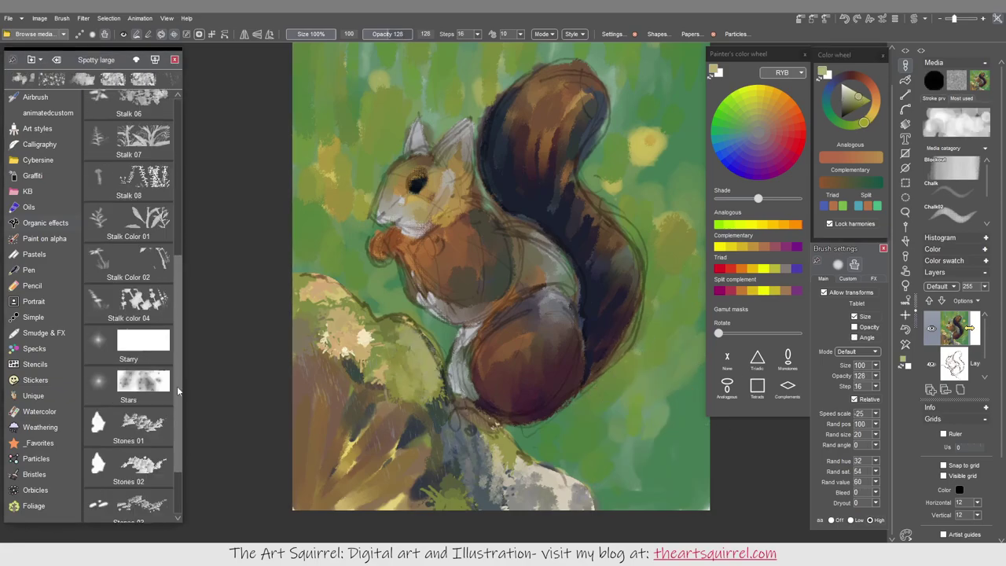
pyautogui.press('b')
pyautogui.press('b')
pyautogui.press('b')
pyautogui.press('b')
pyautogui.press('b')
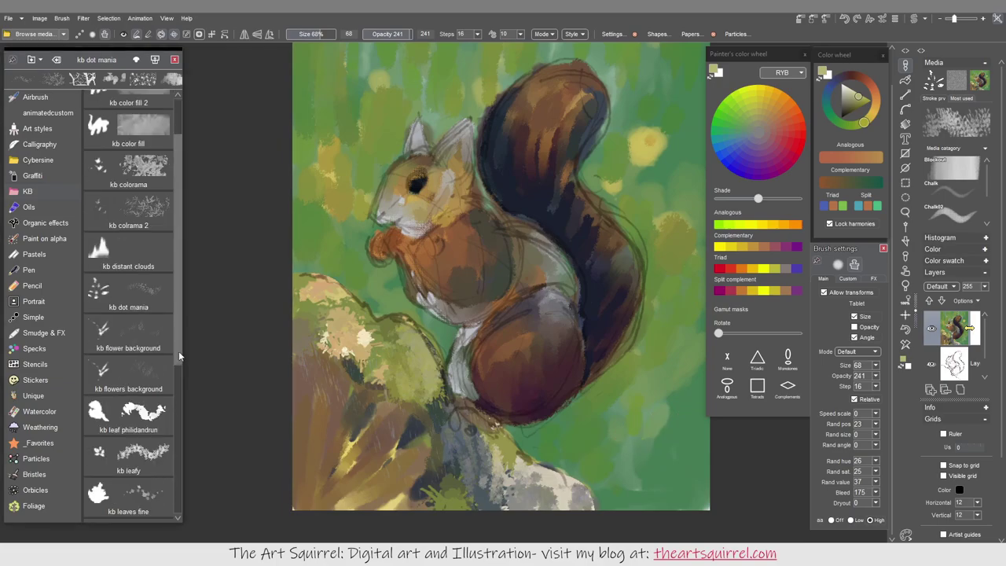
pyautogui.press('b')
pyautogui.press('b')
pyautogui.press('b')
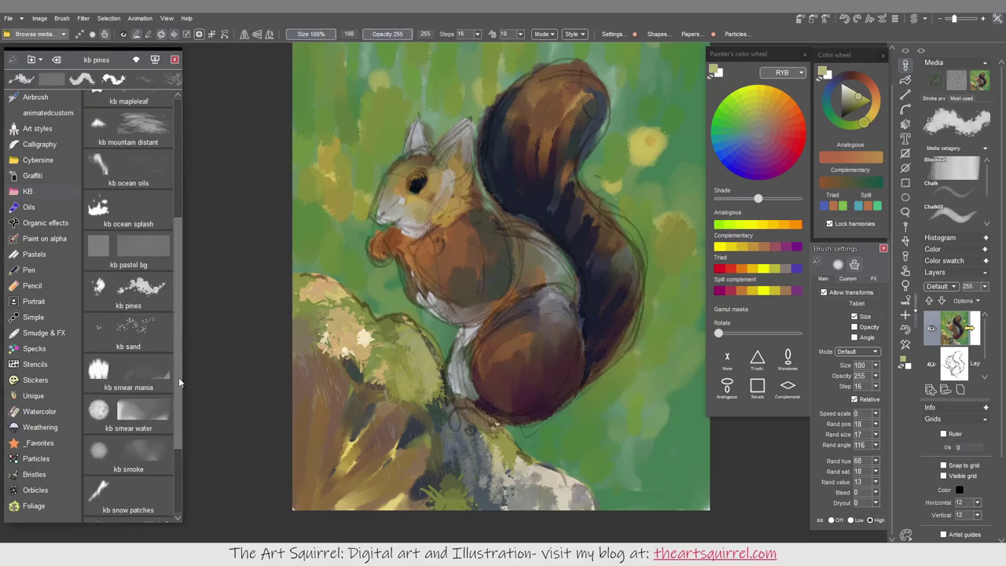
pyautogui.rightClick(665, 196)
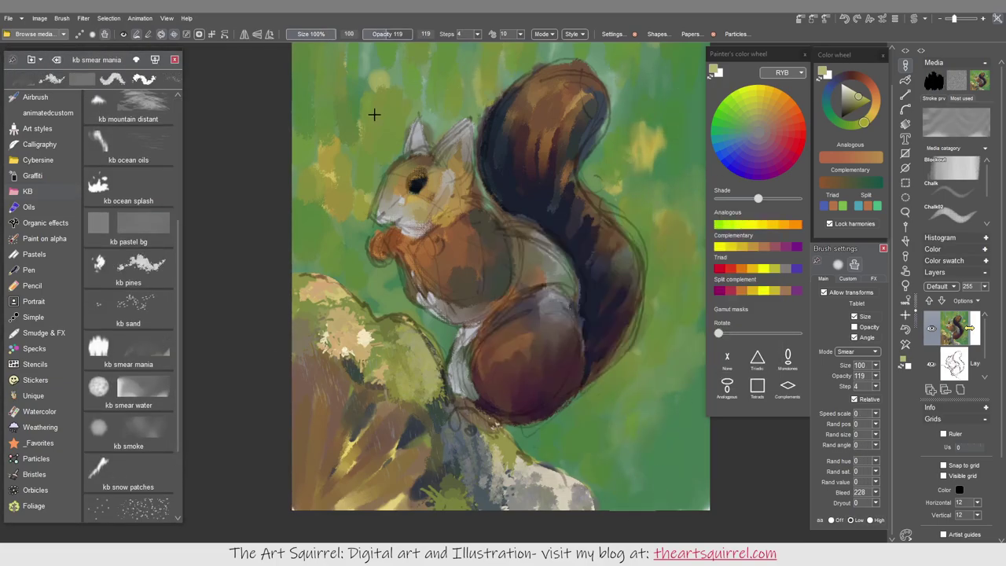
# Smear the green background into vertical streaks on both sides of the squirrel with the Smear 100 brush from Smudge & FX
pyautogui.press('b')
pyautogui.press('b')
pyautogui.press('b')
pyautogui.press('b')
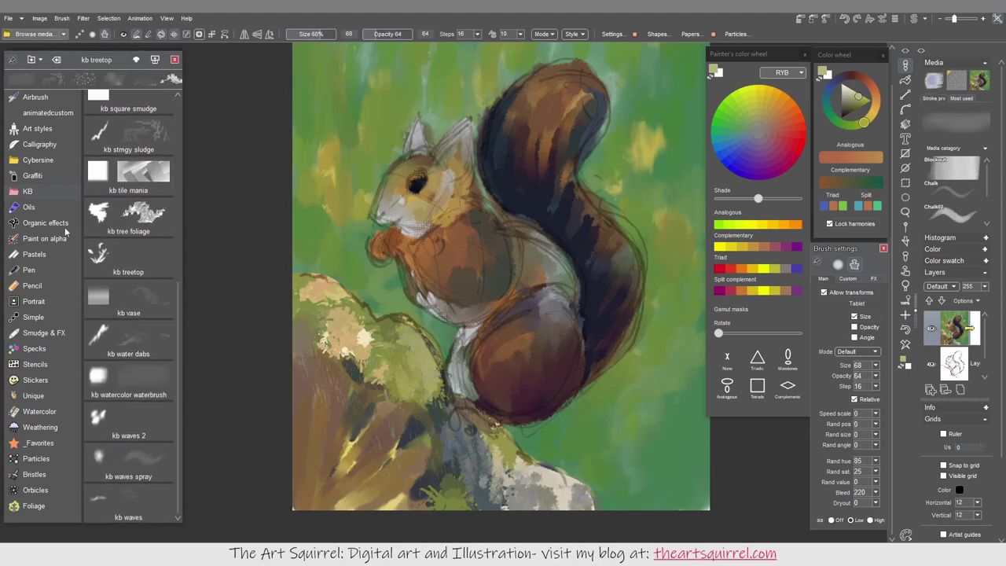
pyautogui.click(44, 332)
pyautogui.moveTo(658, 406); pyautogui.dragTo(628, 433)
pyautogui.moveTo(684, 362); pyautogui.dragTo(669, 385)
pyautogui.moveTo(676, 235)
pyautogui.mouseDown()
pyautogui.moveTo(644, 171)
pyautogui.moveTo(687, 176)
pyautogui.mouseUp()
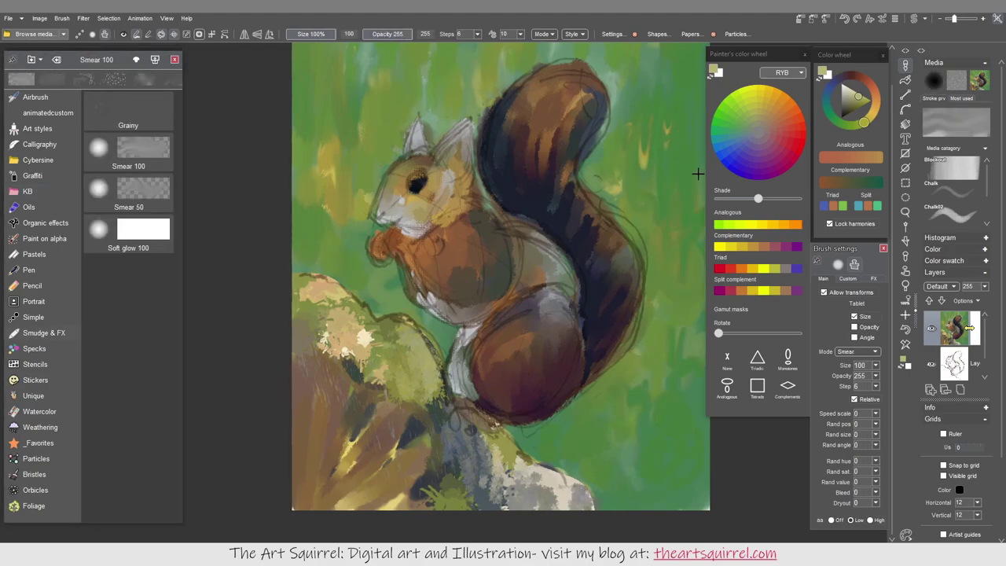
pyautogui.moveTo(338, 141); pyautogui.dragTo(354, 233)
# Pull the paint on the tail, chest and back into directional fur strands with the Smear 100 brush
pyautogui.scroll(3, 354, 233)
pyautogui.moveTo(456, 126)
pyautogui.mouseDown()
pyautogui.moveTo(542, 167)
pyautogui.moveTo(514, 236)
pyautogui.mouseUp()
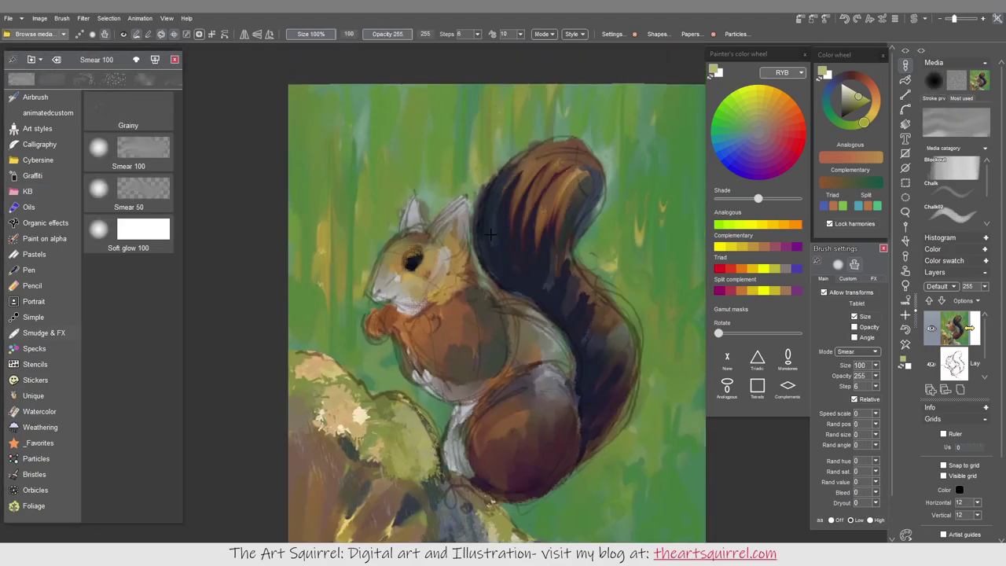
pyautogui.moveTo(519, 165); pyautogui.dragTo(499, 231)
pyautogui.moveTo(566, 244)
pyautogui.mouseDown()
pyautogui.moveTo(629, 370)
pyautogui.moveTo(585, 464)
pyautogui.mouseUp()
pyautogui.moveTo(581, 220)
pyautogui.mouseDown()
pyautogui.moveTo(595, 192)
pyautogui.moveTo(590, 149)
pyautogui.mouseUp()
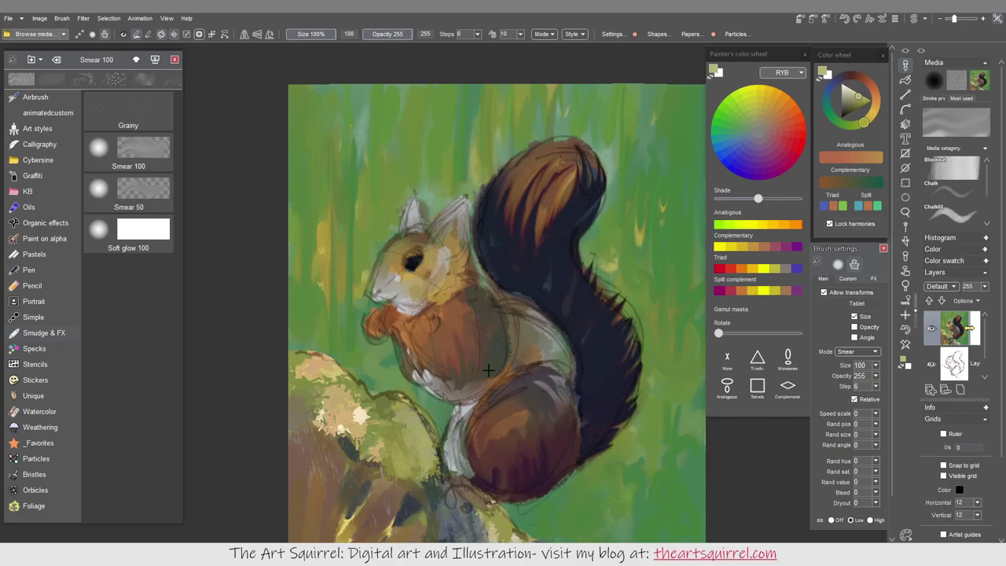
pyautogui.moveTo(520, 359); pyautogui.dragTo(546, 323)
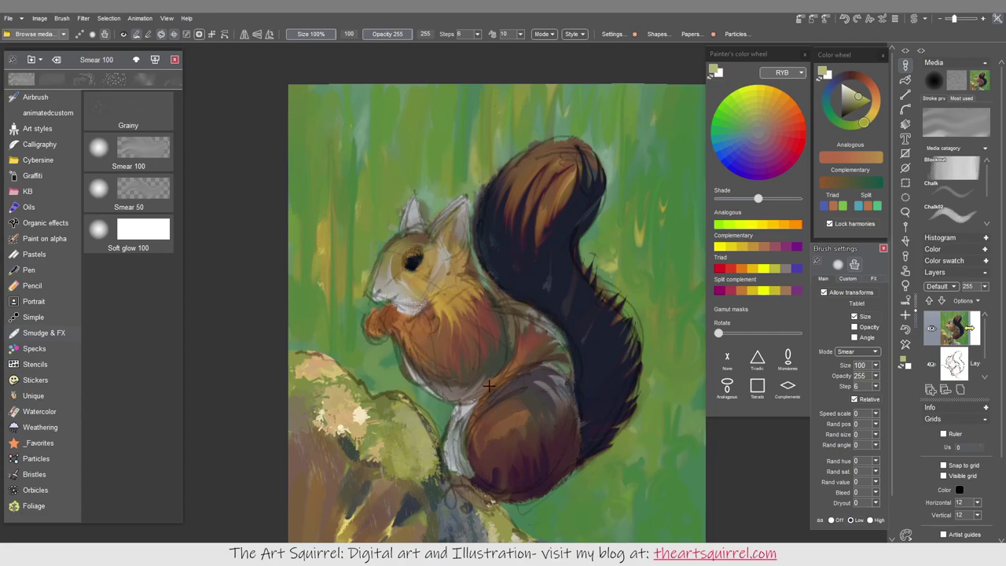
# Smear the rocky mound into swirling curved shapes with the Grainy brush
pyautogui.scroll(-2, 630, 326)
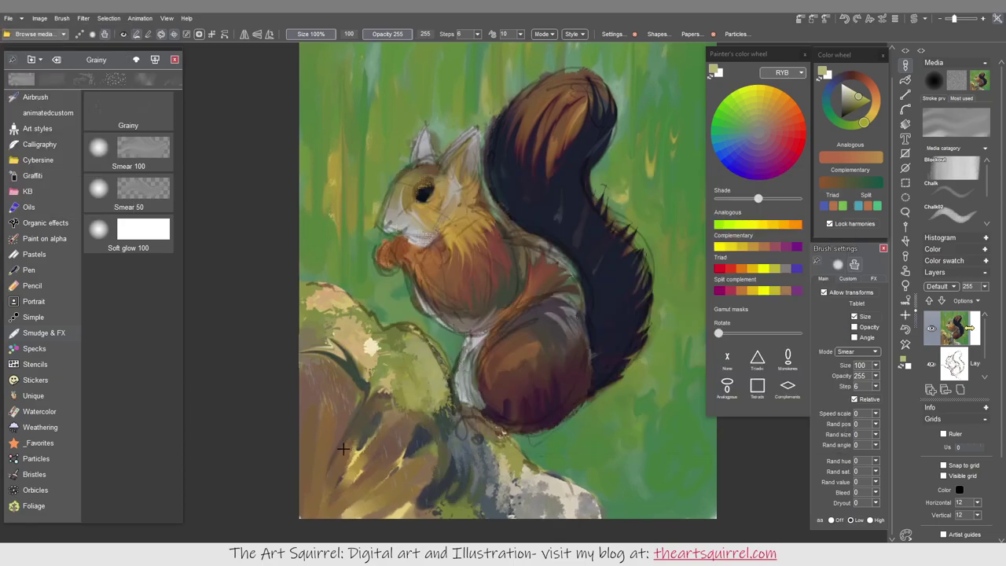
pyautogui.moveTo(485, 493); pyautogui.dragTo(468, 430)
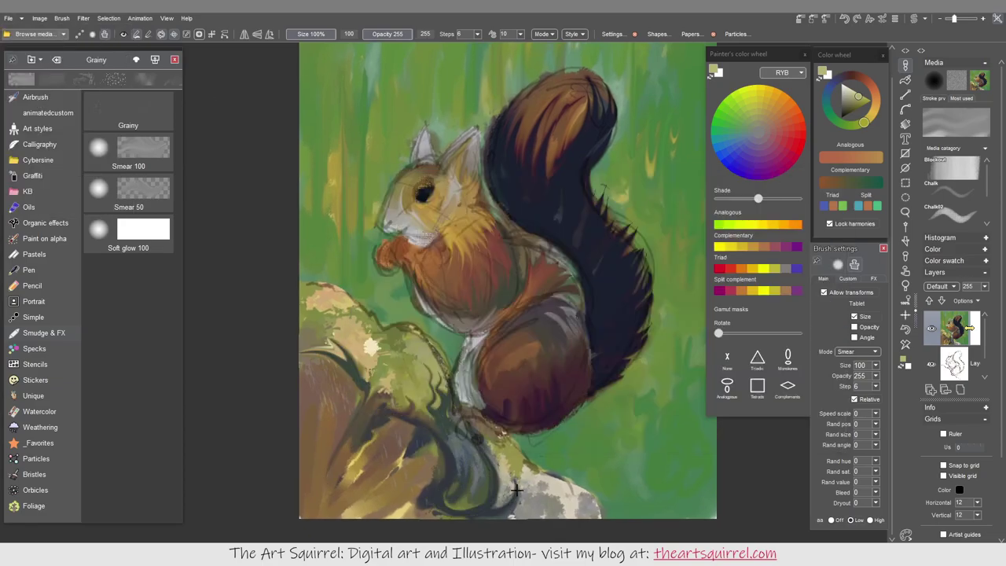
pyautogui.moveTo(511, 511); pyautogui.dragTo(582, 507)
# Clean up the loose outline around the tail and paws on the sketch layer, and return to the painting layer
pyautogui.press('pagedown')
pyautogui.press('2')
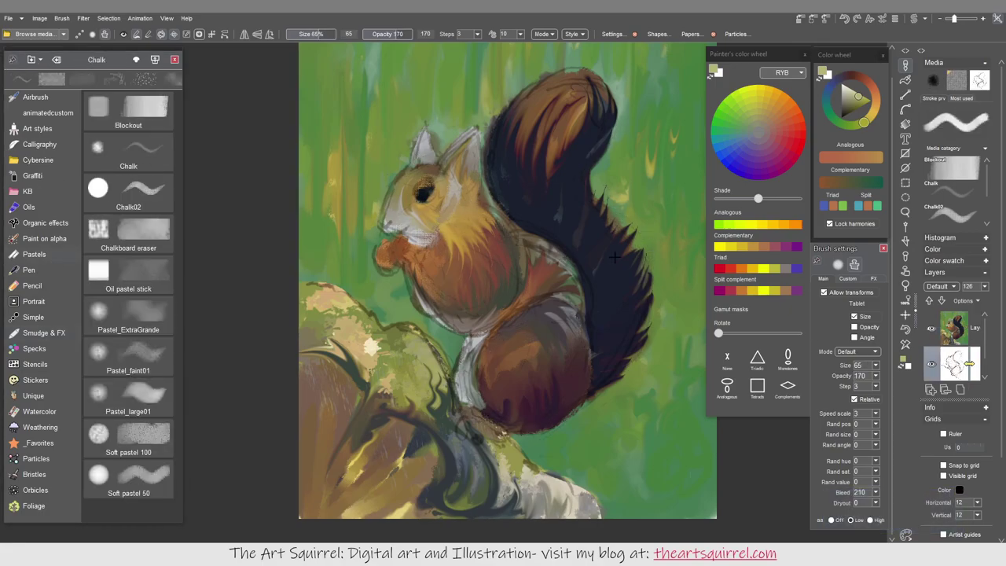
pyautogui.press('pageup')
# Store the current image and save the stored copy as a PNG file named squirrelcolourbase
pyautogui.press('F2')
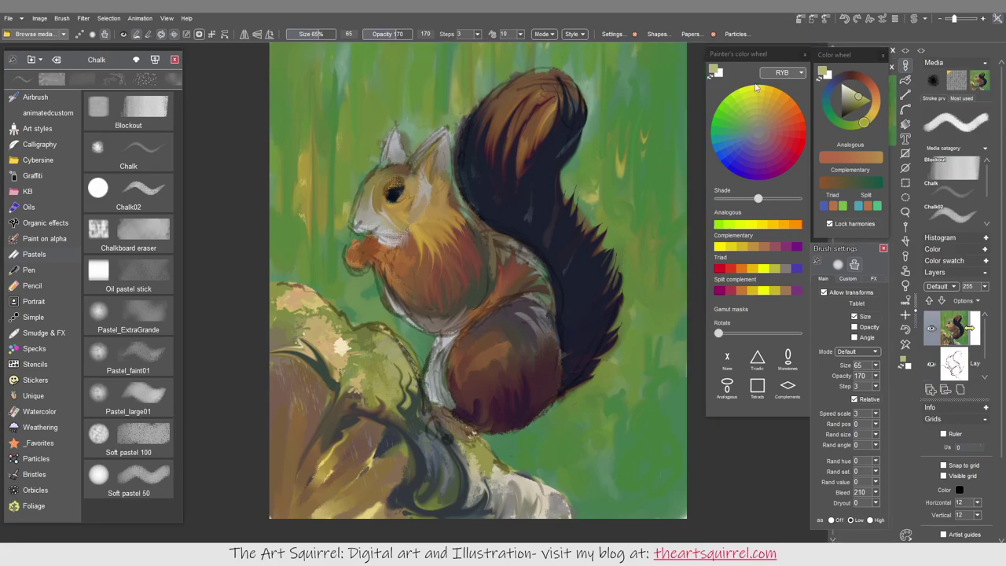
pyautogui.moveTo(567, 409); pyautogui.dragTo(479, 411)
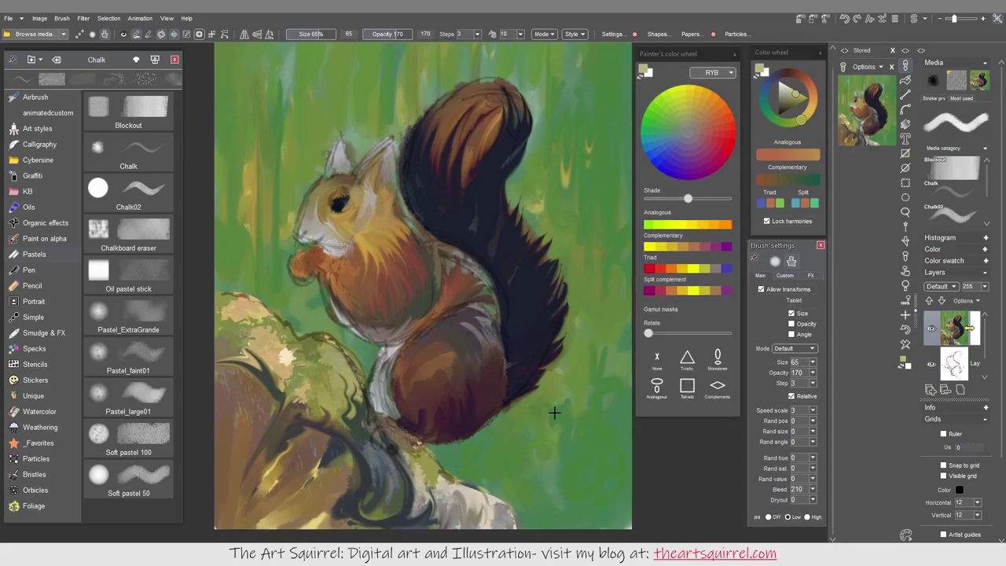
pyautogui.rightClick(855, 124)
pyautogui.click(884, 334)
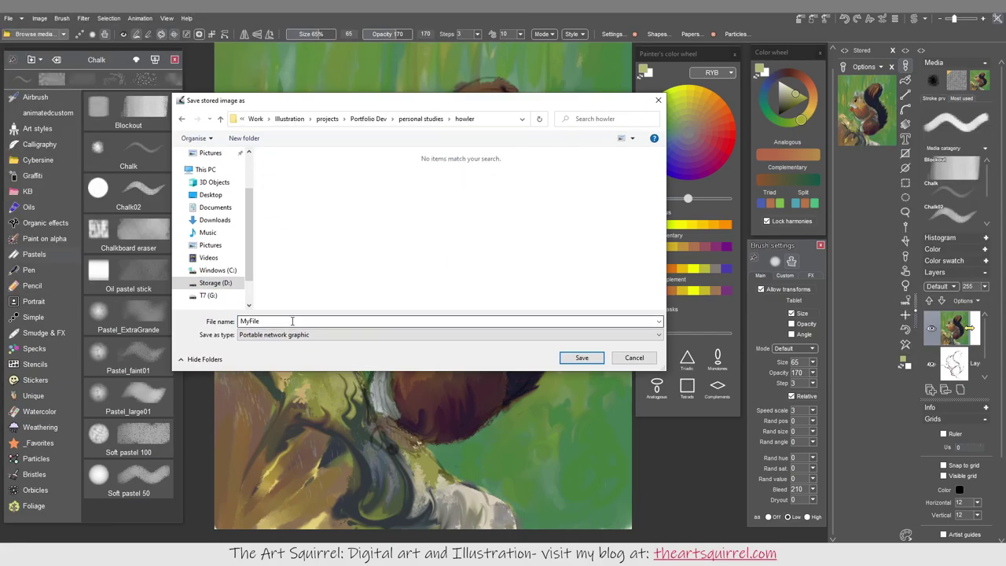
pyautogui.write('squirrelcolourbase')
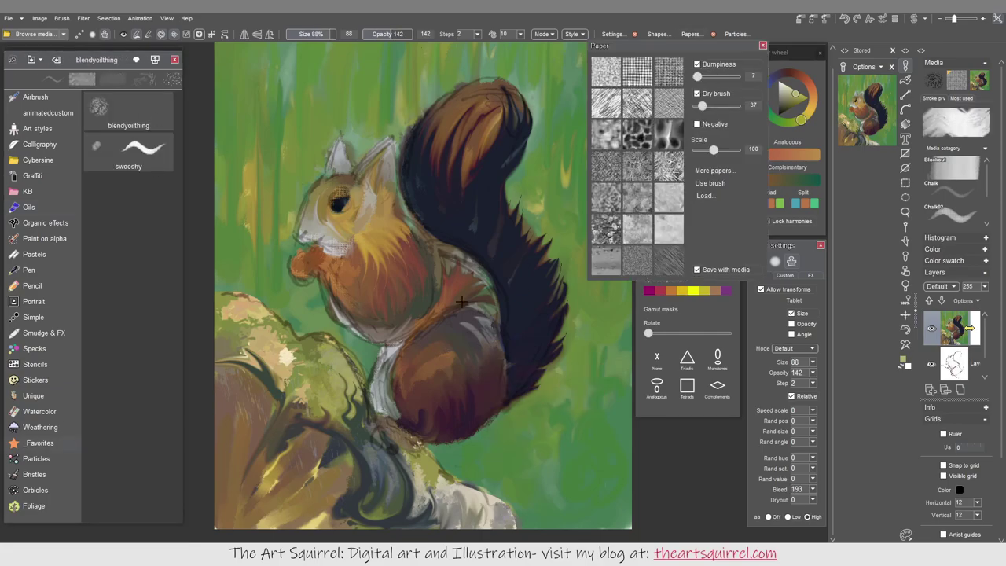
# Paint sampled orange-brown tones onto the haunch, foot and paws with the blendyoilthing brush
pyautogui.click(762, 45)
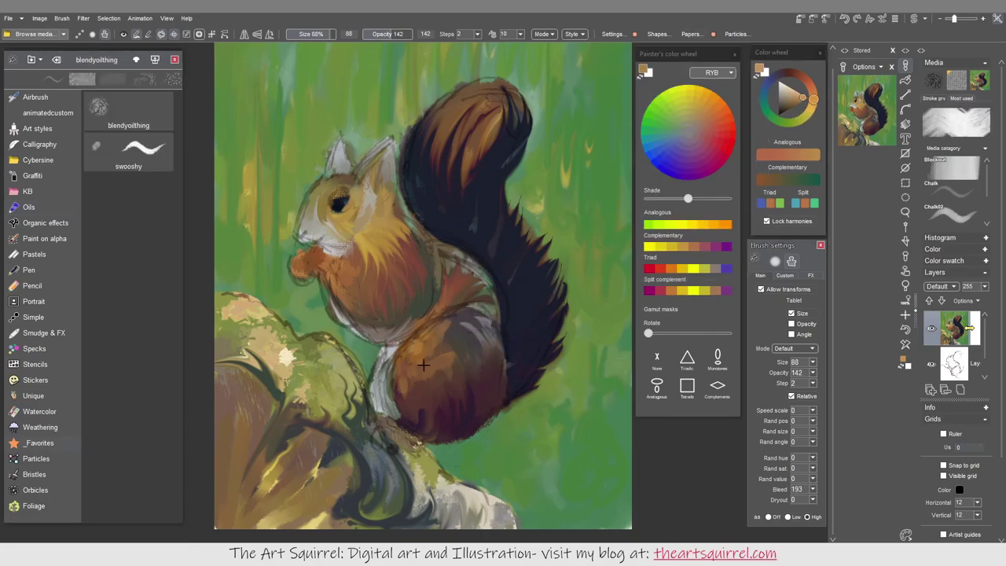
pyautogui.keyDown('alt'); pyautogui.click(325, 261); pyautogui.keyUp('alt')
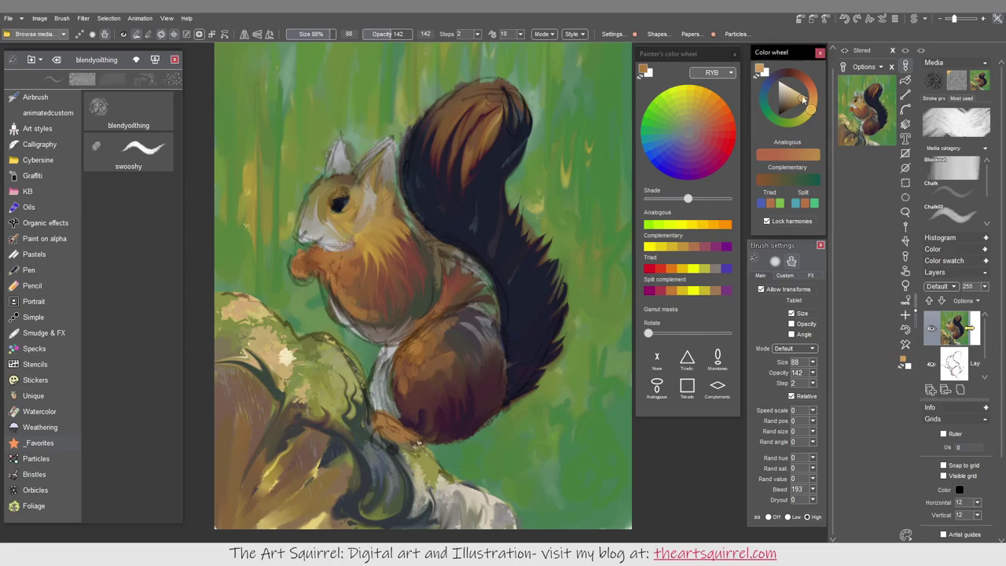
pyautogui.keyDown('alt'); pyautogui.click(379, 236); pyautogui.keyUp('alt')
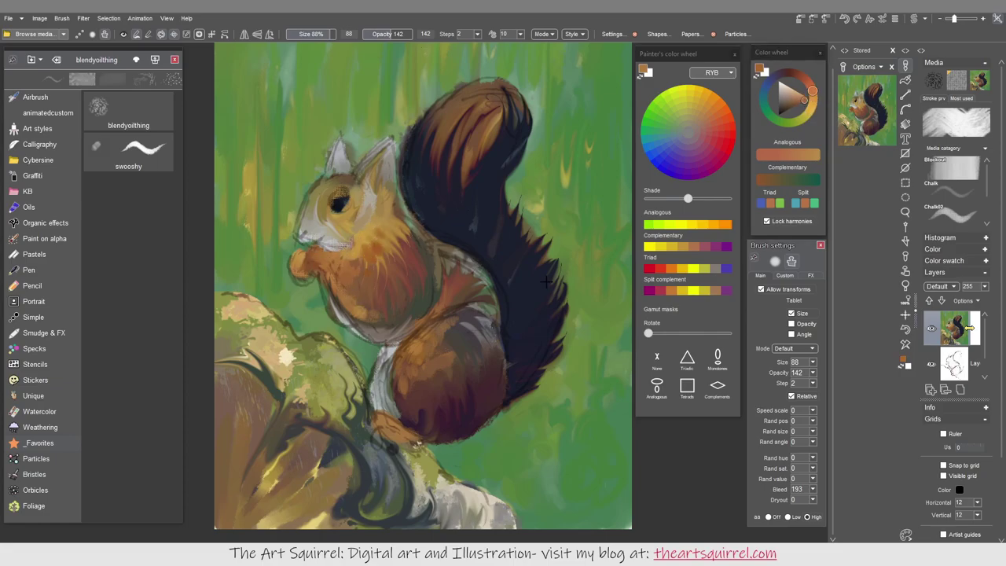
# Paint pale blue-grey dabs on the haunch and light strokes along the back
pyautogui.keyDown('alt'); pyautogui.click(469, 261); pyautogui.keyUp('alt')
pyautogui.click(788, 93)
pyautogui.moveTo(474, 397); pyautogui.dragTo(469, 367)
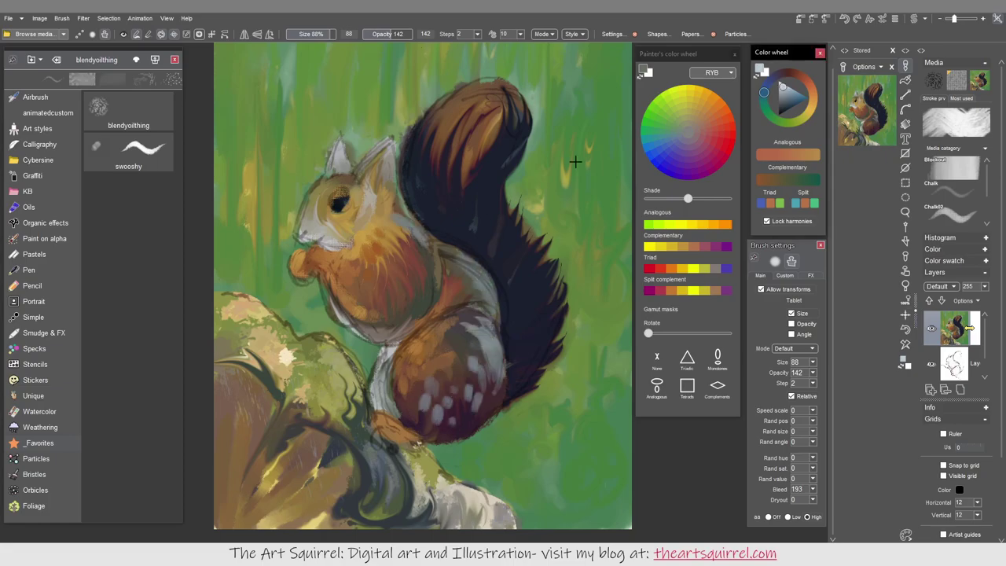
# Add a light dab to the neck and brown accents around the muzzle, paws and chest edge
pyautogui.keyDown('alt'); pyautogui.click(363, 161); pyautogui.keyUp('alt')
pyautogui.click(812, 88)
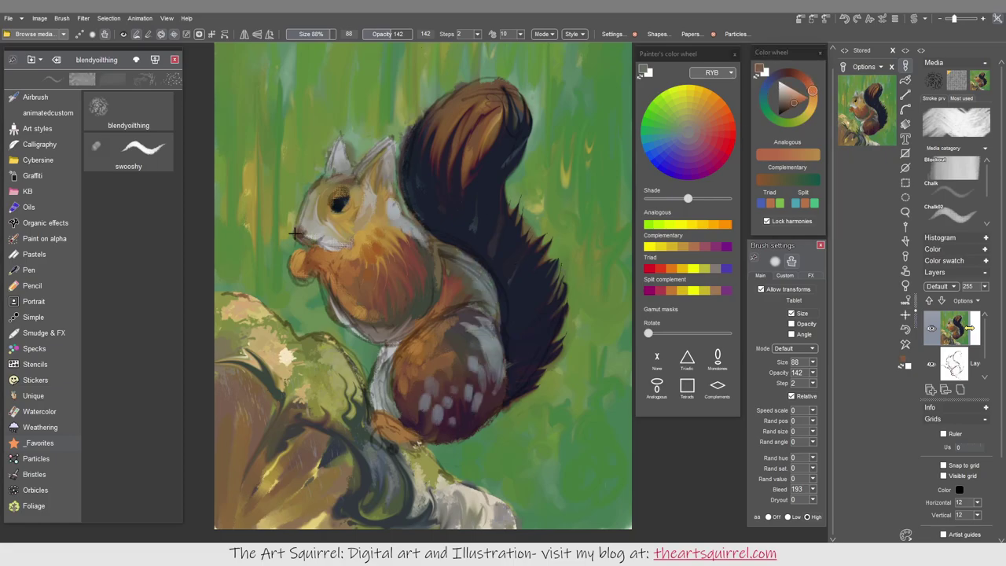
pyautogui.press('b')
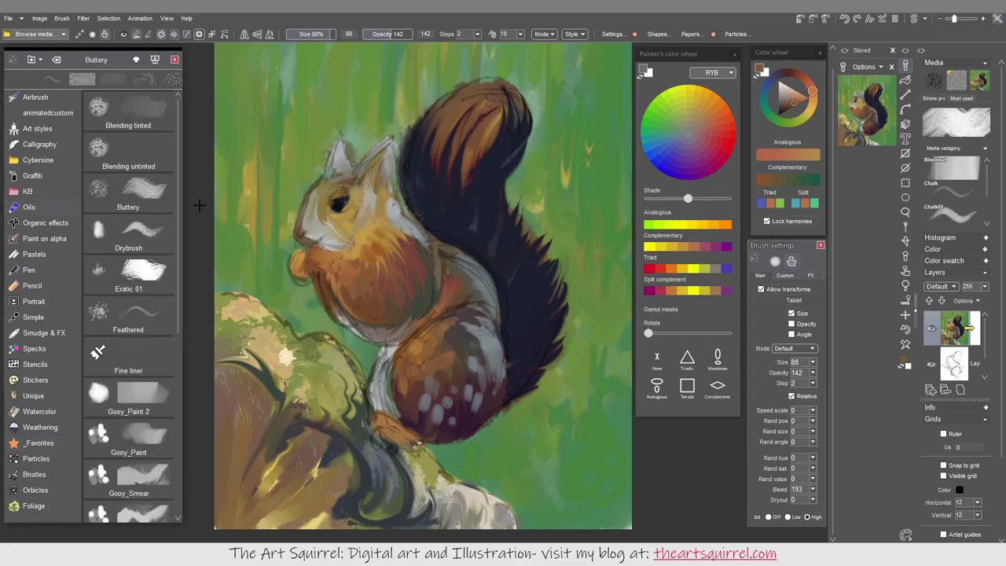
# Blend sampled reddish and orange browns into the chest fur and add ochre dabs to the chest, haunch and foot
pyautogui.keyDown('alt'); pyautogui.click(408, 293); pyautogui.keyUp('alt')
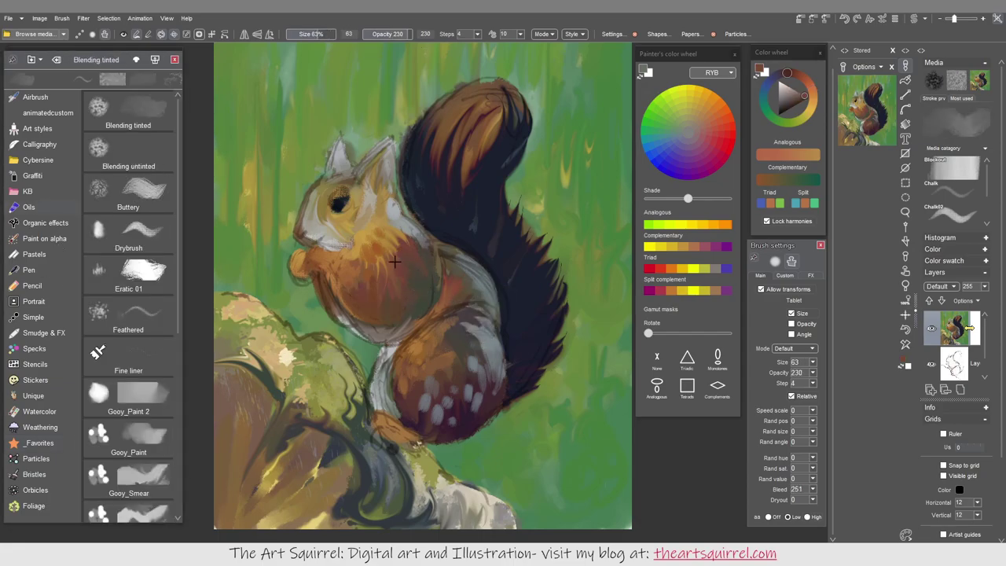
pyautogui.keyDown('alt'); pyautogui.click(370, 258); pyautogui.keyUp('alt')
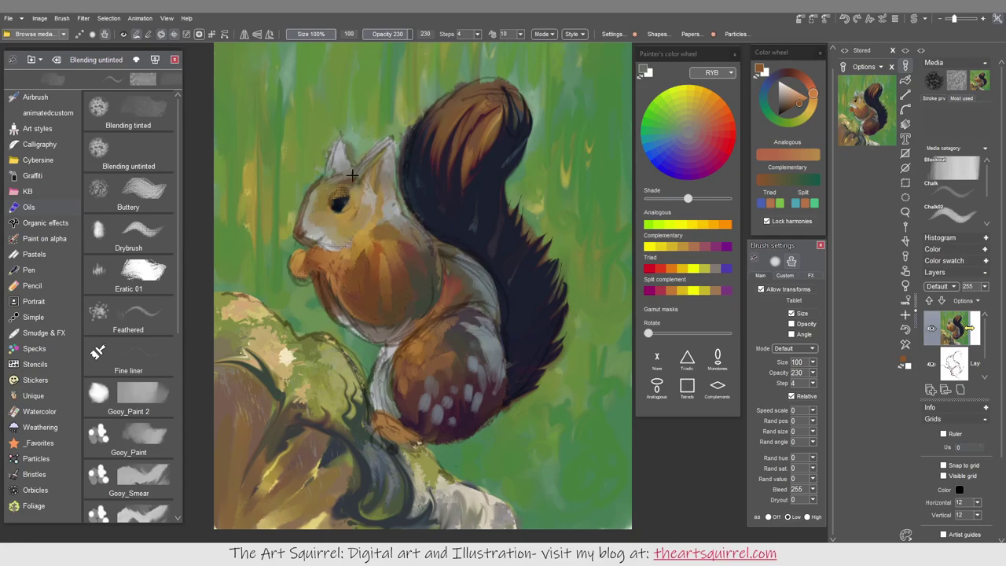
pyautogui.press('b')
pyautogui.keyDown('alt'); pyautogui.click(427, 265); pyautogui.keyUp('alt')
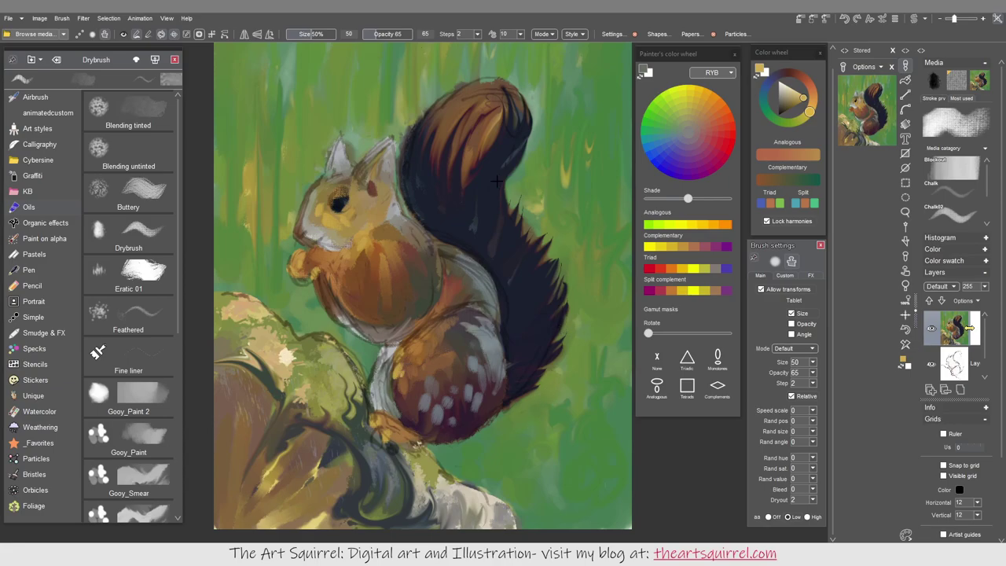
# Stroke dark and grey fur texture along the tail's edges and tip with the Drybrush
pyautogui.moveTo(508, 121); pyautogui.dragTo(443, 161)
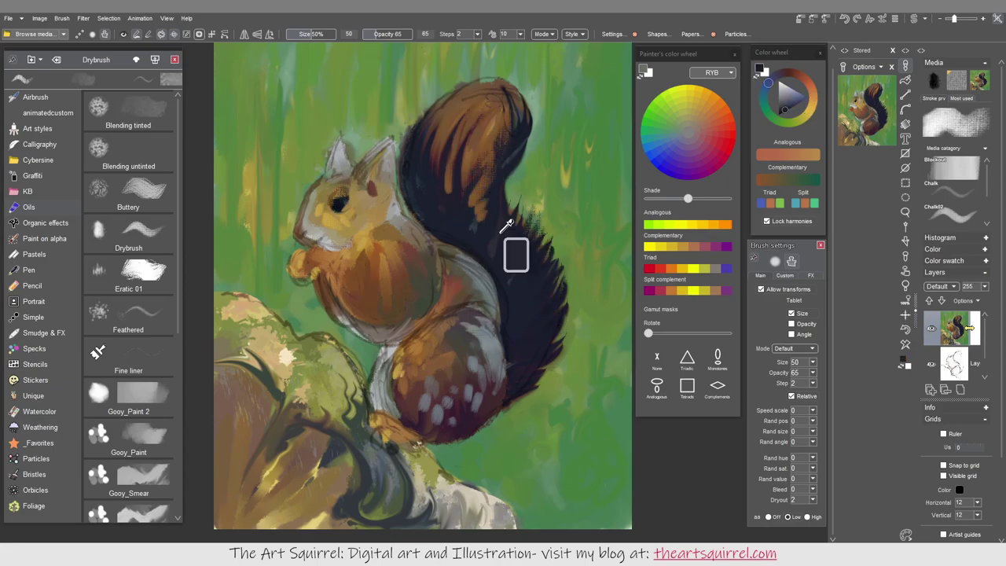
pyautogui.moveTo(519, 366); pyautogui.dragTo(542, 393)
pyautogui.moveTo(558, 264); pyautogui.dragTo(543, 366)
pyautogui.moveTo(492, 87); pyautogui.dragTo(519, 134)
# Layer grey fur strokes over the tail's tip and lower edge with the Feathered and Buttery brushes
pyautogui.click(128, 315)
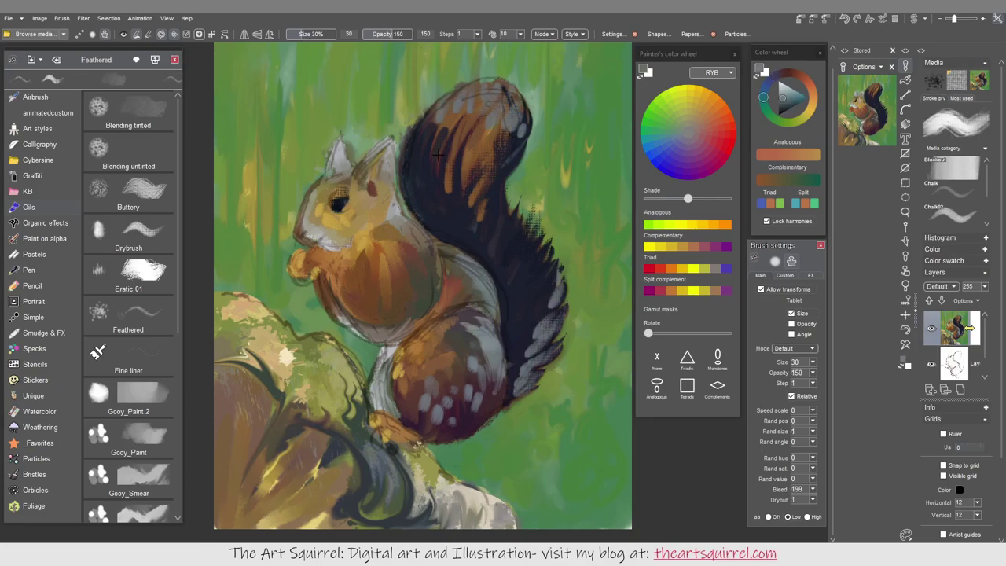
pyautogui.click(128, 189)
pyautogui.moveTo(497, 79); pyautogui.dragTo(448, 121)
pyautogui.moveTo(511, 96); pyautogui.dragTo(424, 142)
pyautogui.moveTo(557, 281)
pyautogui.mouseDown()
pyautogui.moveTo(515, 385)
pyautogui.moveTo(554, 318)
pyautogui.moveTo(543, 286)
pyautogui.mouseUp()
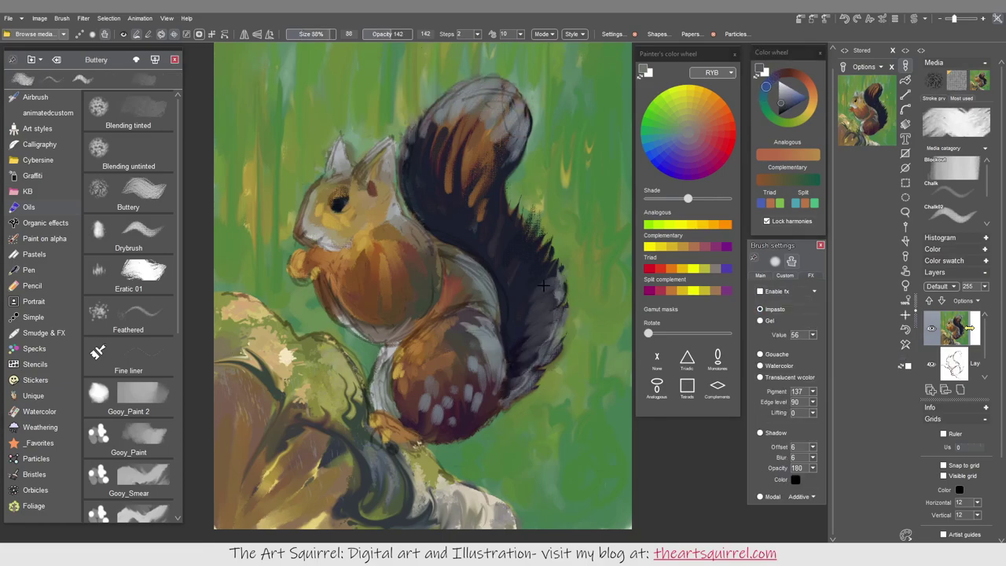
# Work sampled muted tones into the upper tail and over the haunch's pale dabs with the Buttery brush
pyautogui.keyDown('alt'); pyautogui.click(518, 136); pyautogui.keyUp('alt')
pyautogui.moveTo(503, 110); pyautogui.dragTo(441, 134)
pyautogui.moveTo(493, 363)
pyautogui.mouseDown()
pyautogui.moveTo(452, 425)
pyautogui.moveTo(416, 397)
pyautogui.moveTo(397, 408)
pyautogui.moveTo(423, 403)
pyautogui.mouseUp()
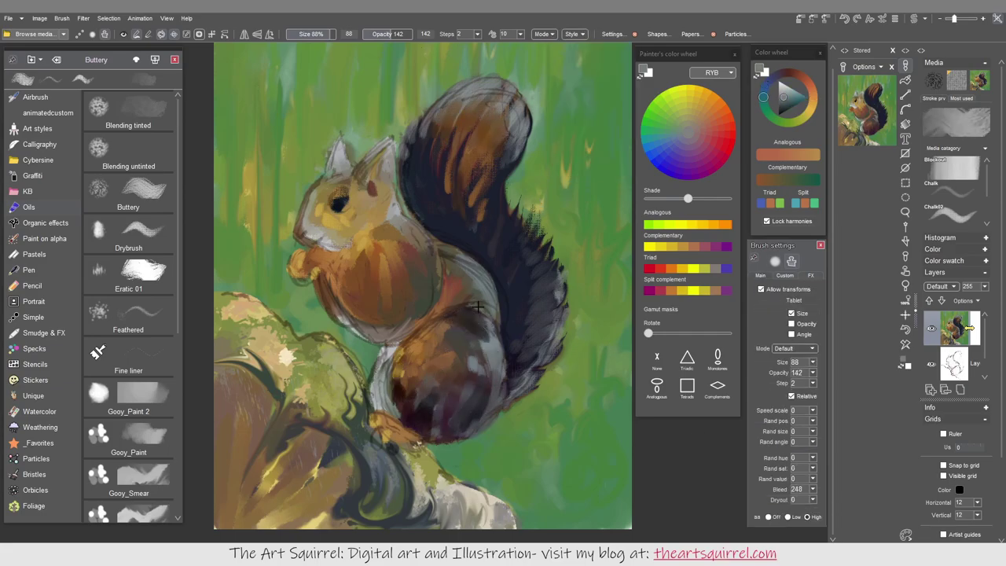
# Blend the fur on the haunch, back and tail with the Blending untinted brush
pyautogui.press('2')
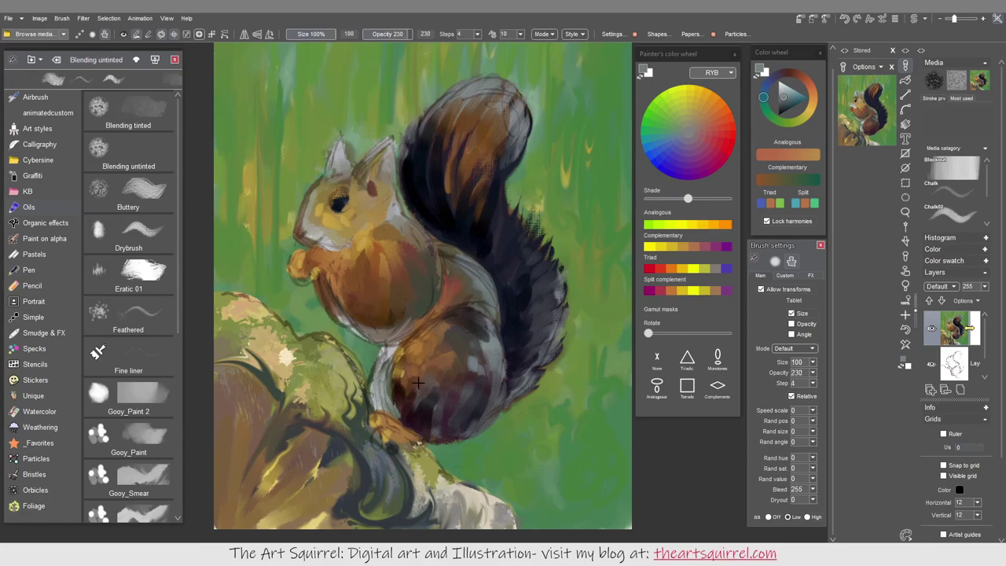
pyautogui.moveTo(432, 380); pyautogui.dragTo(409, 393)
pyautogui.moveTo(495, 362); pyautogui.dragTo(489, 343)
pyautogui.moveTo(481, 212)
pyautogui.mouseDown()
pyautogui.moveTo(519, 98)
pyautogui.moveTo(550, 299)
pyautogui.mouseUp()
# Paint pale grey fur strokes over the tail, the top of the haunch, the chest and the neck
pyautogui.press('3')
pyautogui.moveTo(551, 236)
pyautogui.mouseDown()
pyautogui.moveTo(542, 322)
pyautogui.moveTo(471, 370)
pyautogui.mouseUp()
pyautogui.moveTo(480, 267)
pyautogui.mouseDown()
pyautogui.moveTo(410, 231)
pyautogui.moveTo(424, 306)
pyautogui.moveTo(386, 326)
pyautogui.mouseUp()
pyautogui.moveTo(391, 211); pyautogui.dragTo(371, 145)
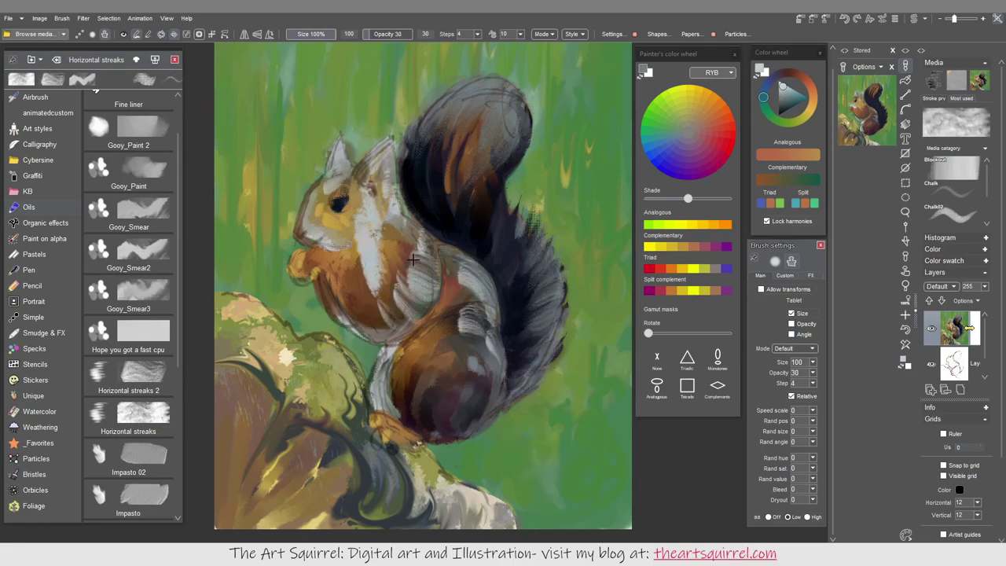
# Add textured fur strokes to the face and tail with the Oily 01 brush
pyautogui.press('1')
pyautogui.moveTo(334, 179); pyautogui.dragTo(363, 229)
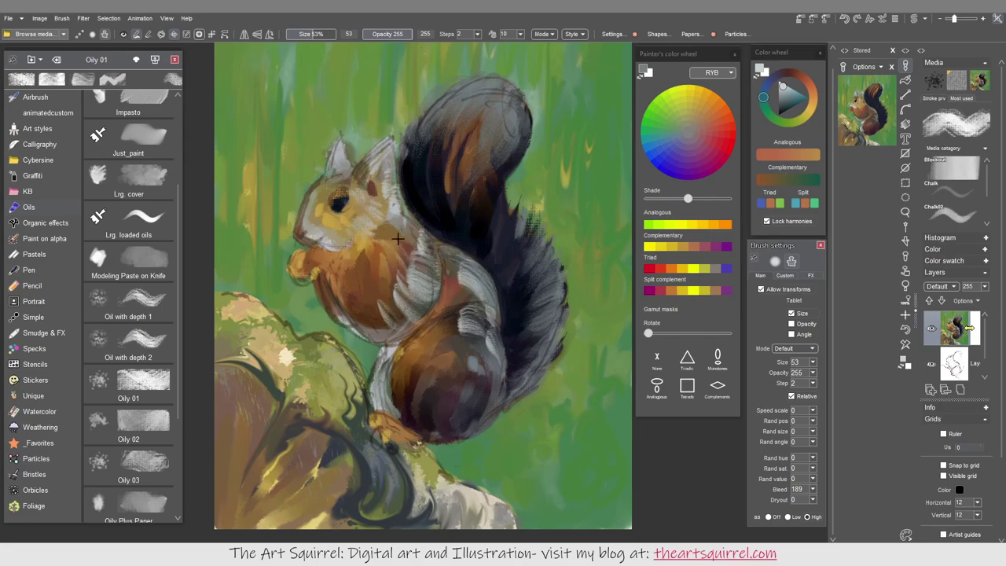
pyautogui.moveTo(533, 312); pyautogui.dragTo(546, 341)
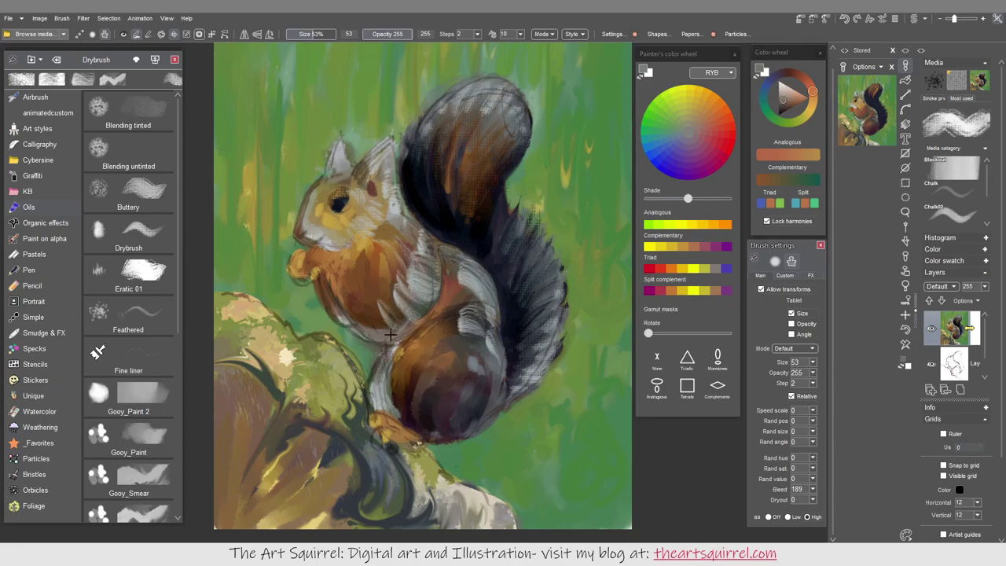
# Deepen the shadows on the haunch, back and tail with near-black fur strokes
pyautogui.keyDown('alt'); pyautogui.click(510, 183); pyautogui.keyUp('alt')
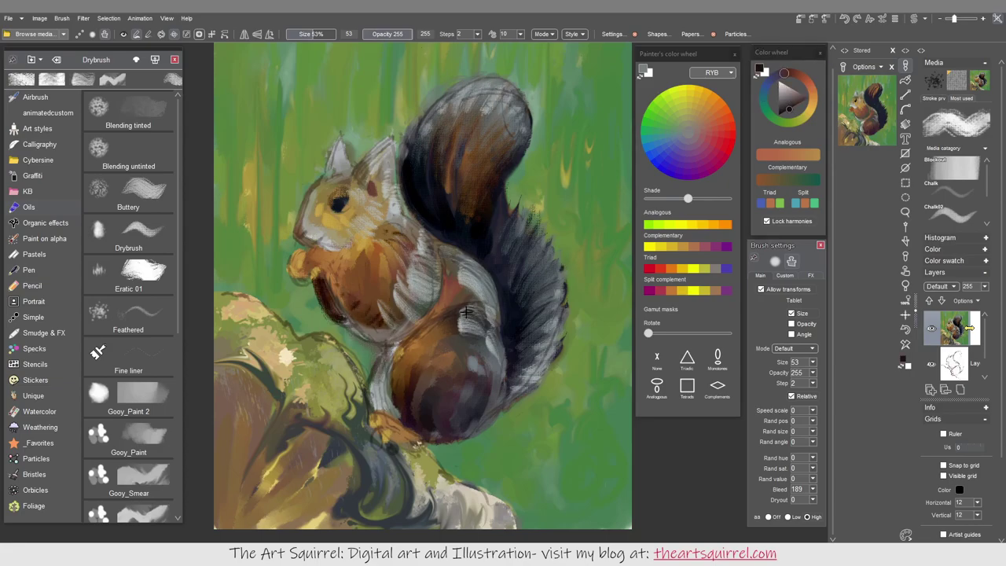
pyautogui.moveTo(494, 315); pyautogui.dragTo(448, 358)
pyautogui.moveTo(461, 236); pyautogui.dragTo(503, 322)
pyautogui.moveTo(408, 216)
pyautogui.mouseDown()
pyautogui.moveTo(402, 143)
pyautogui.moveTo(444, 98)
pyautogui.mouseUp()
pyautogui.moveTo(481, 148); pyautogui.dragTo(523, 240)
pyautogui.moveTo(472, 165); pyautogui.dragTo(534, 291)
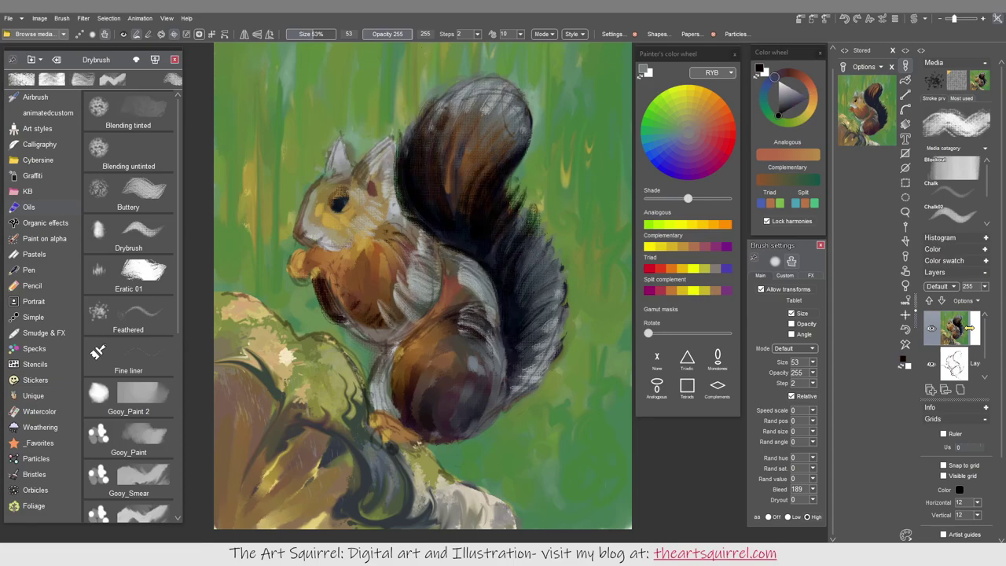
# Continue the near-black Drybrush fur strokes down the outer edge of the lower tail
pyautogui.moveTo(495, 236); pyautogui.dragTo(550, 298)
pyautogui.moveTo(523, 259); pyautogui.dragTo(551, 369)
pyautogui.moveTo(542, 326); pyautogui.dragTo(562, 373)
# Paint pale grey Drybrush fur strokes over the outer haunch, using a grey sampled from the fur
pyautogui.keyDown('alt'); pyautogui.click(492, 386); pyautogui.keyUp('alt')
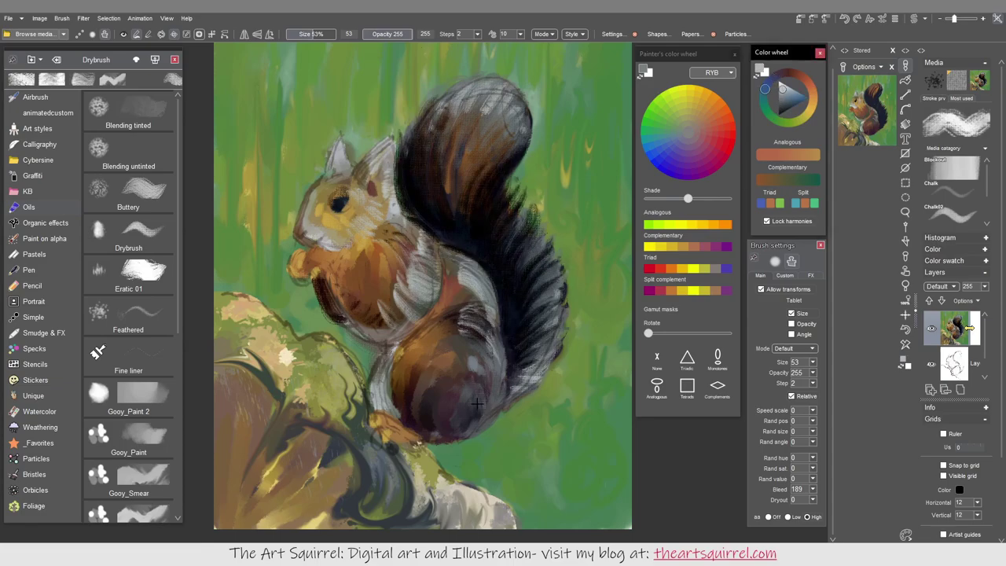
pyautogui.moveTo(495, 358); pyautogui.dragTo(459, 433)
pyautogui.moveTo(495, 338); pyautogui.dragTo(472, 393)
pyautogui.moveTo(495, 306); pyautogui.dragTo(460, 326)
# Stroke sampled fur colour over the haunch with the Oily 02 brush
pyautogui.scroll(-5, 179, 426)
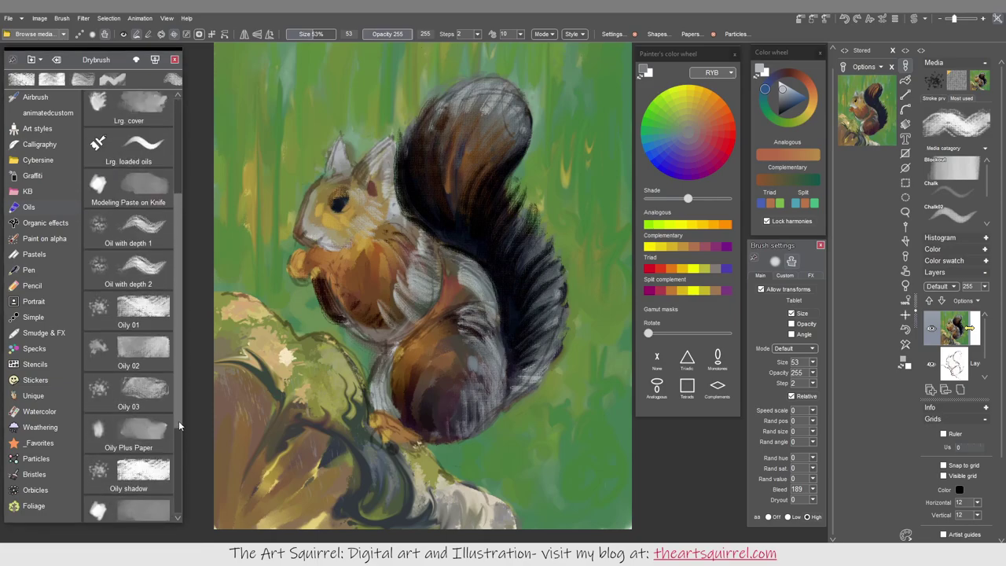
pyautogui.scroll(-1, 179, 426)
pyautogui.click(142, 334)
pyautogui.keyDown('alt'); pyautogui.click(487, 377); pyautogui.keyUp('alt')
pyautogui.moveTo(444, 385)
pyautogui.mouseDown()
pyautogui.moveTo(485, 376)
pyautogui.moveTo(466, 335)
pyautogui.mouseUp()
# Add reddish-brown strokes to the chest, the back and the upper tail with the Oily 03 and Oily Plus Paper brushes
pyautogui.click(794, 151)
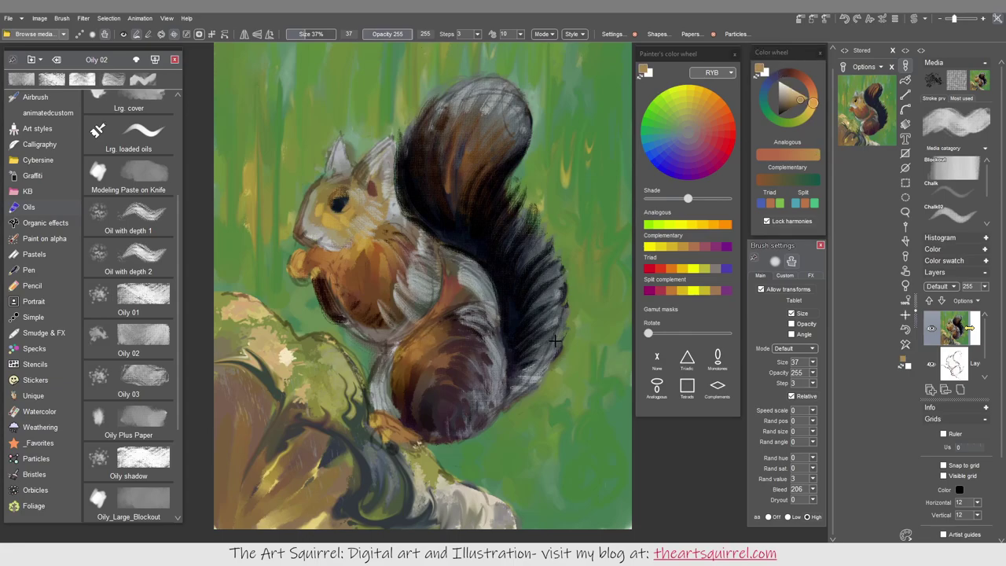
pyautogui.press('.')
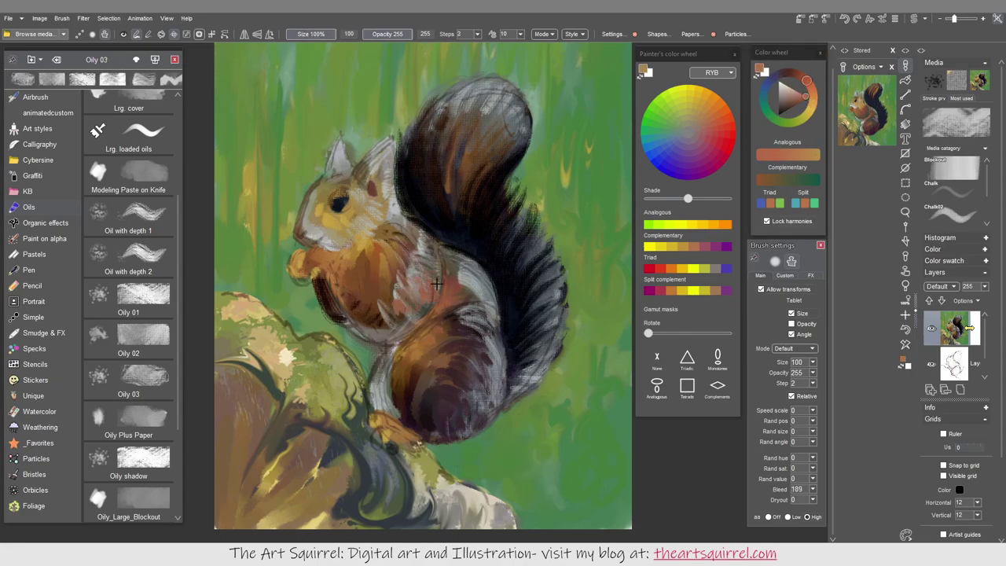
pyautogui.press('.')
pyautogui.moveTo(495, 102); pyautogui.dragTo(460, 197)
pyautogui.moveTo(491, 87)
pyautogui.mouseDown()
pyautogui.moveTo(495, 166)
pyautogui.moveTo(502, 100)
pyautogui.moveTo(495, 158)
pyautogui.mouseUp()
pyautogui.moveTo(464, 99); pyautogui.dragTo(456, 124)
pyautogui.moveTo(440, 121); pyautogui.dragTo(430, 157)
pyautogui.moveTo(518, 196); pyautogui.dragTo(499, 240)
pyautogui.moveTo(535, 255); pyautogui.dragTo(523, 275)
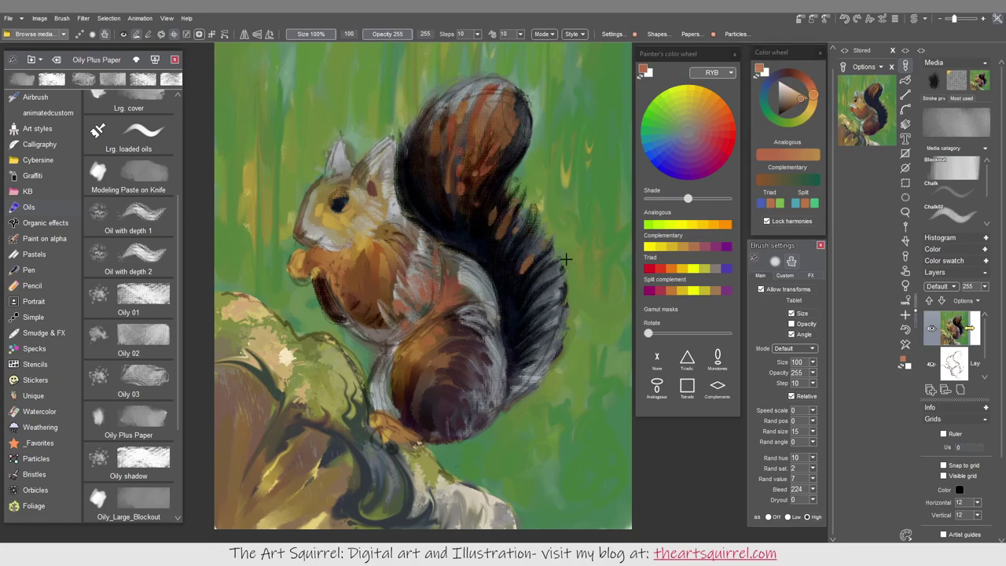
# Extend the orange-brown fur patches through the lower tail, trying neighbouring oil brushes
pyautogui.moveTo(531, 363)
pyautogui.mouseDown()
pyautogui.moveTo(534, 373)
pyautogui.moveTo(495, 349)
pyautogui.moveTo(519, 303)
pyautogui.mouseUp()
pyautogui.press('.')
pyautogui.press('.')
pyautogui.press('.')
pyautogui.moveTo(566, 279)
pyautogui.mouseDown()
pyautogui.moveTo(563, 299)
pyautogui.moveTo(519, 315)
pyautogui.moveTo(515, 334)
pyautogui.mouseUp()
pyautogui.press(',')
pyautogui.press(',')
pyautogui.press(',')
pyautogui.moveTo(543, 322); pyautogui.dragTo(519, 389)
pyautogui.moveTo(546, 259); pyautogui.dragTo(525, 361)
# Brush soft grey fur over the haunch, back, neck and chest, switching to the Very Hairy 2 brush
pyautogui.keyDown('alt'); pyautogui.click(479, 400); pyautogui.keyUp('alt')
pyautogui.moveTo(481, 416); pyautogui.dragTo(495, 377)
pyautogui.press('.')
pyautogui.press('.')
pyautogui.press('.')
pyautogui.press('.')
pyautogui.press('.')
pyautogui.press('.')
pyautogui.press('.')
pyautogui.press('.')
pyautogui.press('.')
pyautogui.press('.')
pyautogui.moveTo(495, 330)
pyautogui.mouseDown()
pyautogui.moveTo(440, 440)
pyautogui.moveTo(492, 377)
pyautogui.mouseUp()
pyautogui.moveTo(463, 275)
pyautogui.mouseDown()
pyautogui.moveTo(479, 291)
pyautogui.moveTo(466, 259)
pyautogui.mouseUp()
pyautogui.moveTo(465, 310); pyautogui.dragTo(491, 393)
pyautogui.moveTo(417, 236)
pyautogui.mouseDown()
pyautogui.moveTo(403, 291)
pyautogui.moveTo(414, 252)
pyautogui.mouseUp()
pyautogui.moveTo(370, 289); pyautogui.dragTo(393, 326)
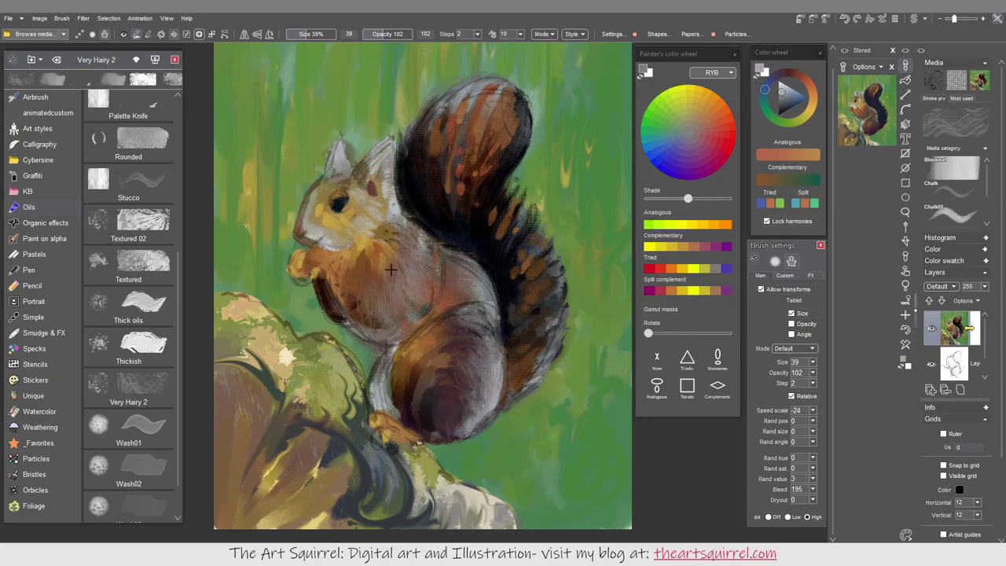
# Layer brown and near-black fur strokes over the tail with the Very Hairy 2 brush
pyautogui.keyDown('alt'); pyautogui.click(367, 249); pyautogui.keyUp('alt')
pyautogui.moveTo(511, 361); pyautogui.dragTo(543, 283)
pyautogui.keyDown('alt'); pyautogui.click(487, 157); pyautogui.keyUp('alt')
pyautogui.moveTo(519, 236)
pyautogui.mouseDown()
pyautogui.moveTo(471, 102)
pyautogui.moveTo(527, 369)
pyautogui.mouseUp()
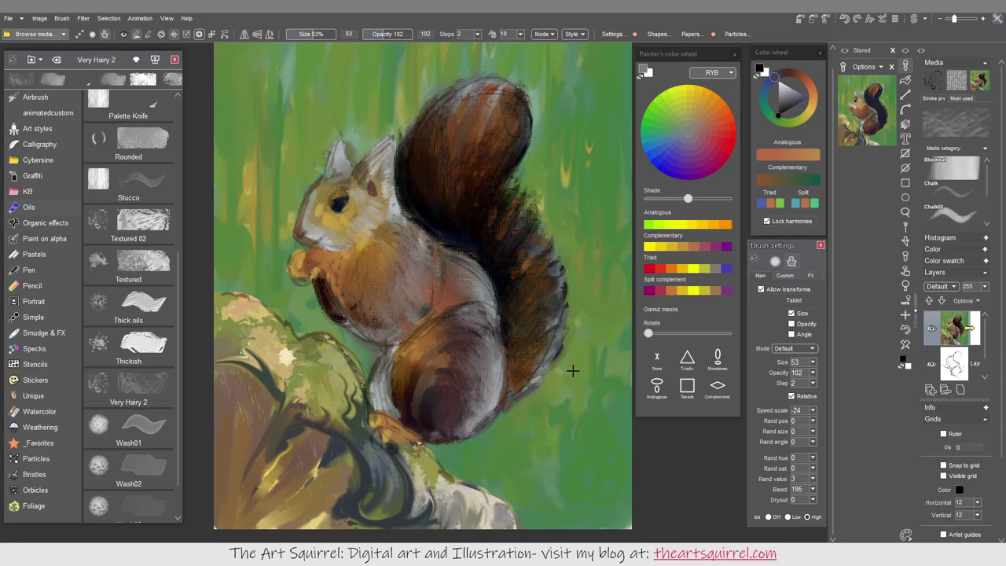
# Texture the rocky mound with pale cream and yellow strokes using the Textured 02 brush
pyautogui.click(85, 76)
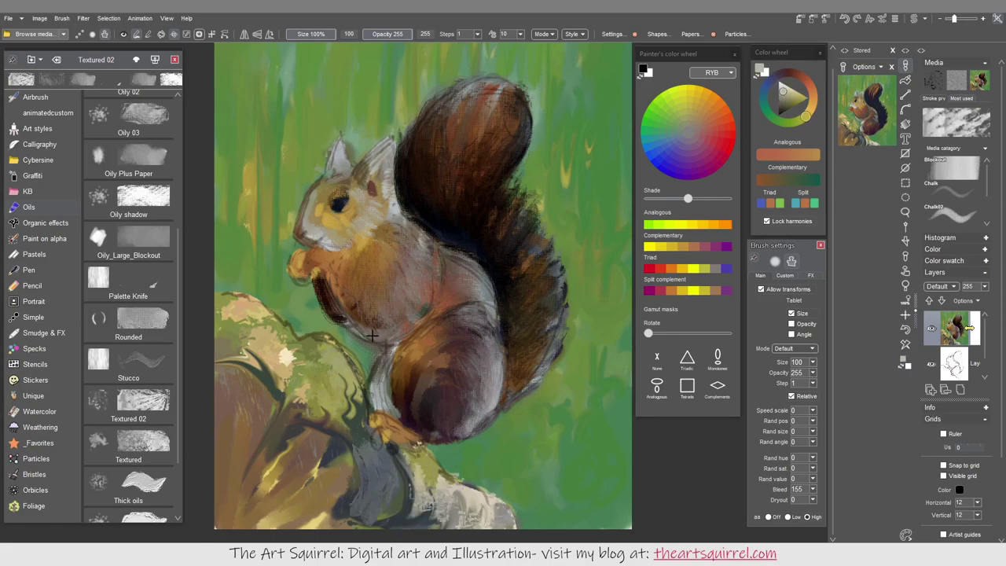
pyautogui.keyDown('alt'); pyautogui.click(250, 324); pyautogui.keyUp('alt')
pyautogui.moveTo(250, 324); pyautogui.dragTo(271, 335)
pyautogui.press('[')
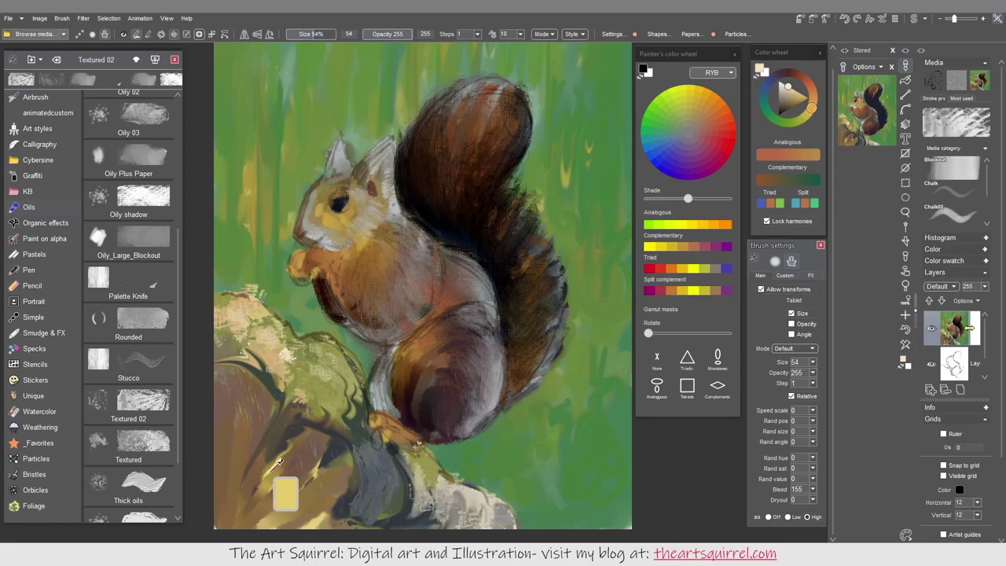
pyautogui.moveTo(235, 425); pyautogui.dragTo(268, 511)
pyautogui.moveTo(259, 456); pyautogui.dragTo(328, 522)
# Paint dark green foliage down the outer edges of the background with the Textured brush
pyautogui.keyDown('alt'); pyautogui.click(555, 456); pyautogui.keyUp('alt')
pyautogui.moveTo(555, 456)
pyautogui.mouseDown()
pyautogui.moveTo(452, 452)
pyautogui.moveTo(554, 413)
pyautogui.moveTo(613, 236)
pyautogui.mouseUp()
pyautogui.moveTo(589, 173); pyautogui.dragTo(597, 71)
pyautogui.moveTo(598, 71)
pyautogui.mouseDown()
pyautogui.moveTo(562, 71)
pyautogui.moveTo(558, 353)
pyautogui.moveTo(582, 294)
pyautogui.mouseUp()
pyautogui.moveTo(581, 294); pyautogui.dragTo(605, 397)
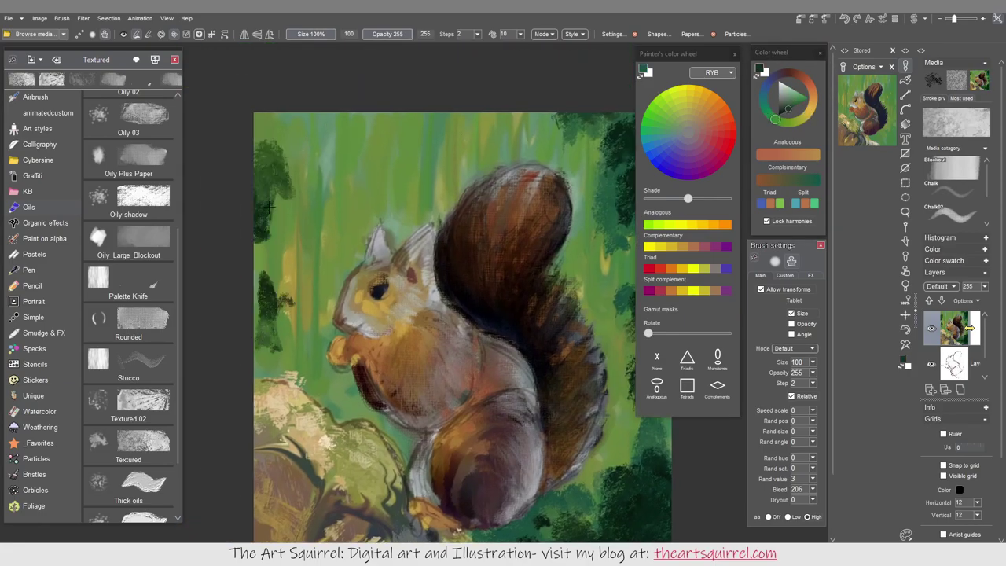
# Layer textured green strokes across the top of the background and around the squirrel's face and tail
pyautogui.scroll(-10, 162, 356)
pyautogui.click(162, 356)
pyautogui.moveTo(314, 95)
pyautogui.mouseDown()
pyautogui.moveTo(259, 252)
pyautogui.moveTo(370, 86)
pyautogui.moveTo(274, 260)
pyautogui.moveTo(457, 77)
pyautogui.moveTo(566, 110)
pyautogui.mouseUp()
pyautogui.moveTo(393, 275); pyautogui.dragTo(451, 278)
pyautogui.moveTo(542, 189); pyautogui.dragTo(535, 471)
pyautogui.moveTo(393, 275)
pyautogui.mouseDown()
pyautogui.moveTo(427, 253)
pyautogui.moveTo(413, 254)
pyautogui.mouseUp()
pyautogui.moveTo(495, 417)
pyautogui.mouseDown()
pyautogui.moveTo(530, 456)
pyautogui.moveTo(613, 338)
pyautogui.moveTo(581, 259)
pyautogui.moveTo(597, 193)
pyautogui.mouseUp()
# Save the painting and reopen the version with the dark green background
pyautogui.click(171, 430)
pyautogui.hotkey('ctrl', 's')
pyautogui.press('Return')
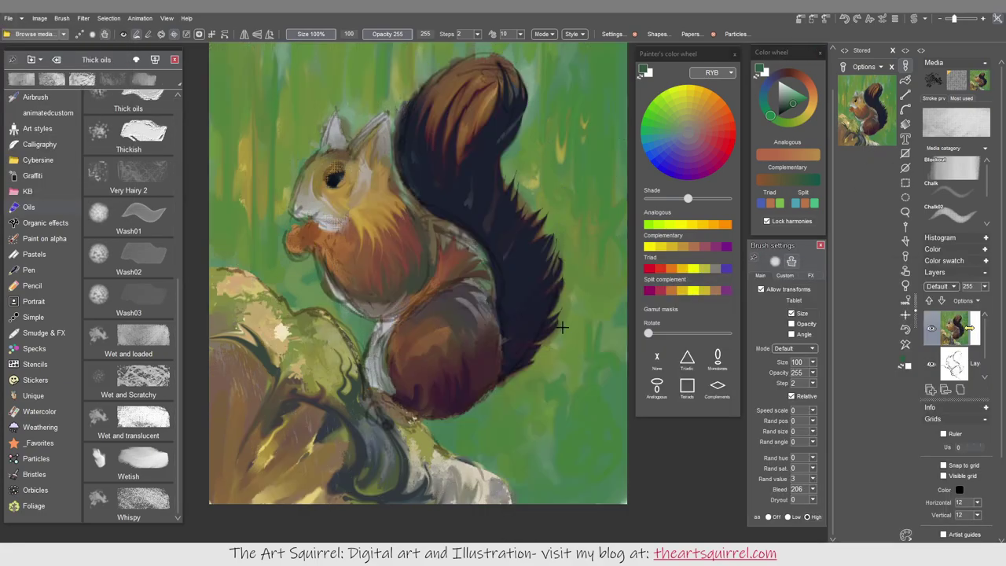
pyautogui.click(8, 17)
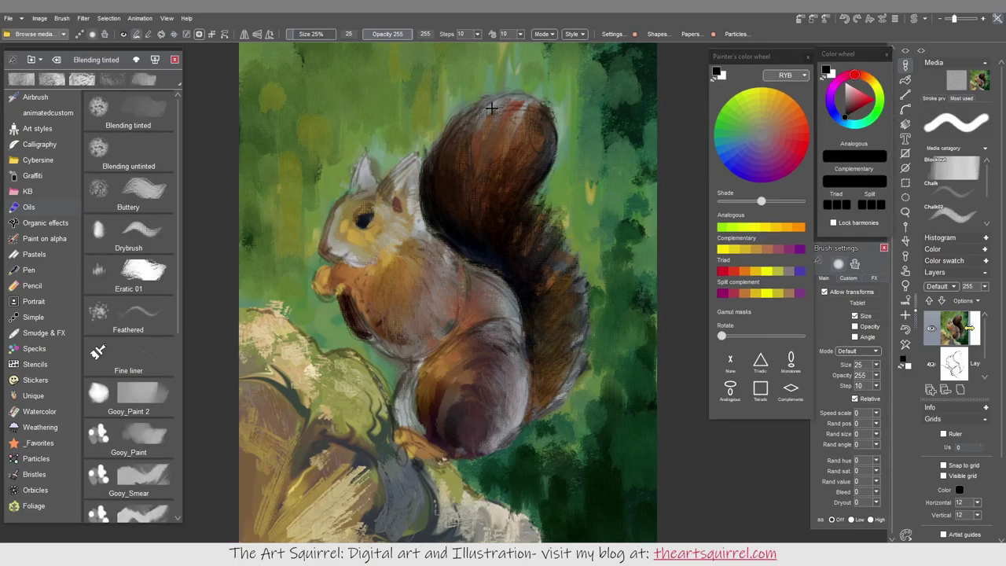
# Soften the squirrel's edges and add a new layer with dark Feathered fur strokes on the chest and haunch
pyautogui.keyDown('alt'); pyautogui.click(364, 227); pyautogui.keyUp('alt')
pyautogui.keyDown('alt'); pyautogui.click(456, 365); pyautogui.keyUp('alt')
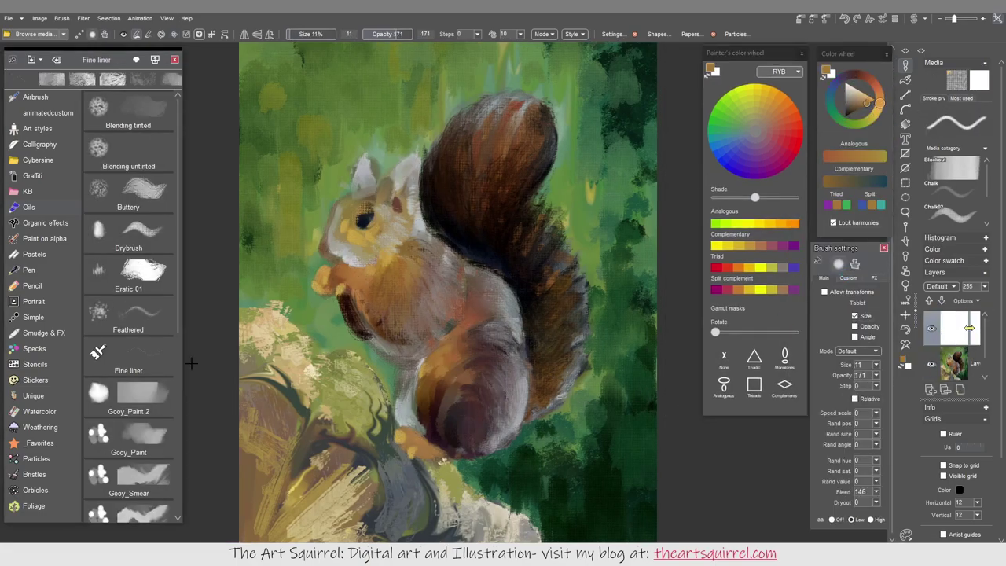
pyautogui.keyDown('alt'); pyautogui.click(351, 290); pyautogui.keyUp('alt')
pyautogui.moveTo(375, 326); pyautogui.dragTo(506, 283)
pyautogui.hotkey('ctrl', 'z')
pyautogui.hotkey('ctrl', 'z')
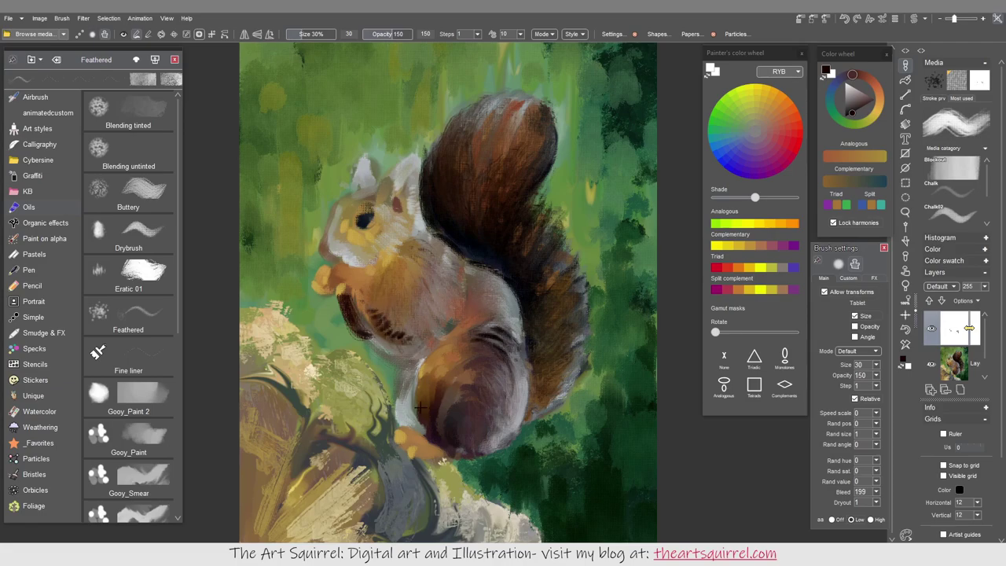
pyautogui.hotkey('ctrl', 'y')
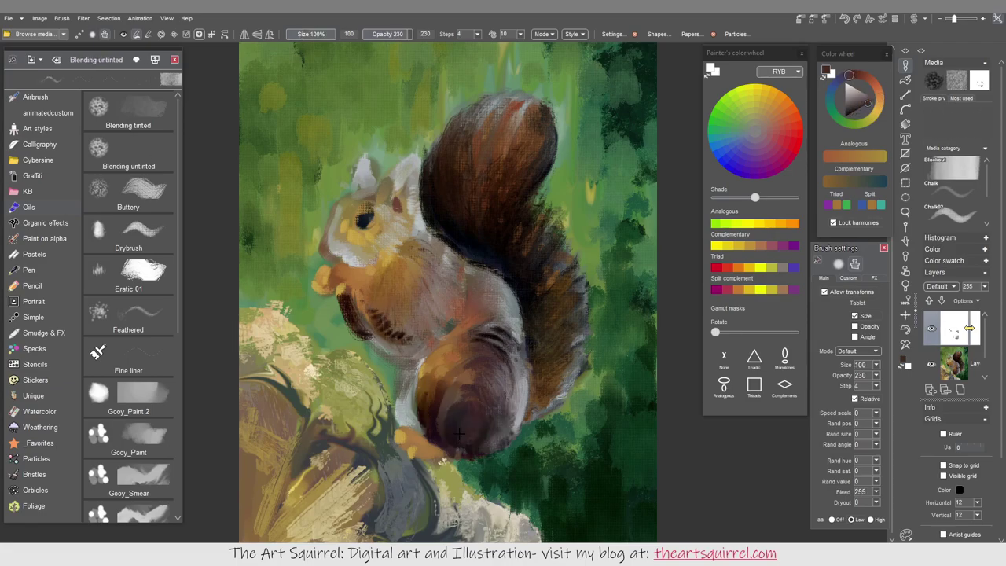
# Blend the dark fur strokes on the haunch and lower chest with the Blending untinted brush
pyautogui.moveTo(464, 432); pyautogui.dragTo(511, 385)
pyautogui.moveTo(503, 428); pyautogui.dragTo(523, 370)
pyautogui.moveTo(370, 338); pyautogui.dragTo(417, 303)
pyautogui.press('capslock')
# Undo the last strokes and add golden-brown Drybrush fur strokes across the chest
pyautogui.hotkey('ctrl', 'z')
pyautogui.hotkey('ctrl', 'z')
pyautogui.hotkey('ctrl', 'z')
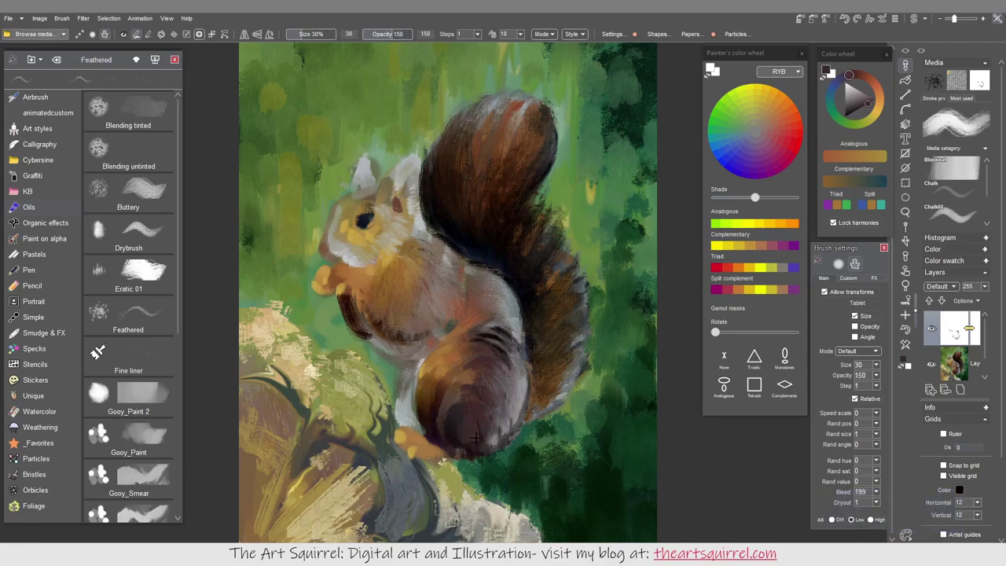
pyautogui.hotkey('ctrl', 'z')
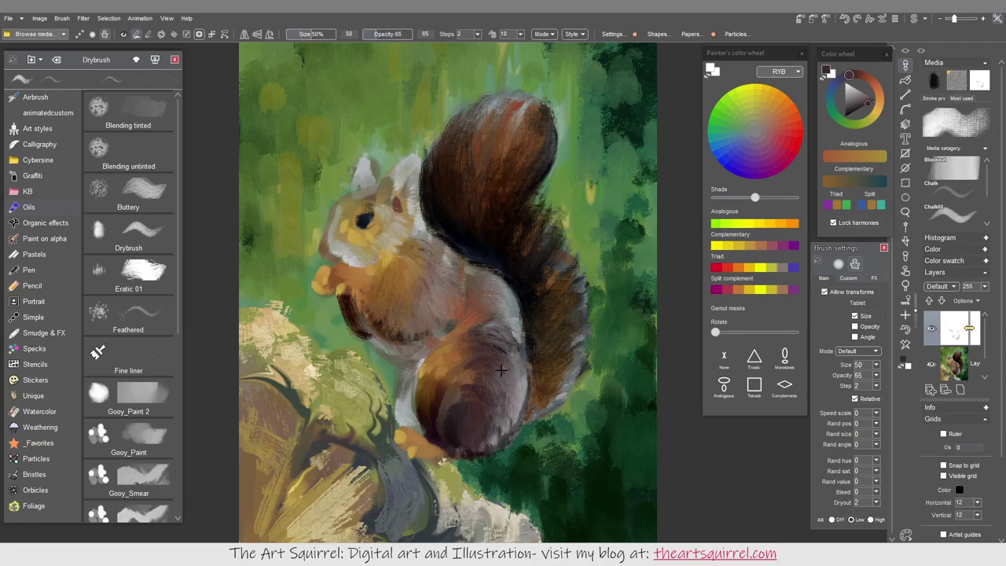
pyautogui.keyDown('alt'); pyautogui.click(385, 274); pyautogui.keyUp('alt')
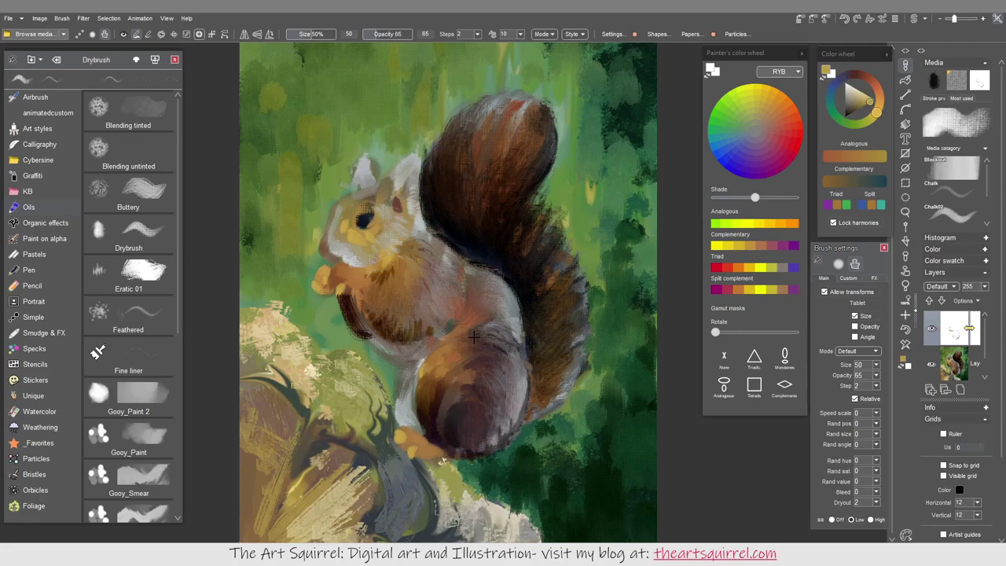
pyautogui.moveTo(431, 275); pyautogui.dragTo(449, 318)
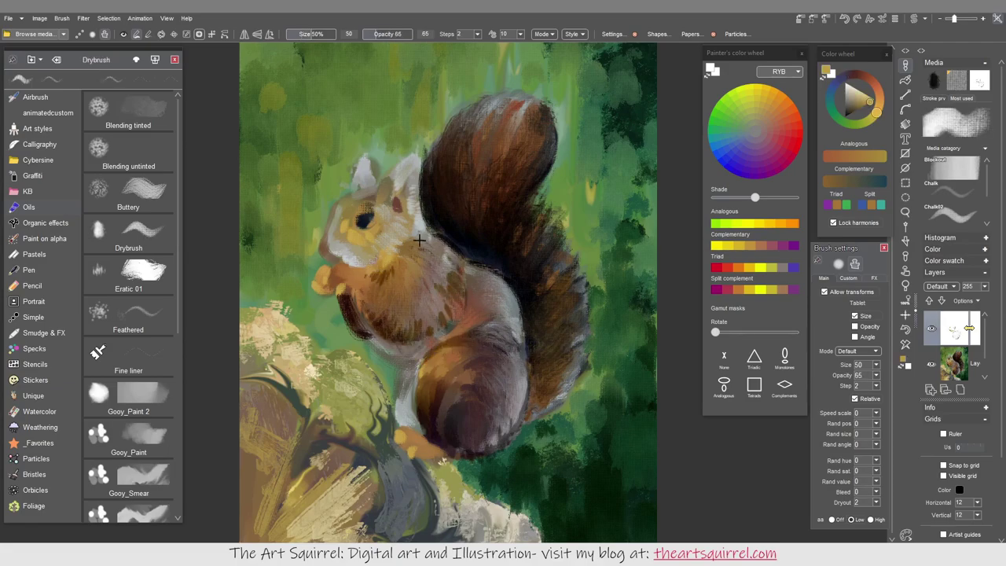
# Set the new top layer to Additive blending and fill it with black
pyautogui.click(942, 286)
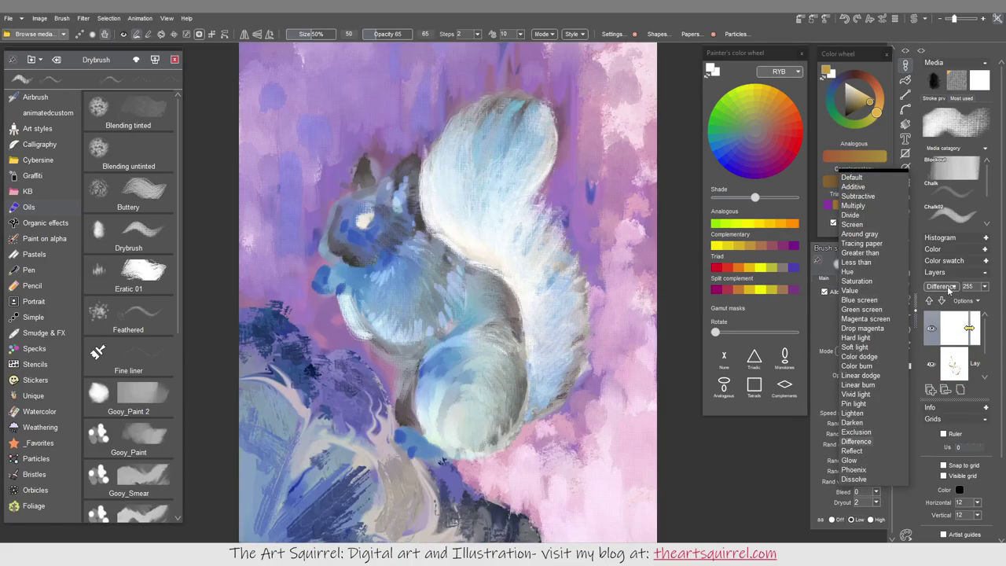
pyautogui.click(955, 414)
pyautogui.rightClick(955, 327)
# Paint glowing golden highlights on the haunch, chest, ear and tail, and blend them into the tail fur
pyautogui.click(439, 351)
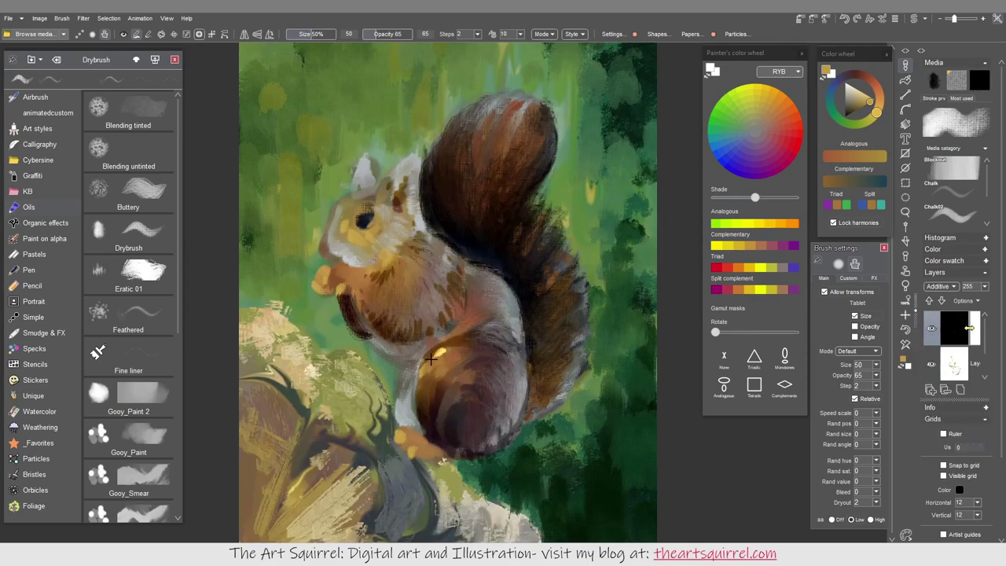
pyautogui.moveTo(508, 139)
pyautogui.mouseDown()
pyautogui.moveTo(522, 153)
pyautogui.moveTo(461, 149)
pyautogui.mouseUp()
pyautogui.moveTo(487, 195); pyautogui.dragTo(503, 222)
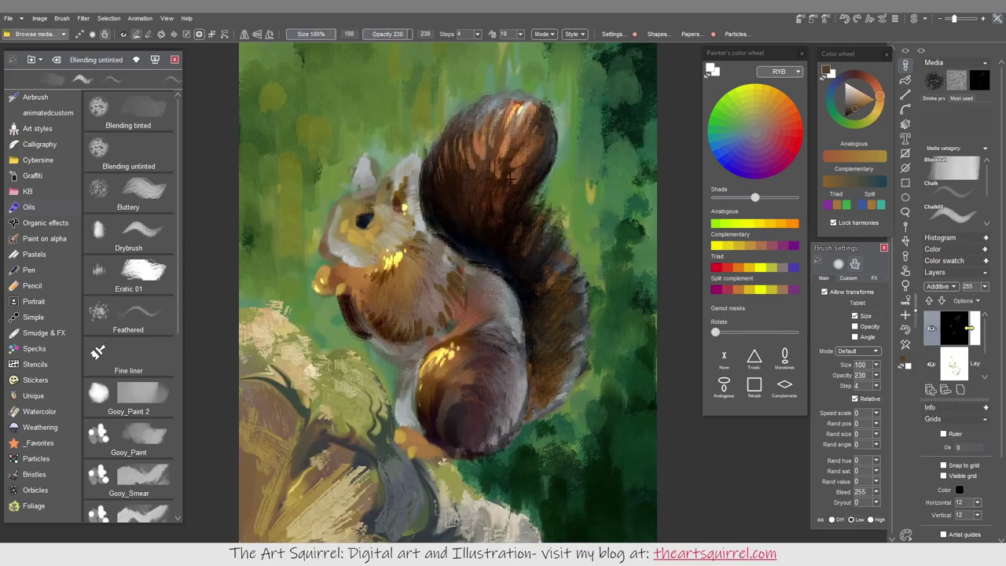
pyautogui.moveTo(535, 144); pyautogui.dragTo(472, 160)
pyautogui.press('b')
pyautogui.moveTo(550, 283); pyautogui.dragTo(599, 309)
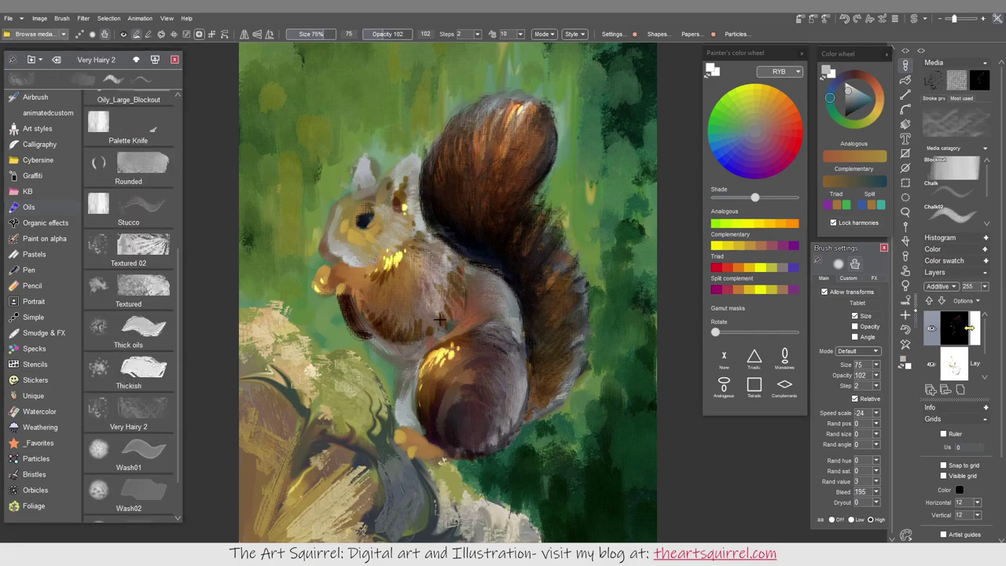
# Brush grey fur highlights over the chest and haunch with the Very Hairy 2 brush at size 75
pyautogui.moveTo(440, 248); pyautogui.dragTo(416, 314)
pyautogui.moveTo(472, 272); pyautogui.dragTo(417, 322)
pyautogui.moveTo(480, 389); pyautogui.dragTo(499, 440)
pyautogui.moveTo(511, 377); pyautogui.dragTo(503, 440)
# Reduce the Additive layer's opacity and paint fur over the chest and haunch on the layer beneath
pyautogui.moveTo(967, 286); pyautogui.dragTo(830, 324)
pyautogui.click(954, 362)
pyautogui.press('b')
pyautogui.moveTo(448, 263)
pyautogui.mouseDown()
pyautogui.moveTo(424, 311)
pyautogui.moveTo(436, 389)
pyautogui.mouseUp()
# Merge the highlight and fur layers into the squirrel painting
pyautogui.click(965, 300)
pyautogui.click(947, 389)
pyautogui.click(599, 353)
pyautogui.click(965, 300)
pyautogui.click(947, 348)
pyautogui.click(960, 391)
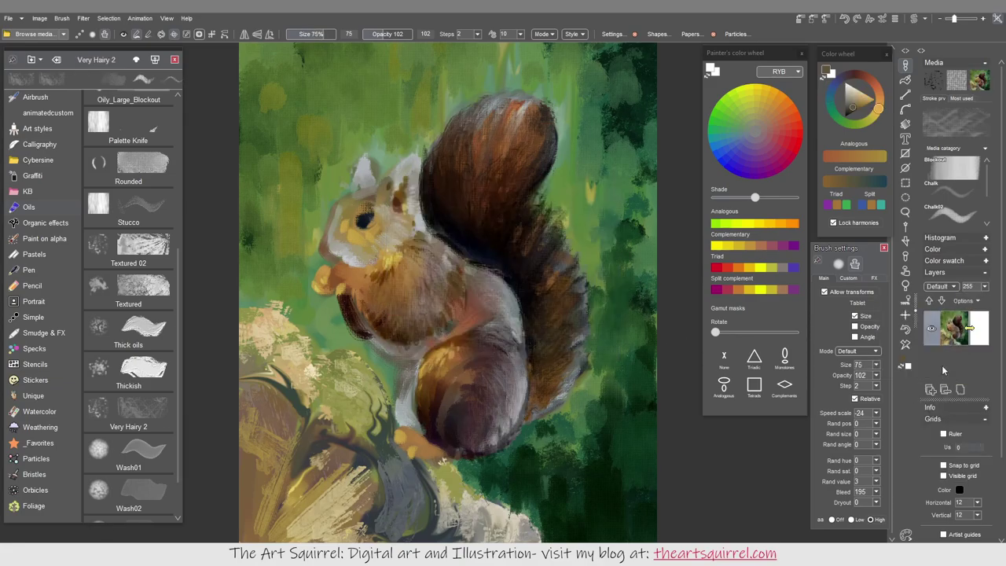
# Try the Wet and loaded brush, and repaint the lower haunch fur with the Wash01 brush at size 39
pyautogui.scroll(-3, 130, 314)
pyautogui.click(142, 462)
pyautogui.moveTo(408, 369)
pyautogui.mouseDown()
pyautogui.moveTo(428, 424)
pyautogui.moveTo(452, 418)
pyautogui.mouseUp()
pyautogui.click(143, 218)
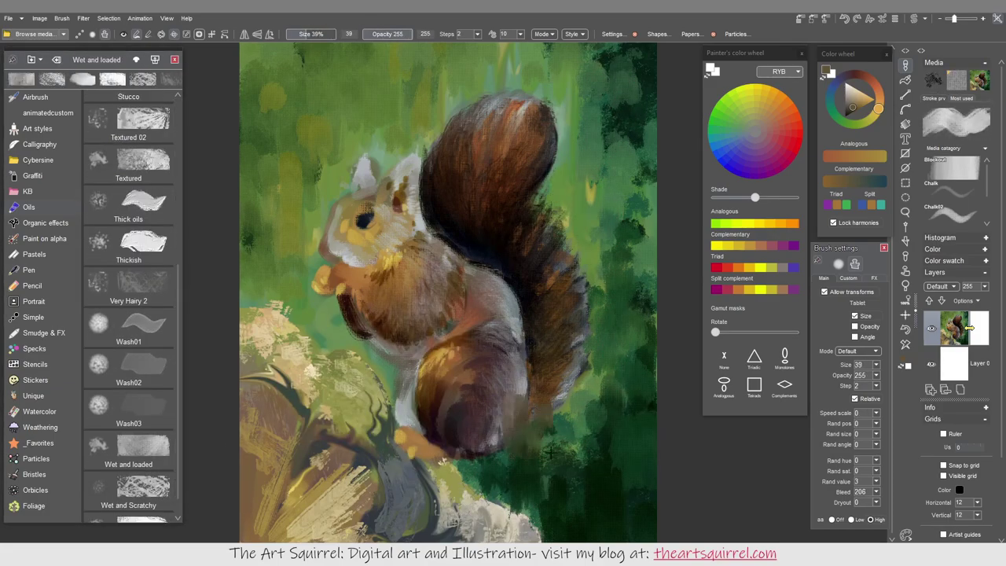
pyautogui.scroll(3, 130, 314)
pyautogui.moveTo(503, 385)
pyautogui.mouseDown()
pyautogui.moveTo(507, 408)
pyautogui.moveTo(480, 369)
pyautogui.moveTo(452, 429)
pyautogui.mouseUp()
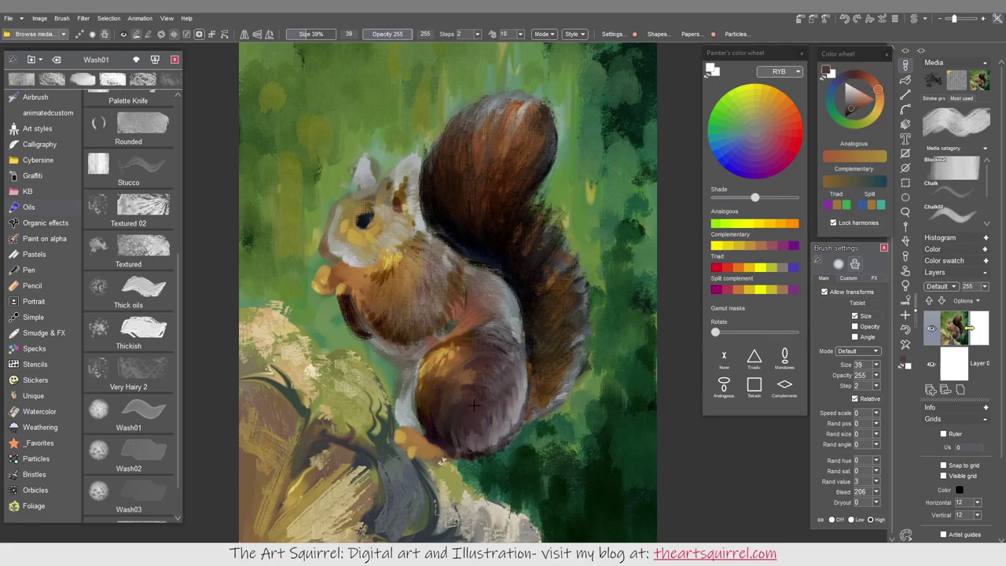
# Add grey and golden-brown Wash01 strokes to the haunch and dark brown fur to the underside of the chest
pyautogui.keyDown('alt'); pyautogui.click(510, 354); pyautogui.keyUp('alt')
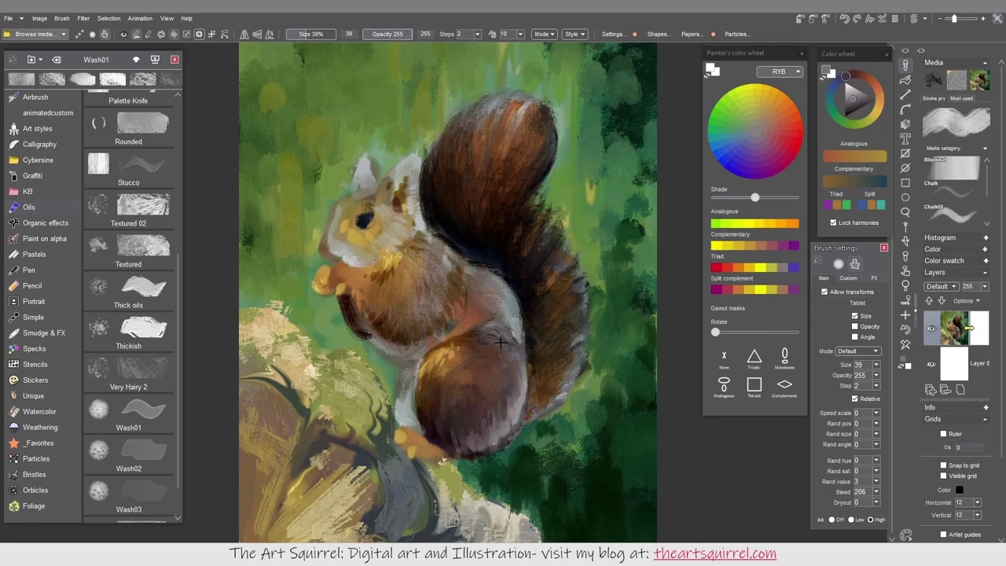
pyautogui.keyDown('alt'); pyautogui.click(434, 366); pyautogui.keyUp('alt')
pyautogui.moveTo(432, 425); pyautogui.dragTo(430, 379)
pyautogui.keyDown('alt'); pyautogui.click(435, 326); pyautogui.keyUp('alt')
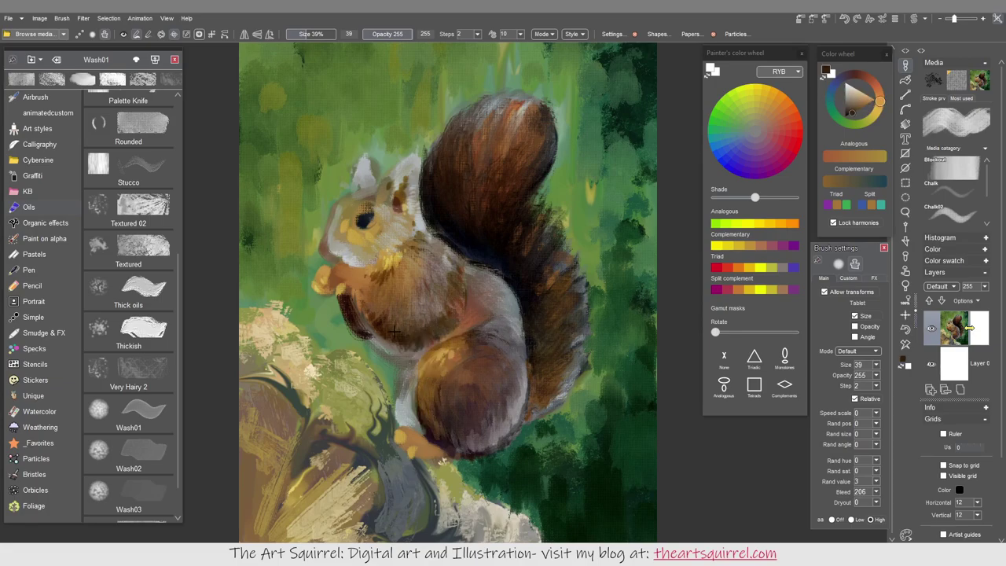
# Set Wash01 to size 28 and paint grey on the inner leg, brown fur on the haunch and shadows around the foot
pyautogui.press('[')
pyautogui.keyDown('alt'); pyautogui.click(405, 418); pyautogui.keyUp('alt')
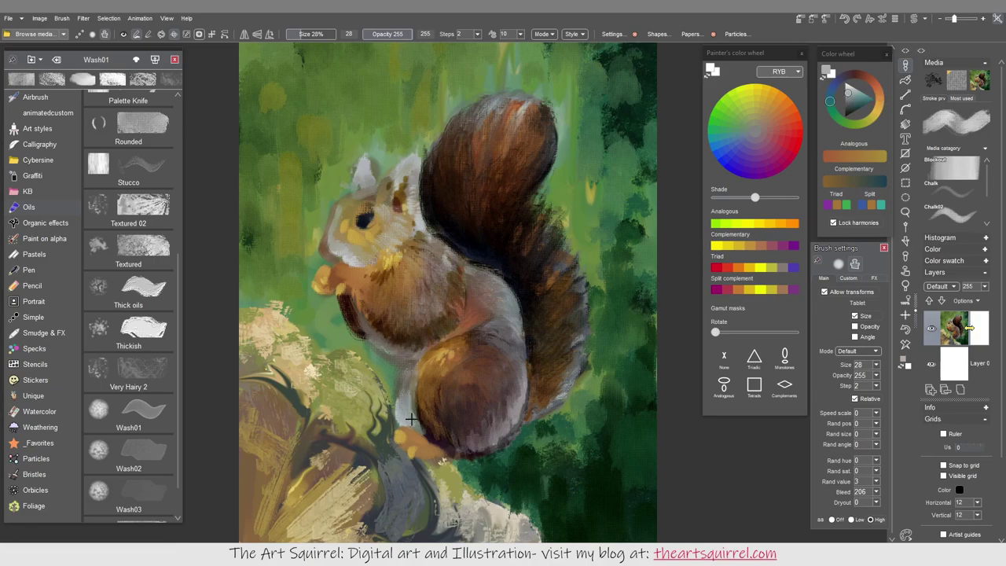
pyautogui.keyDown('alt'); pyautogui.click(431, 382); pyautogui.keyUp('alt')
pyautogui.keyDown('alt'); pyautogui.click(434, 417); pyautogui.keyUp('alt')
pyautogui.keyDown('alt'); pyautogui.click(464, 404); pyautogui.keyUp('alt')
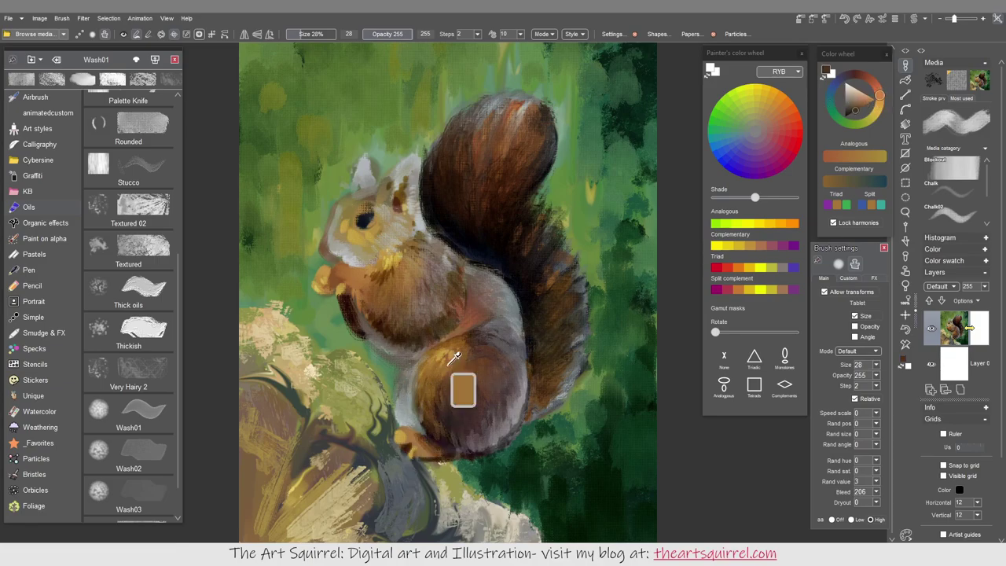
pyautogui.moveTo(397, 444)
pyautogui.mouseDown()
pyautogui.moveTo(428, 437)
pyautogui.moveTo(442, 386)
pyautogui.mouseUp()
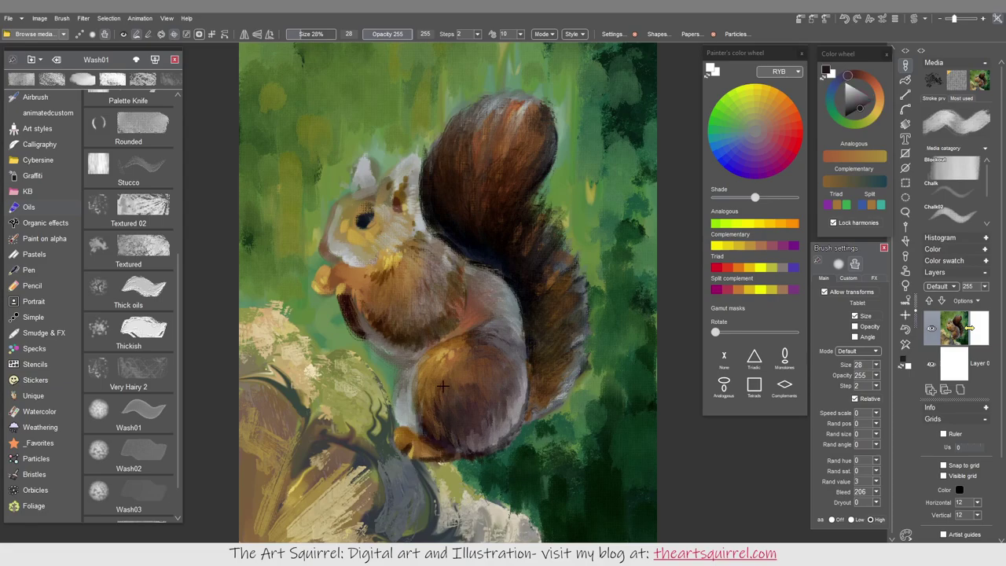
# Define the hind foot in orange-brown and darken the shadow beneath the haunch
pyautogui.keyDown('alt'); pyautogui.click(399, 447); pyautogui.keyUp('alt')
pyautogui.keyDown('alt'); pyautogui.click(557, 397); pyautogui.keyUp('alt')
pyautogui.moveTo(481, 456)
pyautogui.mouseDown()
pyautogui.moveTo(511, 437)
pyautogui.moveTo(499, 359)
pyautogui.moveTo(503, 408)
pyautogui.mouseUp()
pyautogui.keyDown('alt'); pyautogui.click(491, 425); pyautogui.keyUp('alt')
# Soften the outer haunch with pale grey fur using the Very Hairy 2 brush at size 75
pyautogui.press('2')
pyautogui.keyDown('alt'); pyautogui.click(511, 377); pyautogui.keyUp('alt')
pyautogui.moveTo(503, 354)
pyautogui.mouseDown()
pyautogui.moveTo(514, 393)
pyautogui.moveTo(505, 454)
pyautogui.mouseUp()
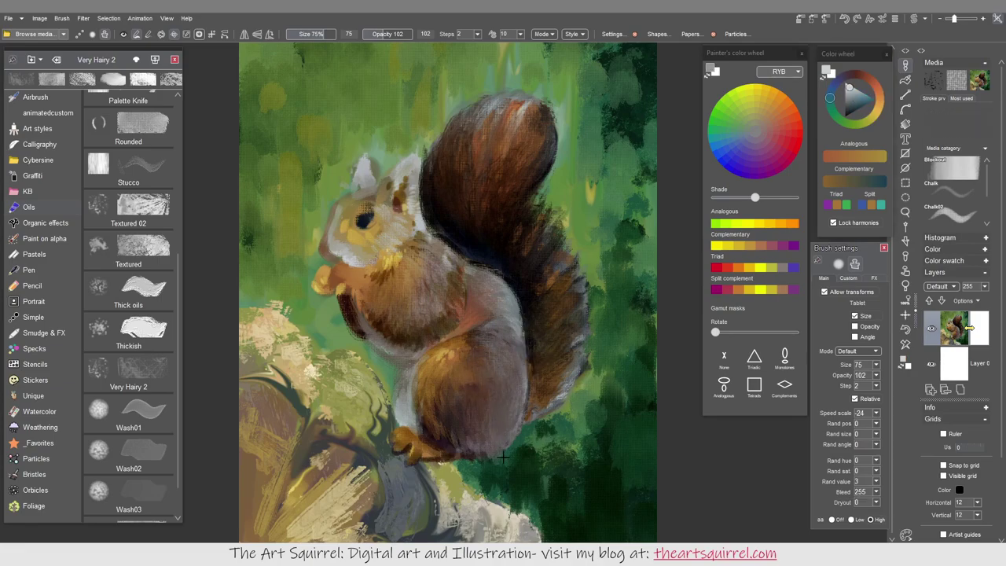
# Paint warm brown fur strokes on the upper haunch with the Wet and loaded brush, enlarging it to size 23
pyautogui.press('3')
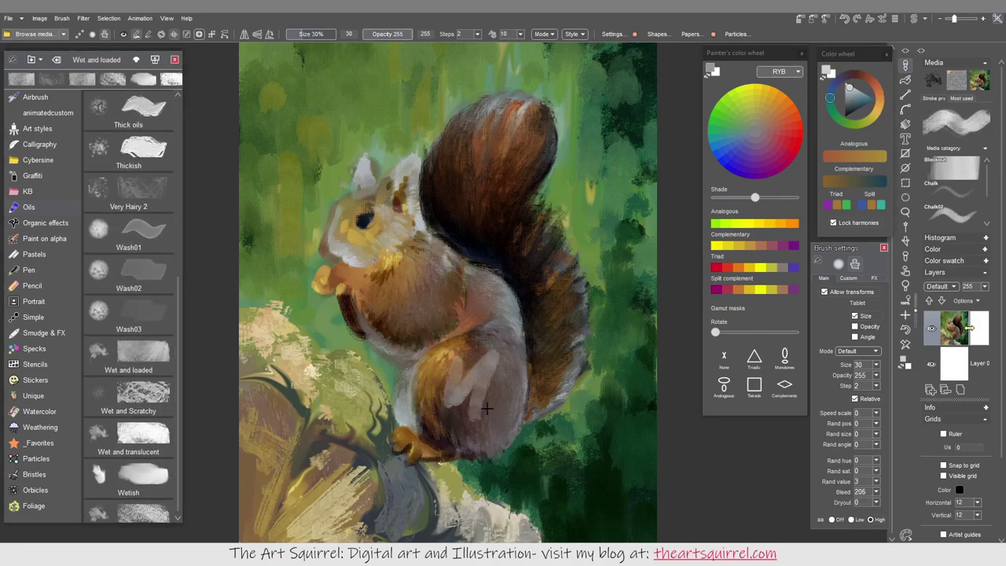
pyautogui.keyDown('alt'); pyautogui.click(493, 303); pyautogui.keyUp('alt')
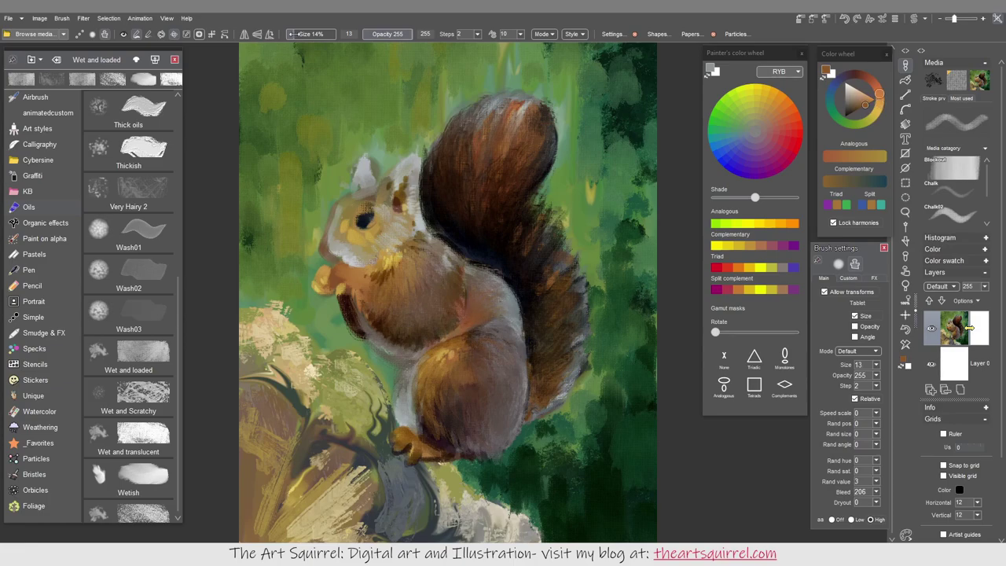
pyautogui.press(']')
pyautogui.press(']')
pyautogui.press(']')
pyautogui.press(']')
pyautogui.press(']')
pyautogui.press(']')
pyautogui.press(']')
pyautogui.press(']')
pyautogui.press(']')
pyautogui.keyDown('alt'); pyautogui.click(481, 351); pyautogui.keyUp('alt')
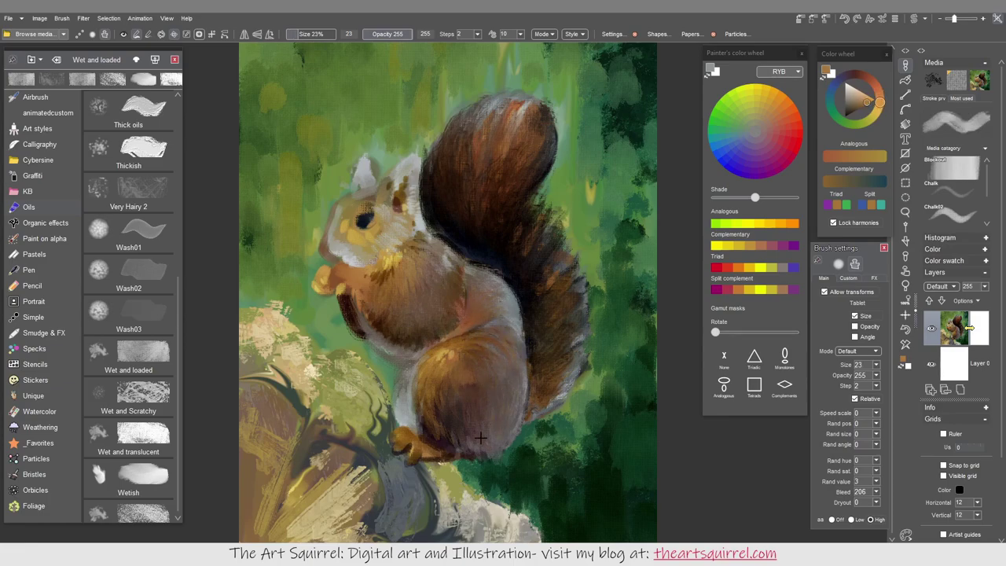
# Repaint the tail with dark brown fur and add ochre strokes to its upper curl, using the Wet and loaded brush at size 56
pyautogui.press('4')
pyautogui.keyDown('alt'); pyautogui.click(555, 315); pyautogui.keyUp('alt')
pyautogui.moveTo(554, 385)
pyautogui.mouseDown()
pyautogui.moveTo(548, 185)
pyautogui.moveTo(519, 149)
pyautogui.moveTo(456, 126)
pyautogui.moveTo(518, 204)
pyautogui.moveTo(523, 236)
pyautogui.mouseUp()
pyautogui.keyDown('alt'); pyautogui.click(548, 185); pyautogui.keyUp('alt')
pyautogui.press('3')
pyautogui.press('[')
pyautogui.press('[')
pyautogui.press('[')
pyautogui.press('[')
pyautogui.press('[')
pyautogui.press('[')
pyautogui.keyDown('alt'); pyautogui.click(578, 313); pyautogui.keyUp('alt')
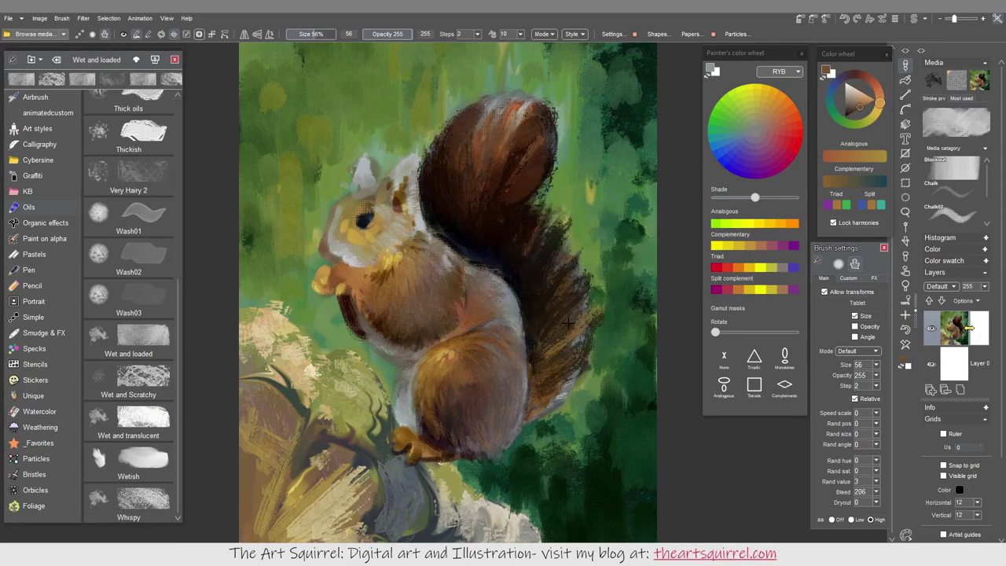
pyautogui.moveTo(503, 180)
pyautogui.mouseDown()
pyautogui.moveTo(487, 118)
pyautogui.moveTo(534, 142)
pyautogui.moveTo(459, 118)
pyautogui.mouseUp()
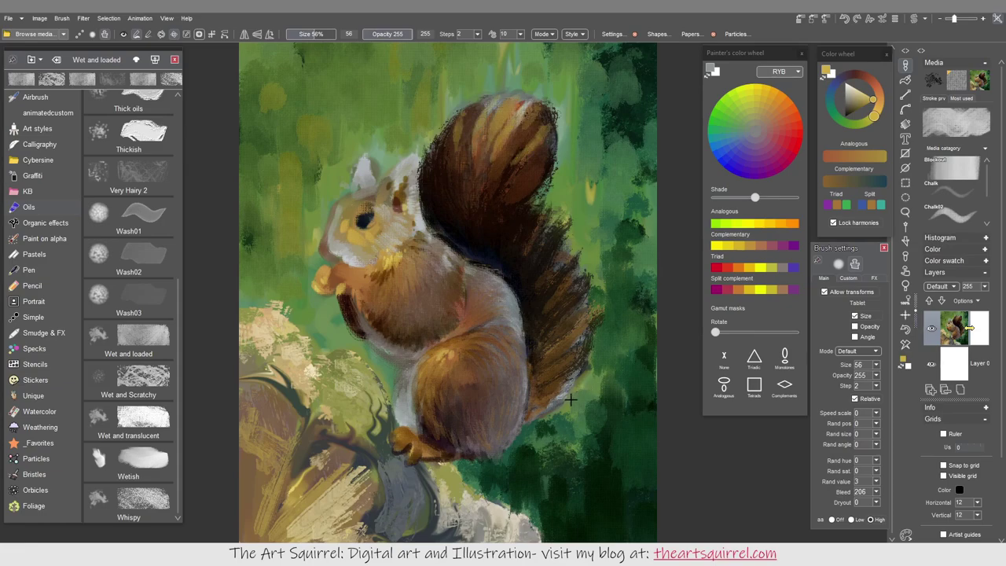
# Break up the tail's golden fur with dark brown strokes using the Textured 02 oil brush at size 28
pyautogui.scroll(5, 175, 314)
pyautogui.click(142, 360)
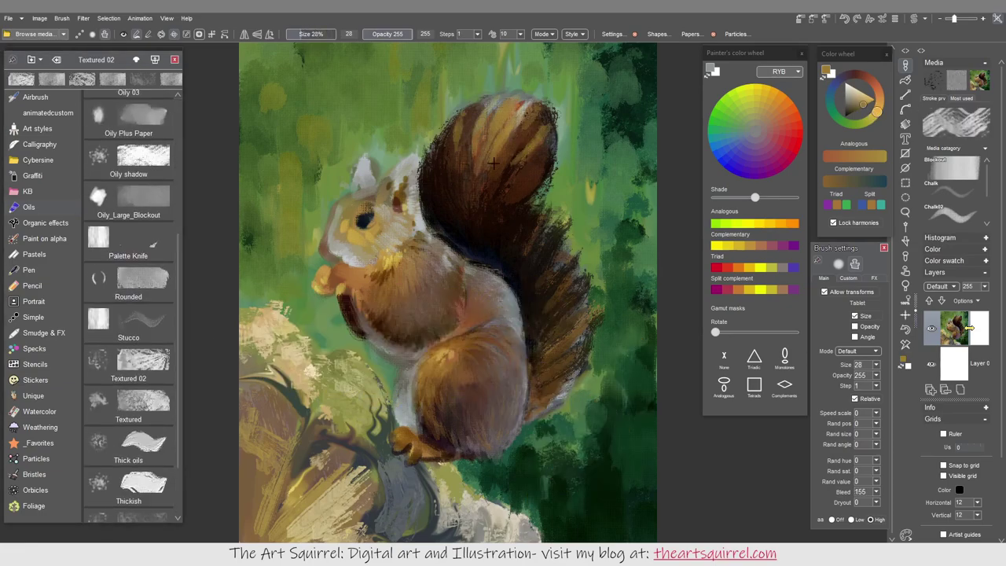
pyautogui.keyDown('alt'); pyautogui.click(521, 199); pyautogui.keyUp('alt')
pyautogui.moveTo(506, 174); pyautogui.dragTo(476, 130)
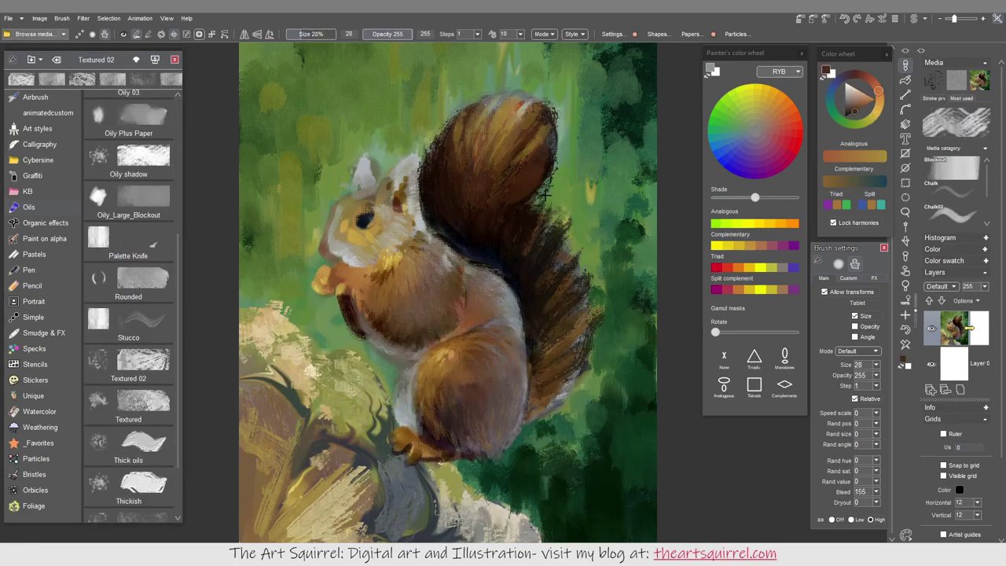
pyautogui.moveTo(542, 161); pyautogui.dragTo(554, 140)
# Paint brown fur over the forehead and face and golden strokes on the neck and chest
pyautogui.keyDown('alt'); pyautogui.click(377, 201); pyautogui.keyUp('alt')
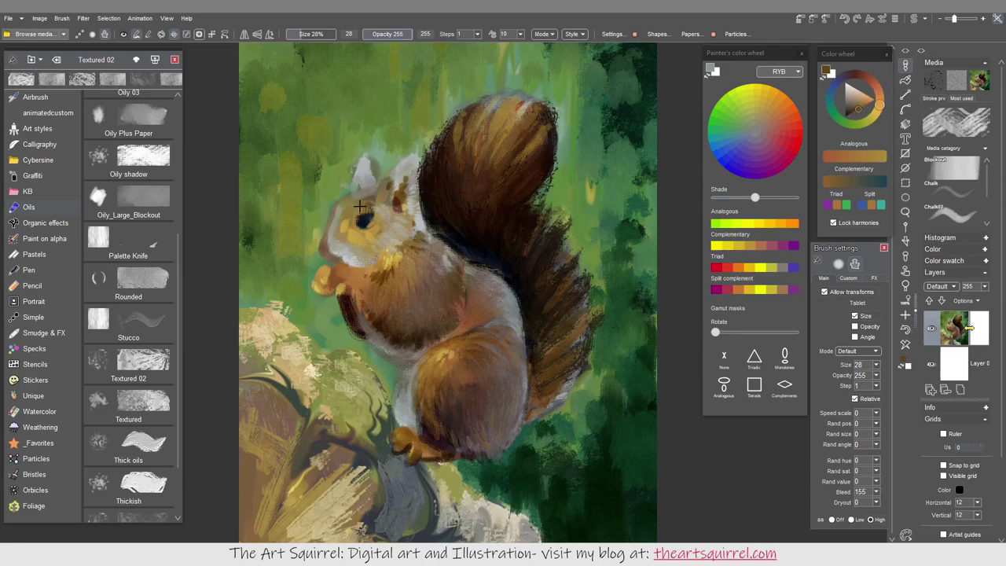
pyautogui.moveTo(349, 193); pyautogui.dragTo(356, 240)
pyautogui.keyDown('alt'); pyautogui.click(390, 276); pyautogui.keyUp('alt')
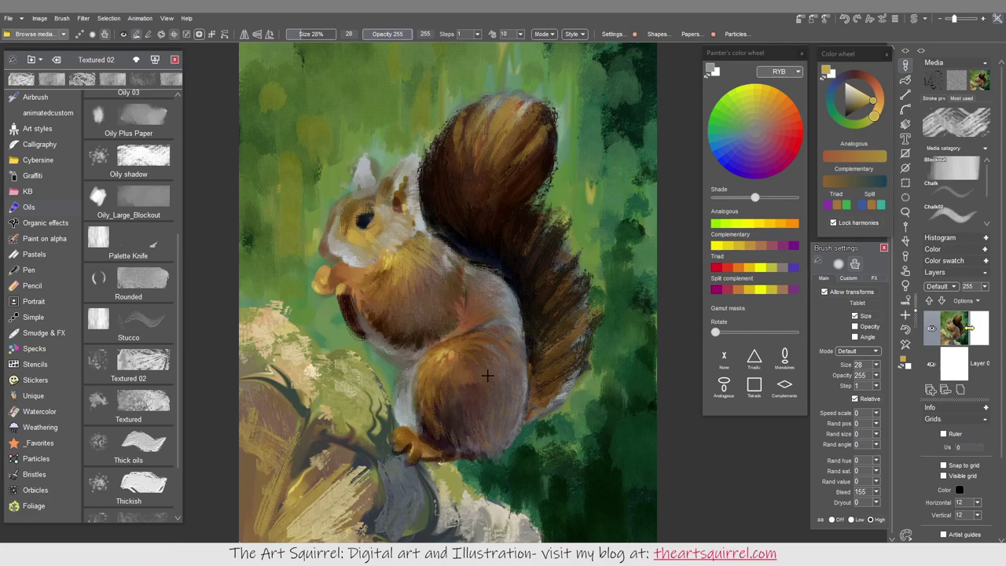
# Define the eye and its golden ring with the Feathered brush at size 19, and darken the nose, mouth and inner ear
pyautogui.keyDown('alt'); pyautogui.click(368, 213); pyautogui.keyUp('alt')
pyautogui.press('f')
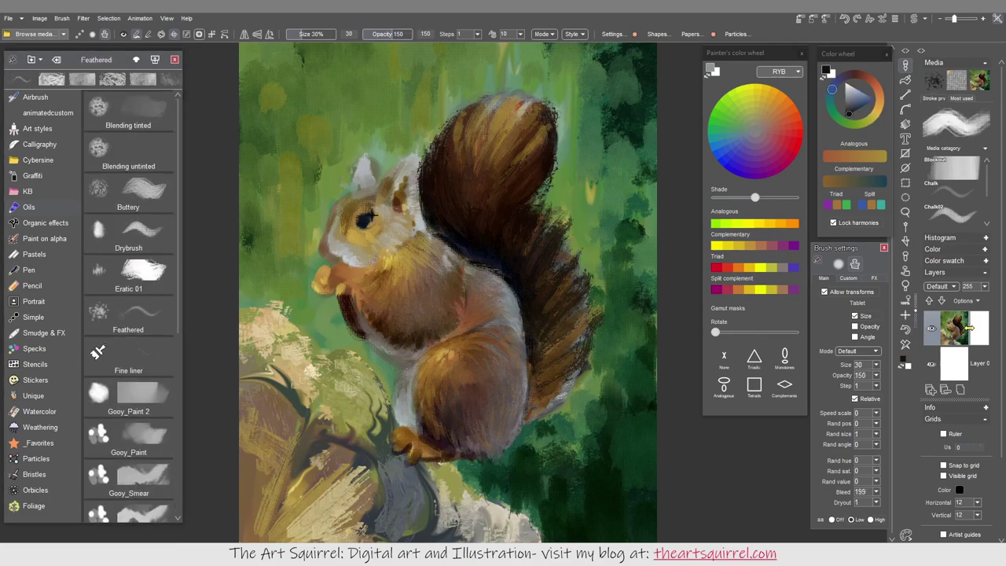
pyautogui.keyDown('alt'); pyautogui.click(367, 205); pyautogui.keyUp('alt')
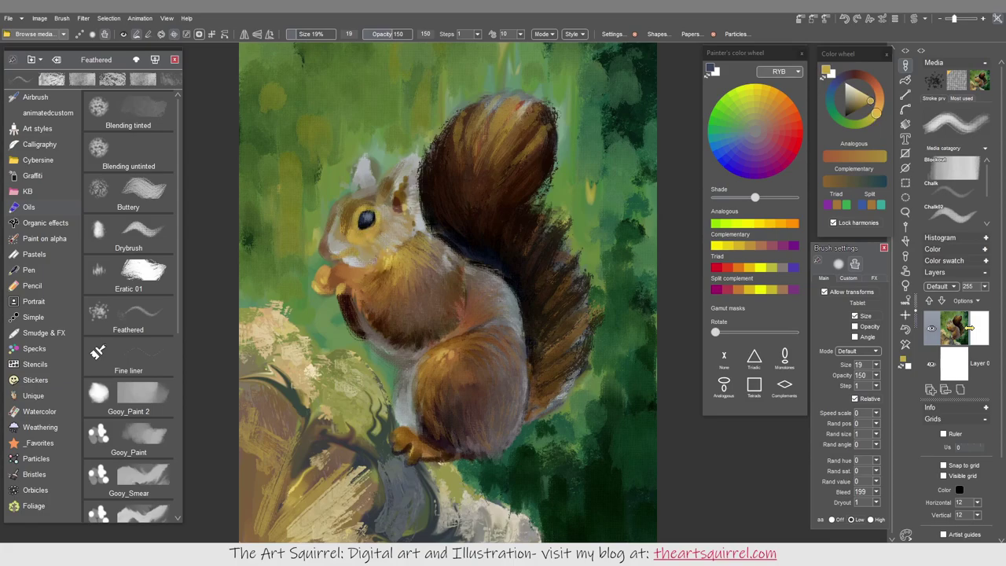
pyautogui.keyDown('alt'); pyautogui.click(331, 249); pyautogui.keyUp('alt')
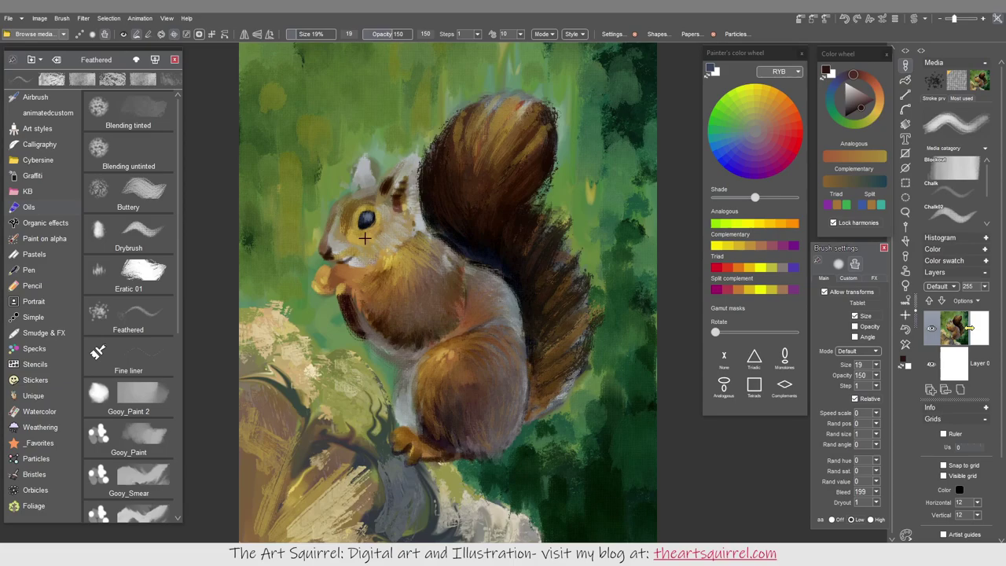
# Paint the front paws in orange-brown with dark finger lines and add yellow highlights with dark edges at their tip
pyautogui.keyDown('alt'); pyautogui.click(398, 295); pyautogui.keyUp('alt')
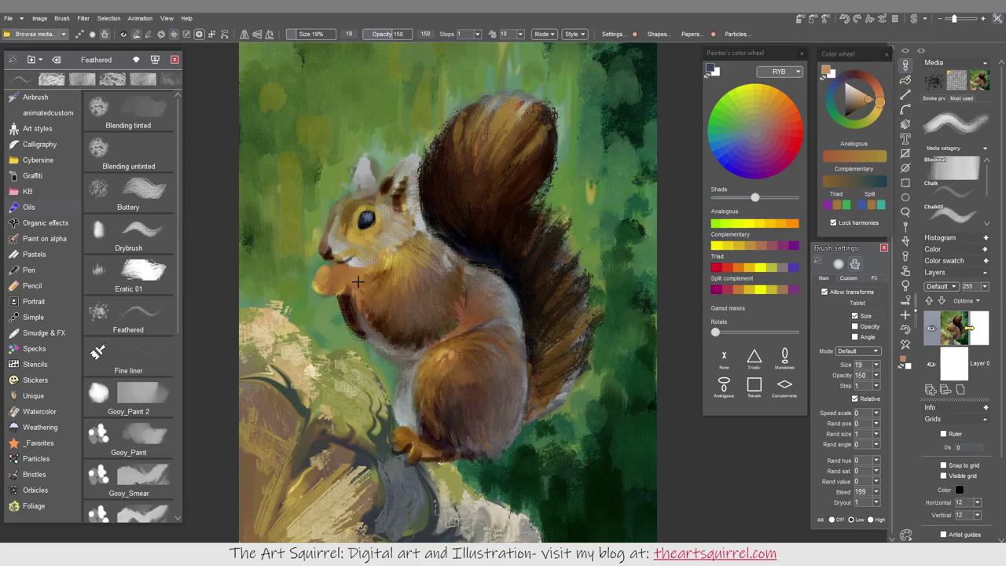
pyautogui.keyDown('alt'); pyautogui.click(351, 282); pyautogui.keyUp('alt')
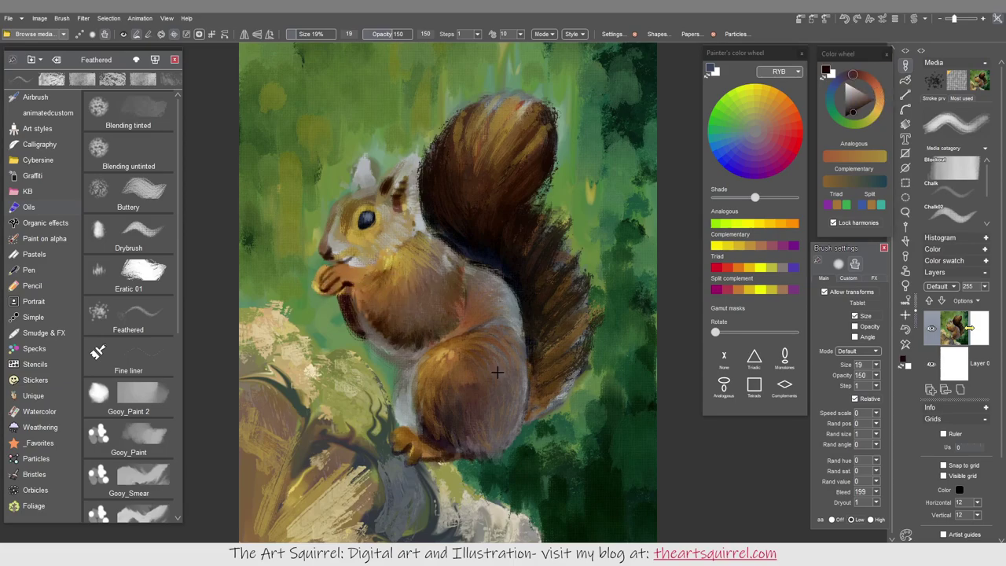
pyautogui.keyDown('alt'); pyautogui.click(351, 276); pyautogui.keyUp('alt')
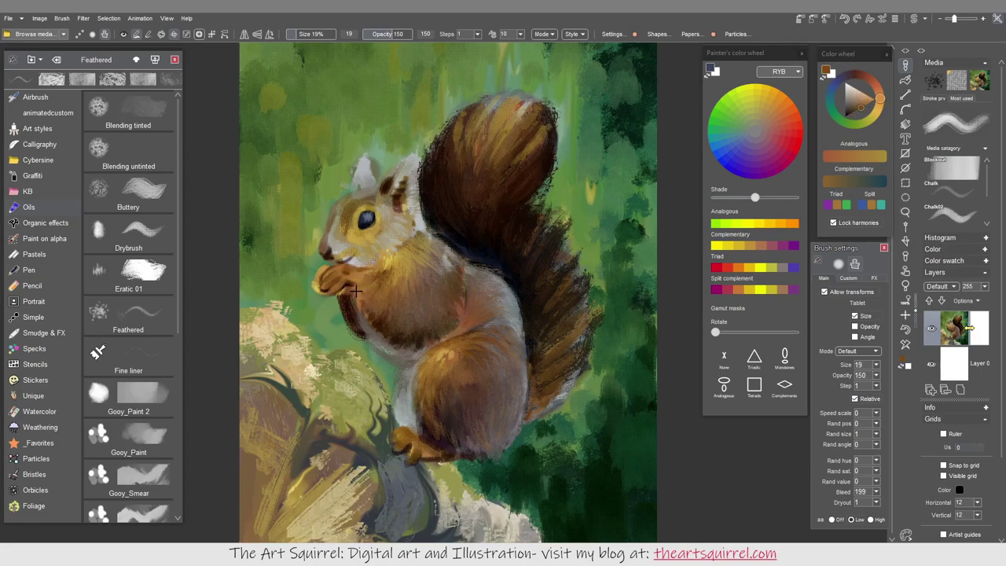
pyautogui.keyDown('alt'); pyautogui.click(327, 282); pyautogui.keyUp('alt')
pyautogui.moveTo(314, 277); pyautogui.dragTo(325, 288)
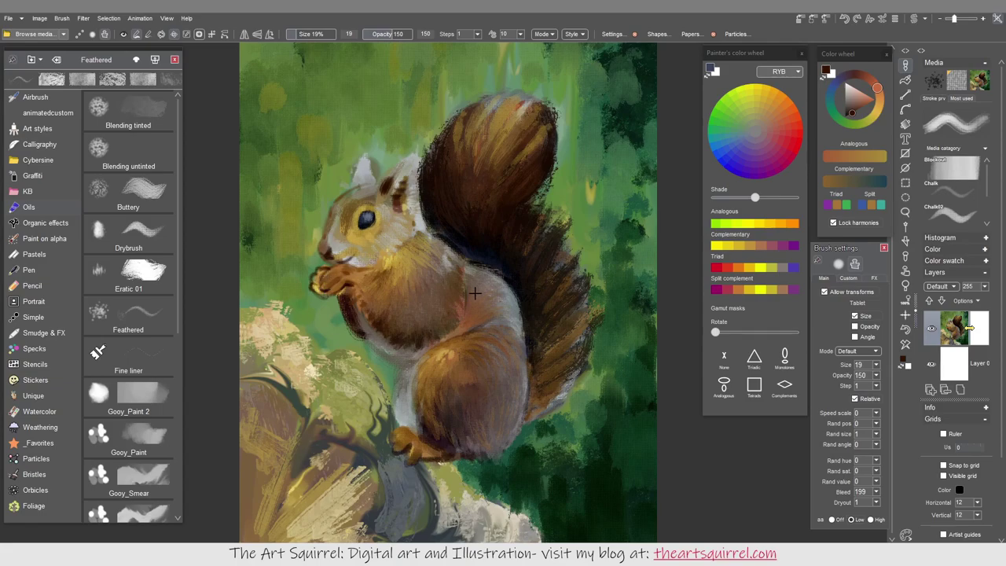
# Add pale blue-grey fur strokes along the back, the haunch and the chest
pyautogui.keyDown('alt'); pyautogui.click(518, 332); pyautogui.keyUp('alt')
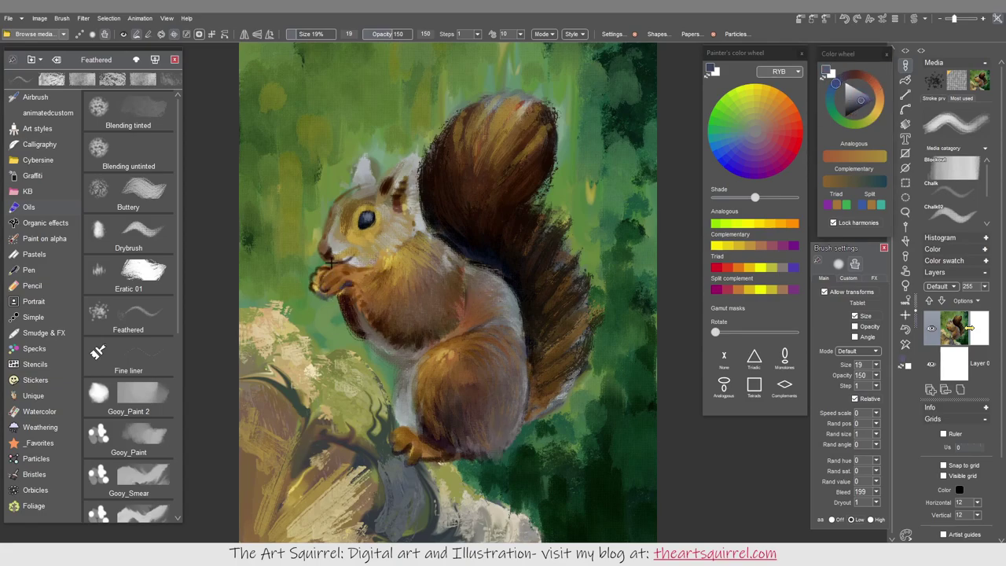
pyautogui.keyDown('alt'); pyautogui.click(402, 308); pyautogui.keyUp('alt')
pyautogui.keyDown('alt'); pyautogui.click(434, 301); pyautogui.keyUp('alt')
pyautogui.keyDown('alt'); pyautogui.click(425, 309); pyautogui.keyUp('alt')
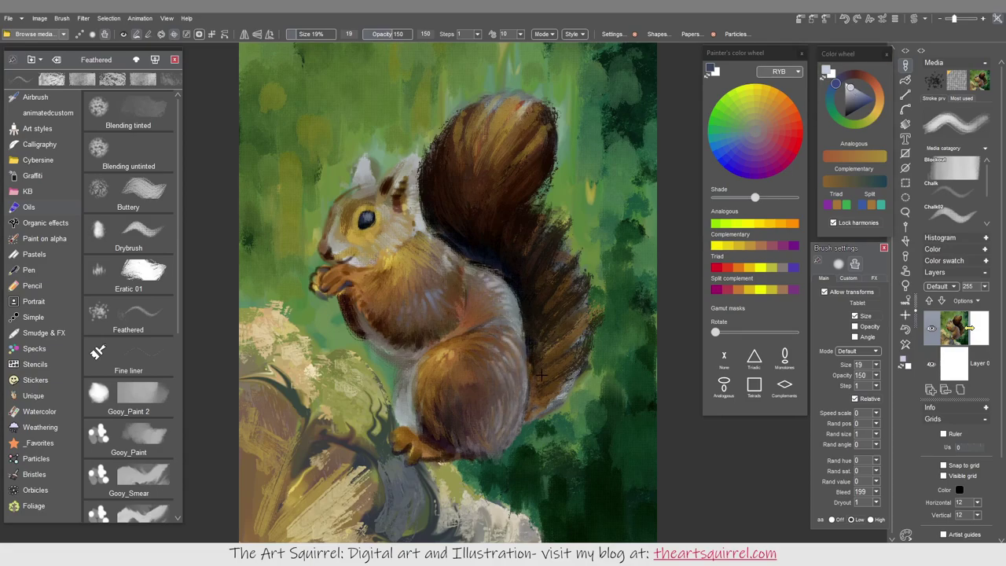
# Lighten the muzzle and cheek with cream strokes and paint a whitish streak along the forehead
pyautogui.keyDown('alt'); pyautogui.click(414, 384); pyautogui.keyUp('alt')
pyautogui.keyDown('alt'); pyautogui.click(377, 256); pyautogui.keyUp('alt')
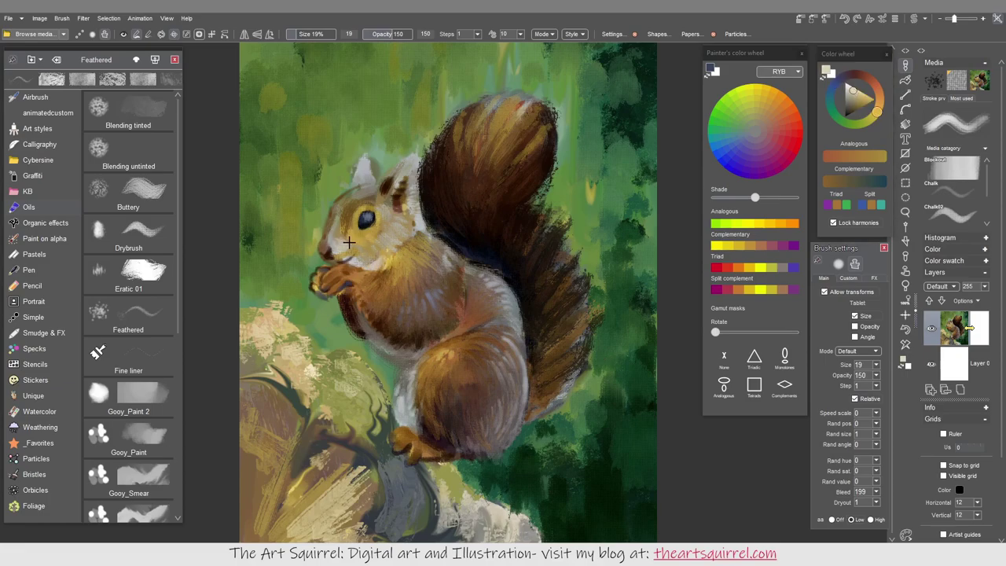
pyautogui.keyDown('alt'); pyautogui.click(362, 198); pyautogui.keyUp('alt')
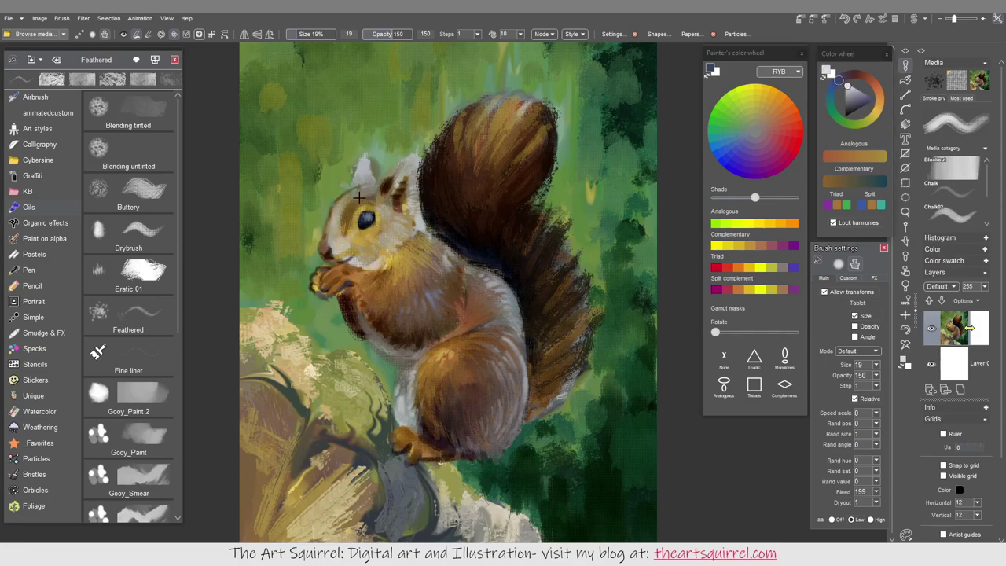
# Add a pink patch at the near ear's base, orange-brown inside the ear and golden touches on the face
pyautogui.keyDown('alt'); pyautogui.click(512, 331); pyautogui.keyUp('alt')
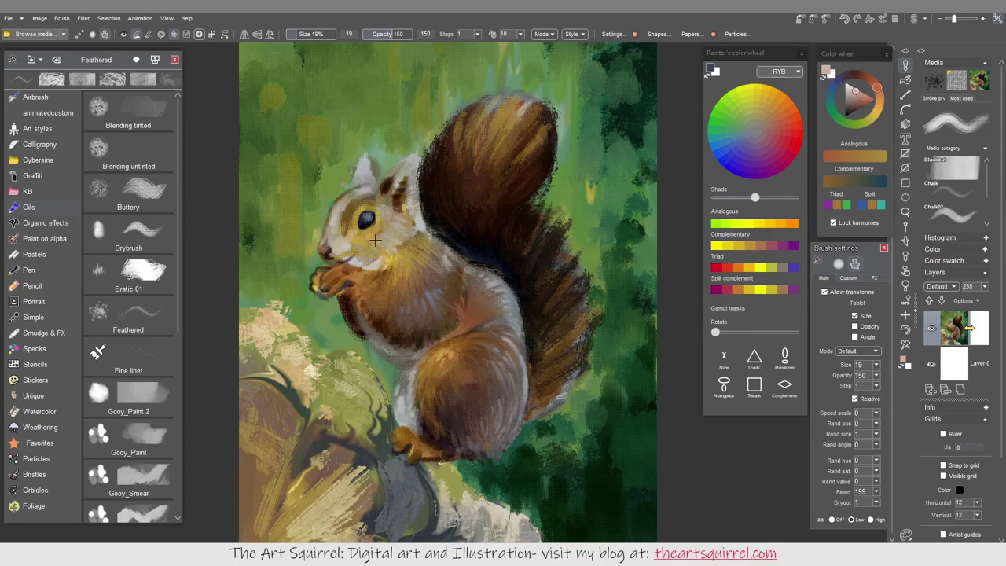
pyautogui.keyDown('alt'); pyautogui.click(389, 297); pyautogui.keyUp('alt')
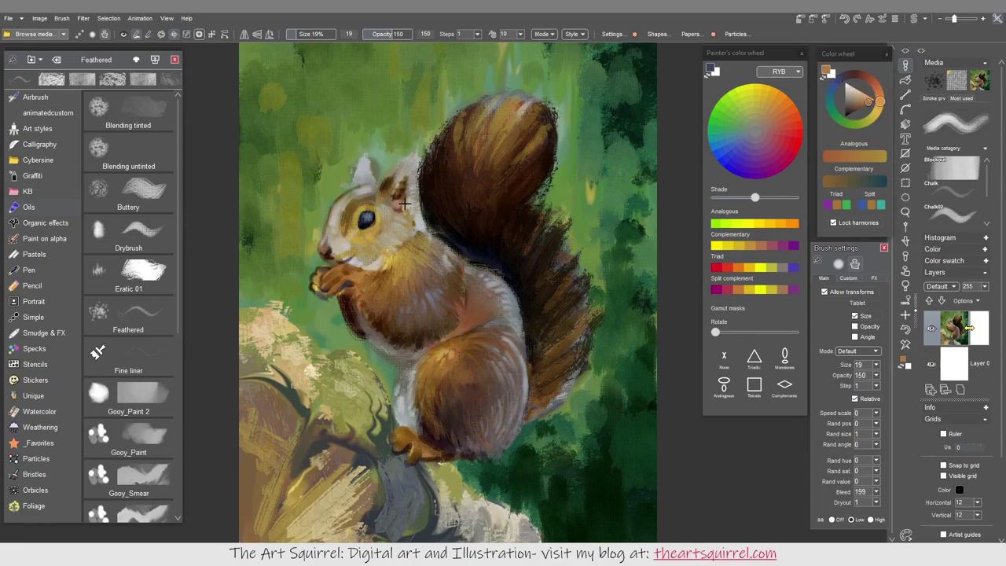
pyautogui.keyDown('alt'); pyautogui.click(338, 233); pyautogui.keyUp('alt')
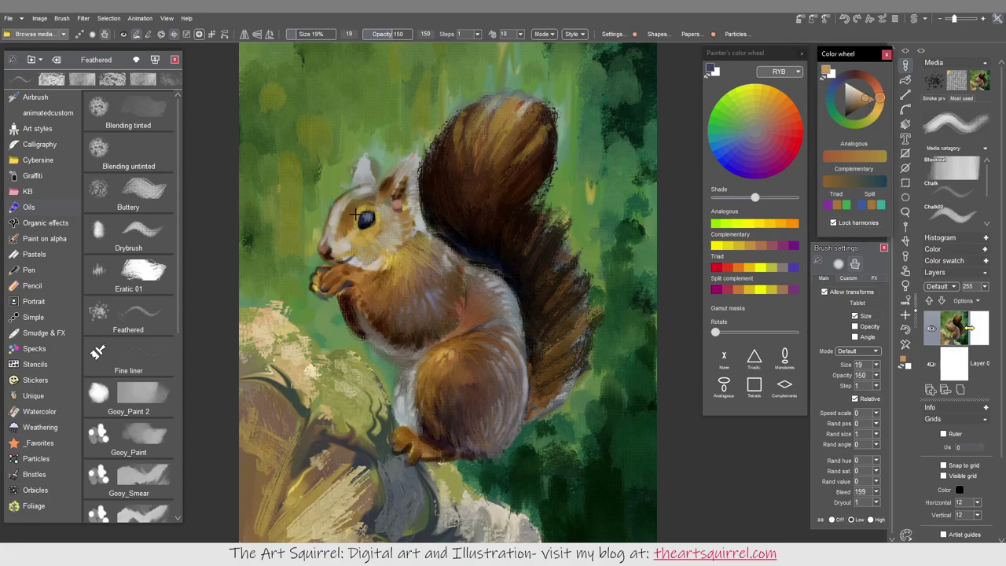
pyautogui.keyDown('alt'); pyautogui.click(369, 237); pyautogui.keyUp('alt')
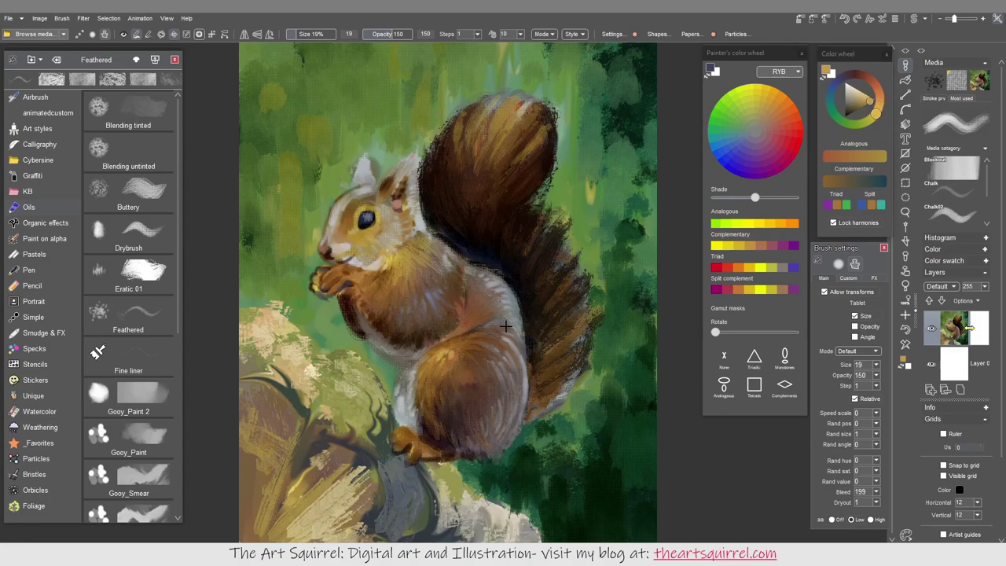
pyautogui.keyDown('alt'); pyautogui.click(378, 244); pyautogui.keyUp('alt')
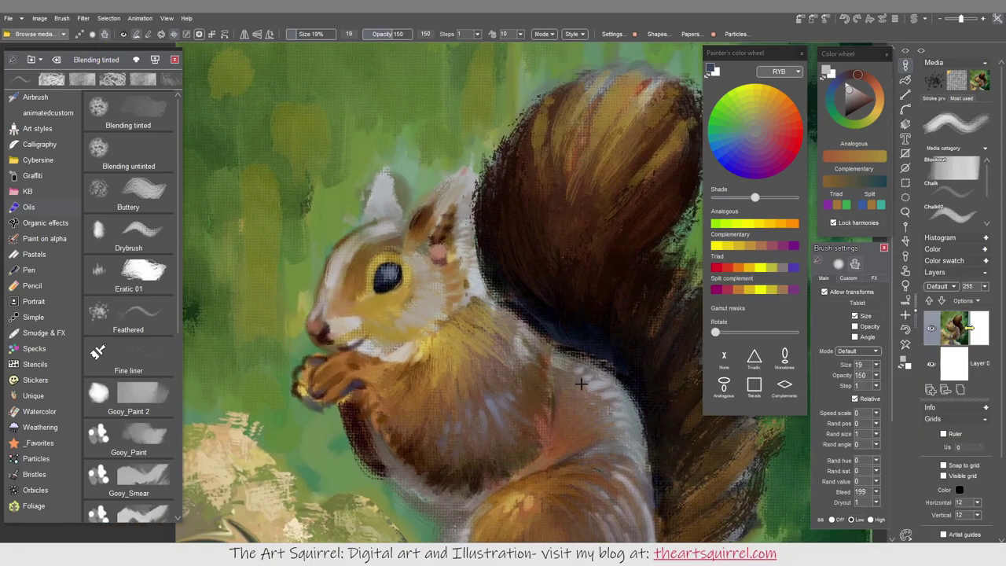
# Refine the muzzle, chin and eye with the Chalk pastel at size 65, adding blue-grey eye reflections and a pale yellow rim
pyautogui.click(34, 254)
pyautogui.click(128, 154)
pyautogui.keyDown('alt'); pyautogui.click(370, 343); pyautogui.keyUp('alt')
pyautogui.keyDown('alt'); pyautogui.click(431, 328); pyautogui.keyUp('alt')
pyautogui.moveTo(363, 338); pyautogui.dragTo(383, 323)
pyautogui.keyDown('alt'); pyautogui.click(375, 295); pyautogui.keyUp('alt')
pyautogui.moveTo(371, 290)
pyautogui.mouseDown()
pyautogui.moveTo(382, 267)
pyautogui.moveTo(401, 264)
pyautogui.mouseUp()
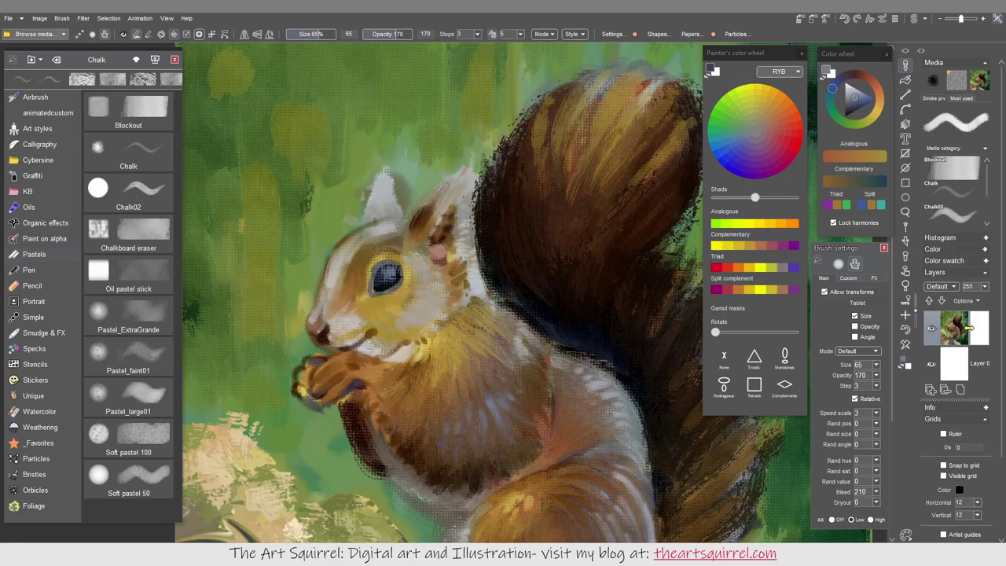
pyautogui.keyDown('alt'); pyautogui.click(391, 292); pyautogui.keyUp('alt')
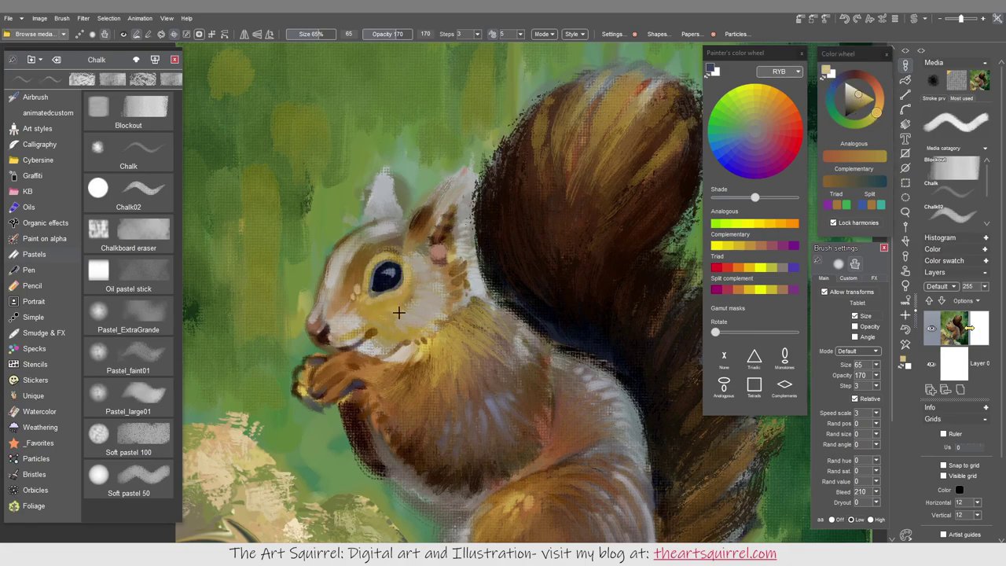
# Paint short brown fur marks across the cheek and below the near ear
pyautogui.keyDown('alt'); pyautogui.click(436, 267); pyautogui.keyUp('alt')
pyautogui.keyDown('alt'); pyautogui.click(329, 337); pyautogui.keyUp('alt')
pyautogui.keyDown('alt'); pyautogui.click(336, 348); pyautogui.keyUp('alt')
pyautogui.keyDown('alt'); pyautogui.click(447, 266); pyautogui.keyUp('alt')
pyautogui.moveTo(416, 308); pyautogui.dragTo(442, 317)
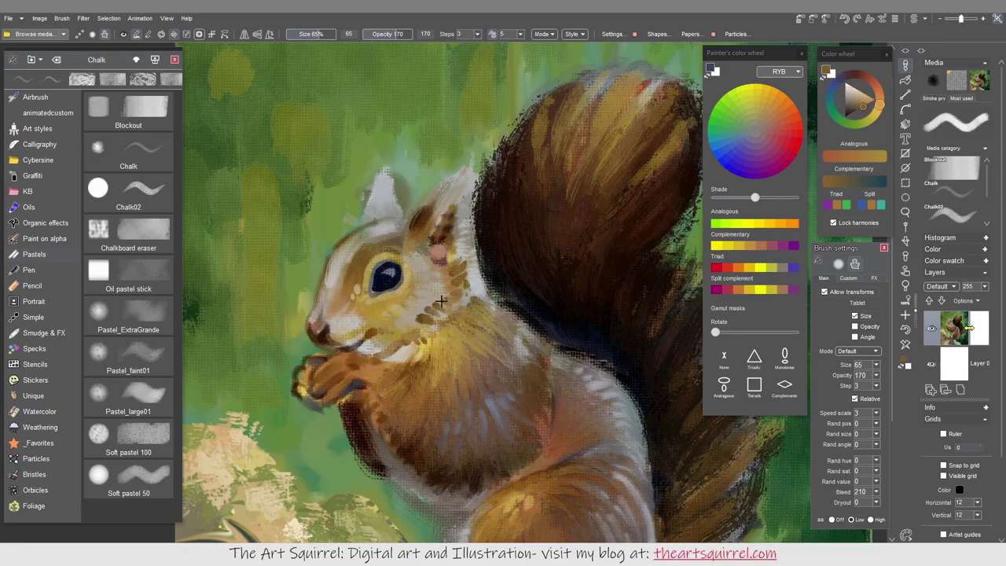
# Reshape both ears with pale pointed tips and fill their insides with golden-brown strokes
pyautogui.keyDown('alt'); pyautogui.click(405, 206); pyautogui.keyUp('alt')
pyautogui.moveTo(437, 198); pyautogui.dragTo(469, 157)
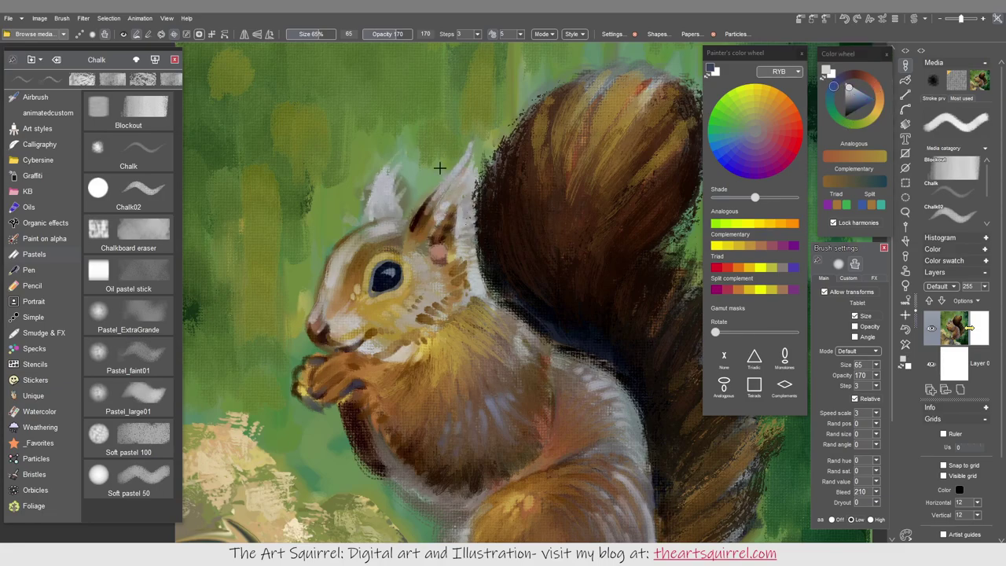
pyautogui.keyDown('alt'); pyautogui.click(401, 197); pyautogui.keyUp('alt')
pyautogui.moveTo(373, 217); pyautogui.dragTo(405, 158)
pyautogui.moveTo(436, 217); pyautogui.dragTo(464, 150)
pyautogui.keyDown('alt'); pyautogui.click(462, 179); pyautogui.keyUp('alt')
pyautogui.moveTo(440, 182)
pyautogui.mouseDown()
pyautogui.moveTo(423, 225)
pyautogui.moveTo(468, 206)
pyautogui.moveTo(469, 238)
pyautogui.mouseUp()
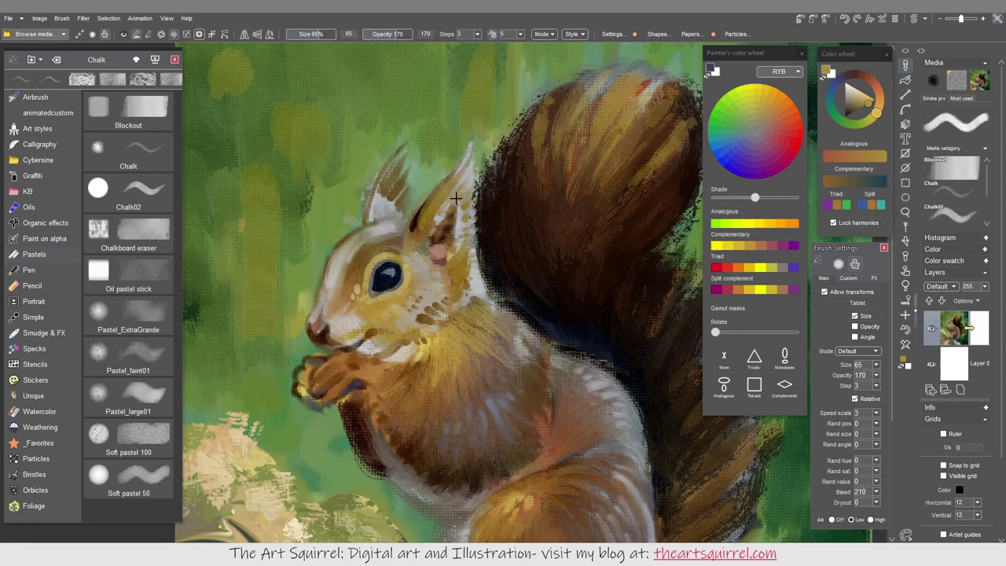
# Open the color mixer and blend the ear's ochre with pale grey
pyautogui.keyDown('alt'); pyautogui.click(463, 237); pyautogui.keyUp('alt')
pyautogui.rightClick(364, 177)
pyautogui.click(337, 218)
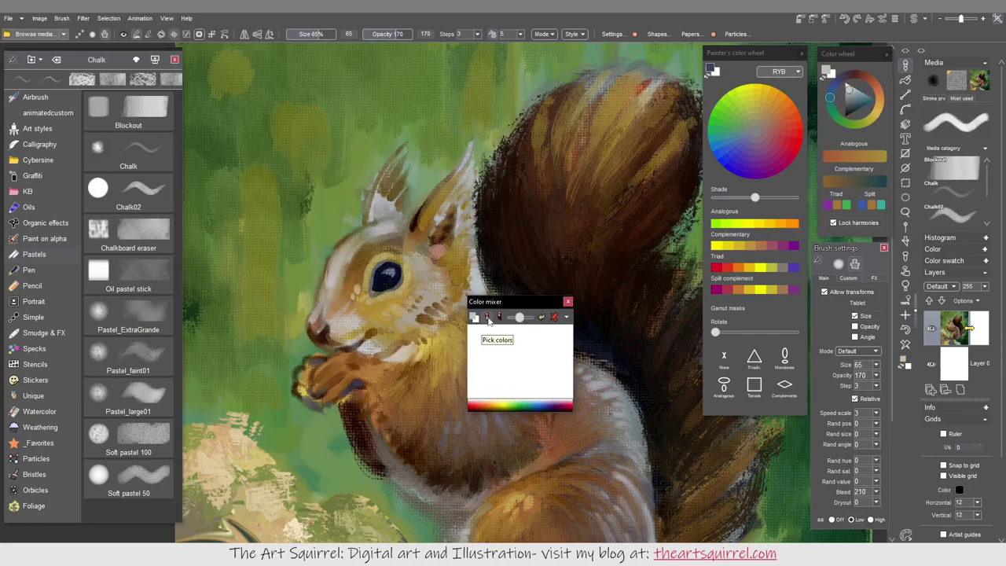
pyautogui.keyDown('alt'); pyautogui.click(437, 202); pyautogui.keyUp('alt')
pyautogui.moveTo(503, 330)
pyautogui.mouseDown()
pyautogui.moveTo(489, 353)
pyautogui.moveTo(493, 369)
pyautogui.mouseUp()
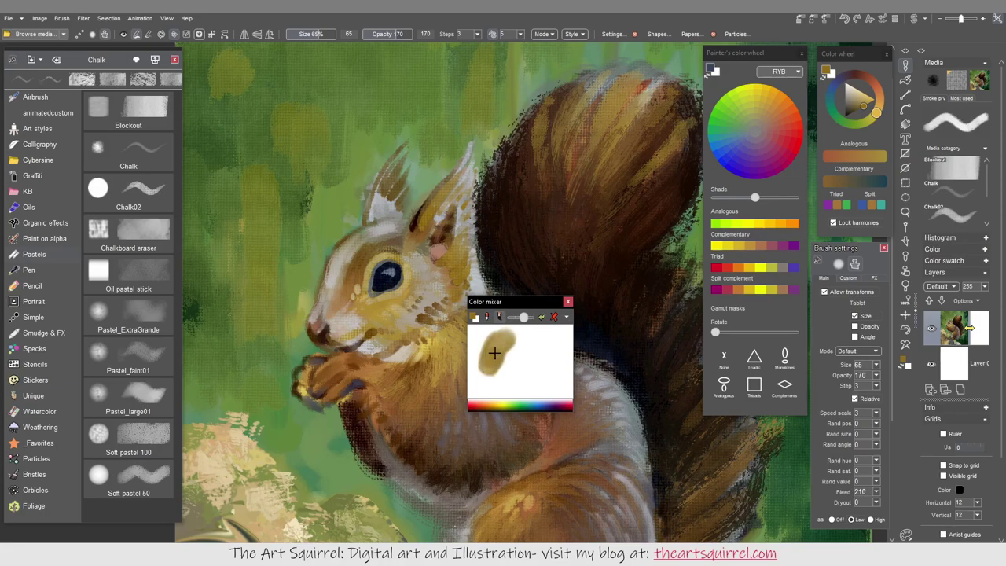
pyautogui.keyDown('alt'); pyautogui.click(393, 208); pyautogui.keyUp('alt')
pyautogui.moveTo(543, 338)
pyautogui.mouseDown()
pyautogui.moveTo(529, 352)
pyautogui.moveTo(504, 318)
pyautogui.mouseUp()
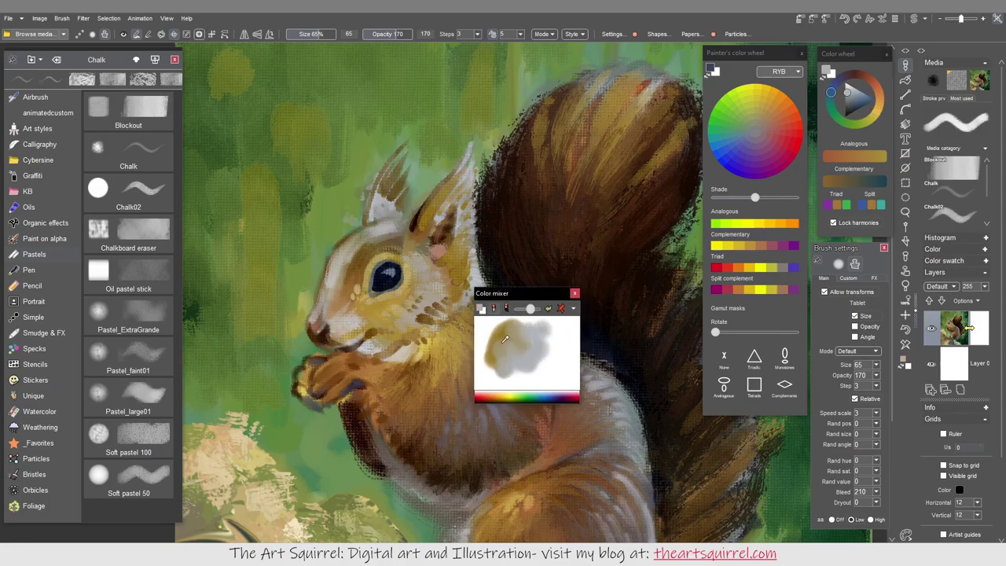
# Paint both ears with the mixed beige and olive-brown tones, softening the inner ear and its edges
pyautogui.keyDown('alt'); pyautogui.click(507, 338); pyautogui.keyUp('alt')
pyautogui.moveTo(456, 180)
pyautogui.mouseDown()
pyautogui.moveTo(442, 228)
pyautogui.moveTo(472, 230)
pyautogui.moveTo(479, 303)
pyautogui.moveTo(463, 214)
pyautogui.moveTo(452, 204)
pyautogui.mouseUp()
pyautogui.keyDown('alt'); pyautogui.click(501, 313); pyautogui.keyUp('alt')
pyautogui.keyDown('alt'); pyautogui.click(367, 215); pyautogui.keyUp('alt')
pyautogui.keyDown('alt'); pyautogui.click(424, 240); pyautogui.keyUp('alt')
pyautogui.moveTo(423, 245)
pyautogui.mouseDown()
pyautogui.moveTo(418, 261)
pyautogui.moveTo(413, 240)
pyautogui.moveTo(459, 173)
pyautogui.moveTo(463, 244)
pyautogui.mouseUp()
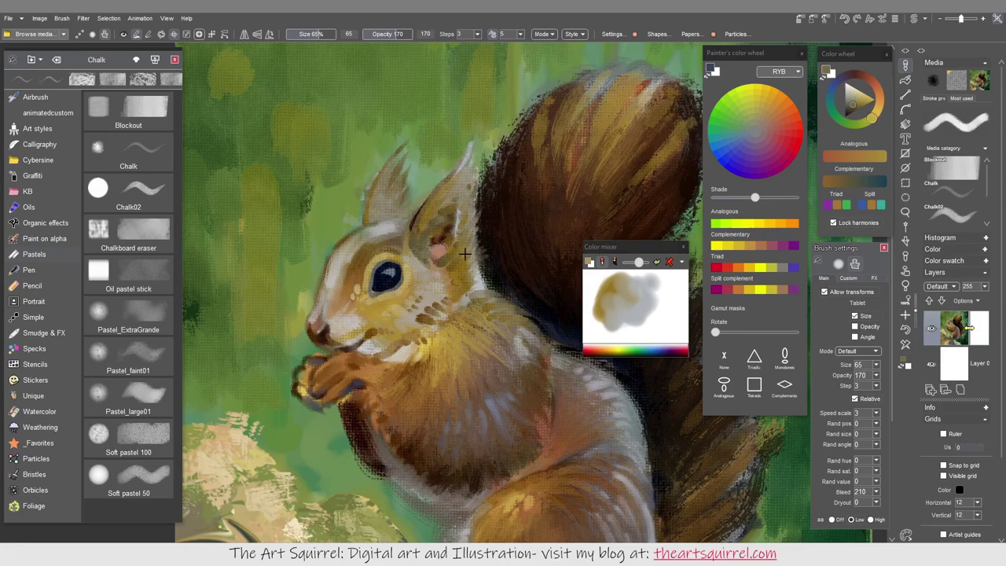
pyautogui.moveTo(408, 211)
pyautogui.mouseDown()
pyautogui.moveTo(435, 191)
pyautogui.moveTo(416, 206)
pyautogui.mouseUp()
# Mix grey-beige tones for the cheek fur in the color mixer and check the paper texture options
pyautogui.keyDown('alt'); pyautogui.click(424, 278); pyautogui.keyUp('alt')
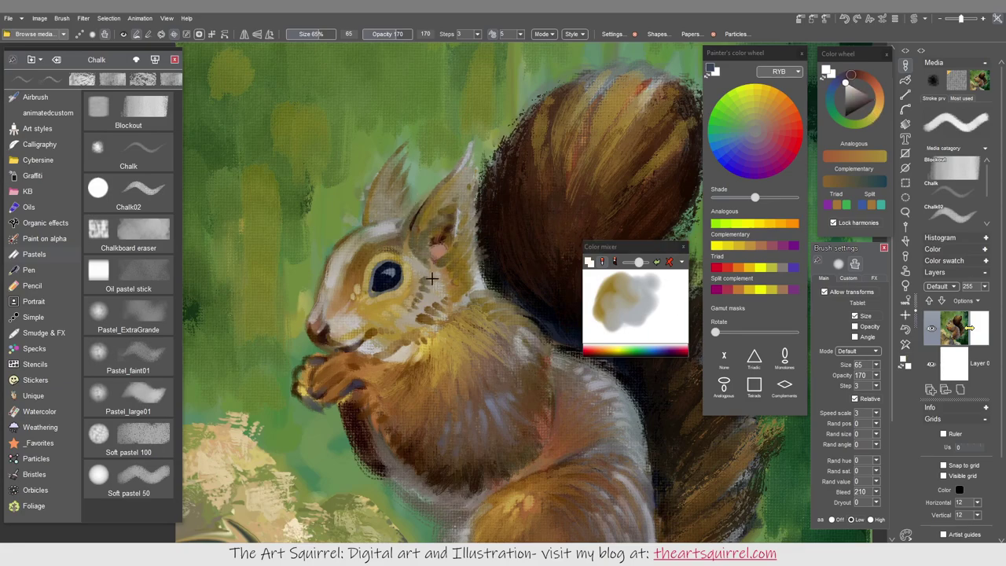
pyautogui.moveTo(670, 293); pyautogui.dragTo(638, 329)
pyautogui.moveTo(664, 275); pyautogui.dragTo(631, 304)
pyautogui.keyDown('alt'); pyautogui.click(428, 297); pyautogui.keyUp('alt')
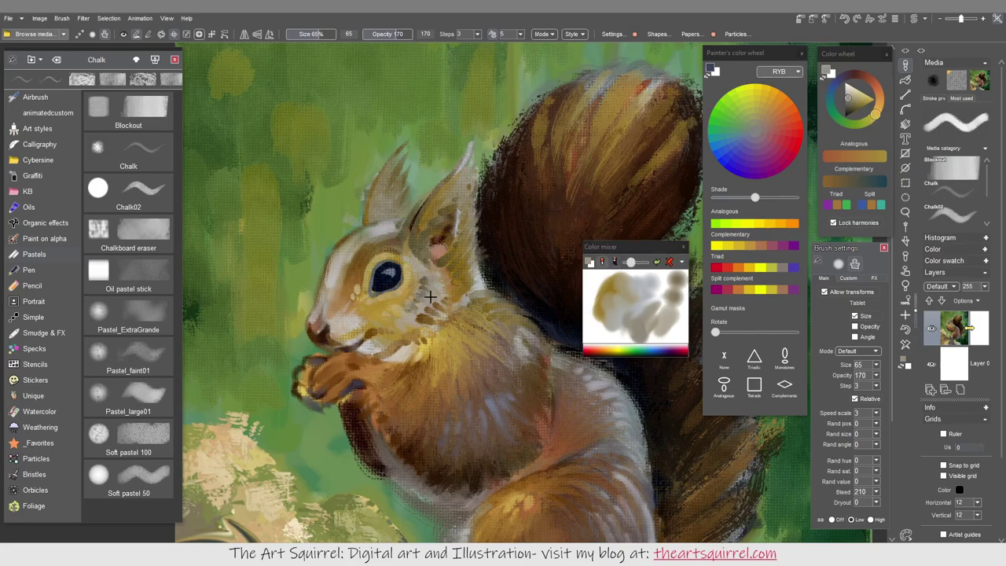
pyautogui.hotkey('ctrl', 'shift', 'p')
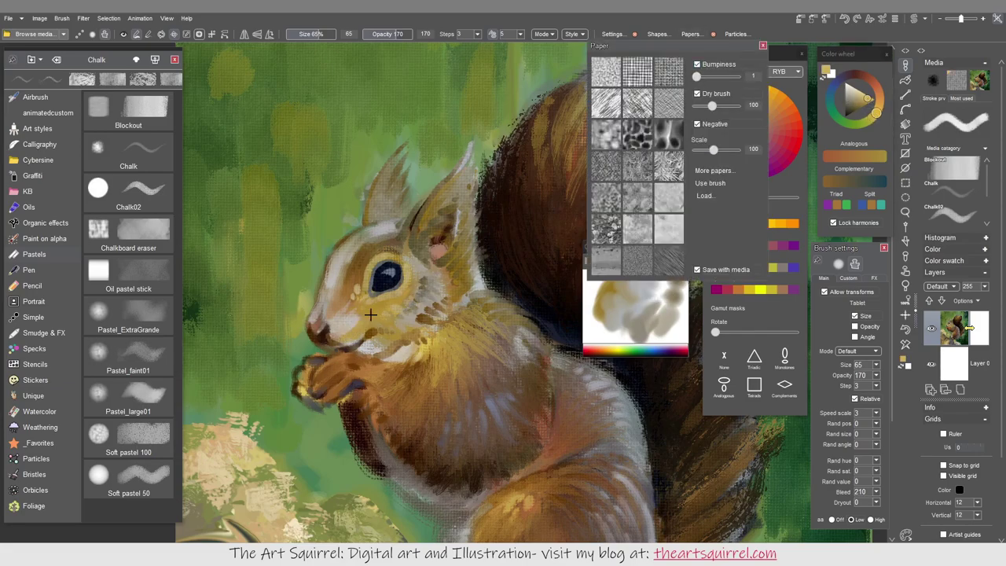
pyautogui.hotkey('ctrl', 'shift', 'p')
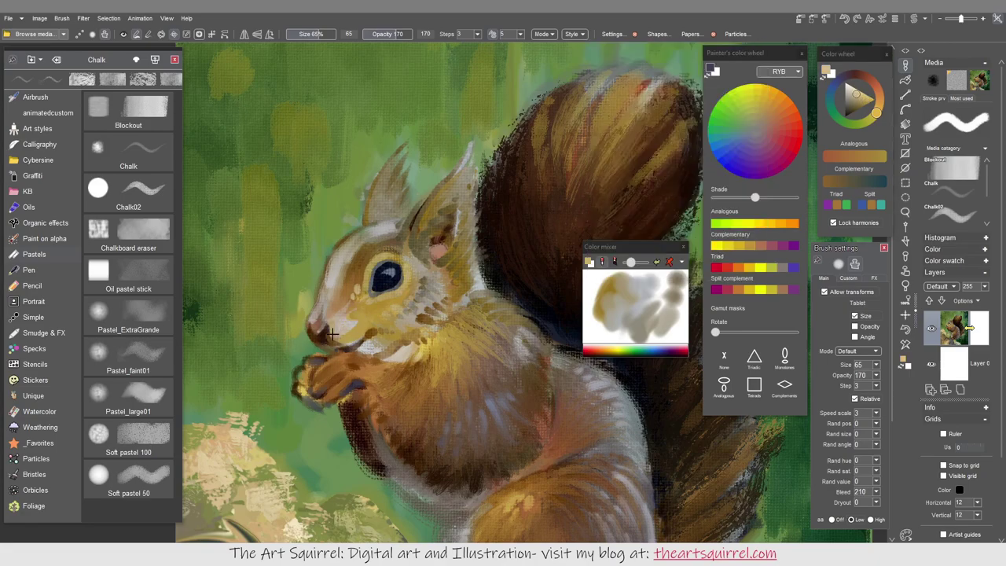
# Refine the cheek, muzzle and forehead fur with beige, ochre and brown Chalk strokes sampled from the face
pyautogui.keyDown('alt'); pyautogui.click(412, 283); pyautogui.keyUp('alt')
pyautogui.keyDown('alt'); pyautogui.click(366, 286); pyautogui.keyUp('alt')
pyautogui.moveTo(333, 291)
pyautogui.mouseDown()
pyautogui.moveTo(350, 276)
pyautogui.moveTo(355, 245)
pyautogui.mouseUp()
pyautogui.keyDown('alt'); pyautogui.click(345, 271); pyautogui.keyUp('alt')
pyautogui.press(']')
pyautogui.press(']')
pyautogui.keyDown('alt'); pyautogui.click(374, 327); pyautogui.keyUp('alt')
pyautogui.keyDown('alt'); pyautogui.click(347, 276); pyautogui.keyUp('alt')
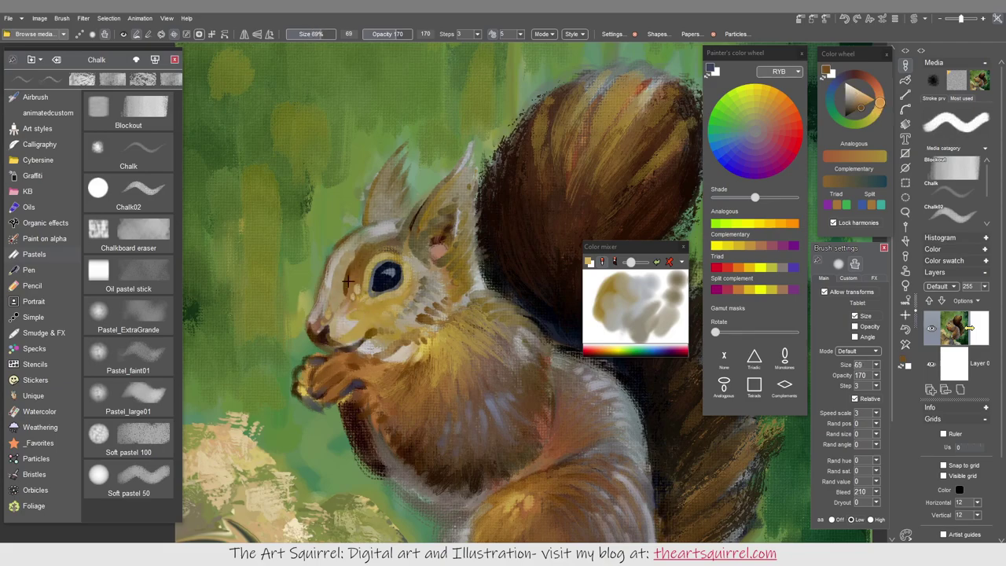
# Blend sampled golden-brown tones into the muzzle with the Chalk02 brush
pyautogui.press('2')
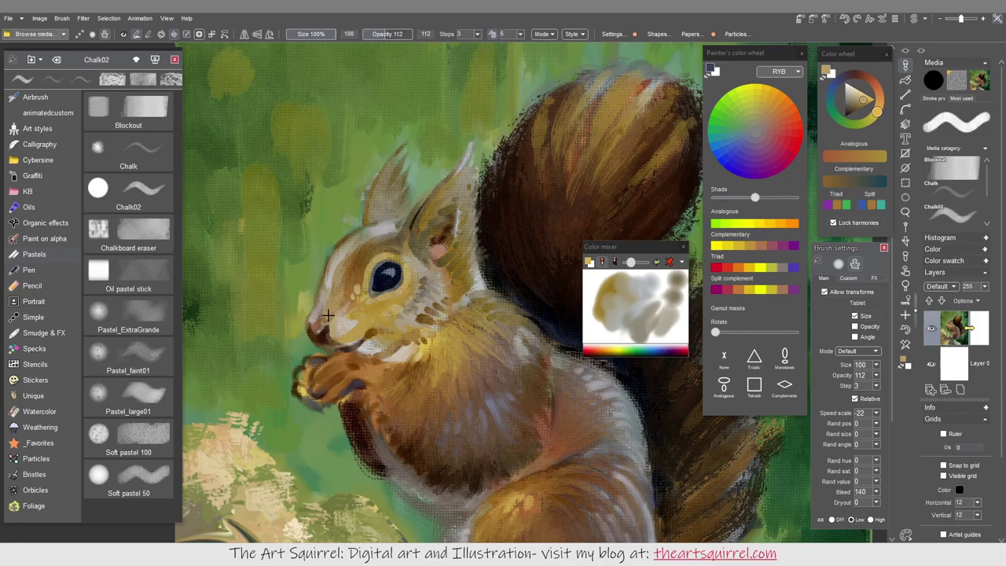
pyautogui.keyDown('alt'); pyautogui.click(337, 319); pyautogui.keyUp('alt')
pyautogui.keyDown('alt'); pyautogui.click(357, 315); pyautogui.keyUp('alt')
pyautogui.keyDown('alt'); pyautogui.click(347, 292); pyautogui.keyUp('alt')
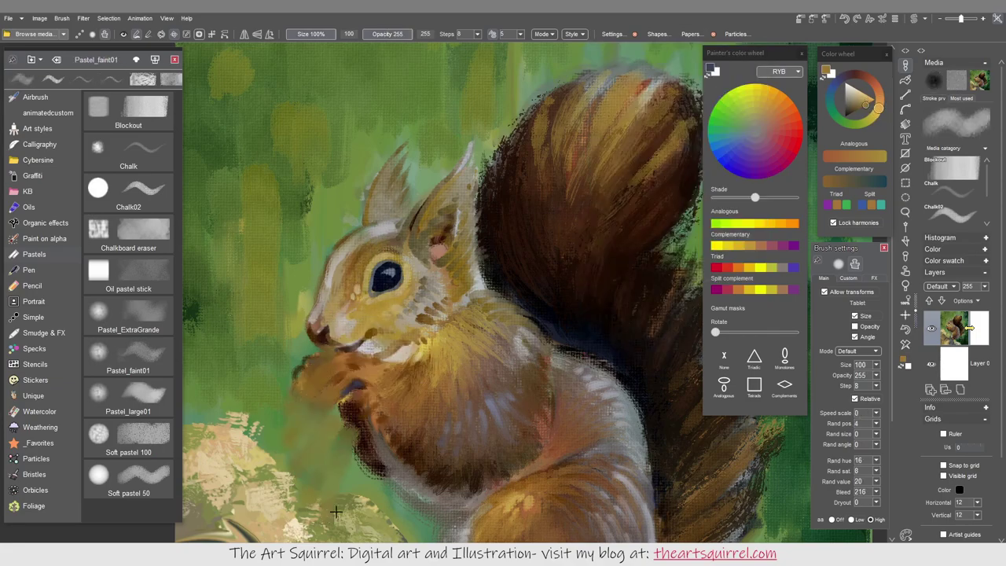
pyautogui.click(32, 285)
pyautogui.moveTo(236, 310); pyautogui.dragTo(385, 453)
pyautogui.hotkey('ctrl', 'z')
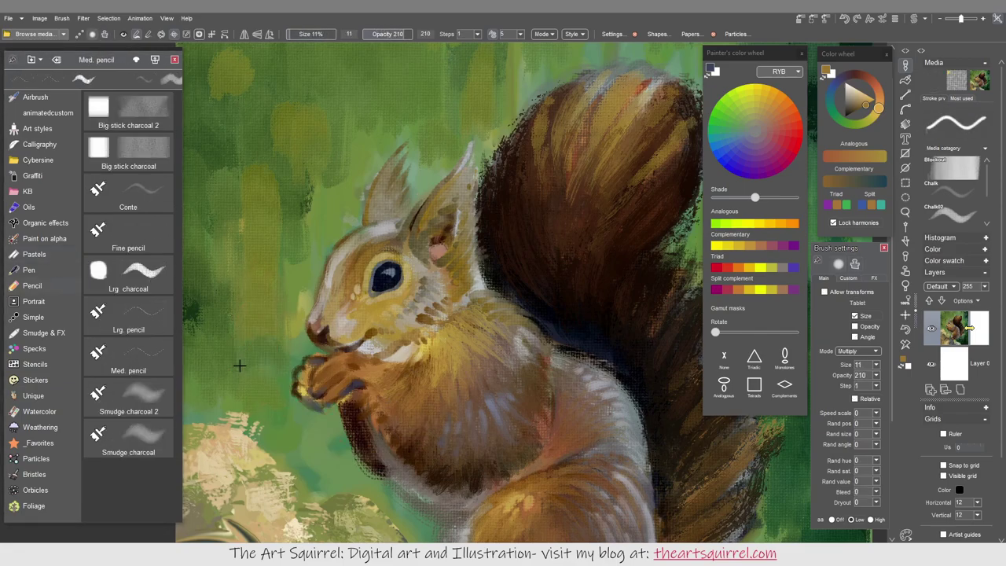
# Work grey-beige and olive-brown fur into the cheek with the Med. pencil, Conte and Chalk brushes
pyautogui.keyDown('alt'); pyautogui.click(343, 319); pyautogui.keyUp('alt')
pyautogui.keyDown('alt'); pyautogui.click(336, 323); pyautogui.keyUp('alt')
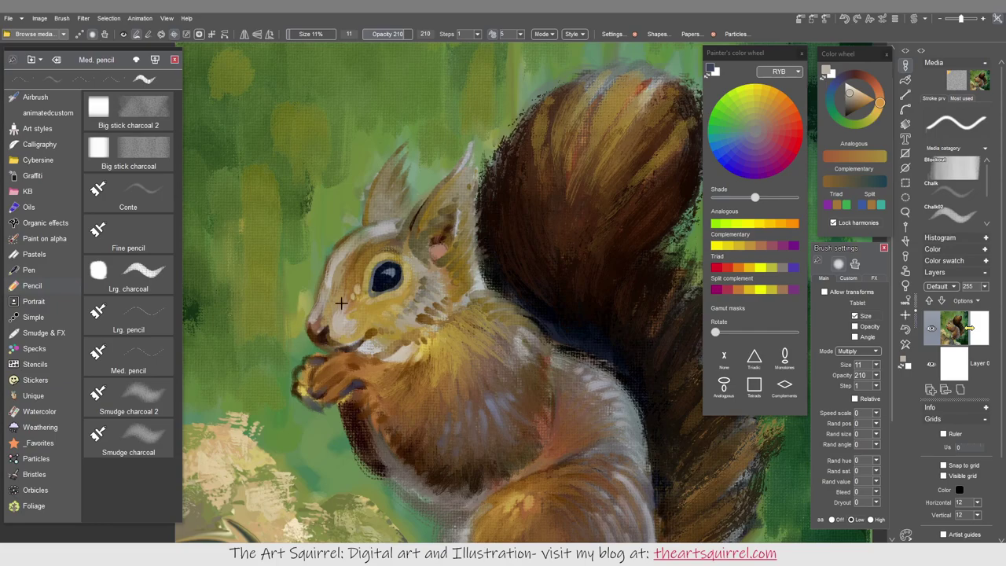
pyautogui.press('b')
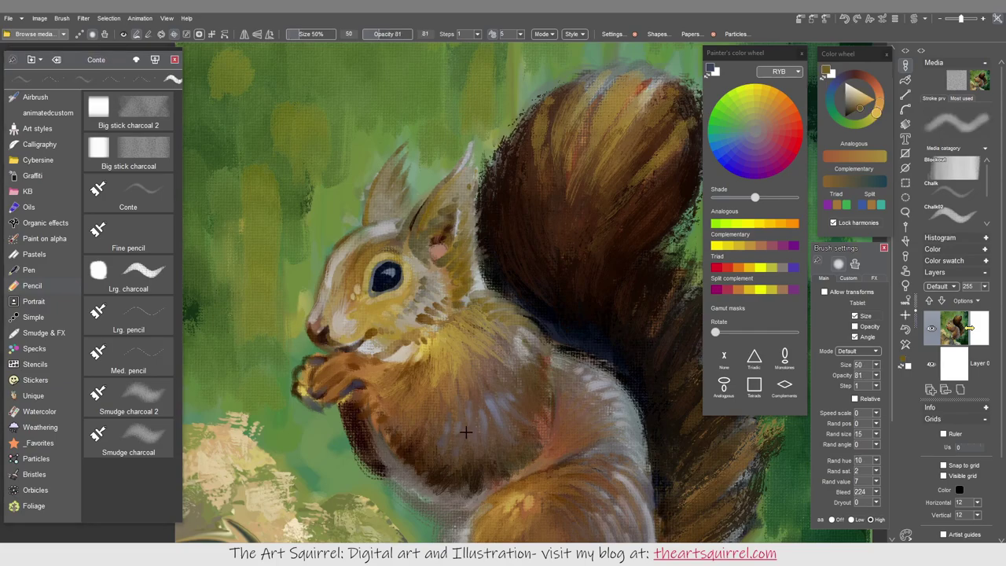
pyautogui.press('b')
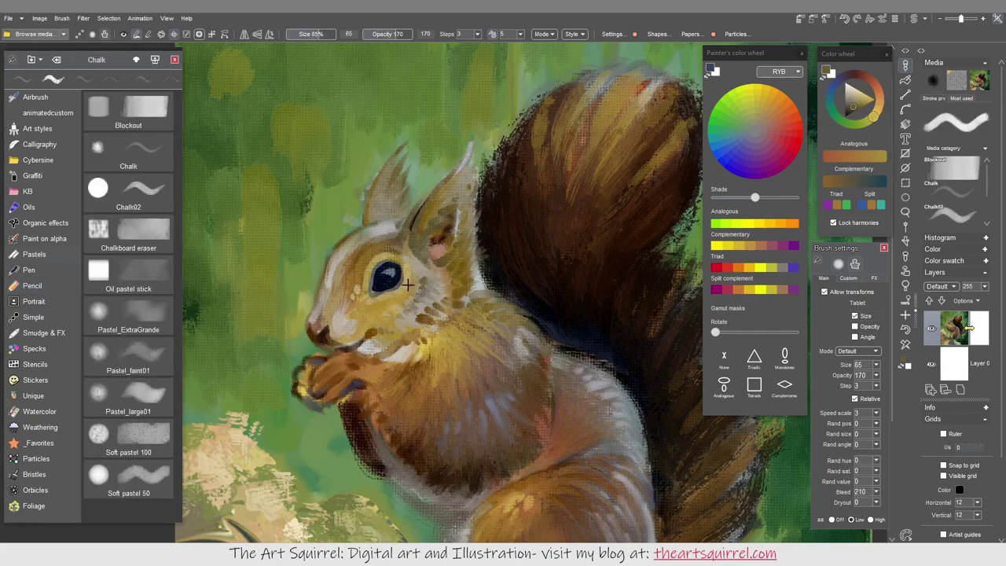
pyautogui.keyDown('alt'); pyautogui.click(419, 267); pyautogui.keyUp('alt')
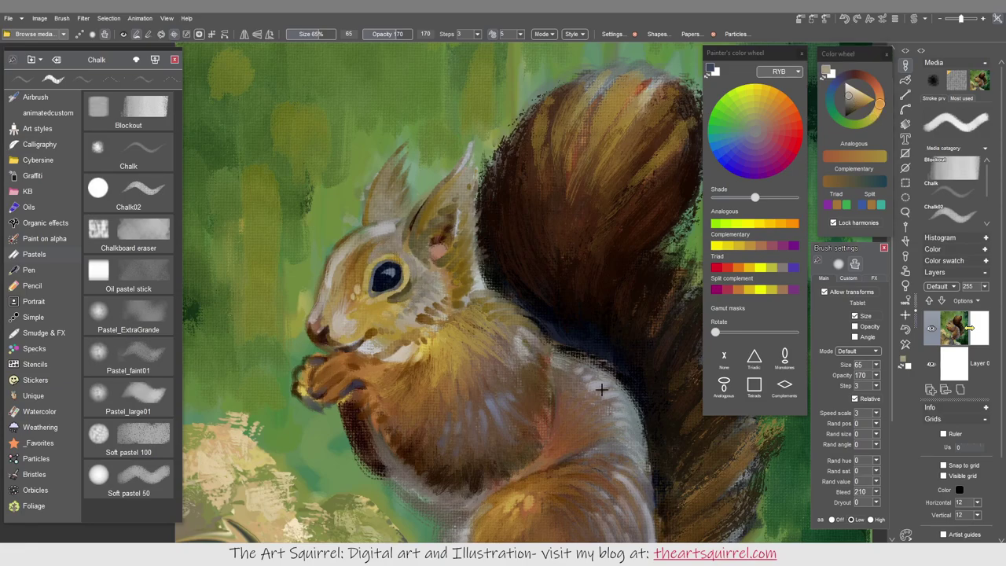
# Repaint both ears and the cheek behind the eye with soft grey-beige Chalk strokes
pyautogui.keyDown('alt'); pyautogui.click(406, 152); pyautogui.keyUp('alt')
pyautogui.moveTo(392, 172)
pyautogui.mouseDown()
pyautogui.moveTo(407, 152)
pyautogui.moveTo(400, 188)
pyautogui.mouseUp()
pyautogui.moveTo(389, 153); pyautogui.dragTo(381, 189)
pyautogui.moveTo(448, 185)
pyautogui.mouseDown()
pyautogui.moveTo(477, 193)
pyautogui.moveTo(475, 149)
pyautogui.mouseUp()
pyautogui.moveTo(415, 286); pyautogui.dragTo(433, 330)
# Darken the inner ears with olive-brown fur strokes and define the edge of the near ear
pyautogui.keyDown('alt'); pyautogui.click(453, 308); pyautogui.keyUp('alt')
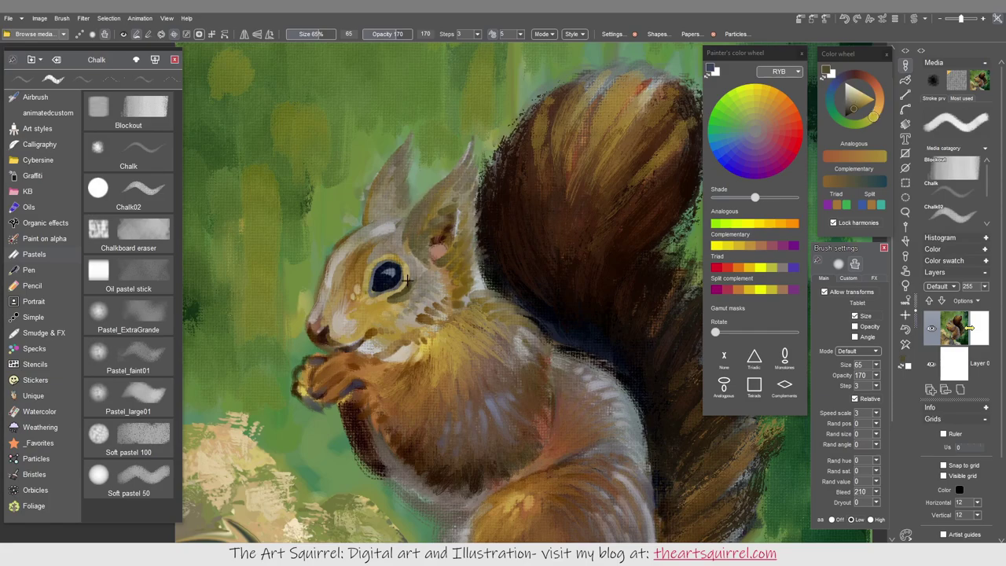
pyautogui.moveTo(458, 219); pyautogui.dragTo(468, 174)
pyautogui.moveTo(412, 224); pyautogui.dragTo(442, 188)
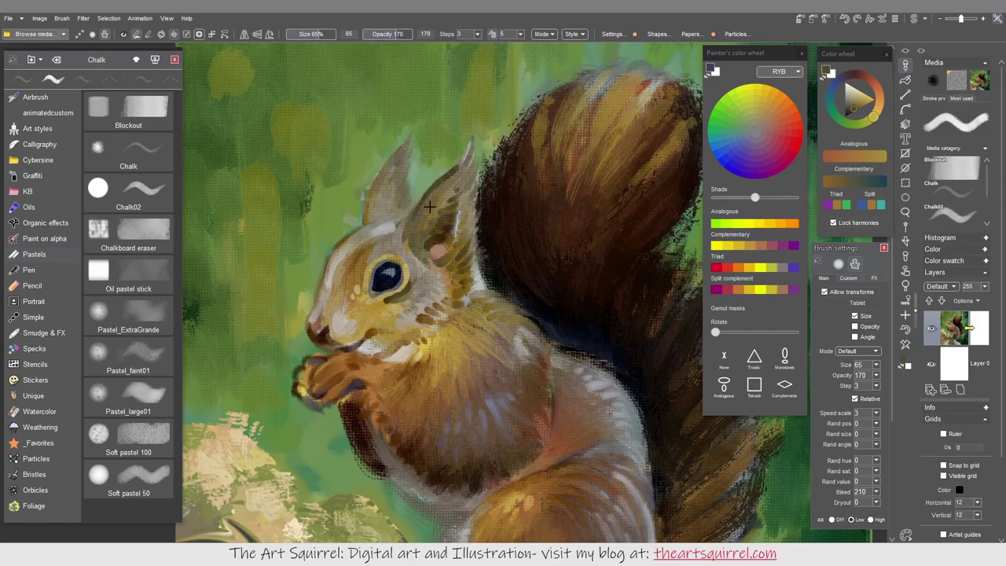
pyautogui.keyDown('alt'); pyautogui.click(438, 202); pyautogui.keyUp('alt')
pyautogui.moveTo(430, 232); pyautogui.dragTo(426, 203)
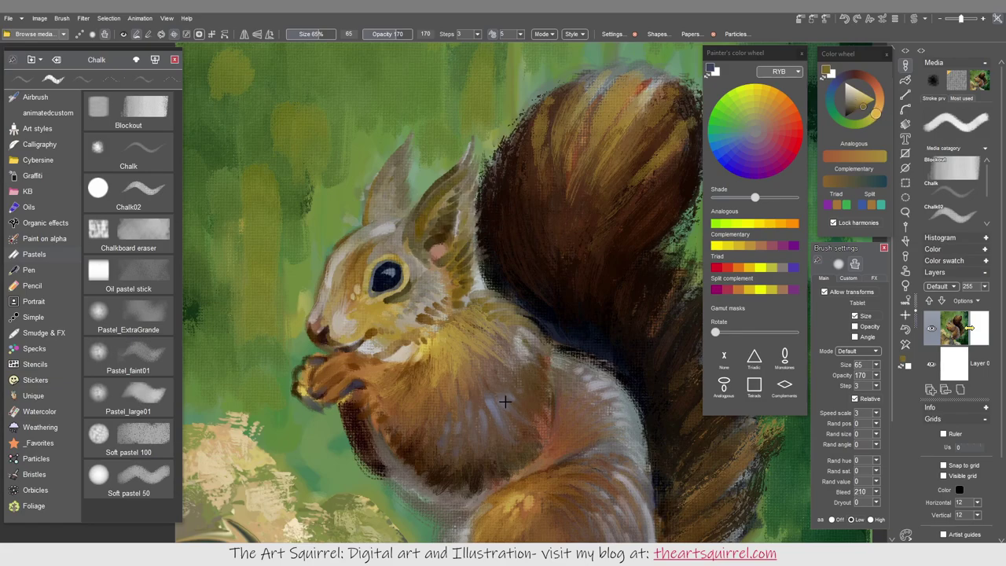
pyautogui.moveTo(367, 210); pyautogui.dragTo(385, 167)
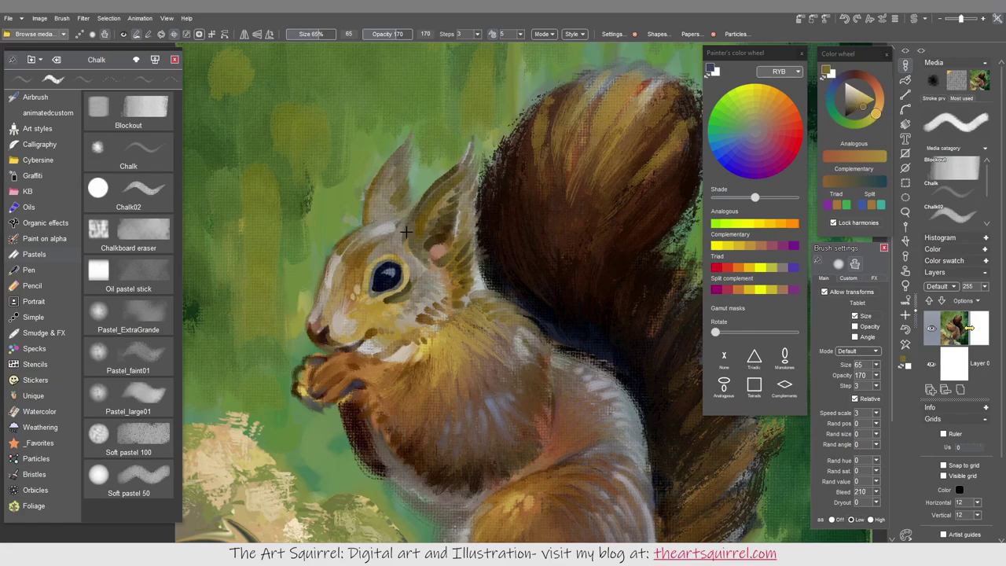
# Add pale highlights to the nose and muzzle, and paint golden-orange light on the fingers of the paws
pyautogui.keyDown('alt'); pyautogui.click(315, 304); pyautogui.keyUp('alt')
pyautogui.keyDown('alt'); pyautogui.click(346, 286); pyautogui.keyUp('alt')
pyautogui.keyDown('alt'); pyautogui.click(401, 301); pyautogui.keyUp('alt')
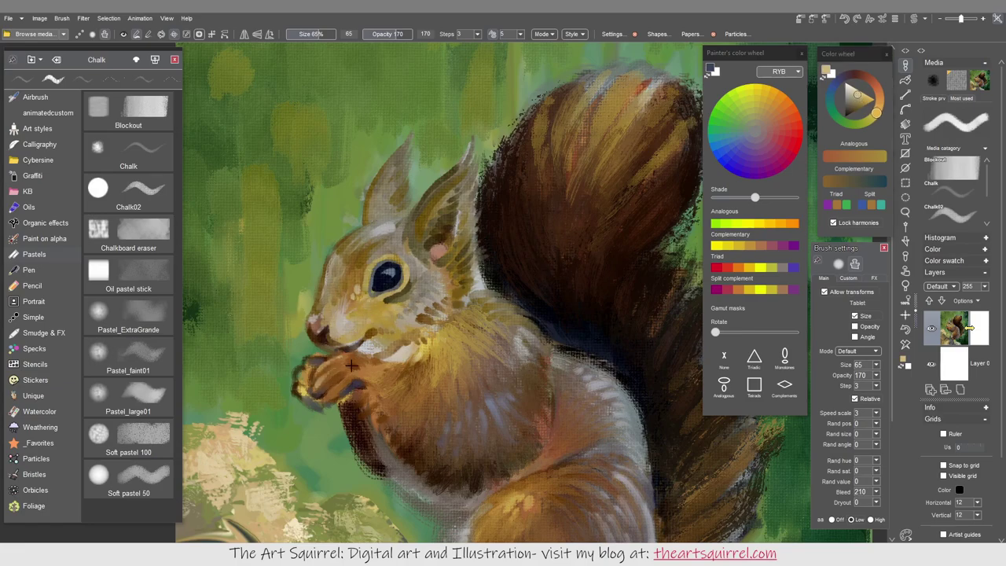
pyautogui.keyDown('alt'); pyautogui.click(318, 375); pyautogui.keyUp('alt')
pyautogui.keyDown('alt'); pyautogui.click(332, 375); pyautogui.keyUp('alt')
pyautogui.keyDown('alt'); pyautogui.click(345, 360); pyautogui.keyUp('alt')
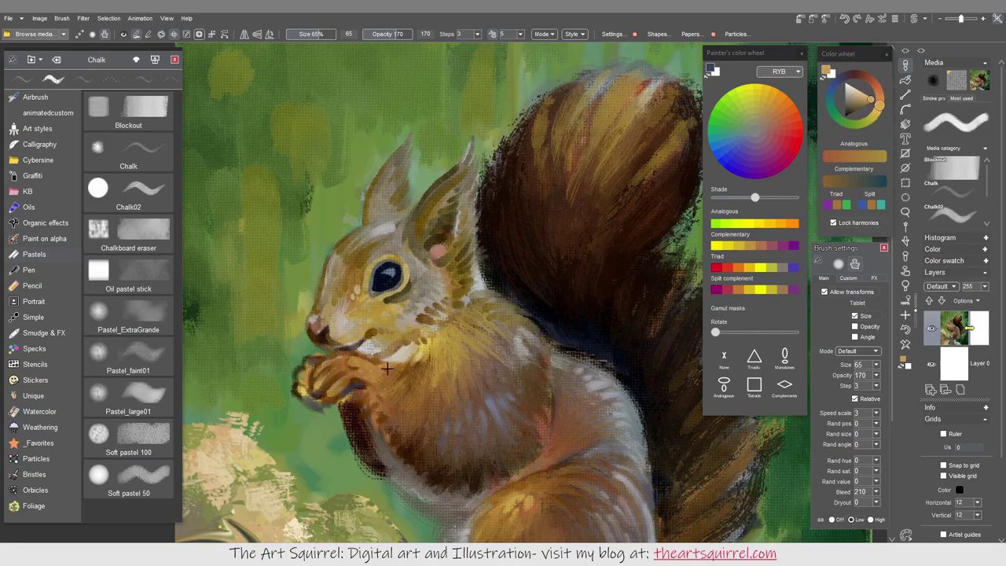
# Tint the nose pink-brown and add pale green dabs to the background beside the face
pyautogui.keyDown('alt'); pyautogui.click(308, 309); pyautogui.keyUp('alt')
pyautogui.press('b')
pyautogui.moveTo(289, 314)
pyautogui.mouseDown()
pyautogui.moveTo(295, 336)
pyautogui.moveTo(287, 294)
pyautogui.mouseUp()
pyautogui.press('p')
# Paint dark and reddish-brown fur on the forearm and chest edge below the paws
pyautogui.moveTo(323, 410); pyautogui.dragTo(340, 452)
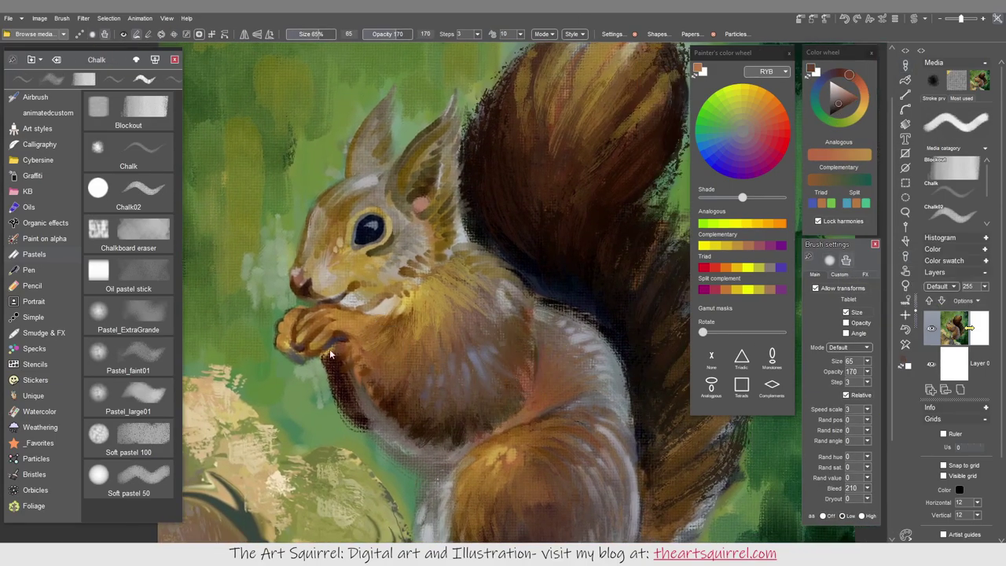
pyautogui.moveTo(330, 355); pyautogui.dragTo(339, 382)
pyautogui.keyDown('alt'); pyautogui.click(353, 410); pyautogui.keyUp('alt')
pyautogui.moveTo(354, 381); pyautogui.dragTo(363, 391)
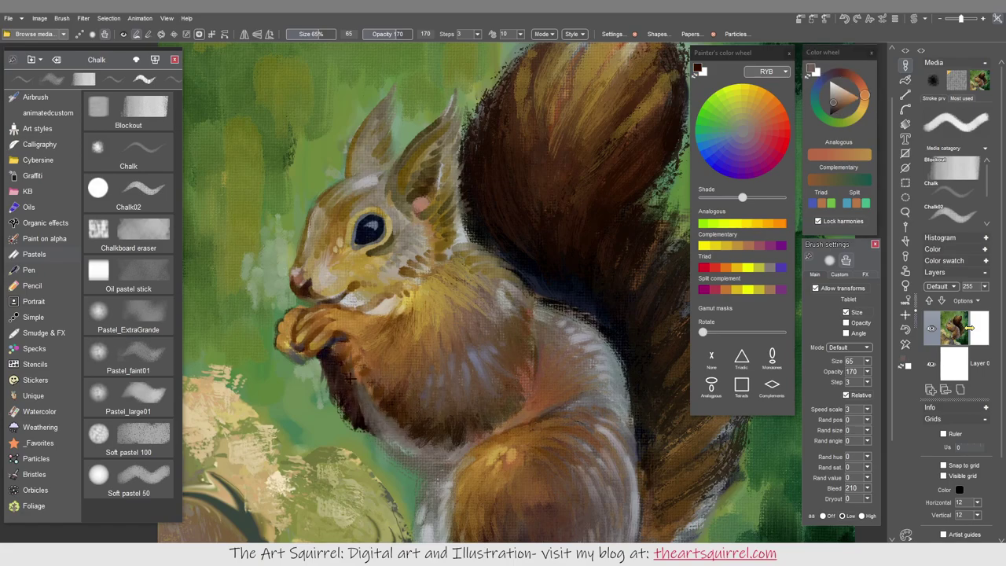
# Refine the belly's underside against the green and paint grey and white fur down the front of the leg
pyautogui.keyDown('alt'); pyautogui.click(382, 420); pyautogui.keyUp('alt')
pyautogui.keyDown('alt'); pyautogui.click(408, 478); pyautogui.keyUp('alt')
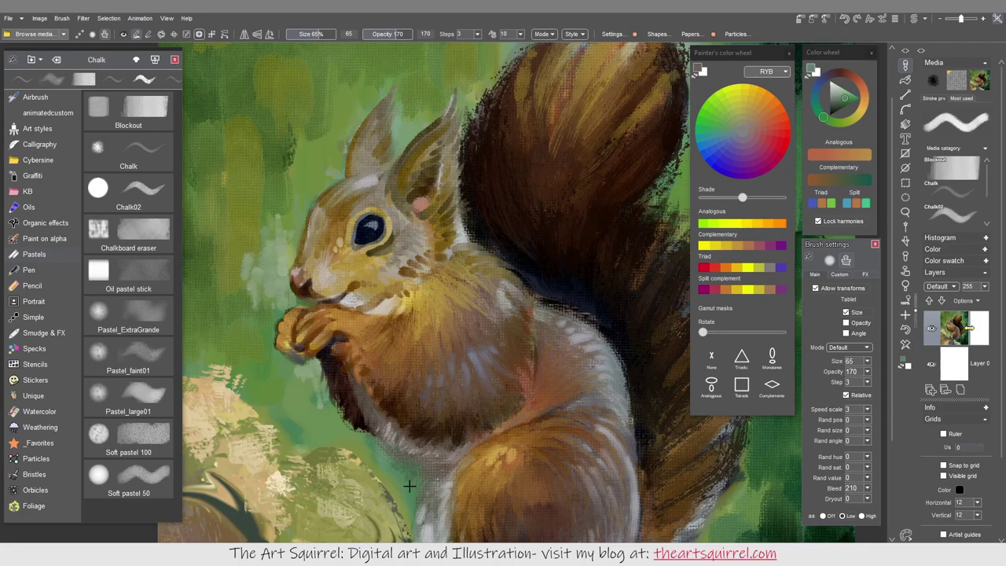
pyautogui.keyDown('alt'); pyautogui.click(453, 462); pyautogui.keyUp('alt')
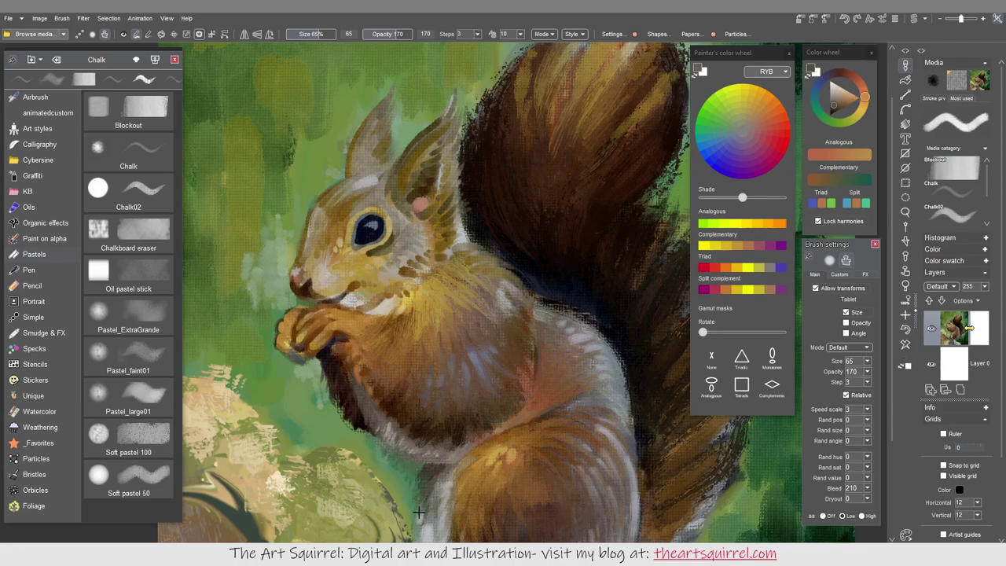
pyautogui.scroll(-2, 424, 476)
pyautogui.keyDown('alt'); pyautogui.click(418, 460); pyautogui.keyUp('alt')
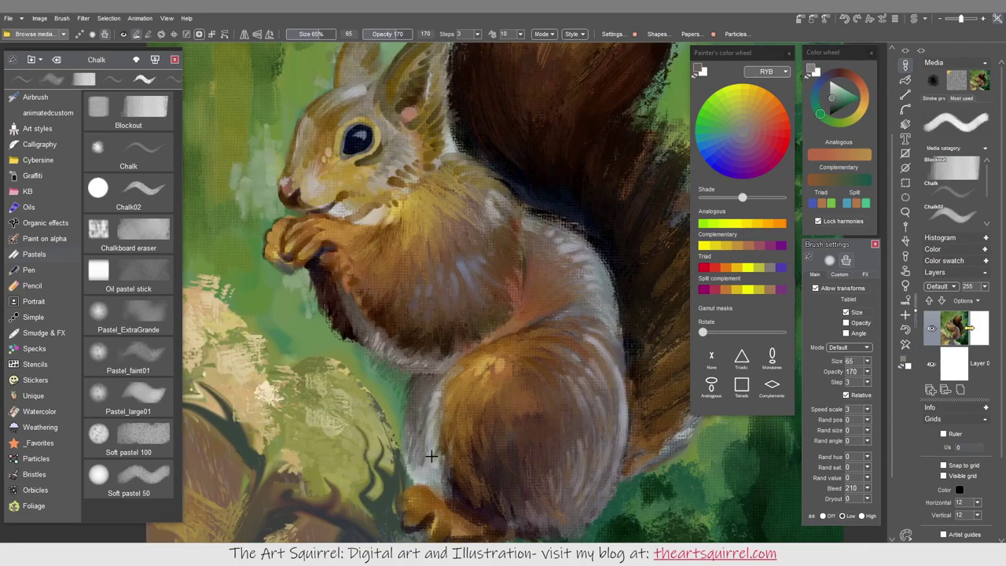
pyautogui.keyDown('alt'); pyautogui.click(414, 449); pyautogui.keyUp('alt')
pyautogui.keyDown('alt'); pyautogui.click(406, 447); pyautogui.keyUp('alt')
pyautogui.moveTo(429, 474)
pyautogui.mouseDown()
pyautogui.moveTo(416, 424)
pyautogui.moveTo(434, 384)
pyautogui.mouseUp()
pyautogui.keyDown('alt'); pyautogui.click(464, 452); pyautogui.keyUp('alt')
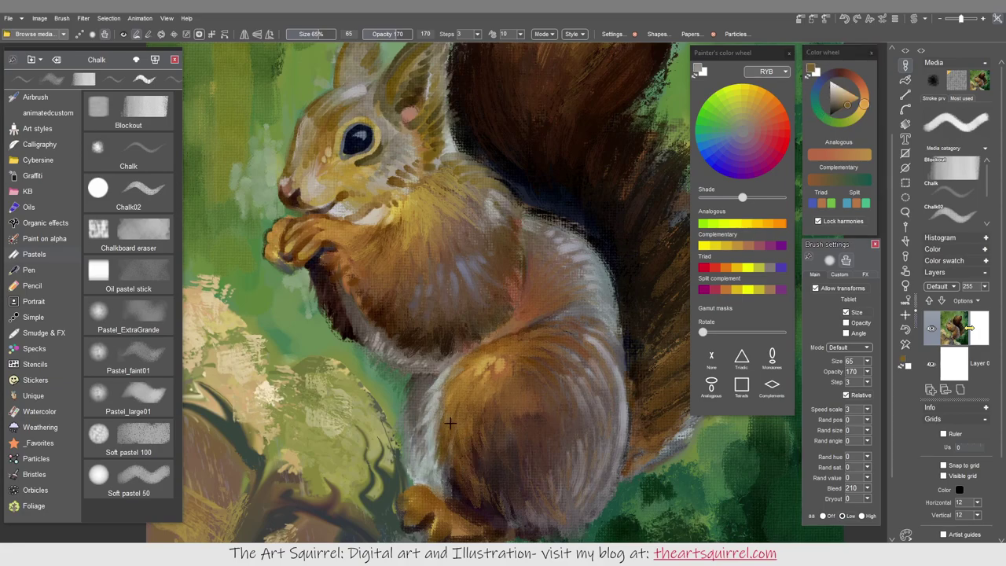
# Add dark brown fur tufts along the lower chest edge and pick a warm orange for the chest
pyautogui.keyDown('alt'); pyautogui.click(321, 311); pyautogui.keyUp('alt')
pyautogui.moveTo(438, 359)
pyautogui.mouseDown()
pyautogui.moveTo(501, 314)
pyautogui.moveTo(519, 265)
pyautogui.moveTo(402, 301)
pyautogui.moveTo(350, 285)
pyautogui.moveTo(553, 312)
pyautogui.moveTo(422, 329)
pyautogui.mouseUp()
pyautogui.click(855, 101)
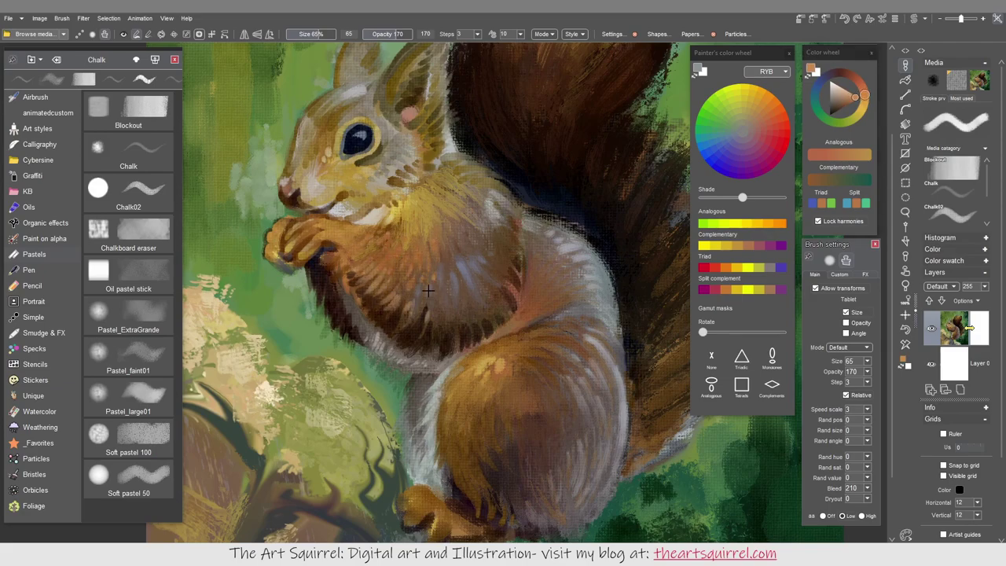
# Paint warm brown fur over the pale flank and unlock the color harmonies
pyautogui.keyDown('alt'); pyautogui.click(541, 281); pyautogui.keyUp('alt')
pyautogui.moveTo(559, 279)
pyautogui.mouseDown()
pyautogui.moveTo(544, 253)
pyautogui.moveTo(551, 238)
pyautogui.moveTo(595, 263)
pyautogui.moveTo(601, 318)
pyautogui.mouseUp()
pyautogui.click(819, 222)
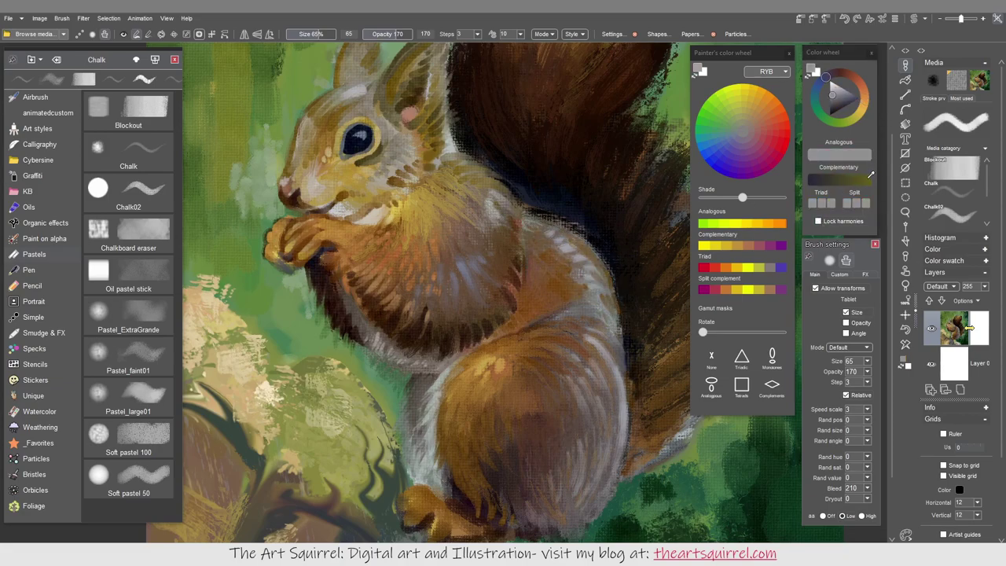
# Paint pale grey fur strokes along the back, rump and lower outer thigh
pyautogui.keyDown('alt'); pyautogui.click(576, 265); pyautogui.keyUp('alt')
pyautogui.moveTo(591, 449); pyautogui.dragTo(554, 511)
pyautogui.keyDown('alt'); pyautogui.click(600, 440); pyautogui.keyUp('alt')
pyautogui.moveTo(589, 447)
pyautogui.mouseDown()
pyautogui.moveTo(597, 361)
pyautogui.moveTo(622, 369)
pyautogui.mouseUp()
pyautogui.moveTo(597, 485); pyautogui.dragTo(581, 519)
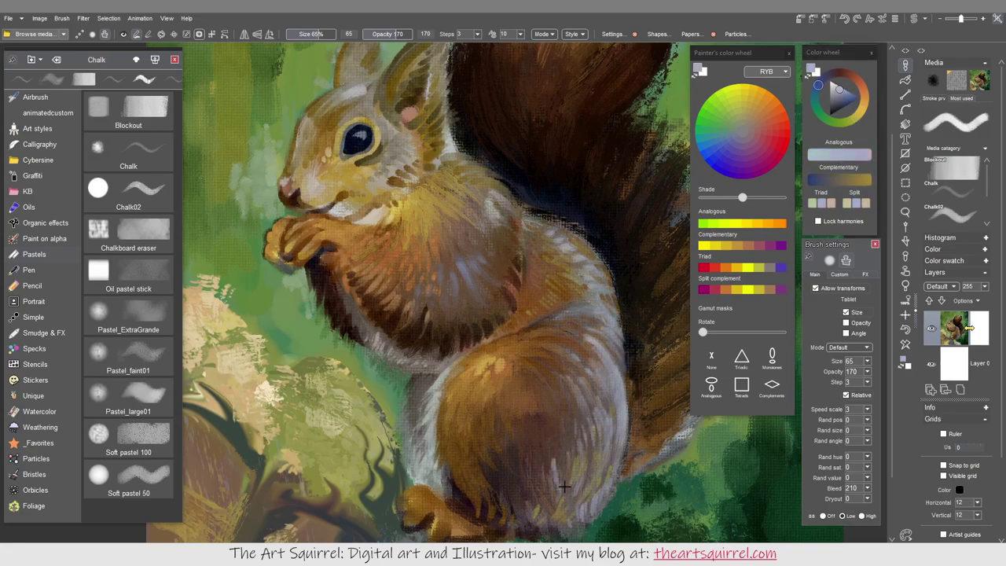
# Layer lilac-grey and brown fur strokes across the middle and lower thigh
pyautogui.moveTo(559, 454); pyautogui.dragTo(550, 491)
pyautogui.keyDown('alt'); pyautogui.click(562, 436); pyautogui.keyUp('alt')
pyautogui.moveTo(582, 460); pyautogui.dragTo(614, 391)
pyautogui.moveTo(554, 452)
pyautogui.mouseDown()
pyautogui.moveTo(527, 497)
pyautogui.moveTo(496, 498)
pyautogui.mouseUp()
pyautogui.moveTo(497, 456); pyautogui.dragTo(483, 488)
pyautogui.moveTo(565, 426); pyautogui.dragTo(552, 456)
pyautogui.moveTo(582, 394)
pyautogui.mouseDown()
pyautogui.moveTo(596, 428)
pyautogui.moveTo(564, 443)
pyautogui.moveTo(565, 303)
pyautogui.moveTo(534, 471)
pyautogui.mouseUp()
# Switch to the blendyoilthing brush from the favorites and blend warm brown fur across the thigh
pyautogui.click(40, 443)
pyautogui.click(128, 110)
pyautogui.keyDown('alt'); pyautogui.click(550, 409); pyautogui.keyUp('alt')
pyautogui.moveTo(574, 370); pyautogui.dragTo(542, 448)
pyautogui.moveTo(519, 393); pyautogui.dragTo(508, 483)
pyautogui.moveTo(525, 449); pyautogui.dragTo(520, 480)
pyautogui.moveTo(507, 472); pyautogui.dragTo(493, 502)
pyautogui.moveTo(581, 444); pyautogui.dragTo(534, 503)
# Blend muted grey-lilac and brown strokes along the outer edge of the thigh and rump
pyautogui.keyDown('alt'); pyautogui.click(564, 456); pyautogui.keyUp('alt')
pyautogui.moveTo(613, 381); pyautogui.dragTo(570, 503)
pyautogui.moveTo(621, 360); pyautogui.dragTo(597, 408)
pyautogui.moveTo(623, 342); pyautogui.dragTo(612, 414)
pyautogui.keyDown('alt'); pyautogui.click(611, 414); pyautogui.keyUp('alt')
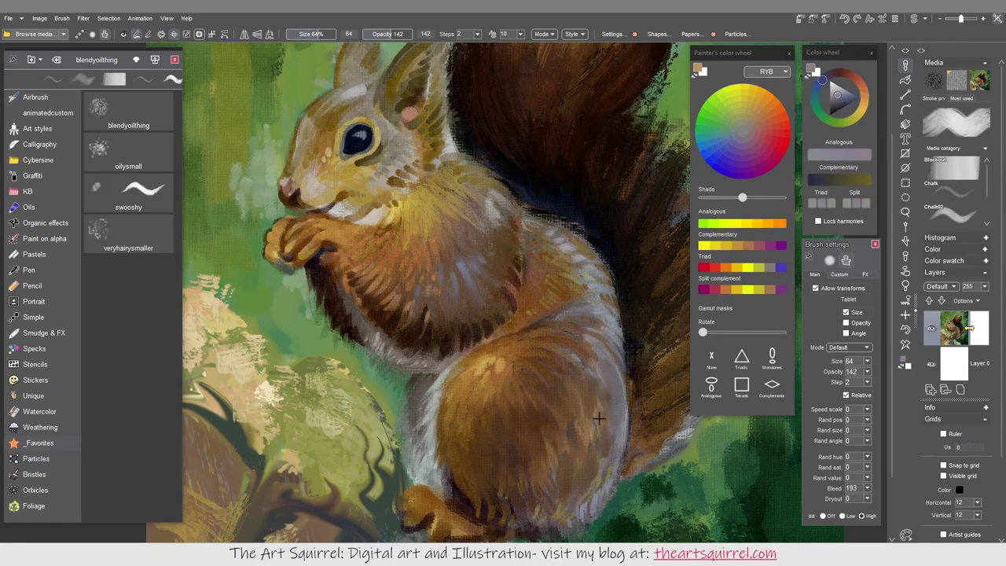
pyautogui.keyDown('alt'); pyautogui.click(531, 479); pyautogui.keyUp('alt')
pyautogui.moveTo(580, 444); pyautogui.dragTo(602, 381)
pyautogui.moveTo(611, 427); pyautogui.dragTo(617, 371)
pyautogui.moveTo(597, 487); pyautogui.dragTo(555, 417)
# Break up the rump's lower fur edge with dark green and extend golden-brown fur along the thigh's front edge
pyautogui.keyDown('alt'); pyautogui.click(526, 468); pyautogui.keyUp('alt')
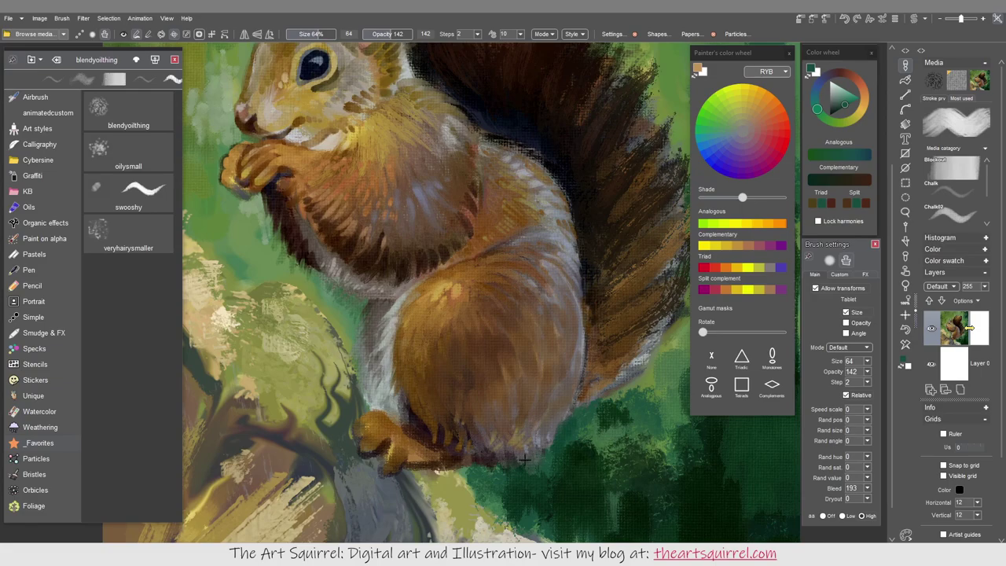
pyautogui.keyDown('alt'); pyautogui.click(502, 419); pyautogui.keyUp('alt')
pyautogui.keyDown('alt'); pyautogui.click(472, 380); pyautogui.keyUp('alt')
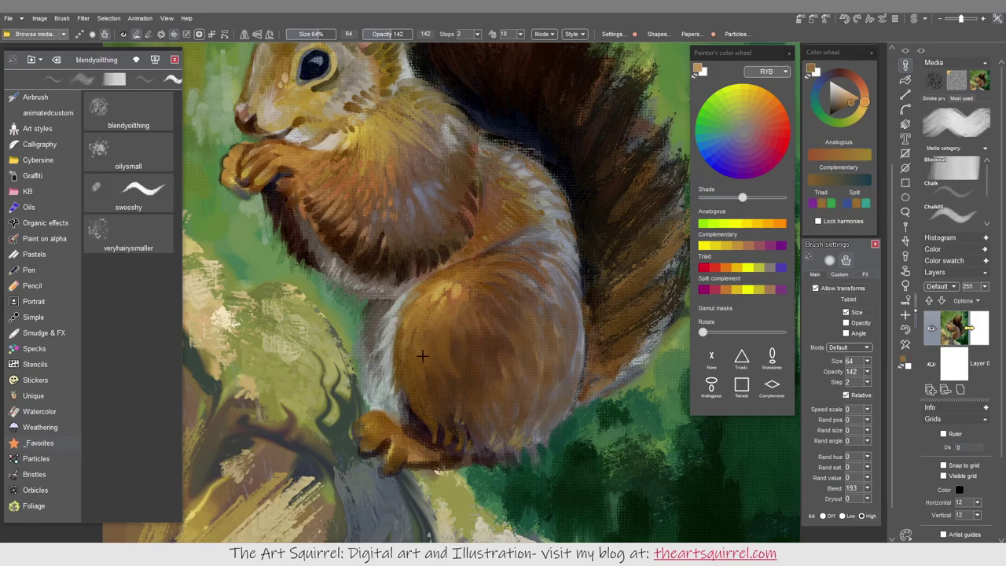
pyautogui.keyDown('alt'); pyautogui.click(414, 317); pyautogui.keyUp('alt')
pyautogui.moveTo(413, 317)
pyautogui.mouseDown()
pyautogui.moveTo(431, 349)
pyautogui.moveTo(413, 377)
pyautogui.mouseUp()
# Paint the hind foot with warm golden-orange tones and darker shadows between the toes
pyautogui.keyDown('alt'); pyautogui.click(370, 441); pyautogui.keyUp('alt')
pyautogui.moveTo(369, 440)
pyautogui.mouseDown()
pyautogui.moveTo(419, 464)
pyautogui.moveTo(374, 417)
pyautogui.mouseUp()
pyautogui.keyDown('alt'); pyautogui.click(419, 463); pyautogui.keyUp('alt')
pyautogui.keyDown('alt'); pyautogui.click(381, 412); pyautogui.keyUp('alt')
pyautogui.keyDown('alt'); pyautogui.click(382, 412); pyautogui.keyUp('alt')
pyautogui.keyDown('alt'); pyautogui.click(425, 423); pyautogui.keyUp('alt')
# Add golden-brown fur strokes to the front and upper part of the thigh
pyautogui.keyDown('alt'); pyautogui.click(420, 388); pyautogui.keyUp('alt')
pyautogui.keyDown('alt'); pyautogui.click(409, 354); pyautogui.keyUp('alt')
pyautogui.keyDown('alt'); pyautogui.click(440, 322); pyautogui.keyUp('alt')
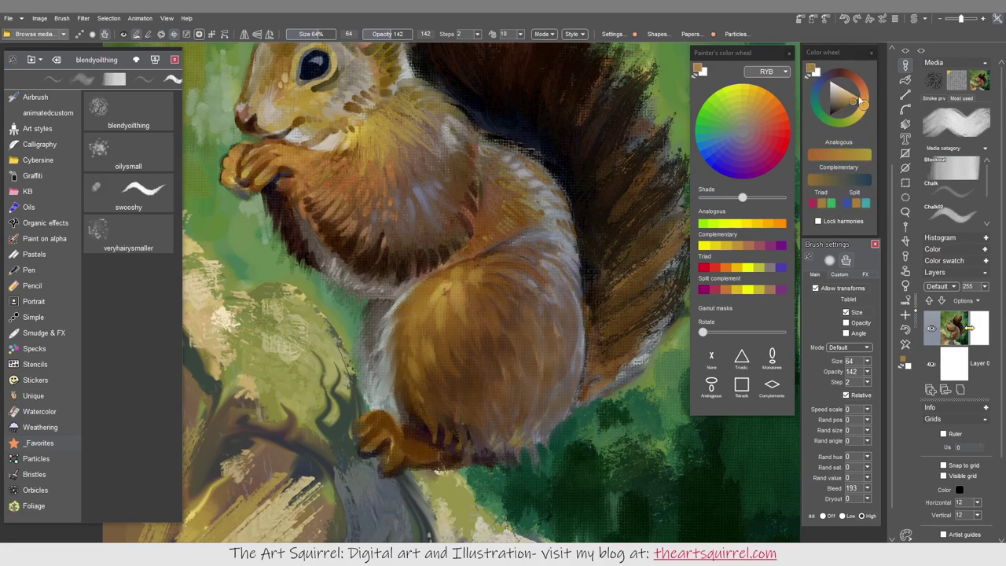
# Blend golden and orange-brown fur strokes over the neck and chest
pyautogui.keyDown('alt'); pyautogui.click(554, 437); pyautogui.keyUp('alt')
pyautogui.moveTo(604, 419); pyautogui.dragTo(635, 529)
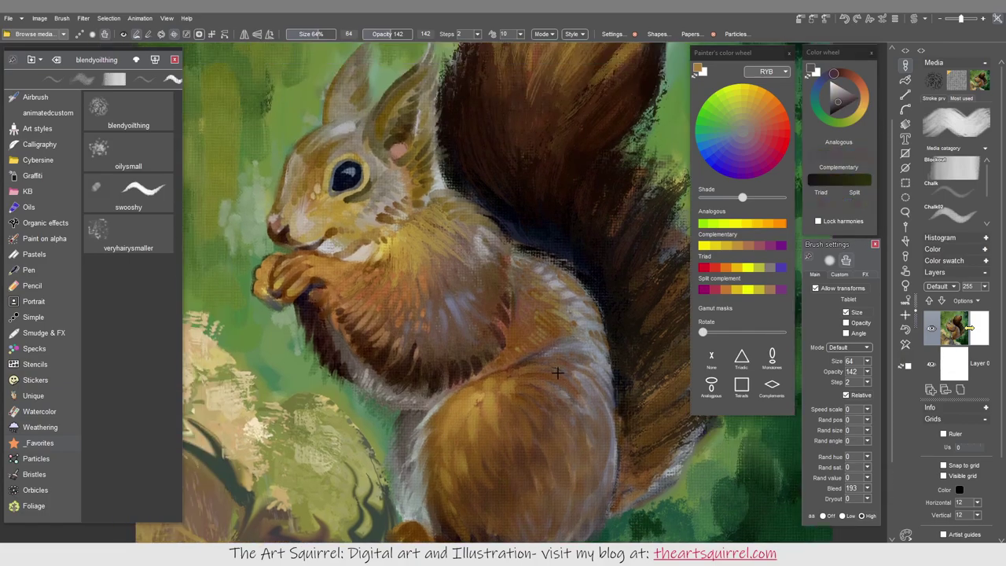
pyautogui.keyDown('alt'); pyautogui.click(425, 266); pyautogui.keyUp('alt')
pyautogui.keyDown('alt'); pyautogui.click(440, 267); pyautogui.keyUp('alt')
pyautogui.keyDown('alt'); pyautogui.click(460, 277); pyautogui.keyUp('alt')
pyautogui.moveTo(452, 275)
pyautogui.mouseDown()
pyautogui.moveTo(478, 304)
pyautogui.moveTo(461, 334)
pyautogui.mouseUp()
pyautogui.keyDown('alt'); pyautogui.click(443, 315); pyautogui.keyUp('alt')
pyautogui.moveTo(424, 291); pyautogui.dragTo(423, 316)
pyautogui.keyDown('alt'); pyautogui.click(613, 375); pyautogui.keyUp('alt')
# Give the swooshy brush a paper texture with bumpiness 17 and dry brush 62, testing it on the chest
pyautogui.press('b')
pyautogui.moveTo(440, 240); pyautogui.dragTo(419, 303)
pyautogui.click(690, 33)
pyautogui.moveTo(410, 261)
pyautogui.mouseDown()
pyautogui.moveTo(409, 299)
pyautogui.moveTo(472, 330)
pyautogui.mouseUp()
pyautogui.moveTo(464, 287)
pyautogui.mouseDown()
pyautogui.moveTo(452, 338)
pyautogui.moveTo(487, 350)
pyautogui.moveTo(492, 301)
pyautogui.mouseUp()
pyautogui.hotkey('ctrl', 'z')
pyautogui.hotkey('ctrl', 'z')
pyautogui.hotkey('ctrl', 'z')
pyautogui.hotkey('ctrl', 'z')
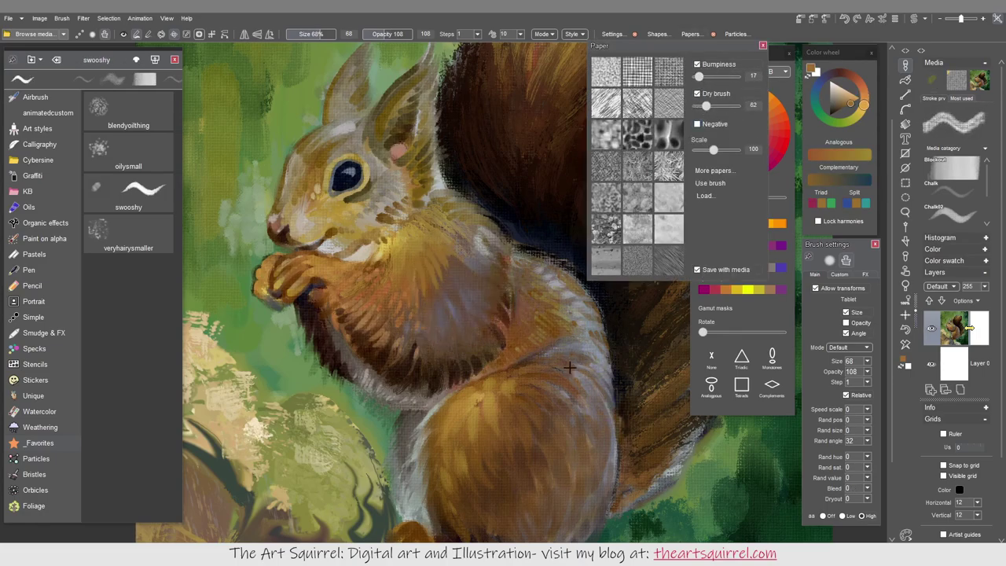
# Set the textured brush's dry brush to 162, bleed to 155 and opacity to 255, and save it as pastelswooshy
pyautogui.moveTo(699, 105); pyautogui.dragTo(709, 105)
pyautogui.click(867, 488)
pyautogui.moveTo(803, 500); pyautogui.dragTo(827, 501)
pyautogui.moveTo(507, 452); pyautogui.dragTo(503, 497)
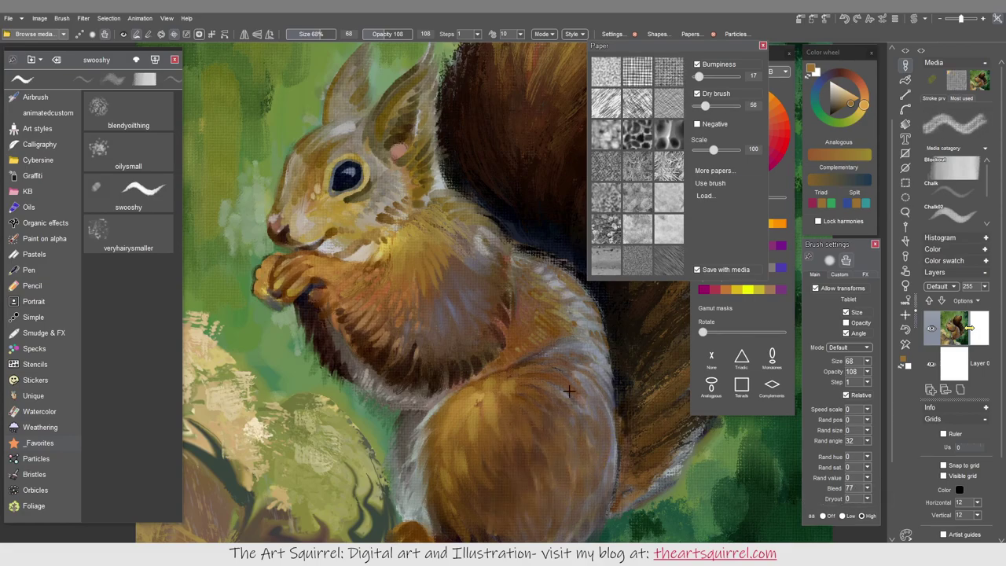
pyautogui.click(866, 371)
pyautogui.moveTo(503, 429); pyautogui.dragTo(558, 472)
pyautogui.hotkey('ctrl', 'z')
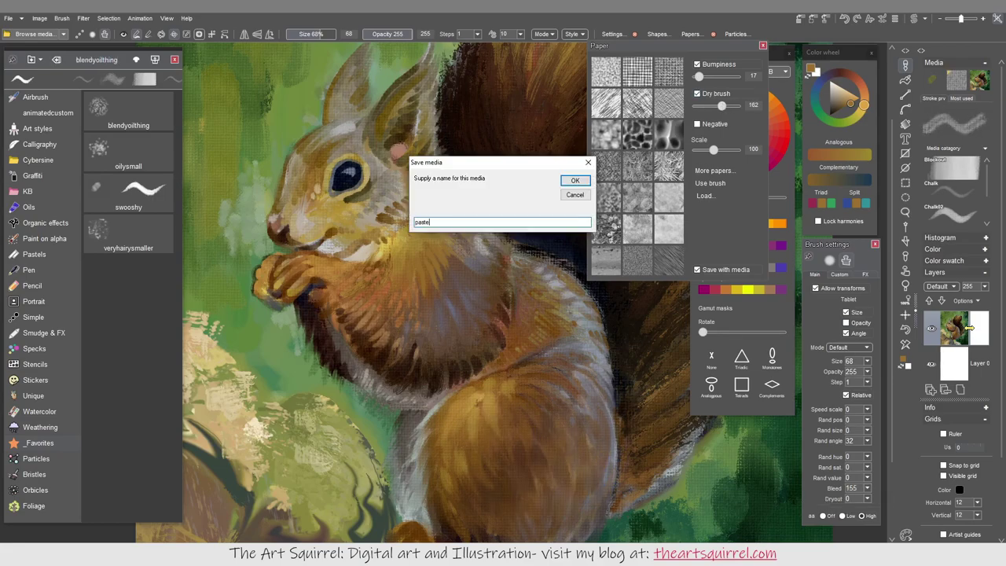
pyautogui.click(575, 180)
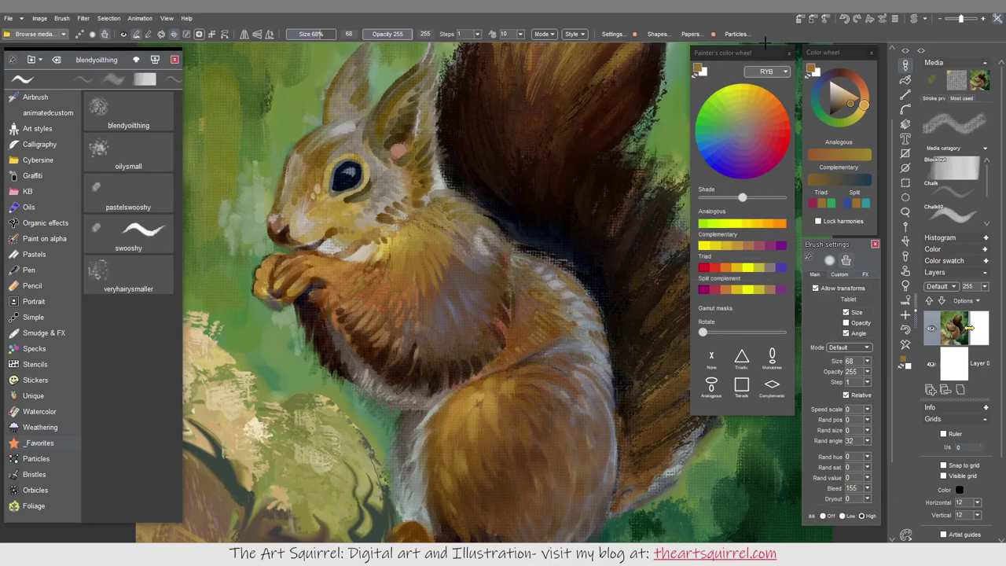
# Blend the chest fur with sampled browns, raising the textured brush's bleed to 230
pyautogui.keyDown('alt'); pyautogui.click(415, 297); pyautogui.keyUp('alt')
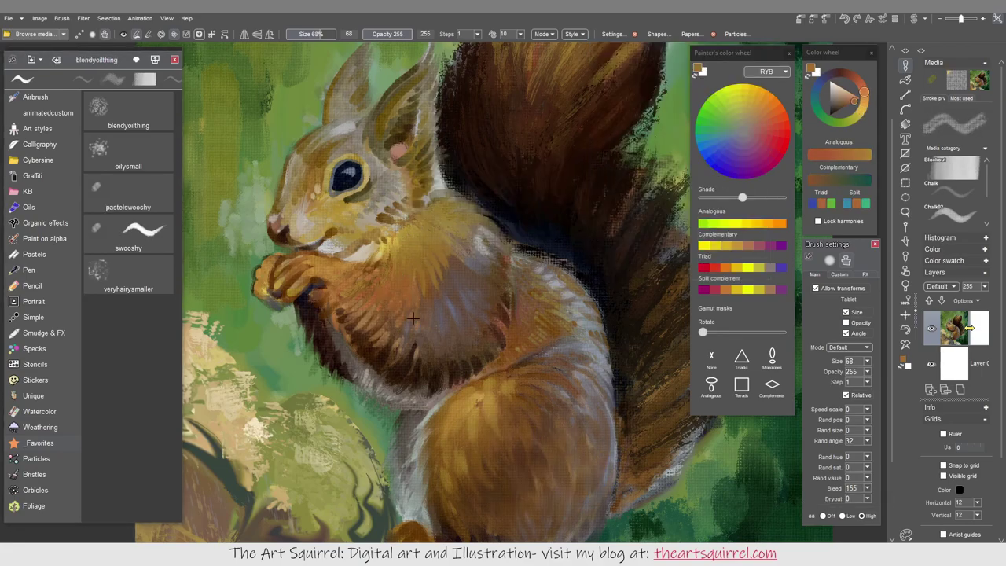
pyautogui.keyDown('alt'); pyautogui.click(459, 280); pyautogui.keyUp('alt')
pyautogui.moveTo(845, 489)
pyautogui.mouseDown()
pyautogui.moveTo(876, 492)
pyautogui.moveTo(857, 494)
pyautogui.mouseUp()
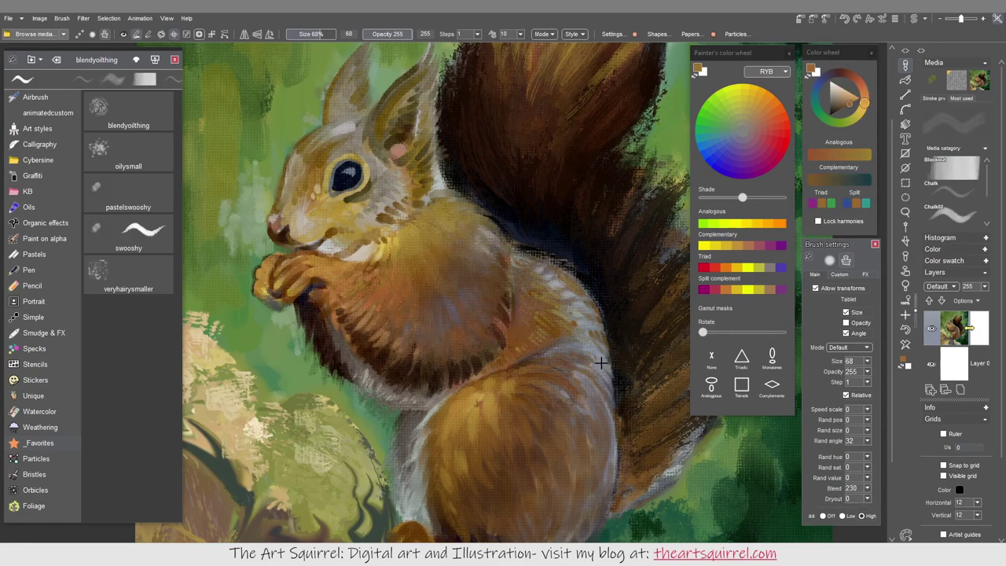
pyautogui.press('p')
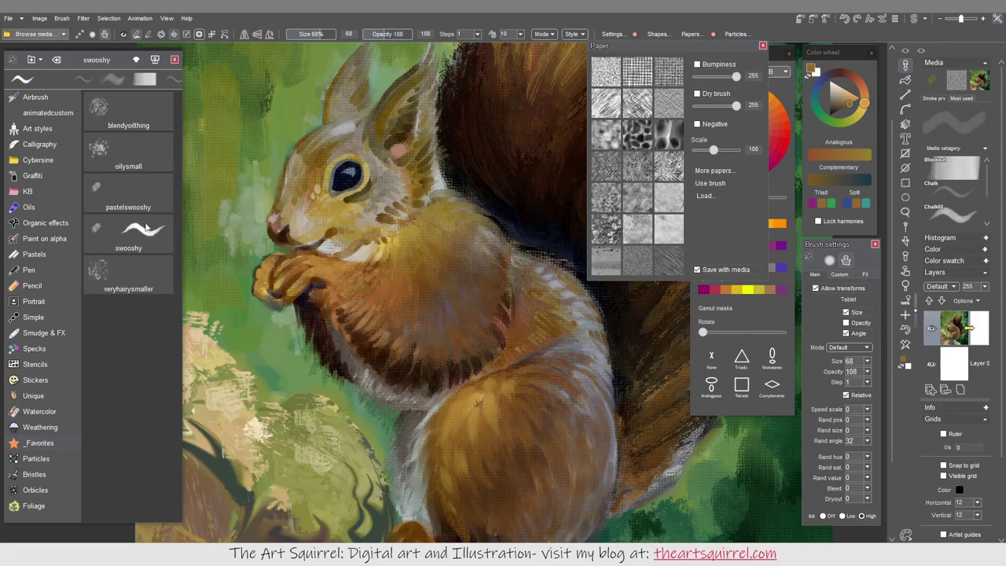
pyautogui.press('p')
# Add brown and grey fur strokes over the shoulder, lower chest and upper back
pyautogui.moveTo(450, 246); pyautogui.dragTo(484, 279)
pyautogui.moveTo(481, 237); pyautogui.dragTo(470, 284)
pyautogui.moveTo(398, 327)
pyautogui.mouseDown()
pyautogui.moveTo(401, 362)
pyautogui.moveTo(385, 346)
pyautogui.mouseUp()
pyautogui.moveTo(503, 306)
pyautogui.mouseDown()
pyautogui.moveTo(541, 307)
pyautogui.moveTo(518, 276)
pyautogui.moveTo(503, 357)
pyautogui.mouseUp()
pyautogui.moveTo(578, 283)
pyautogui.mouseDown()
pyautogui.moveTo(554, 294)
pyautogui.moveTo(566, 331)
pyautogui.moveTo(599, 355)
pyautogui.moveTo(524, 250)
pyautogui.mouseUp()
pyautogui.moveTo(571, 304)
pyautogui.mouseDown()
pyautogui.moveTo(499, 327)
pyautogui.moveTo(515, 290)
pyautogui.moveTo(496, 322)
pyautogui.moveTo(506, 275)
pyautogui.moveTo(489, 333)
pyautogui.mouseUp()
# Reduce the pastelswooshy brush to size 23, set its paper dry brush to 115, and save it as pastelpencilswooshy
pyautogui.press('[')
pyautogui.click(690, 33)
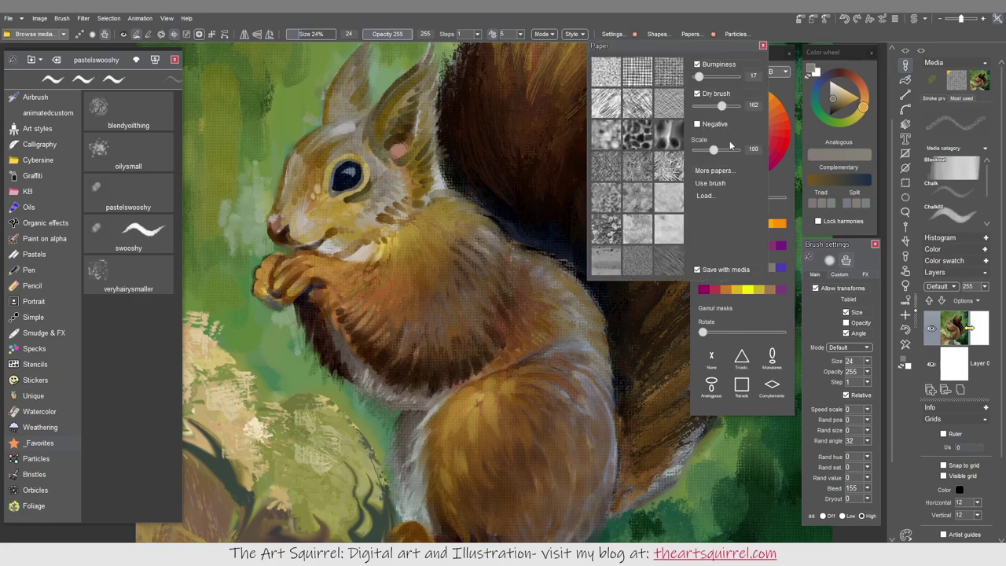
pyautogui.moveTo(717, 106); pyautogui.dragTo(714, 105)
pyautogui.write('pastelpencilswooshy')
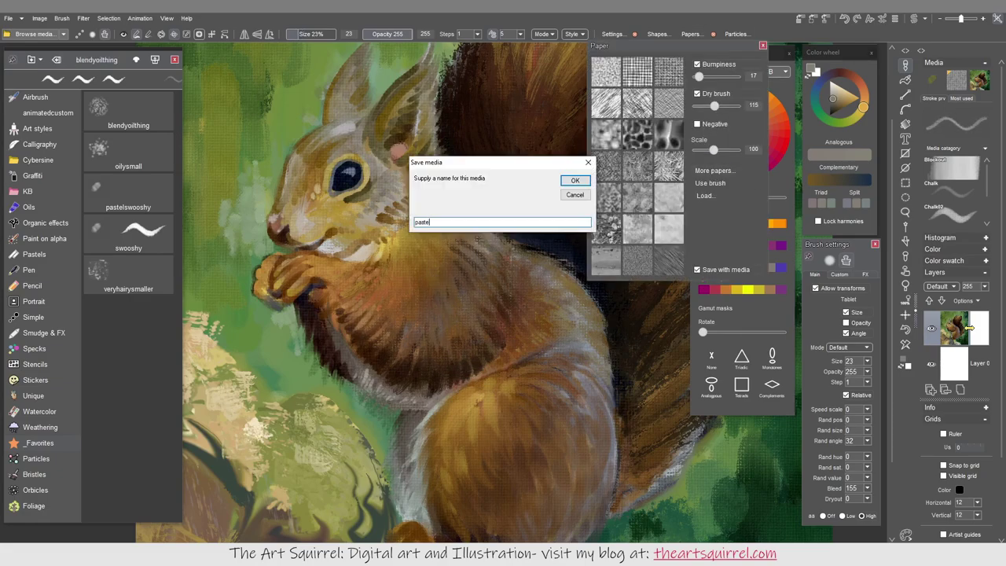
pyautogui.click(573, 181)
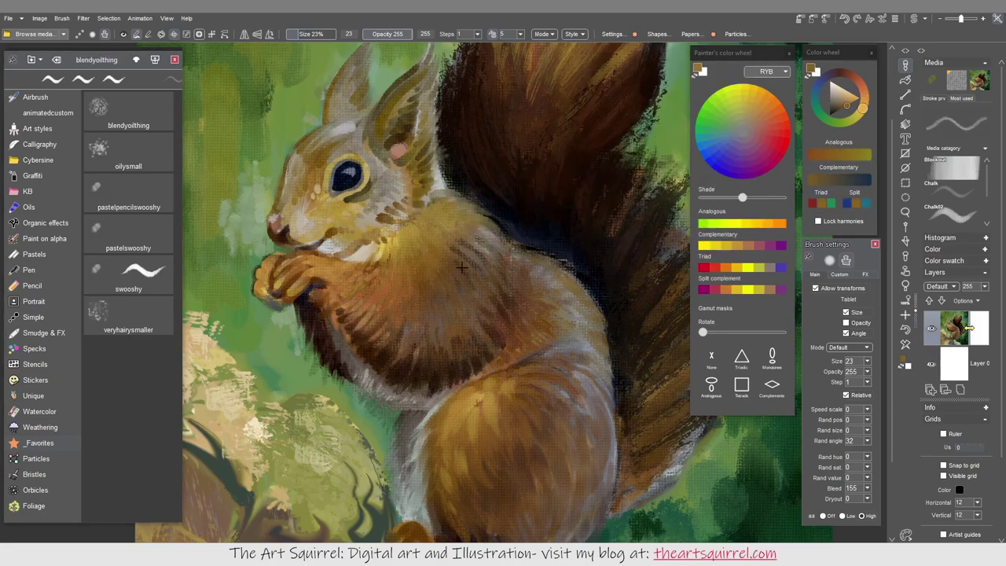
# Draw fine fur strokes across the chest and shoulder with colors sampled from the coat
pyautogui.keyDown('alt'); pyautogui.click(591, 398); pyautogui.keyUp('alt')
pyautogui.moveTo(396, 350)
pyautogui.mouseDown()
pyautogui.moveTo(420, 375)
pyautogui.moveTo(464, 358)
pyautogui.moveTo(431, 363)
pyautogui.moveTo(469, 327)
pyautogui.mouseUp()
pyautogui.keyDown('alt'); pyautogui.click(519, 321); pyautogui.keyUp('alt')
pyautogui.keyDown('alt'); pyautogui.click(455, 324); pyautogui.keyUp('alt')
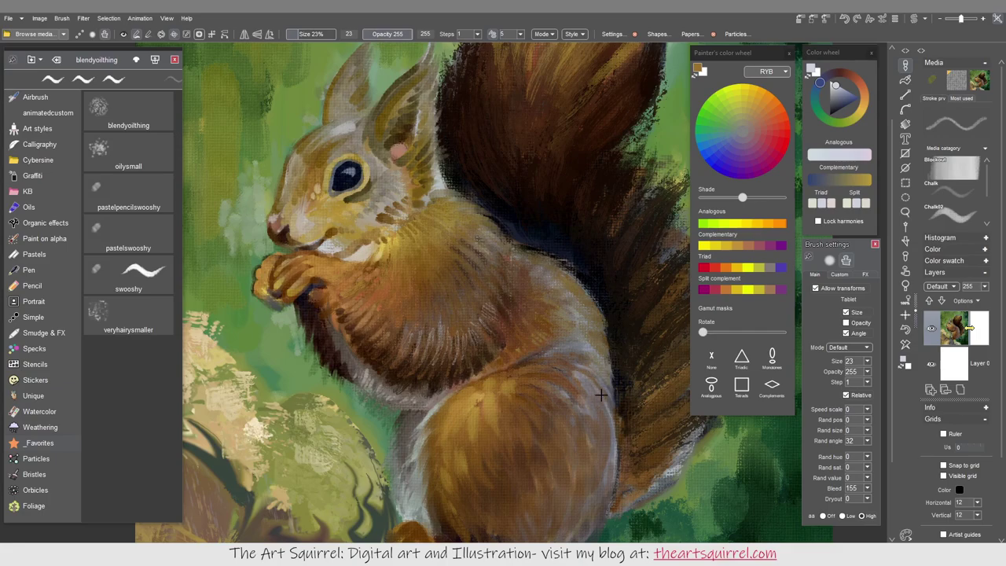
# Set the brush paper to bumpiness 7 and dry brush 149 with bleed 255, and save it as pasteltorchonstick
pyautogui.click(690, 34)
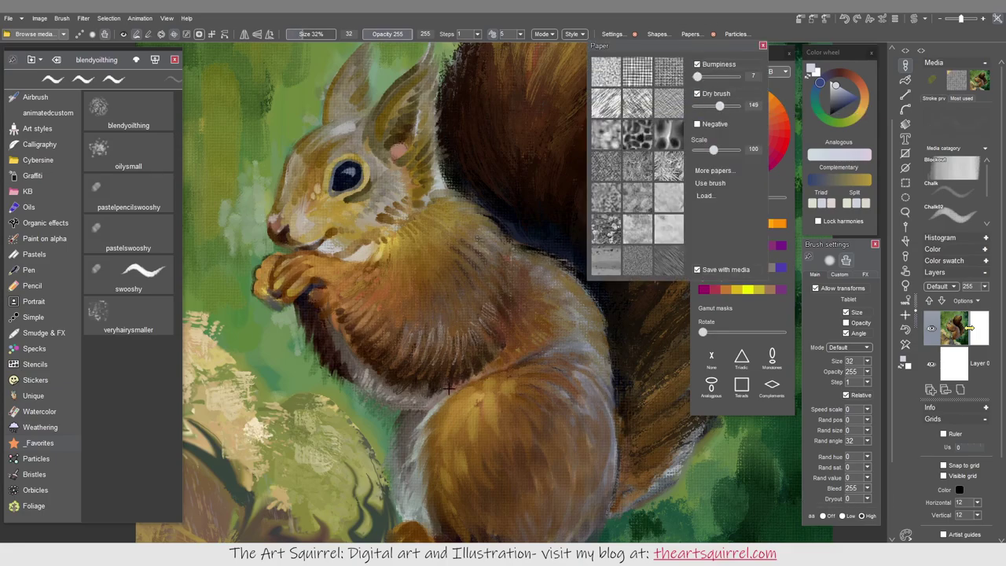
pyautogui.press('Return')
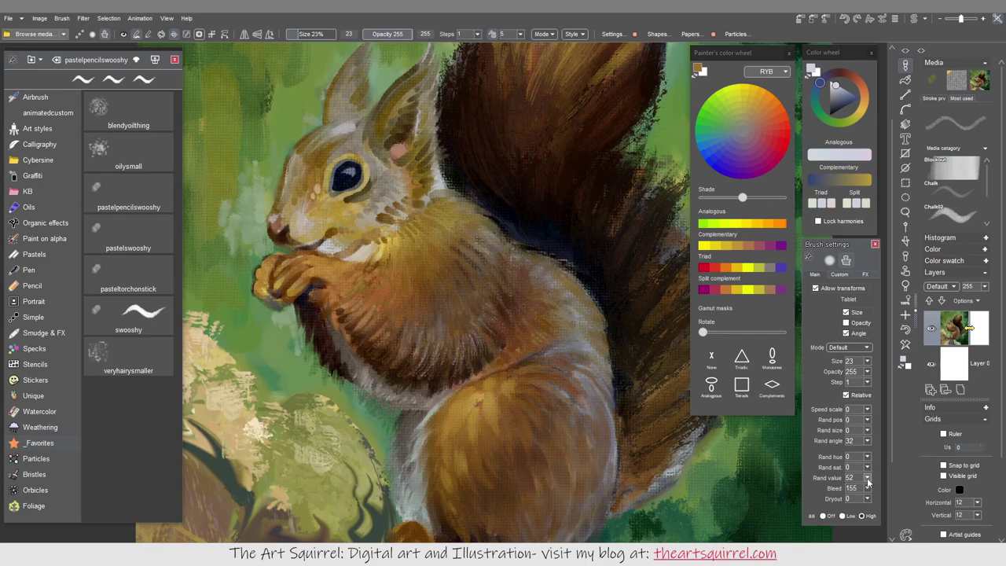
# Set the pastelpencilswooshy brush's random hue to 46, saturation to 8 and value to 45, sampling yellow from the neck
pyautogui.moveTo(867, 478); pyautogui.dragTo(867, 489)
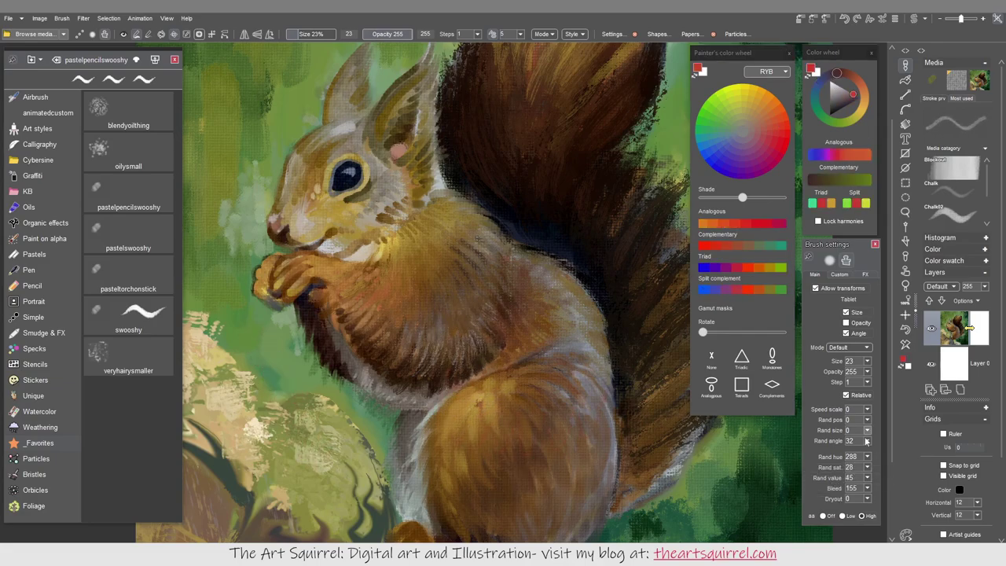
pyautogui.keyDown('alt'); pyautogui.click(287, 398); pyautogui.keyUp('alt')
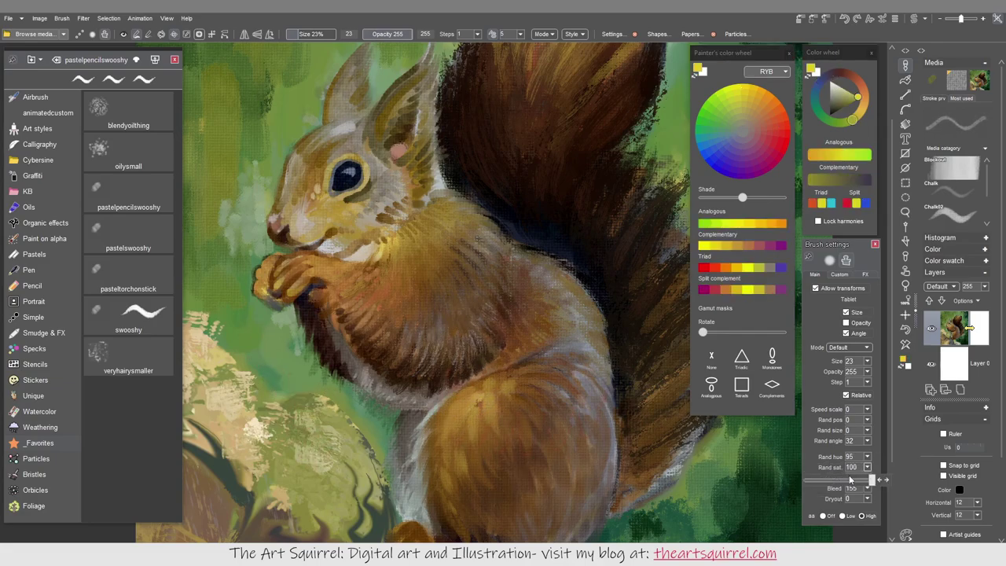
pyautogui.keyDown('alt'); pyautogui.click(397, 246); pyautogui.keyUp('alt')
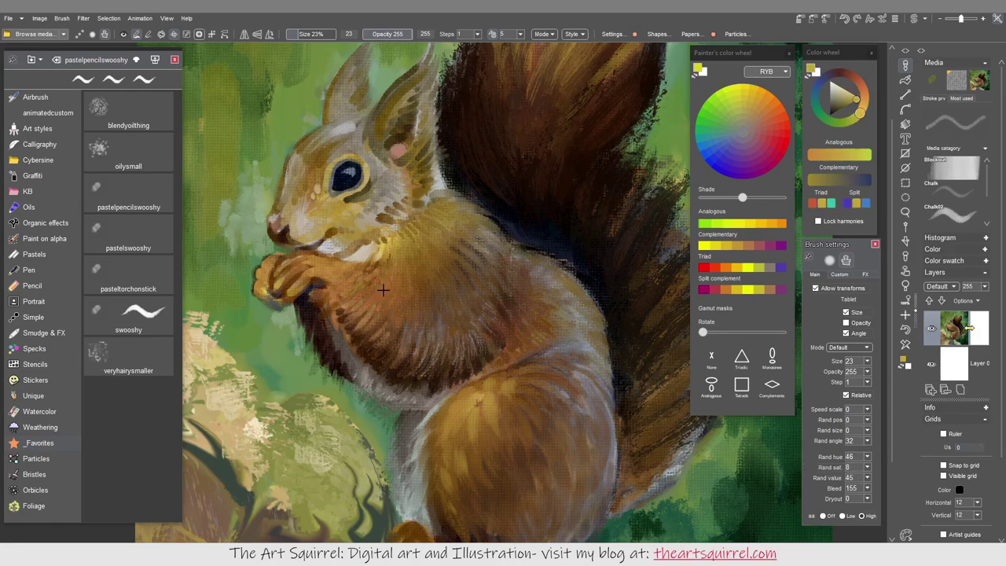
# Set dry brush to 112, random hue to 23 and bleed to 132, test on the chest, and save as pastelpencilswooshygrit
pyautogui.press('p')
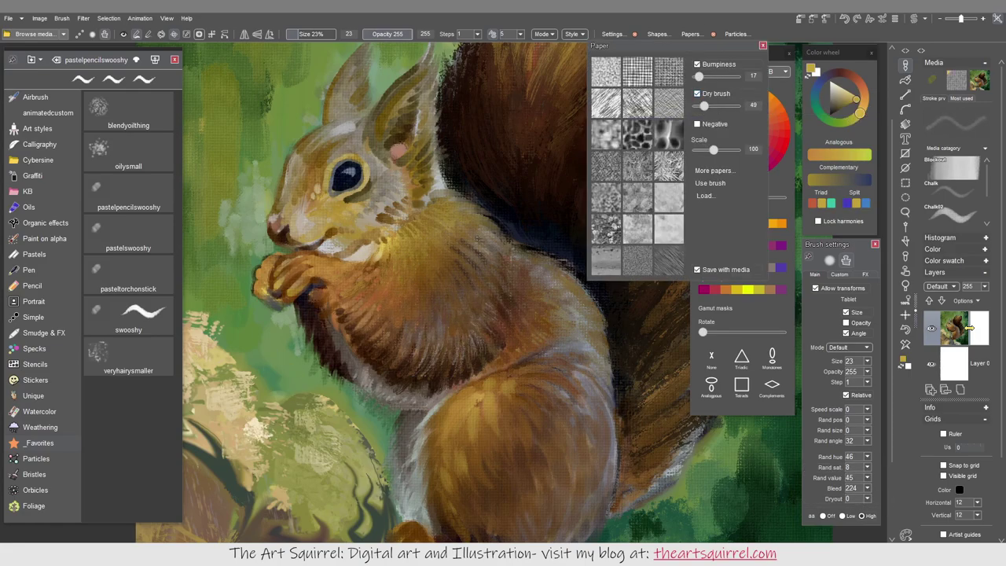
pyautogui.keyDown('alt'); pyautogui.click(391, 261); pyautogui.keyUp('alt')
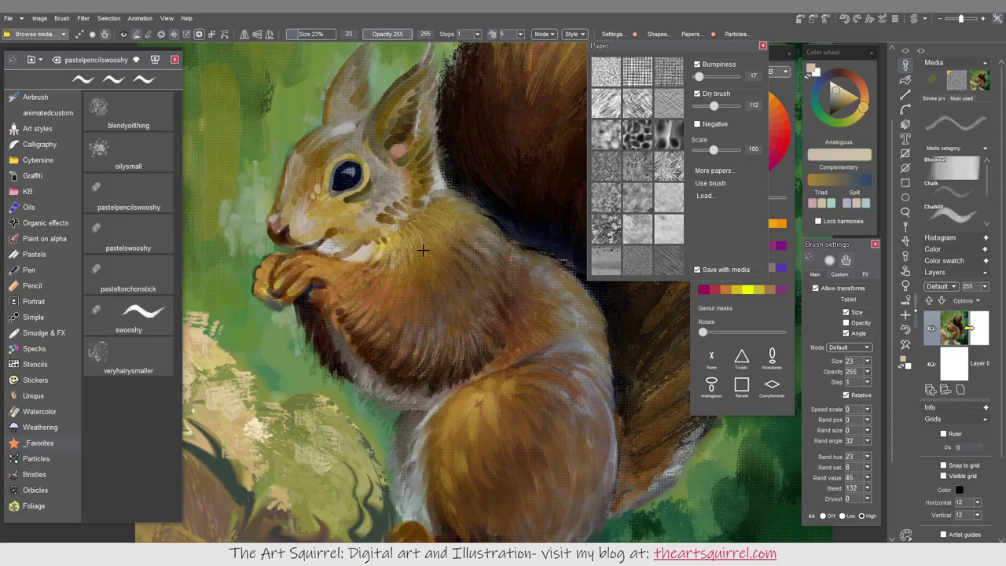
pyautogui.moveTo(357, 311)
pyautogui.mouseDown()
pyautogui.moveTo(474, 337)
pyautogui.moveTo(551, 333)
pyautogui.moveTo(394, 348)
pyautogui.mouseUp()
pyautogui.hotkey('ctrl', 's')
pyautogui.write('pastelpencilswooshygrit')
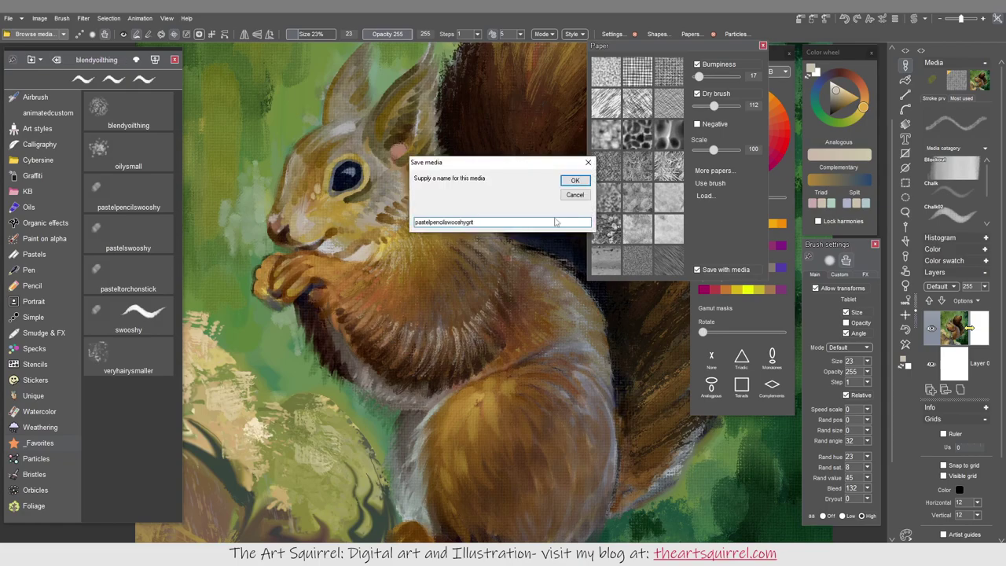
pyautogui.press('Return')
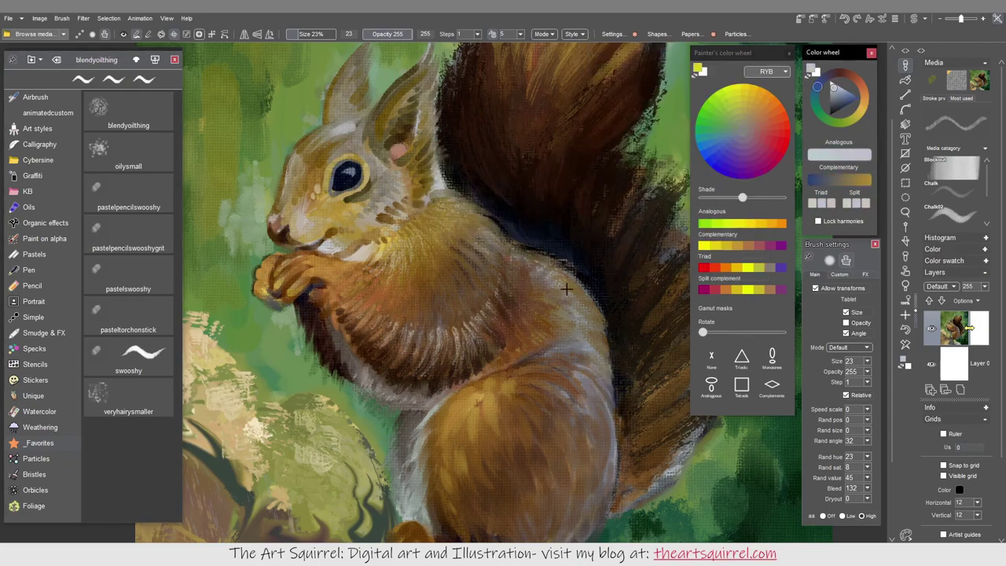
# Paint pale fur strokes along the back and outer thigh, and reddish-brown ones in the fold above the thigh
pyautogui.moveTo(581, 344)
pyautogui.mouseDown()
pyautogui.moveTo(595, 358)
pyautogui.moveTo(607, 444)
pyautogui.moveTo(590, 503)
pyautogui.moveTo(616, 488)
pyautogui.mouseUp()
pyautogui.press('b')
pyautogui.keyDown('alt'); pyautogui.click(599, 309); pyautogui.keyUp('alt')
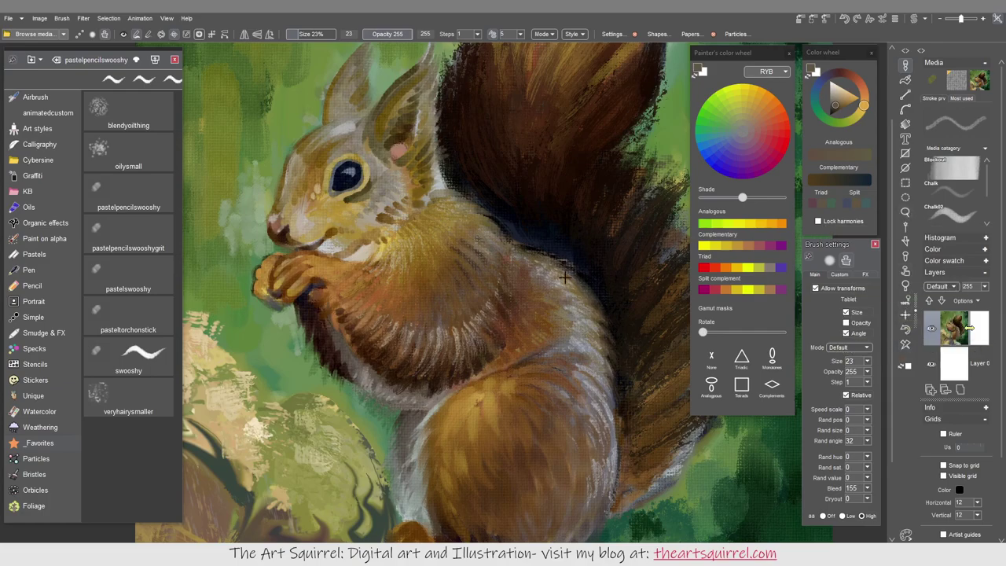
pyautogui.moveTo(518, 397); pyautogui.dragTo(496, 348)
pyautogui.keyDown('alt'); pyautogui.click(507, 354); pyautogui.keyUp('alt')
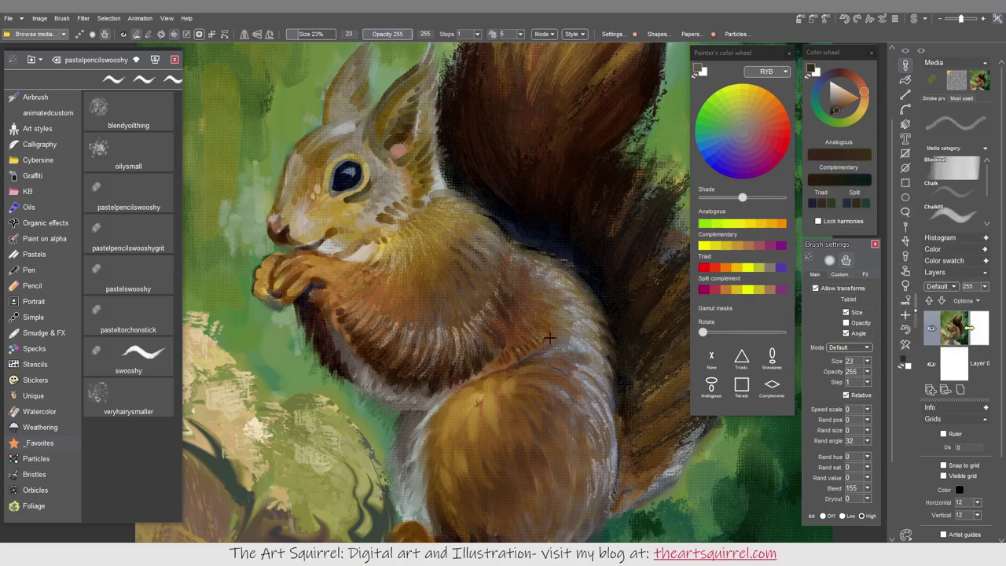
# Build up brown and orange fur over the upper and rear thigh with the pastelswooshy brush and sampled colors
pyautogui.press('2')
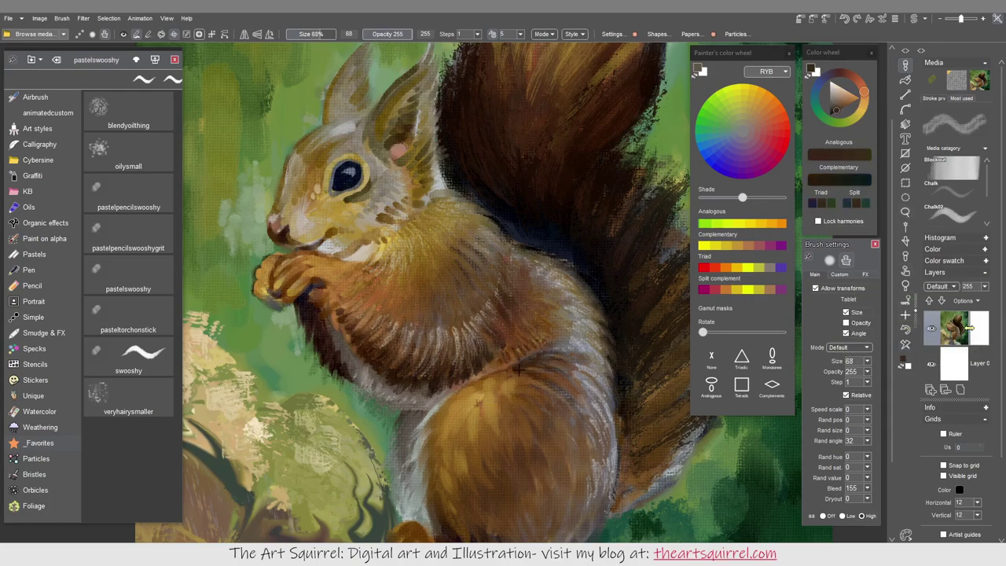
pyautogui.keyDown('alt'); pyautogui.click(511, 389); pyautogui.keyUp('alt')
pyautogui.keyDown('alt'); pyautogui.click(503, 386); pyautogui.keyUp('alt')
pyautogui.keyDown('alt'); pyautogui.click(487, 397); pyautogui.keyUp('alt')
pyautogui.keyDown('alt'); pyautogui.click(534, 386); pyautogui.keyUp('alt')
pyautogui.moveTo(586, 368)
pyautogui.mouseDown()
pyautogui.moveTo(595, 430)
pyautogui.moveTo(582, 498)
pyautogui.mouseUp()
pyautogui.keyDown('alt'); pyautogui.click(558, 293); pyautogui.keyUp('alt')
pyautogui.keyDown('alt'); pyautogui.click(565, 313); pyautogui.keyUp('alt')
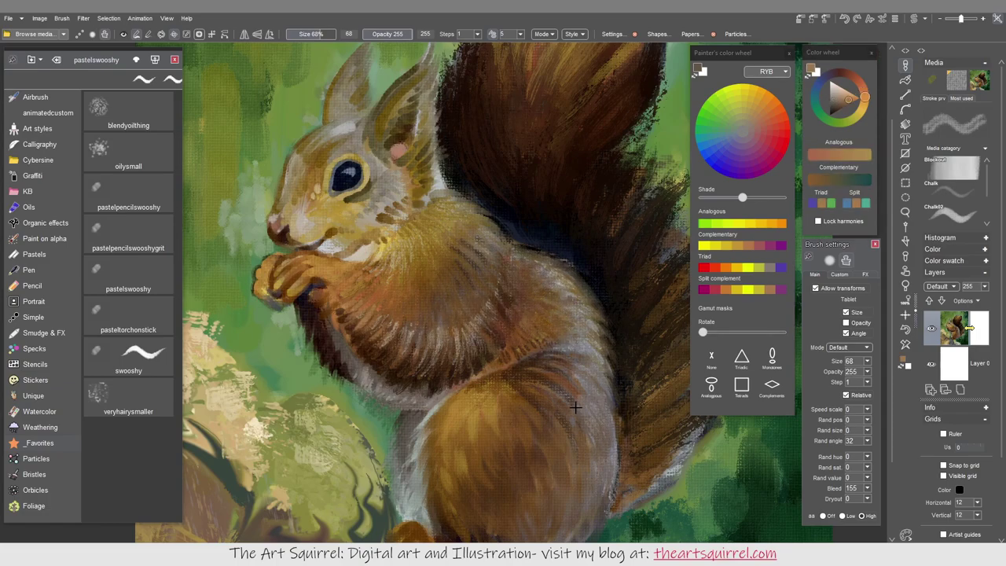
pyautogui.keyDown('alt'); pyautogui.click(493, 407); pyautogui.keyUp('alt')
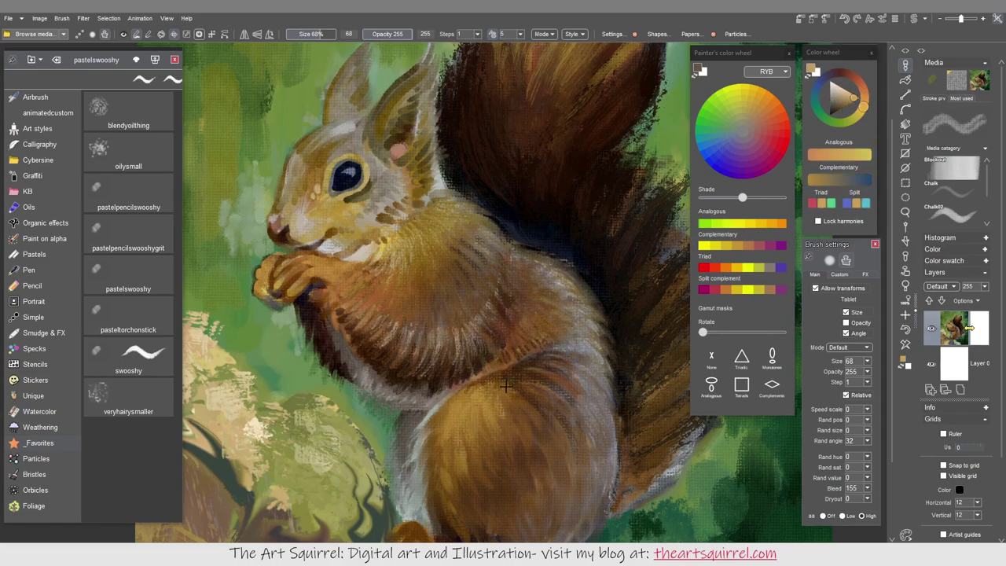
# Soften the fur on the thigh and lower chest with the pasteltorchonstick brush at size 52
pyautogui.press('b')
pyautogui.moveTo(418, 413)
pyautogui.mouseDown()
pyautogui.moveTo(495, 393)
pyautogui.moveTo(499, 401)
pyautogui.moveTo(458, 397)
pyautogui.mouseUp()
pyautogui.press(']')
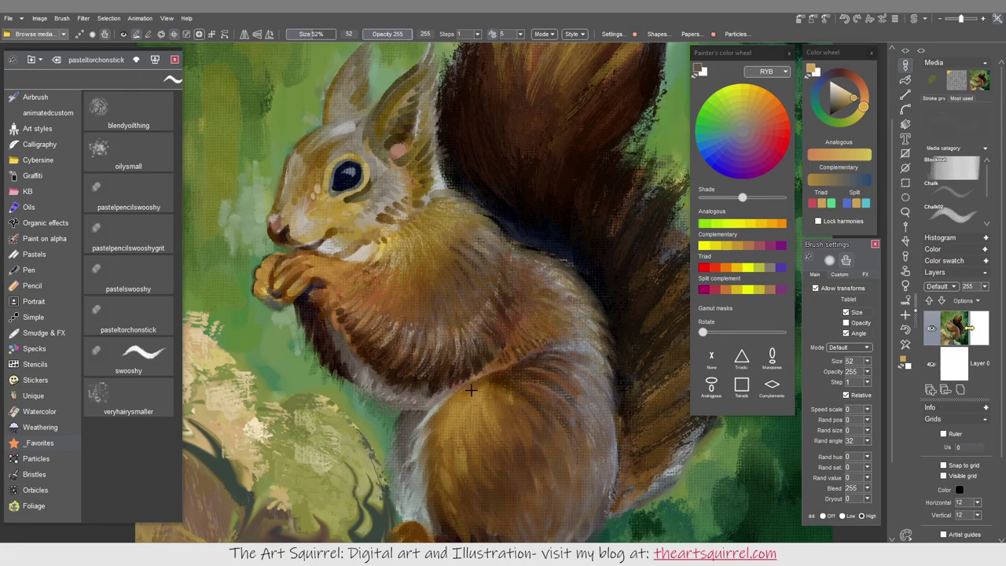
pyautogui.moveTo(574, 436); pyautogui.dragTo(573, 465)
pyautogui.moveTo(378, 388); pyautogui.dragTo(408, 394)
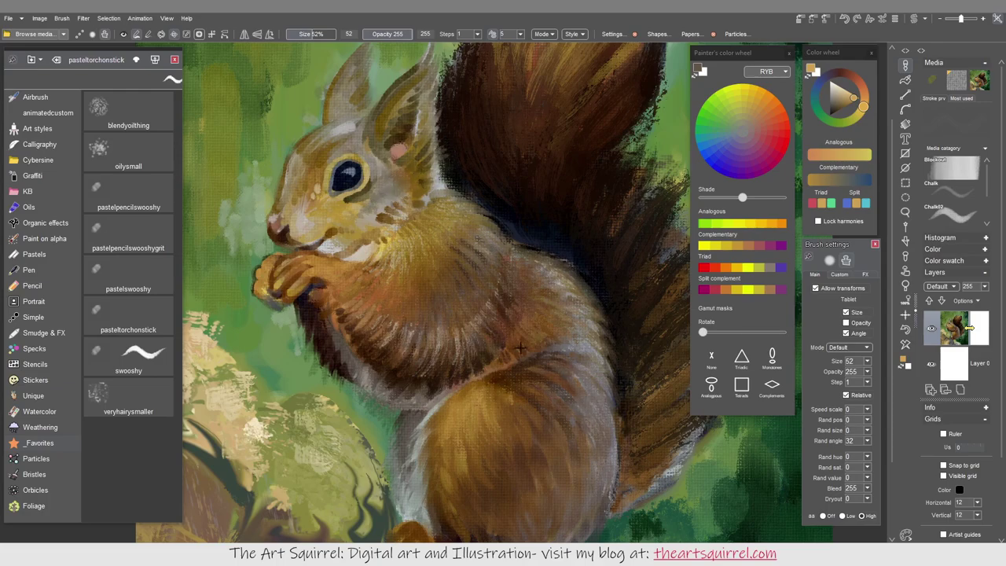
# Draw fine golden fur strokes behind and below the ear with the pastelpencilswooshy brush
pyautogui.press('b')
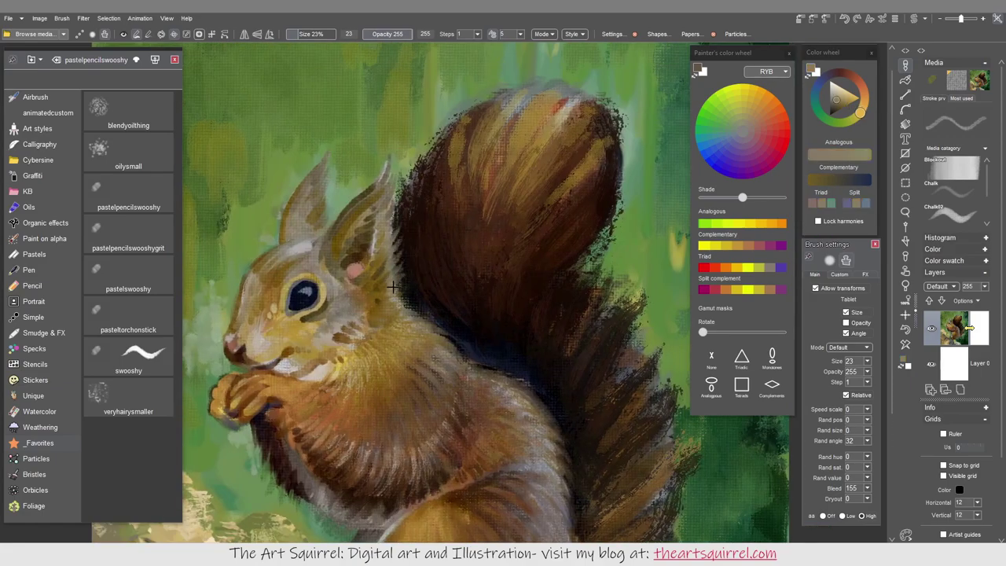
pyautogui.moveTo(393, 287)
pyautogui.mouseDown()
pyautogui.moveTo(405, 311)
pyautogui.moveTo(420, 311)
pyautogui.mouseUp()
pyautogui.keyDown('alt'); pyautogui.click(472, 366); pyautogui.keyUp('alt')
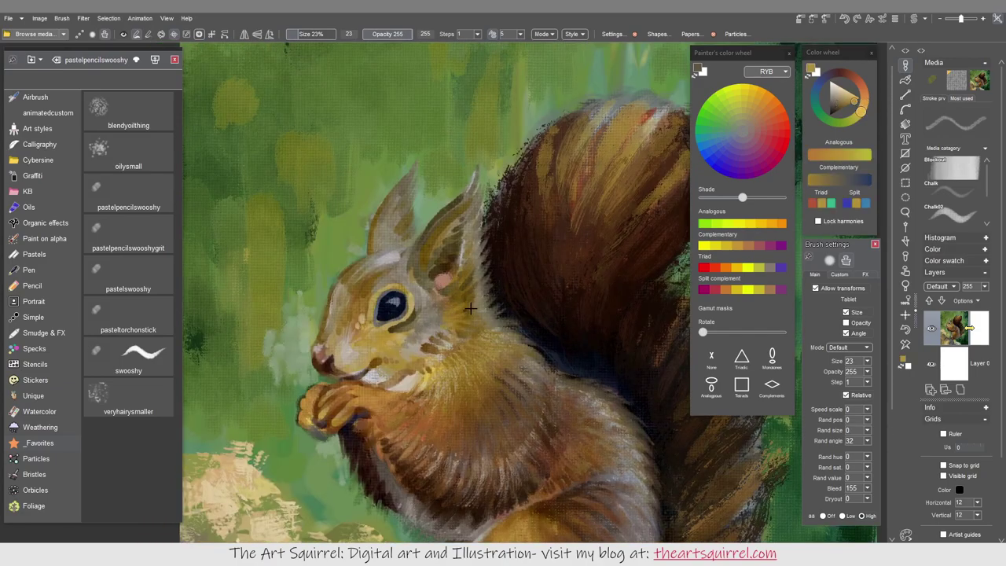
pyautogui.moveTo(470, 308); pyautogui.dragTo(474, 295)
# Refine the cheek, neck and chest fur with sampled golden, grey and orange-brown strokes
pyautogui.keyDown('alt'); pyautogui.click(432, 361); pyautogui.keyUp('alt')
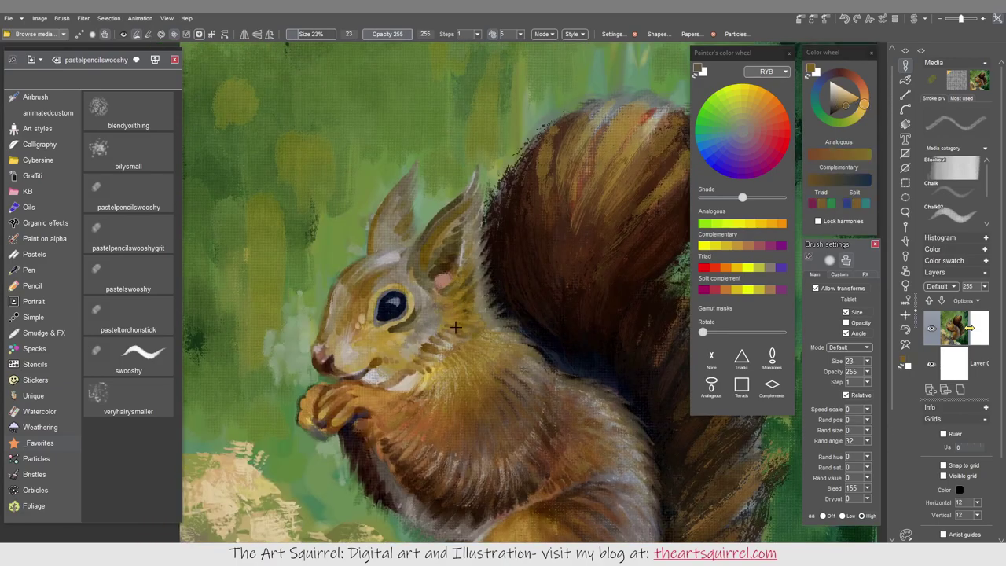
pyautogui.keyDown('alt'); pyautogui.click(433, 353); pyautogui.keyUp('alt')
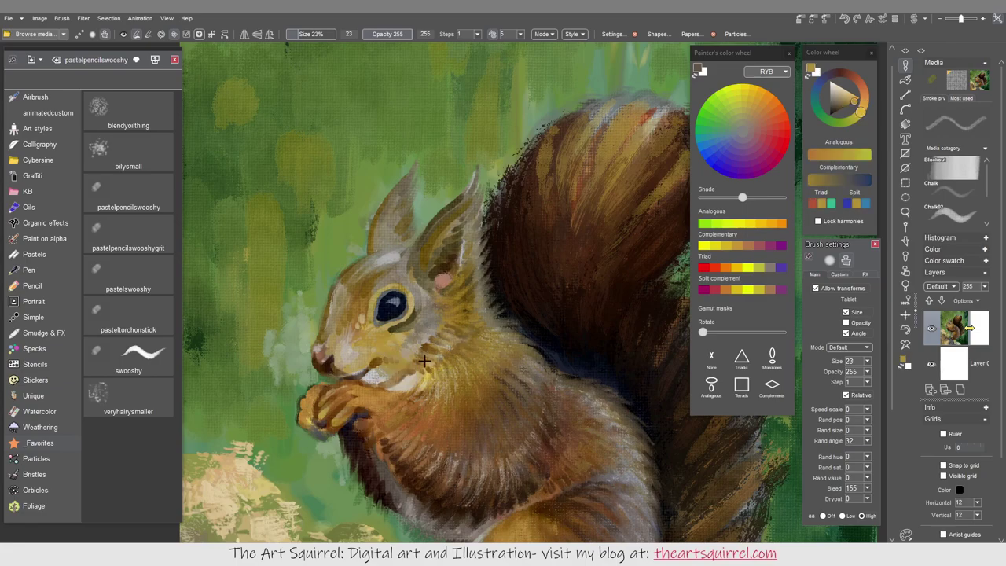
pyautogui.keyDown('alt'); pyautogui.click(433, 346); pyautogui.keyUp('alt')
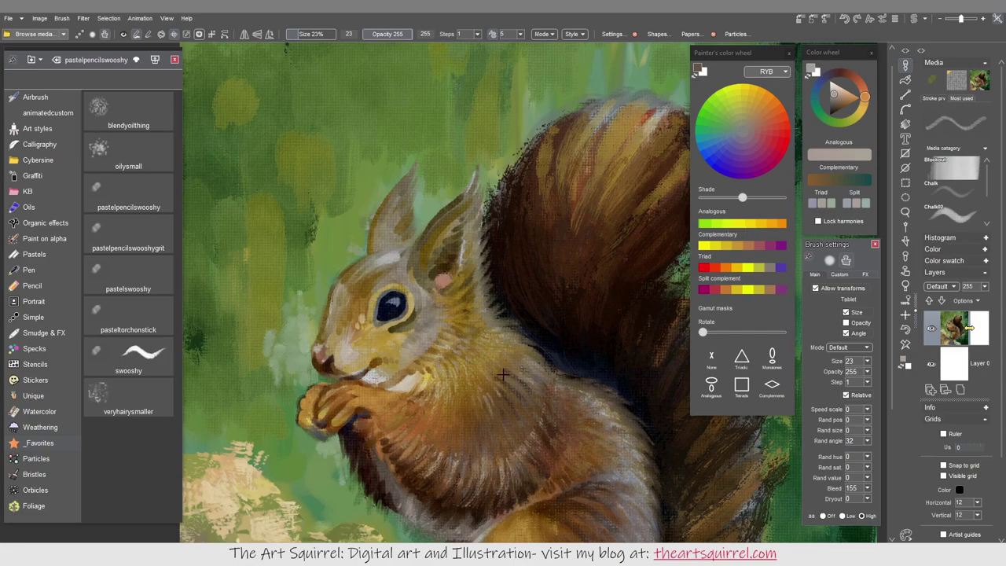
pyautogui.keyDown('alt'); pyautogui.click(450, 419); pyautogui.keyUp('alt')
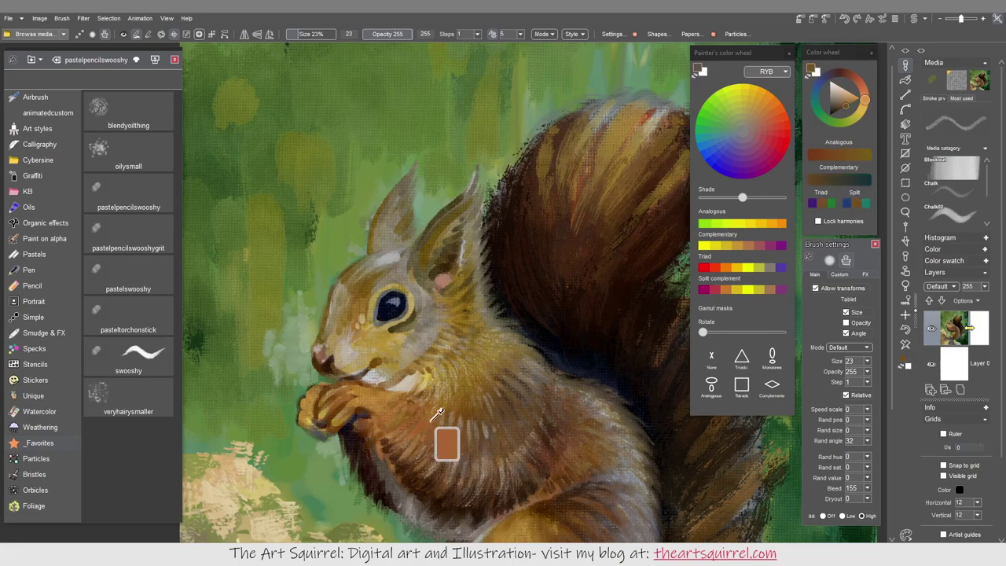
pyautogui.keyDown('alt'); pyautogui.click(452, 420); pyautogui.keyUp('alt')
pyautogui.click(655, 34)
pyautogui.scroll(2, 629, 173)
pyautogui.moveTo(503, 381)
pyautogui.mouseDown()
pyautogui.moveTo(535, 403)
pyautogui.moveTo(486, 428)
pyautogui.mouseUp()
pyautogui.hotkey('ctrl', 'z')
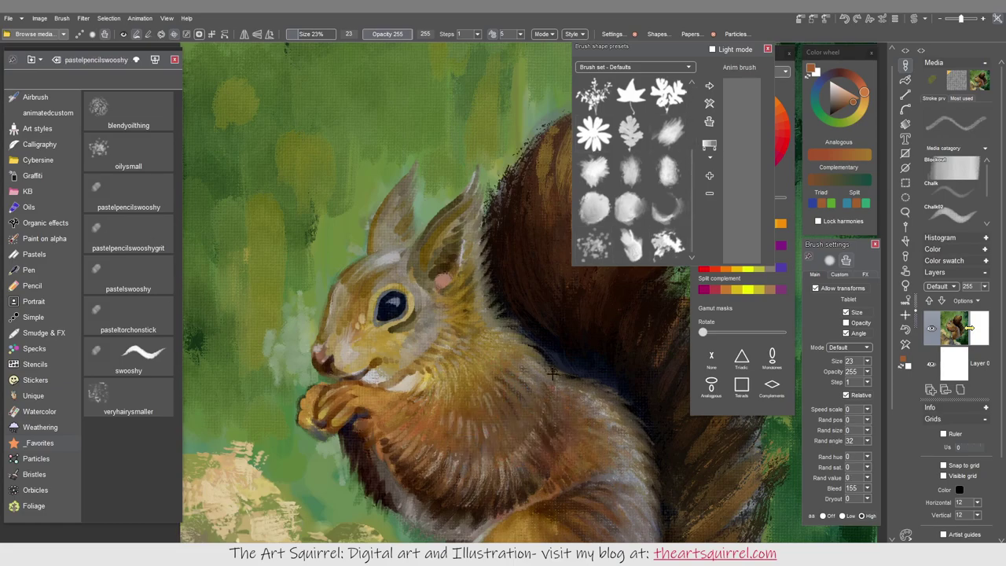
pyautogui.press('Escape')
# Set the brush to size 100, bumpiness 7, dry brush 241 and bleed 171, and save it as pastelswooshydusty
pyautogui.press(']')
pyautogui.press(']')
pyautogui.press(']')
pyautogui.press('p')
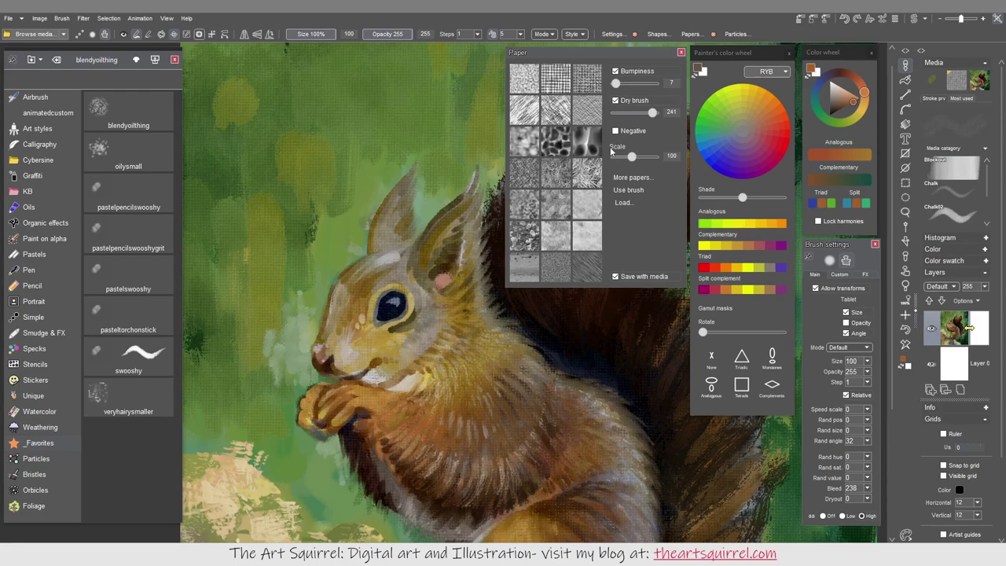
pyautogui.keyDown('alt'); pyautogui.click(497, 377); pyautogui.keyUp('alt')
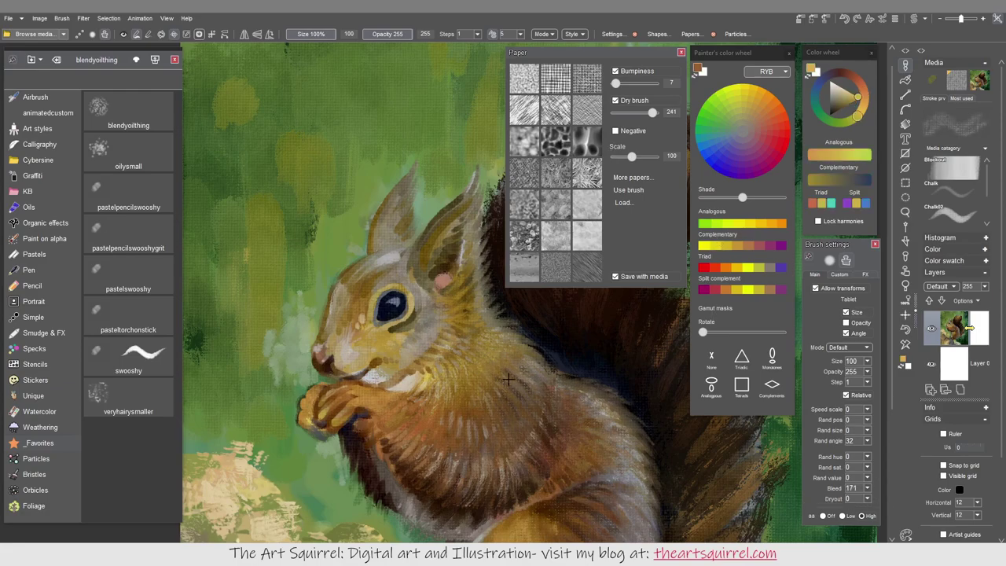
pyautogui.write('pastelswooshydusty')
pyautogui.press('Return')
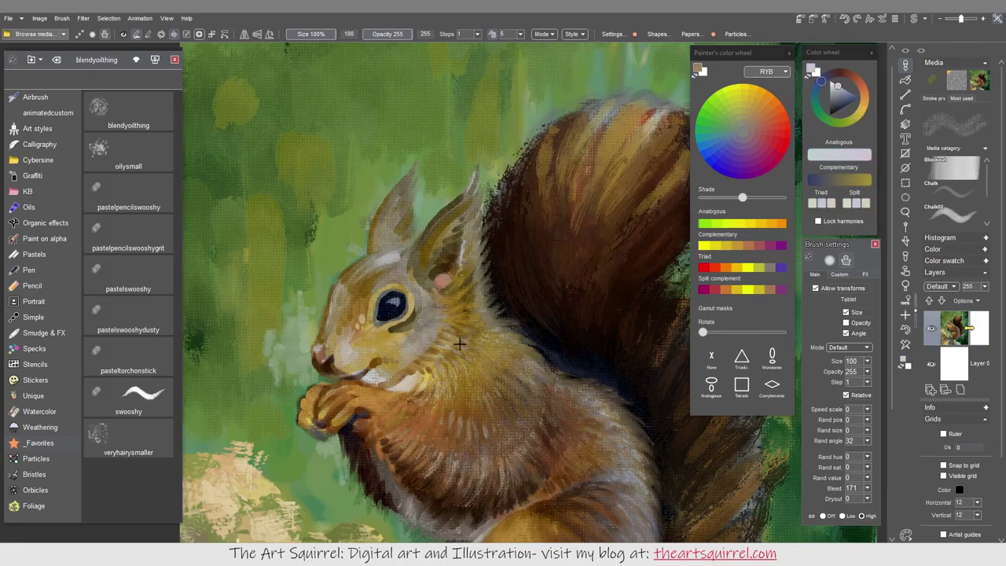
# Brush dusty pale highlights over the ears and face, and soften the lower thigh fur
pyautogui.keyDown('alt'); pyautogui.click(375, 239); pyautogui.keyUp('alt')
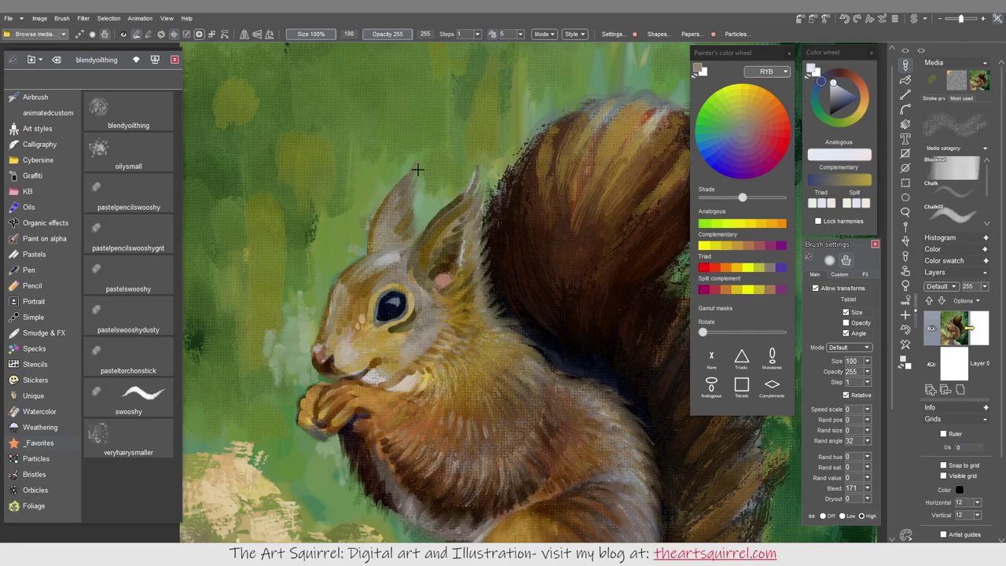
pyautogui.moveTo(572, 398); pyautogui.dragTo(510, 362)
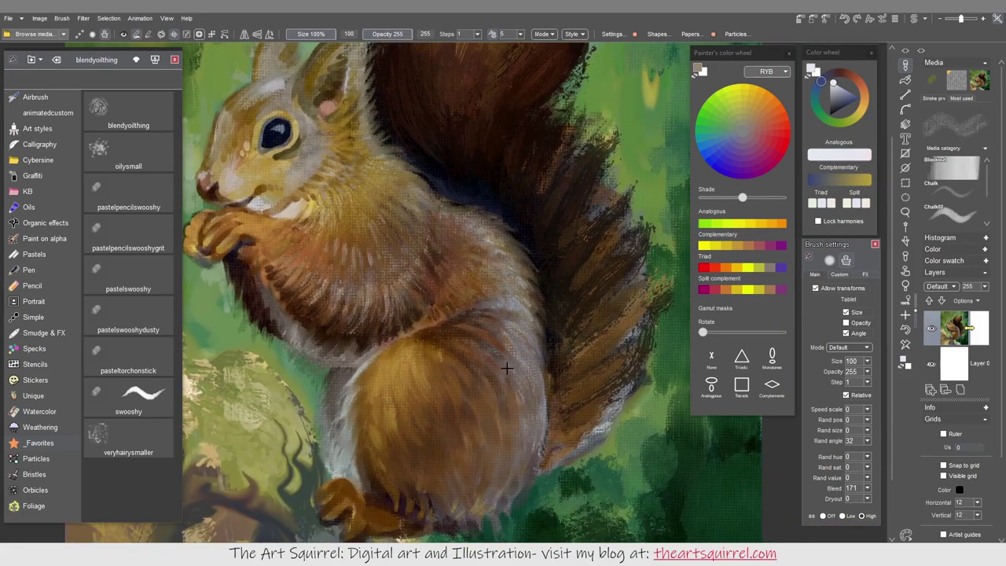
pyautogui.keyDown('alt'); pyautogui.click(492, 460); pyautogui.keyUp('alt')
pyautogui.moveTo(491, 460); pyautogui.dragTo(501, 469)
# Add dusty grey and golden-brown fur strokes along the tail's outer edge and upper curl
pyautogui.keyDown('alt'); pyautogui.click(648, 330); pyautogui.keyUp('alt')
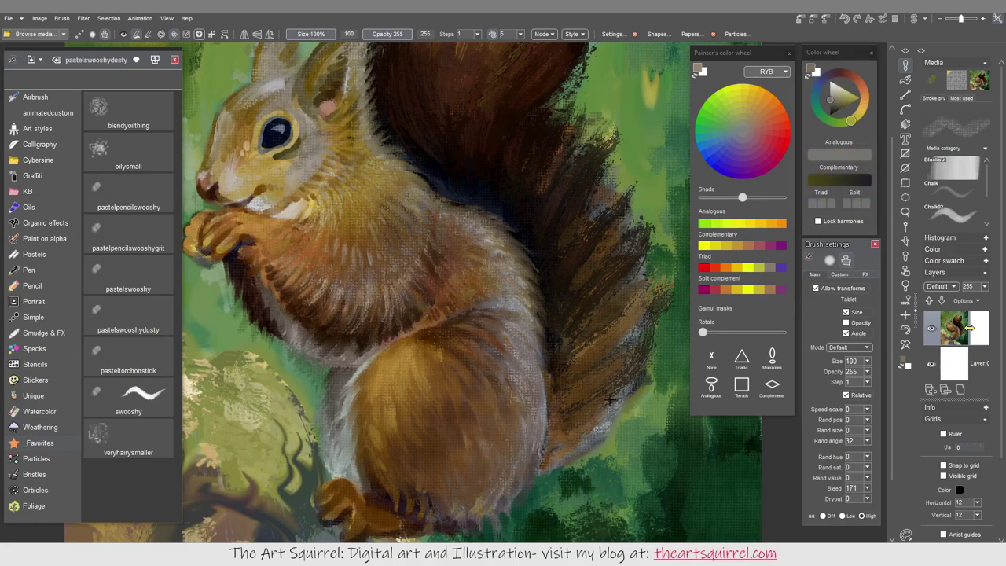
pyautogui.moveTo(649, 346)
pyautogui.mouseDown()
pyautogui.moveTo(662, 232)
pyautogui.moveTo(657, 368)
pyautogui.moveTo(684, 451)
pyautogui.mouseUp()
pyautogui.moveTo(572, 158); pyautogui.dragTo(574, 267)
pyautogui.keyDown('alt'); pyautogui.click(508, 168); pyautogui.keyUp('alt')
pyautogui.moveTo(508, 168); pyautogui.dragTo(468, 224)
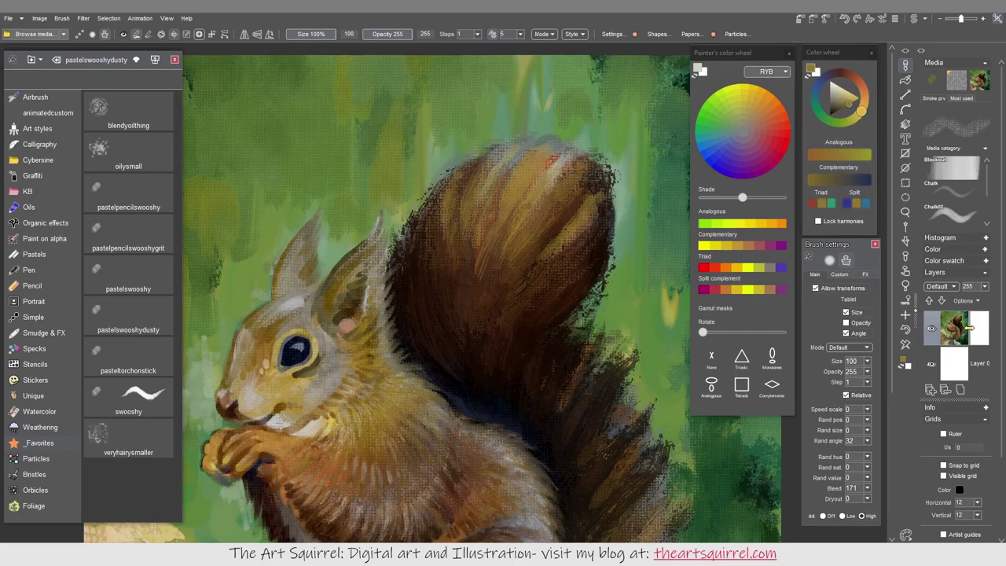
pyautogui.moveTo(670, 397); pyautogui.dragTo(605, 276)
# Draw brown and grey hair strokes over the lower tail with the pastelpencilswooshygrit brush
pyautogui.press('2')
pyautogui.keyDown('alt'); pyautogui.click(554, 413); pyautogui.keyUp('alt')
pyautogui.moveTo(554, 421); pyautogui.dragTo(510, 277)
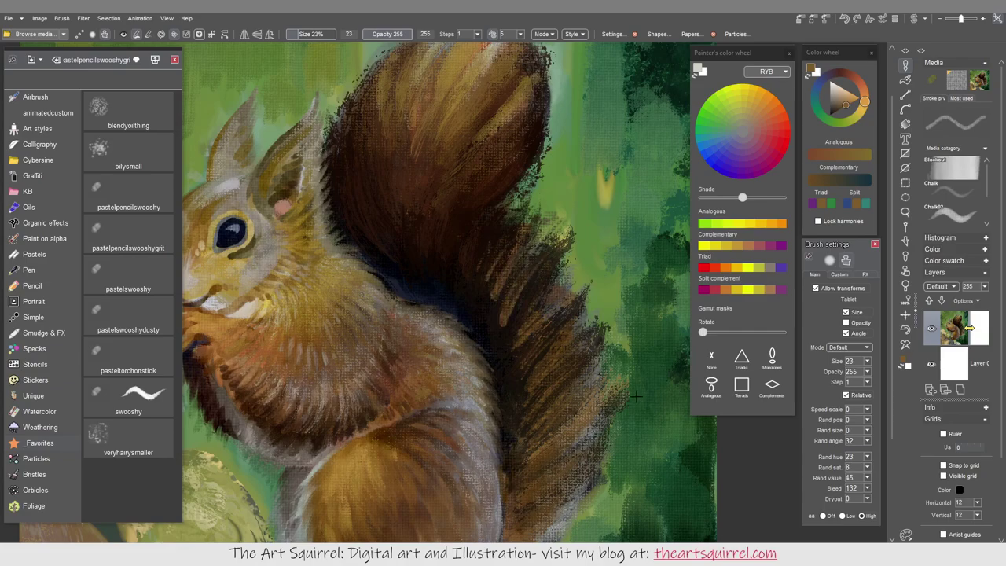
pyautogui.moveTo(574, 424); pyautogui.dragTo(569, 333)
pyautogui.keyDown('alt'); pyautogui.click(565, 393); pyautogui.keyUp('alt')
pyautogui.moveTo(542, 417)
pyautogui.mouseDown()
pyautogui.moveTo(599, 340)
pyautogui.moveTo(581, 307)
pyautogui.mouseUp()
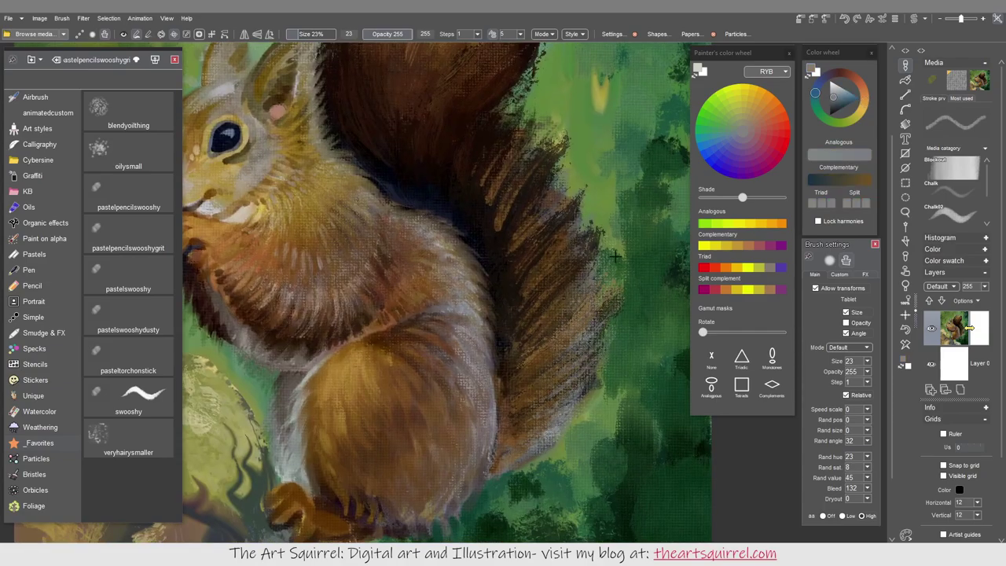
# Paint fine fur strokes along the outer edge of the lower tail in sampled grey, brown and near-black using pastelpencilswooshygrit
pyautogui.keyDown('alt'); pyautogui.click(565, 425); pyautogui.keyUp('alt')
pyautogui.moveTo(550, 452)
pyautogui.mouseDown()
pyautogui.moveTo(561, 393)
pyautogui.moveTo(605, 299)
pyautogui.mouseUp()
pyautogui.keyDown('alt'); pyautogui.click(521, 441); pyautogui.keyUp('alt')
pyautogui.moveTo(577, 382)
pyautogui.mouseDown()
pyautogui.moveTo(598, 319)
pyautogui.moveTo(581, 292)
pyautogui.mouseUp()
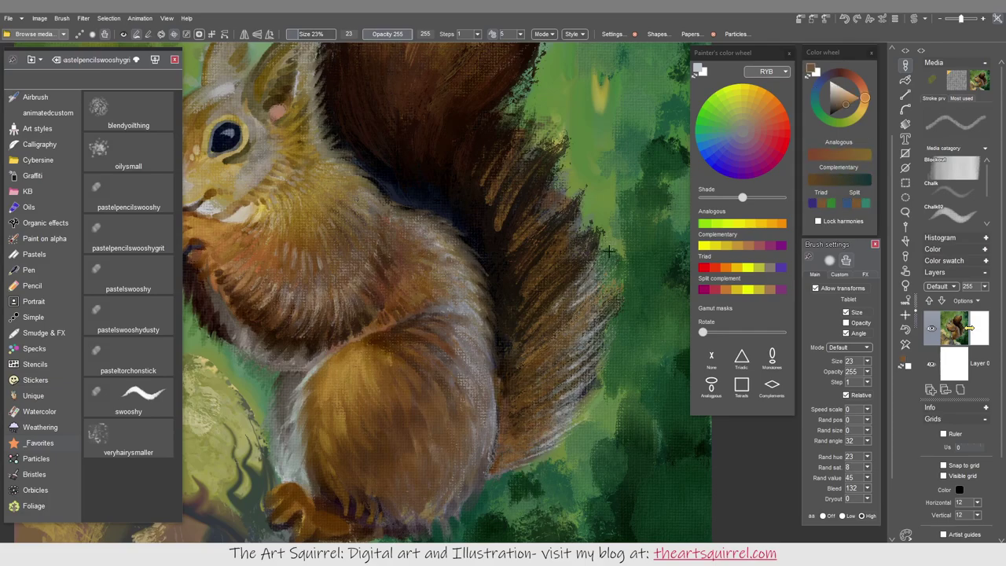
pyautogui.keyDown('alt'); pyautogui.click(525, 322); pyautogui.keyUp('alt')
pyautogui.moveTo(525, 323)
pyautogui.mouseDown()
pyautogui.moveTo(569, 358)
pyautogui.moveTo(561, 350)
pyautogui.moveTo(532, 390)
pyautogui.moveTo(571, 372)
pyautogui.moveTo(532, 423)
pyautogui.moveTo(561, 393)
pyautogui.moveTo(508, 423)
pyautogui.moveTo(510, 436)
pyautogui.moveTo(572, 425)
pyautogui.moveTo(583, 218)
pyautogui.moveTo(522, 298)
pyautogui.mouseUp()
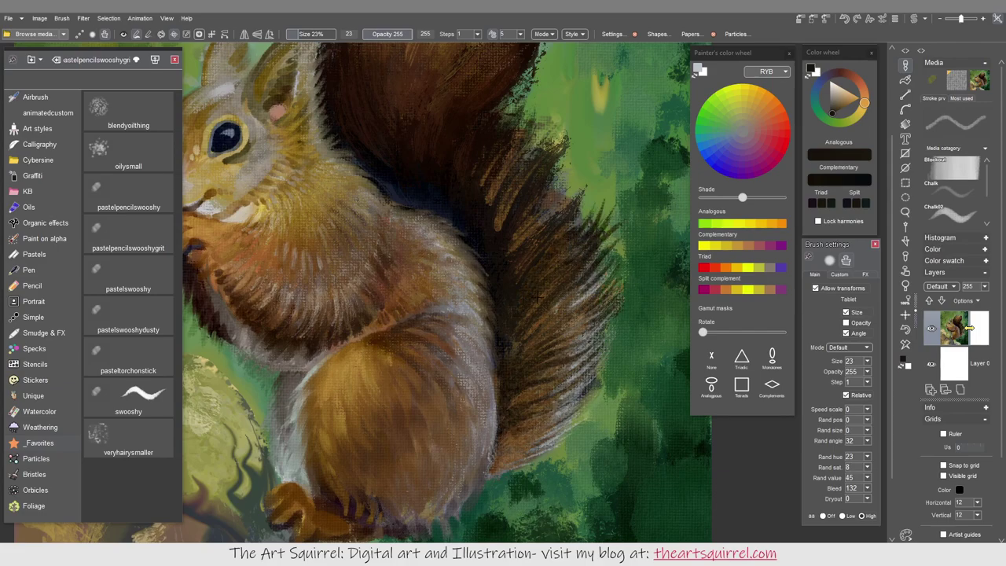
# Paint fur over the haunch with dark strokes across its top and sampled greys and golden browns over its lower part
pyautogui.moveTo(433, 347); pyautogui.dragTo(440, 323)
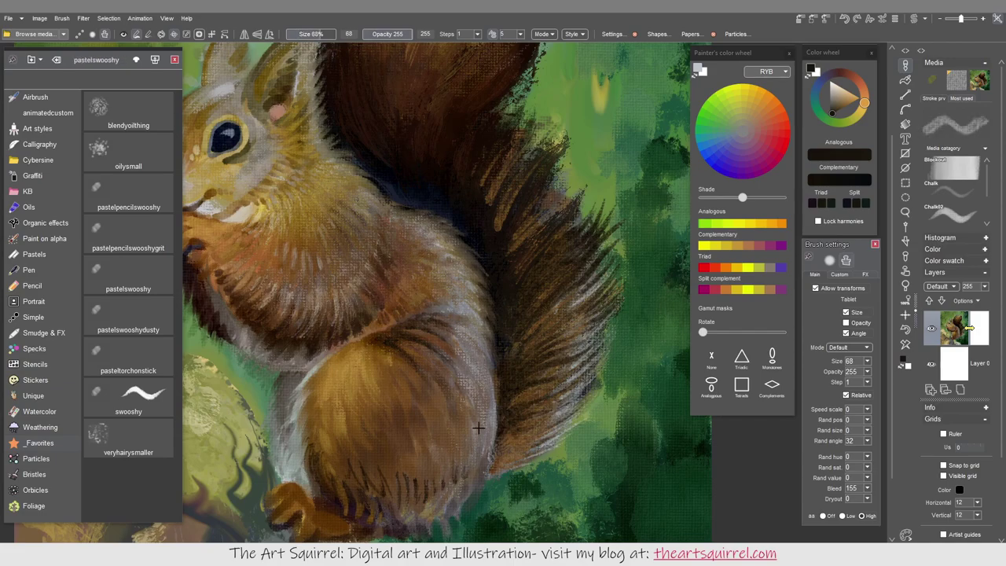
pyautogui.keyDown('alt'); pyautogui.click(408, 505); pyautogui.keyUp('alt')
pyautogui.keyDown('alt'); pyautogui.click(494, 406); pyautogui.keyUp('alt')
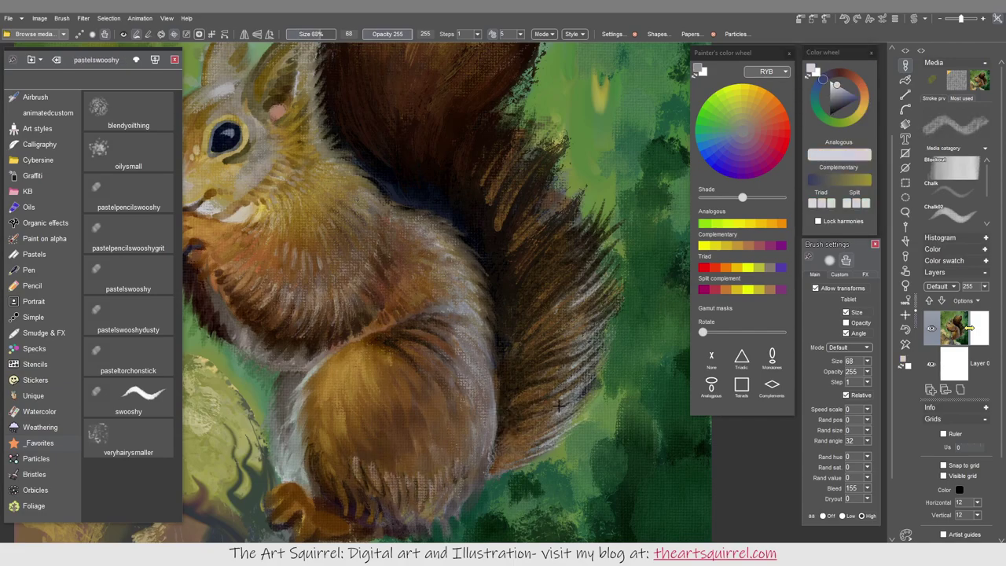
pyautogui.keyDown('alt'); pyautogui.click(397, 432); pyautogui.keyUp('alt')
pyautogui.keyDown('alt'); pyautogui.click(397, 432); pyautogui.keyUp('alt')
pyautogui.keyDown('alt'); pyautogui.click(419, 401); pyautogui.keyUp('alt')
pyautogui.keyDown('alt'); pyautogui.click(469, 417); pyautogui.keyUp('alt')
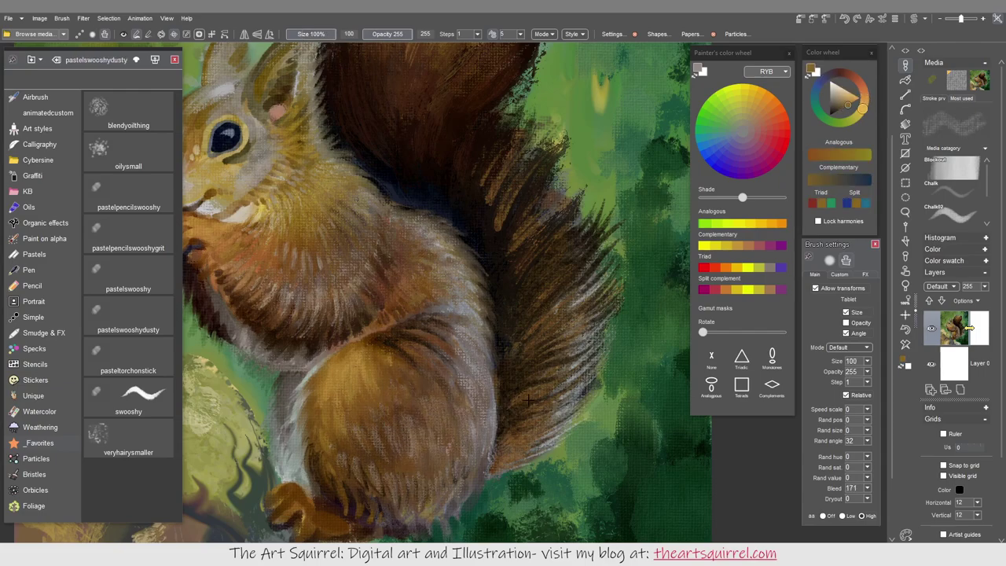
# Add fine dark brown fur strokes across the haunch with the pastelpencilswooshy brush at size 23
pyautogui.keyDown('alt'); pyautogui.click(593, 383); pyautogui.keyUp('alt')
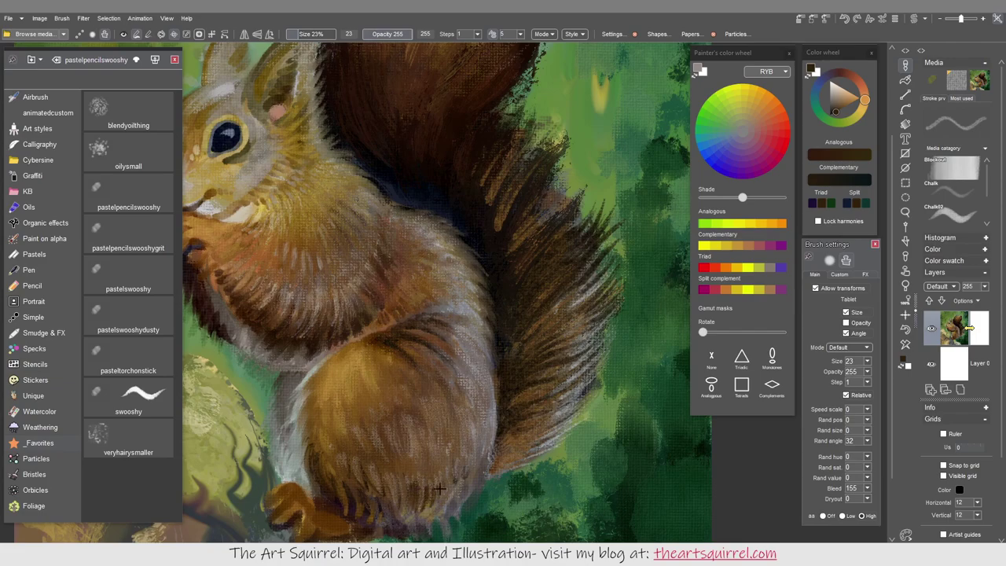
pyautogui.moveTo(481, 437); pyautogui.dragTo(487, 399)
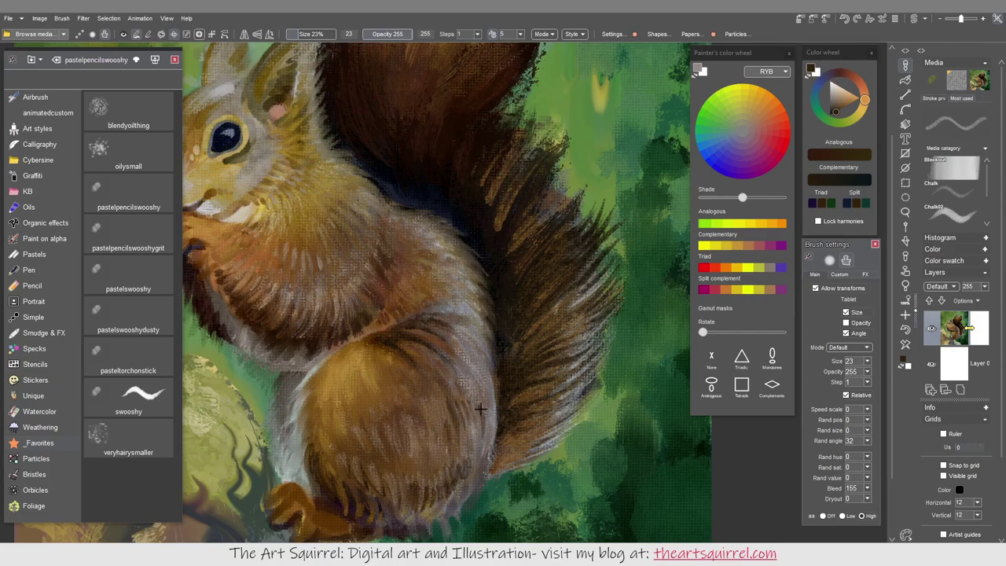
pyautogui.keyDown('alt'); pyautogui.click(389, 405); pyautogui.keyUp('alt')
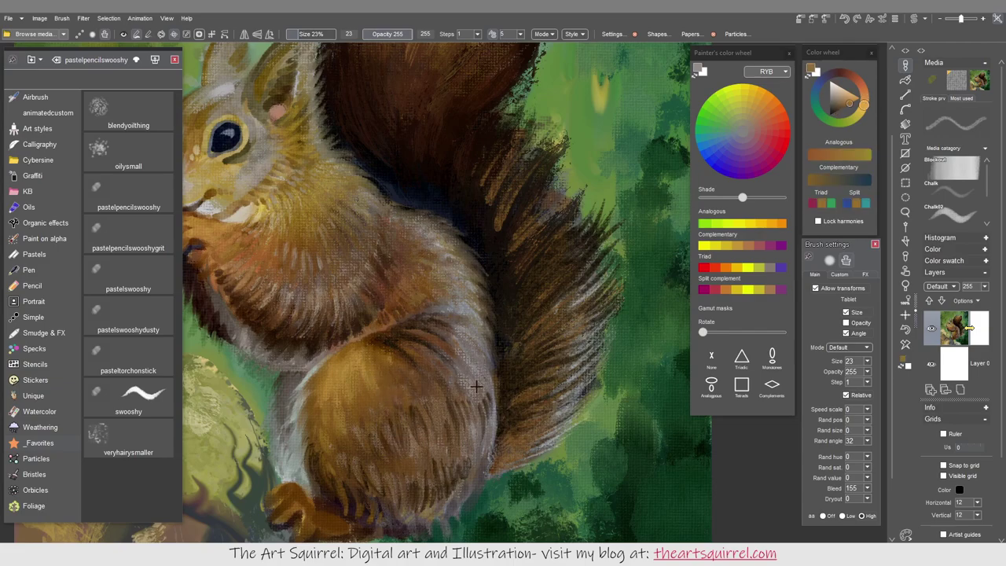
pyautogui.keyDown('alt'); pyautogui.click(391, 445); pyautogui.keyUp('alt')
pyautogui.moveTo(387, 357)
pyautogui.mouseDown()
pyautogui.moveTo(344, 352)
pyautogui.moveTo(349, 383)
pyautogui.moveTo(394, 379)
pyautogui.moveTo(311, 377)
pyautogui.moveTo(326, 411)
pyautogui.mouseUp()
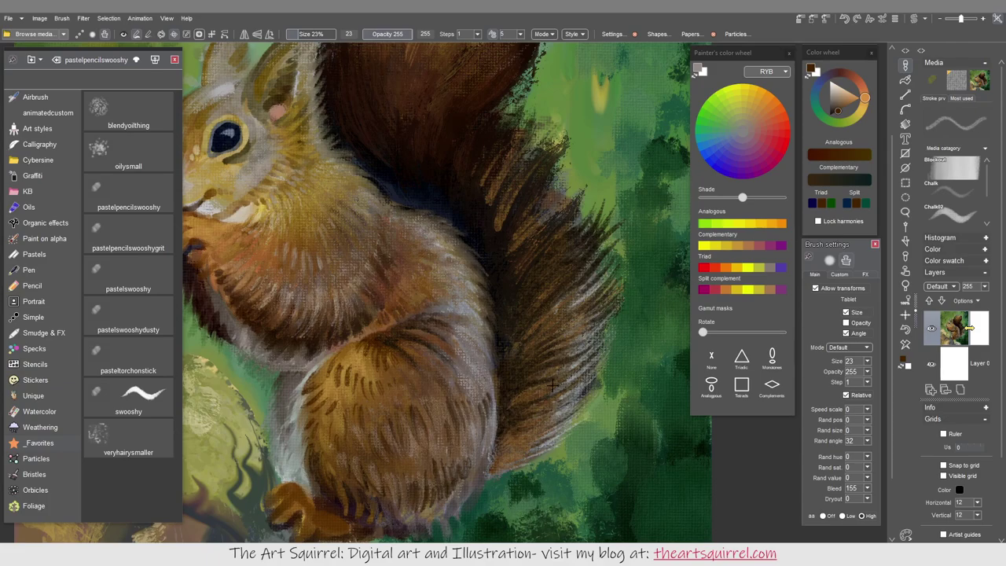
# Soften the haunch markings with sampled golden-brown strokes using the pastelswooshy brush at size 50
pyautogui.press('2')
pyautogui.moveTo(351, 411)
pyautogui.mouseDown()
pyautogui.moveTo(345, 366)
pyautogui.moveTo(382, 387)
pyautogui.moveTo(391, 376)
pyautogui.mouseUp()
pyautogui.keyDown('alt'); pyautogui.click(393, 384); pyautogui.keyUp('alt')
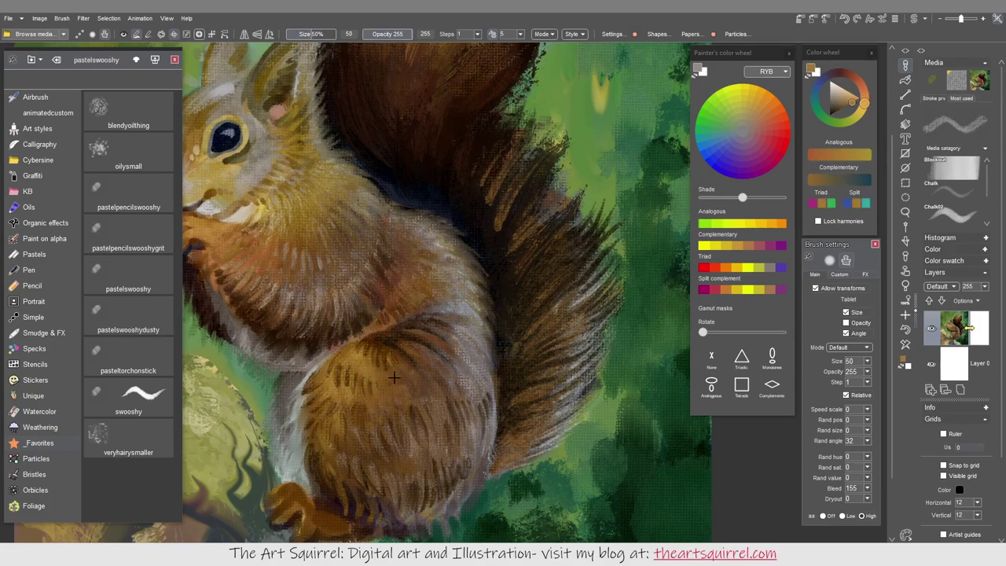
pyautogui.keyDown('alt'); pyautogui.click(389, 352); pyautogui.keyUp('alt')
pyautogui.keyDown('alt'); pyautogui.click(348, 404); pyautogui.keyUp('alt')
pyautogui.keyDown('alt'); pyautogui.click(310, 440); pyautogui.keyUp('alt')
# Brush sampled light and brownish greys into the fur along the rear and lower edge of the haunch
pyautogui.keyDown('alt'); pyautogui.click(499, 425); pyautogui.keyUp('alt')
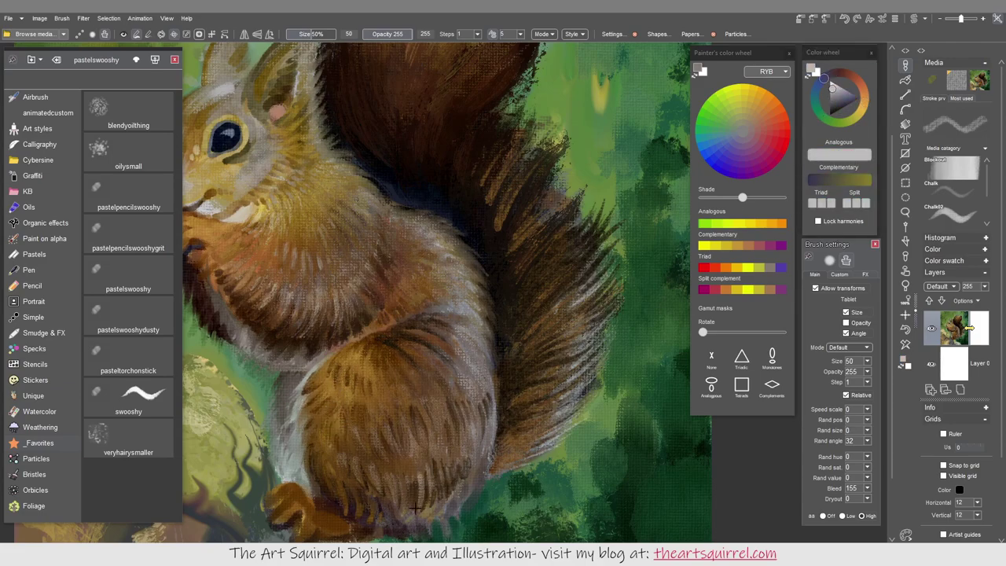
pyautogui.keyDown('alt'); pyautogui.click(460, 471); pyautogui.keyUp('alt')
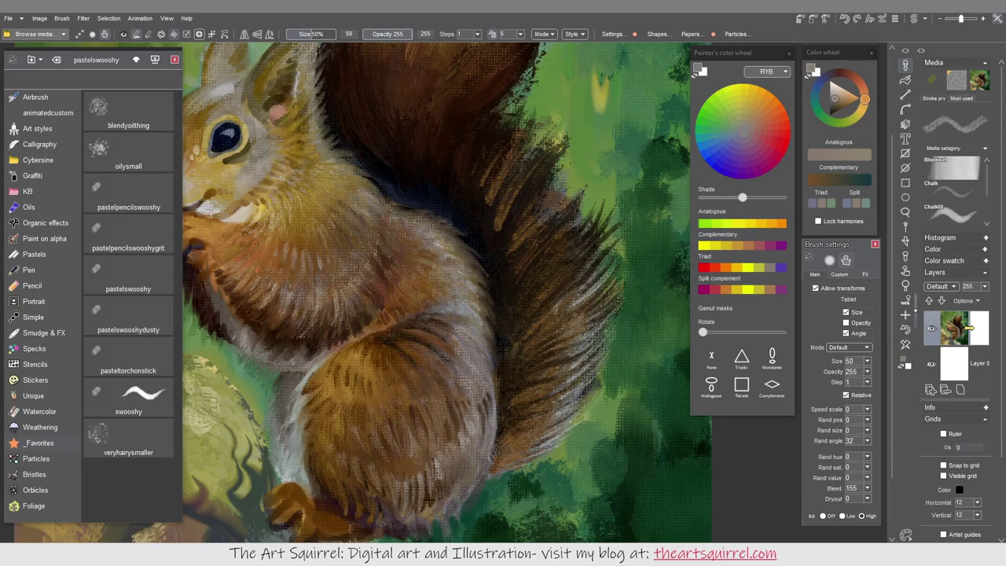
pyautogui.keyDown('alt'); pyautogui.click(476, 440); pyautogui.keyUp('alt')
pyautogui.keyDown('alt'); pyautogui.click(421, 406); pyautogui.keyUp('alt')
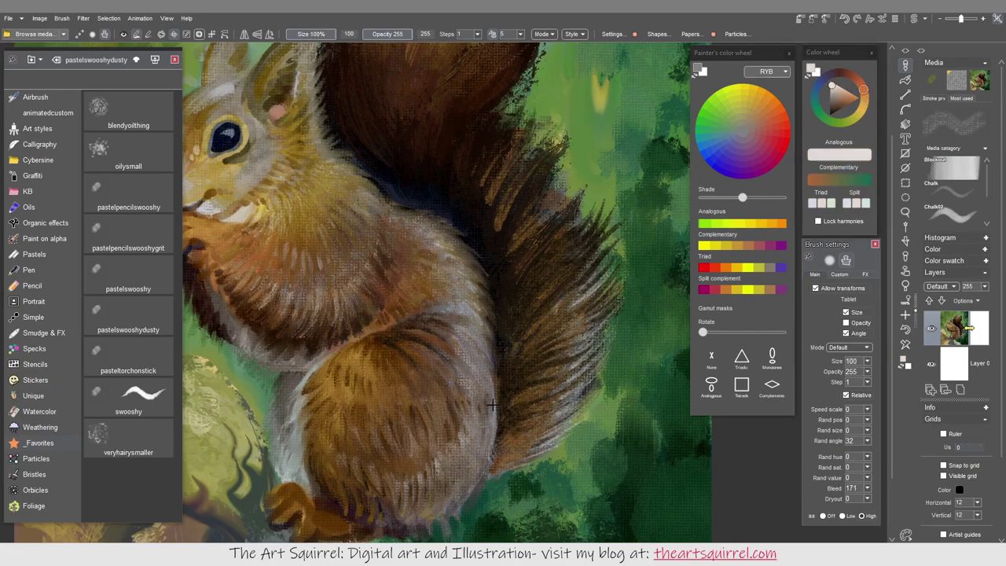
# Add fine pale highlight hairs to the lower haunch and along the back with pastelpencilswooshygrit at size 23
pyautogui.press('b')
pyautogui.moveTo(456, 467)
pyautogui.mouseDown()
pyautogui.moveTo(474, 425)
pyautogui.moveTo(428, 493)
pyautogui.mouseUp()
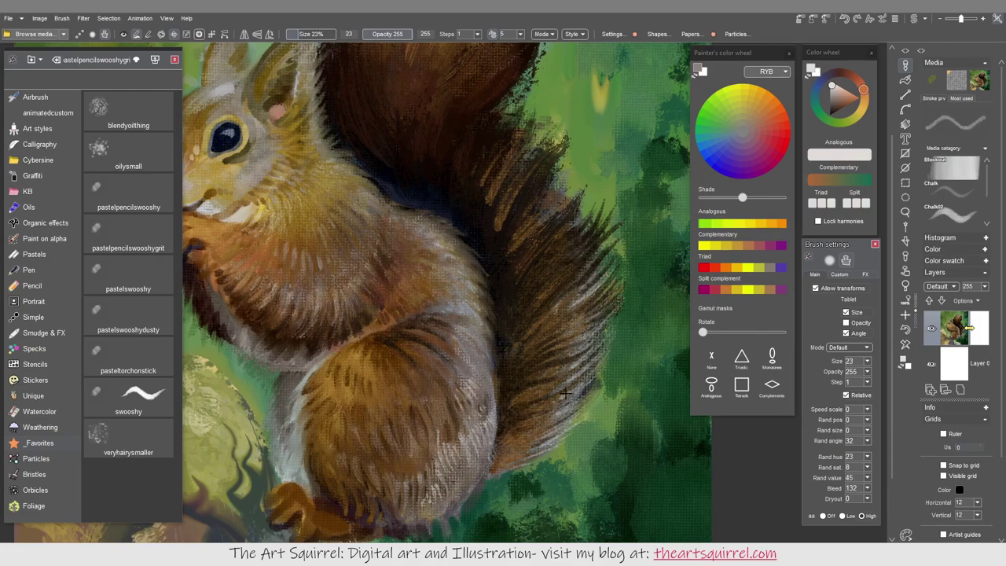
pyautogui.moveTo(482, 325)
pyautogui.mouseDown()
pyautogui.moveTo(479, 280)
pyautogui.moveTo(456, 250)
pyautogui.mouseUp()
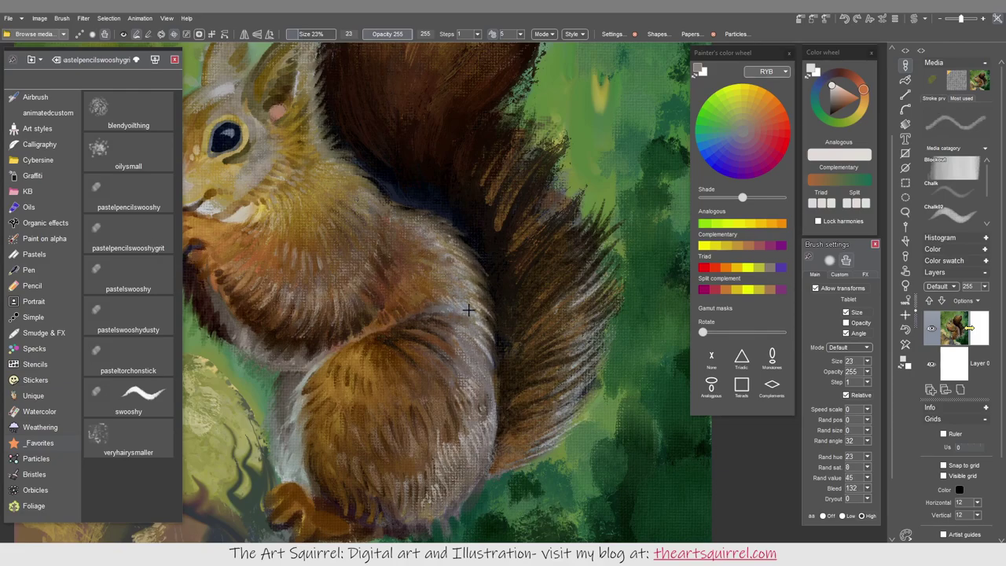
# Fit the whole painting in view and touch up the haunch and back fur with sampled gold and near-black
pyautogui.hotkey('ctrl', '0')
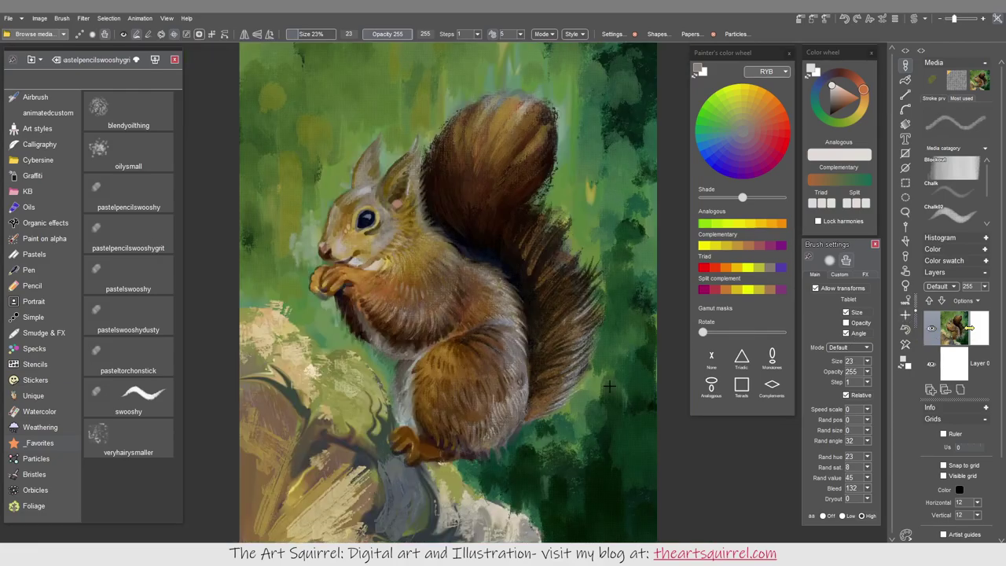
pyautogui.keyDown('alt'); pyautogui.click(459, 408); pyautogui.keyUp('alt')
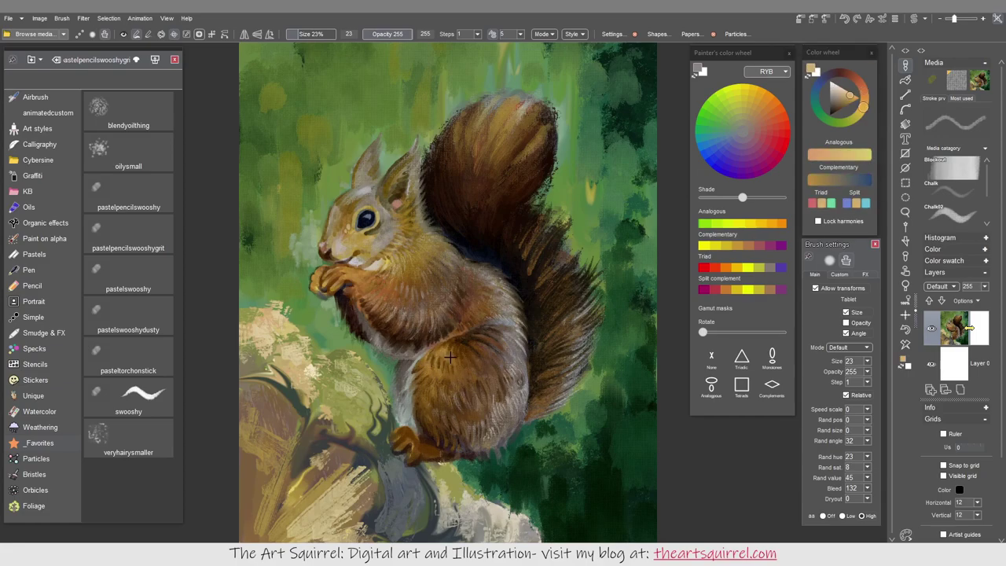
pyautogui.keyDown('alt'); pyautogui.click(495, 272); pyautogui.keyUp('alt')
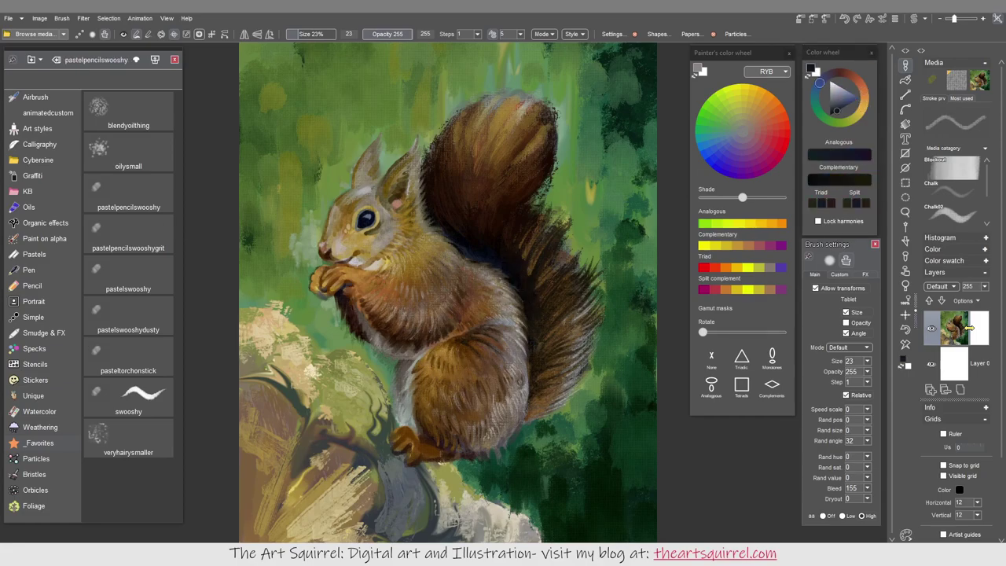
pyautogui.click(128, 275)
# Blend the haunch's rear and lower edges into the tail with sampled grey-brown tones using pastelswooshy at size 68
pyautogui.keyDown('alt'); pyautogui.click(515, 409); pyautogui.keyUp('alt')
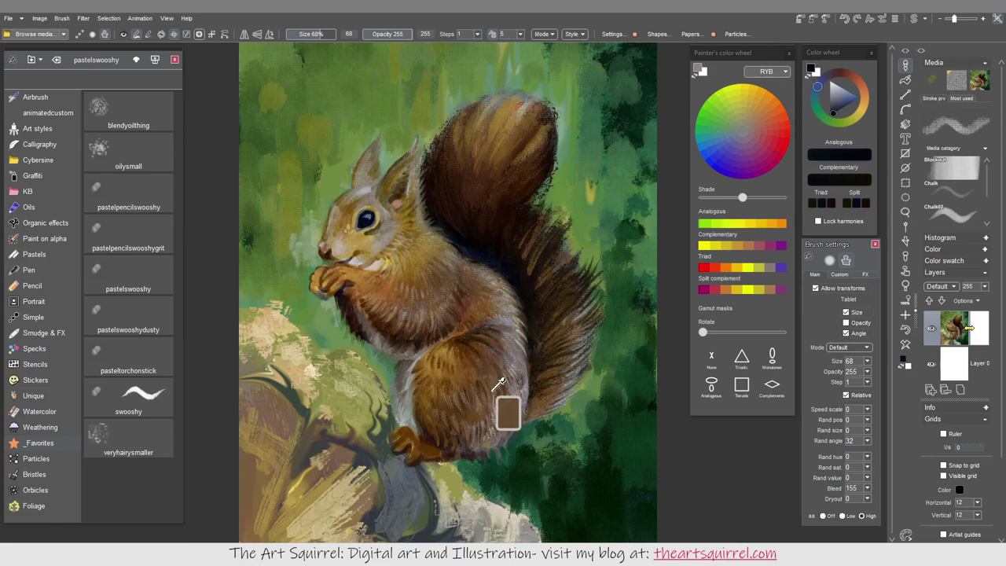
pyautogui.keyDown('alt'); pyautogui.click(512, 410); pyautogui.keyUp('alt')
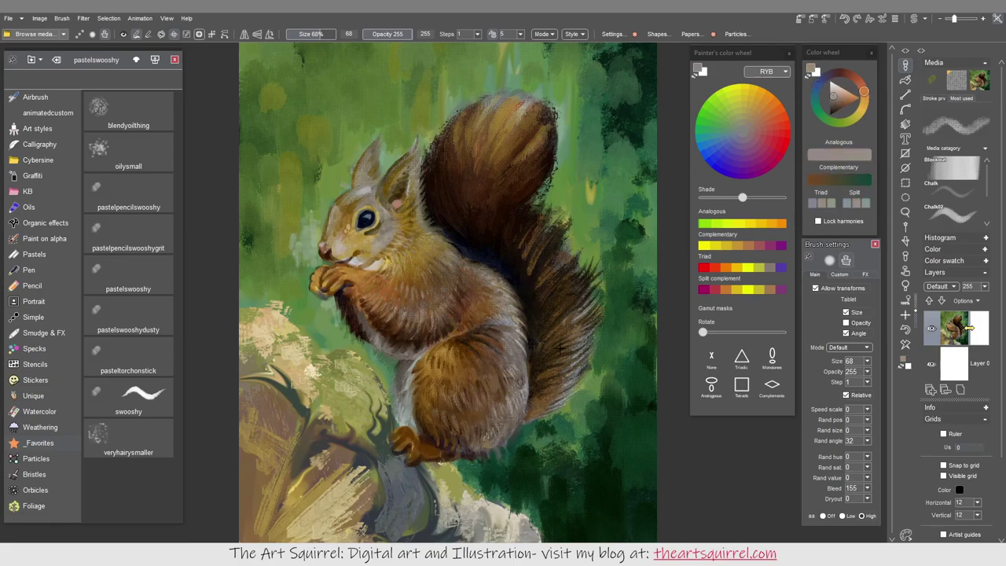
pyautogui.keyDown('alt'); pyautogui.click(516, 433); pyautogui.keyUp('alt')
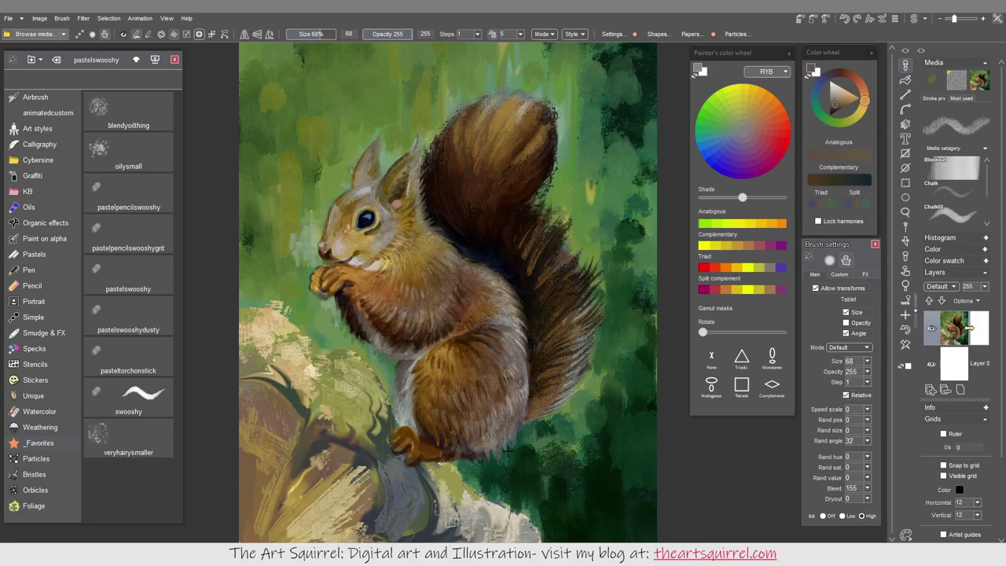
pyautogui.keyDown('alt'); pyautogui.click(521, 391); pyautogui.keyUp('alt')
pyautogui.keyDown('alt'); pyautogui.click(527, 392); pyautogui.keyUp('alt')
pyautogui.keyDown('alt'); pyautogui.click(530, 384); pyautogui.keyUp('alt')
pyautogui.keyDown('alt'); pyautogui.click(530, 360); pyautogui.keyUp('alt')
pyautogui.keyDown('alt'); pyautogui.click(564, 366); pyautogui.keyUp('alt')
pyautogui.keyDown('alt'); pyautogui.click(563, 363); pyautogui.keyUp('alt')
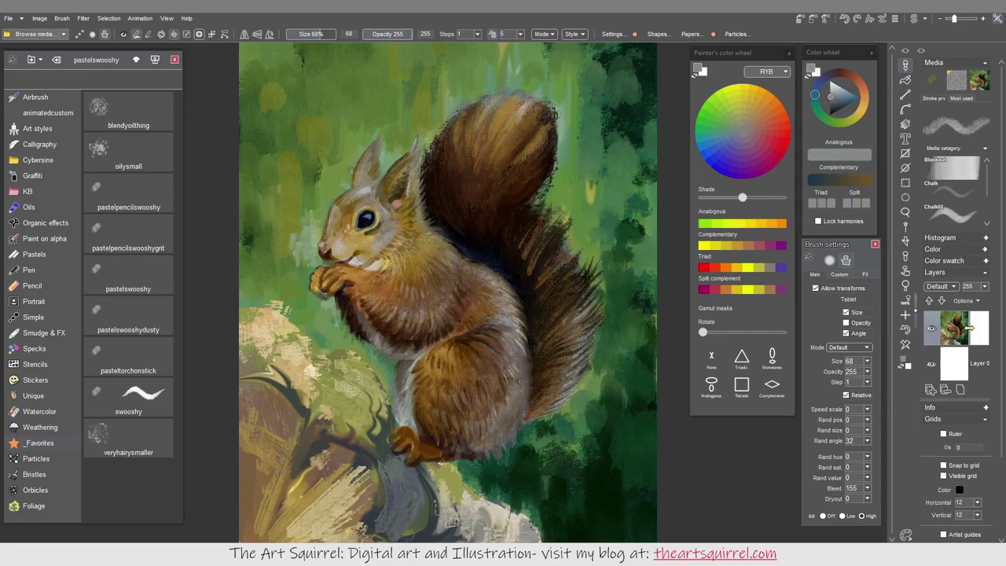
# Sample golden browns and warm up the fur of the haunch, the hind foot and the front paws
pyautogui.keyDown('alt'); pyautogui.click(491, 342); pyautogui.keyUp('alt')
pyautogui.keyDown('alt'); pyautogui.click(487, 342); pyautogui.keyUp('alt')
pyautogui.keyDown('alt'); pyautogui.click(484, 340); pyautogui.keyUp('alt')
pyautogui.keyDown('alt'); pyautogui.click(440, 433); pyautogui.keyUp('alt')
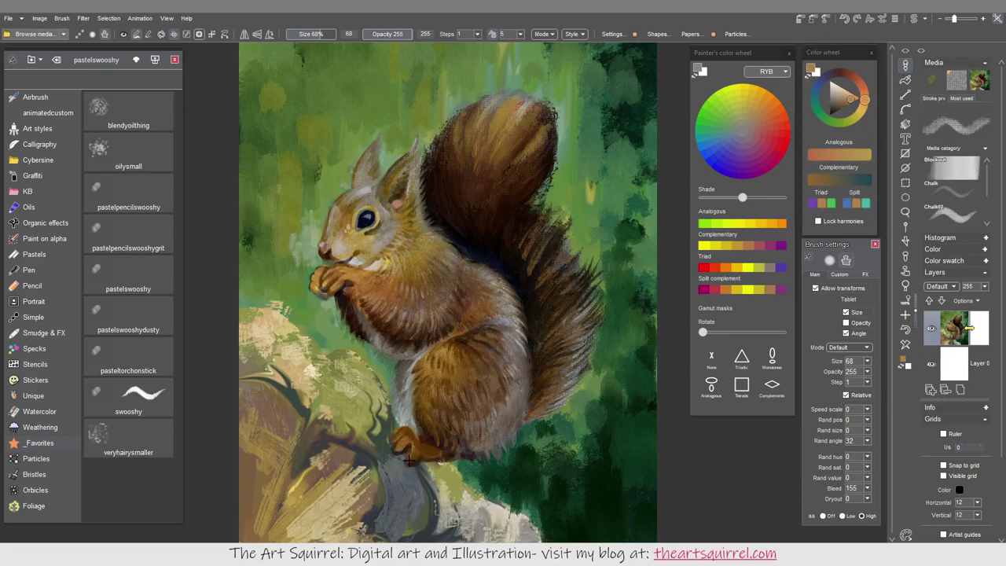
pyautogui.keyDown('alt'); pyautogui.click(339, 270); pyautogui.keyUp('alt')
pyautogui.keyDown('alt'); pyautogui.click(334, 273); pyautogui.keyUp('alt')
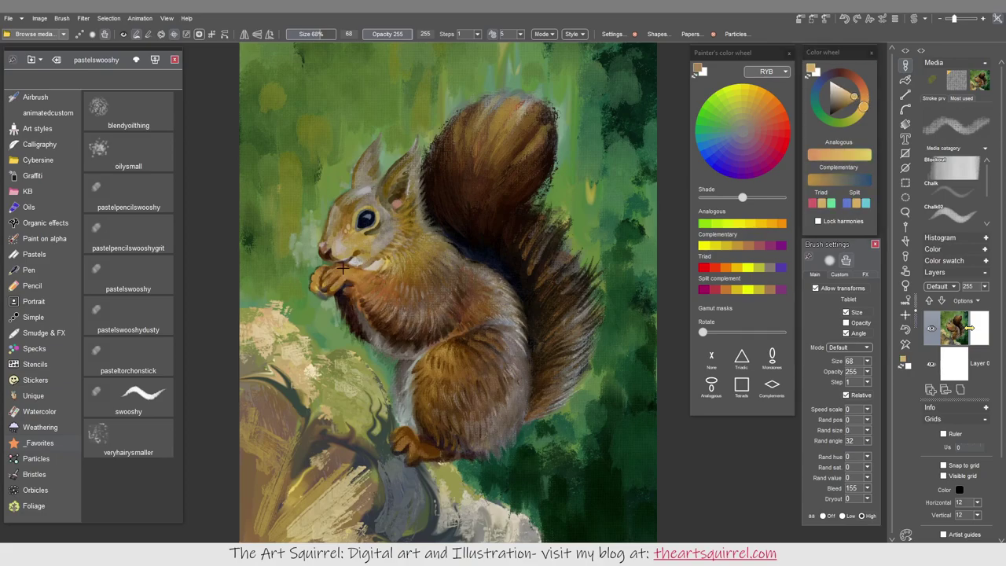
# Refine both ears and the fur behind them with soft strokes in sampled olive-brown and pale beige
pyautogui.keyDown('alt'); pyautogui.click(423, 223); pyautogui.keyUp('alt')
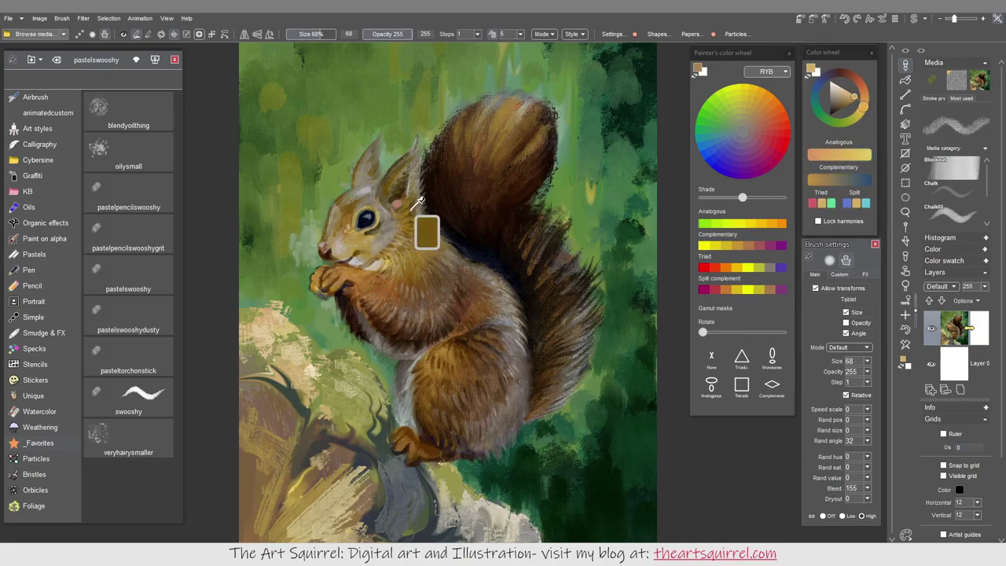
pyautogui.keyDown('alt'); pyautogui.click(367, 167); pyautogui.keyUp('alt')
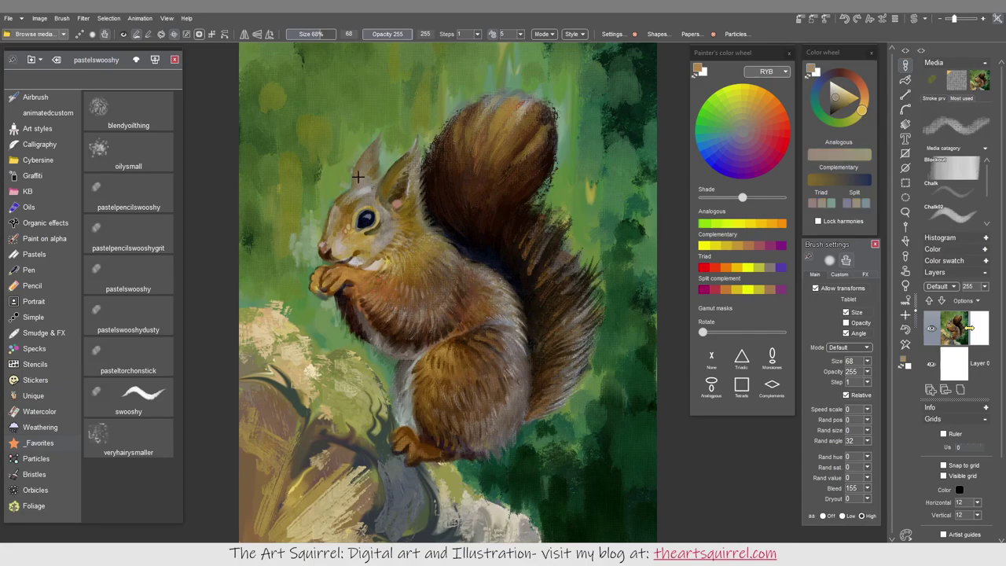
pyautogui.keyDown('alt'); pyautogui.click(421, 208); pyautogui.keyUp('alt')
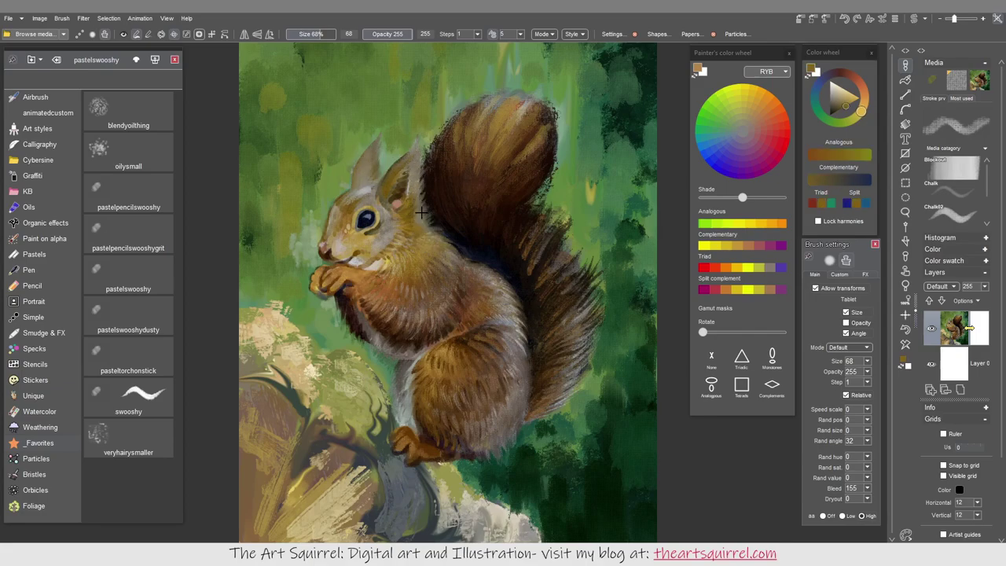
pyautogui.keyDown('alt'); pyautogui.click(396, 175); pyautogui.keyUp('alt')
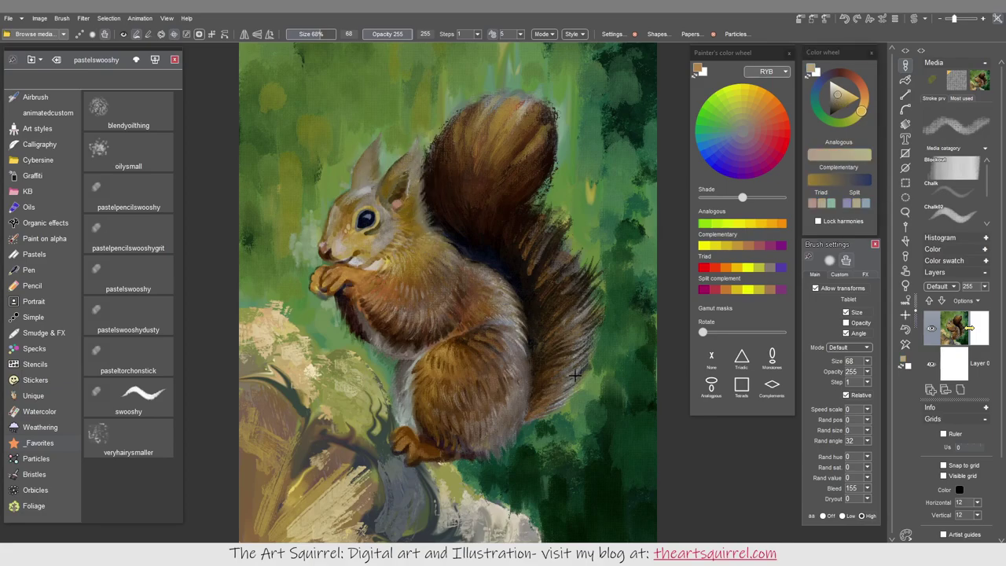
pyautogui.keyDown('alt'); pyautogui.click(356, 179); pyautogui.keyUp('alt')
pyautogui.moveTo(375, 142); pyautogui.dragTo(408, 156)
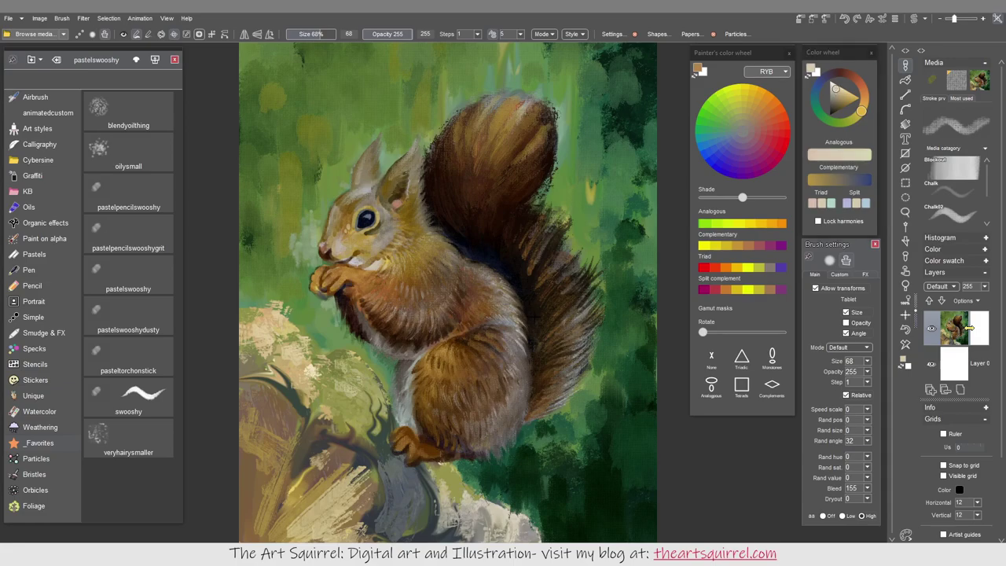
# Soften the fur along the squirrel's back with sampled reddish-brown and light grey strokes
pyautogui.keyDown('alt'); pyautogui.click(495, 300); pyautogui.keyUp('alt')
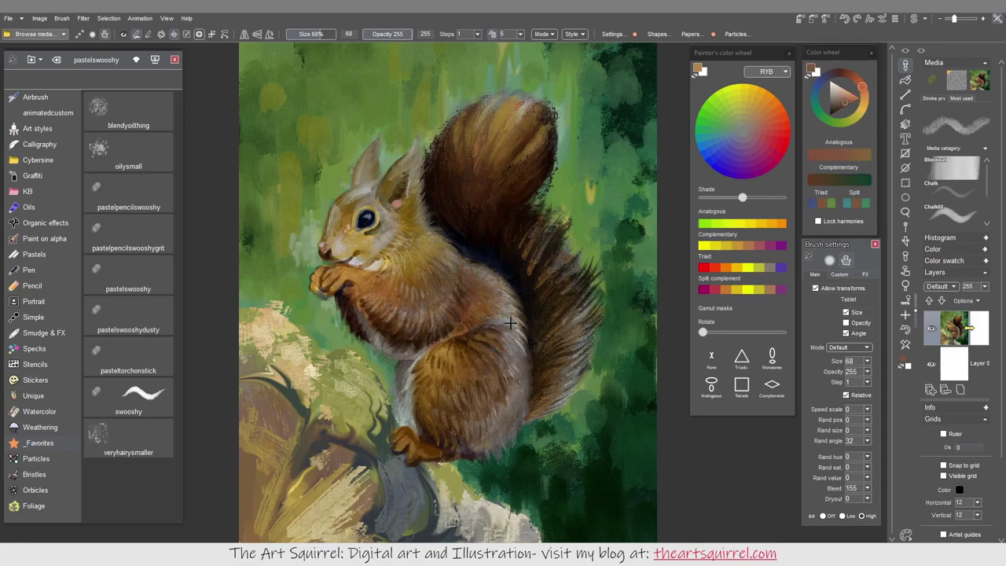
pyautogui.keyDown('alt'); pyautogui.click(524, 320); pyautogui.keyUp('alt')
pyautogui.keyDown('alt'); pyautogui.click(492, 306); pyautogui.keyUp('alt')
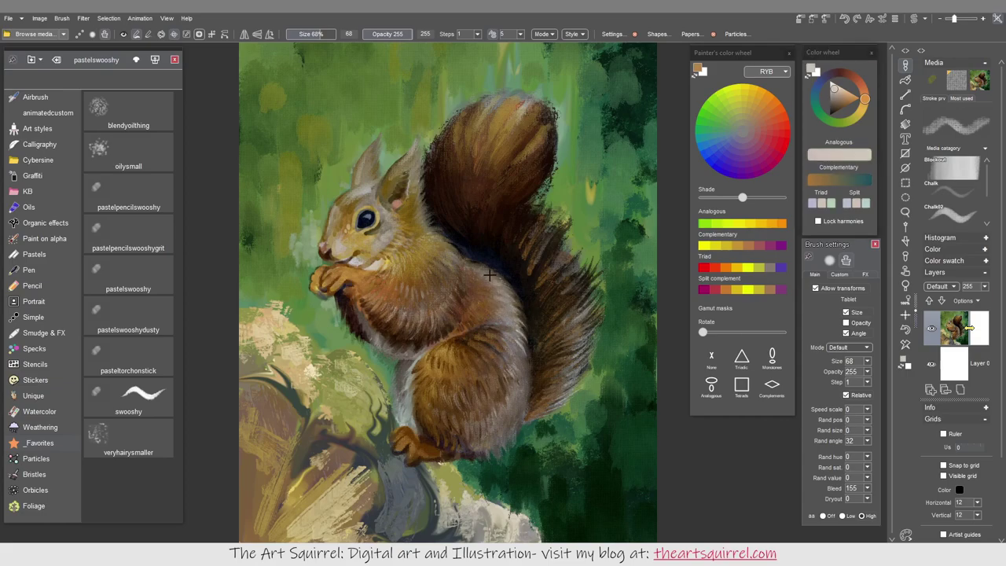
# Brush sampled fur tones over the lower tail and blend them into the rear edge of the haunch
pyautogui.keyDown('alt'); pyautogui.click(591, 363); pyautogui.keyUp('alt')
pyautogui.keyDown('alt'); pyautogui.click(632, 312); pyautogui.keyUp('alt')
pyautogui.moveTo(546, 302)
pyautogui.mouseDown()
pyautogui.moveTo(538, 324)
pyautogui.moveTo(573, 346)
pyautogui.moveTo(542, 389)
pyautogui.mouseUp()
pyautogui.moveTo(574, 353); pyautogui.dragTo(554, 385)
pyautogui.keyDown('alt'); pyautogui.click(554, 385); pyautogui.keyUp('alt')
pyautogui.keyDown('alt'); pyautogui.click(550, 392); pyautogui.keyUp('alt')
pyautogui.keyDown('alt'); pyautogui.click(524, 402); pyautogui.keyUp('alt')
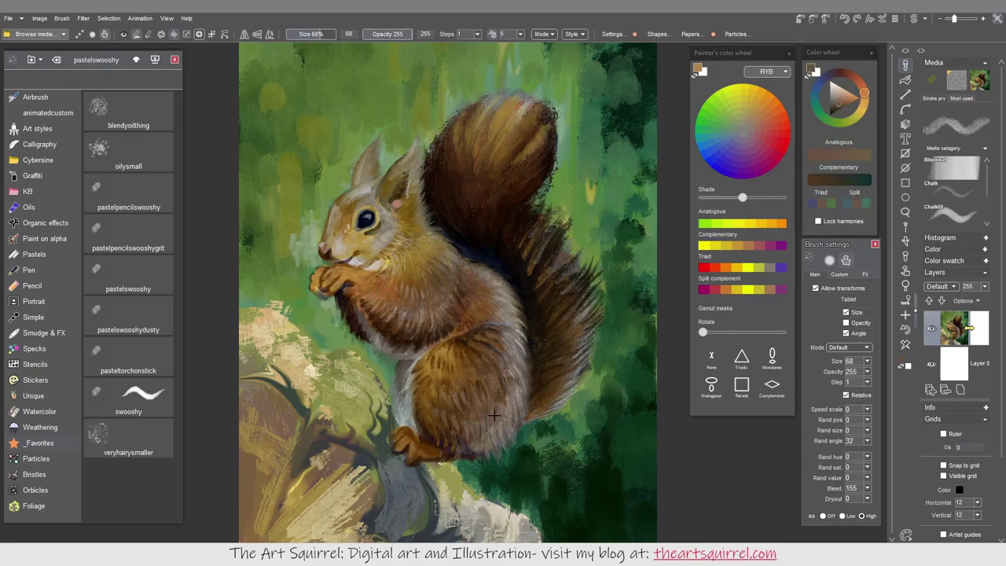
pyautogui.keyDown('alt'); pyautogui.click(516, 377); pyautogui.keyUp('alt')
pyautogui.moveTo(591, 352); pyautogui.dragTo(580, 327)
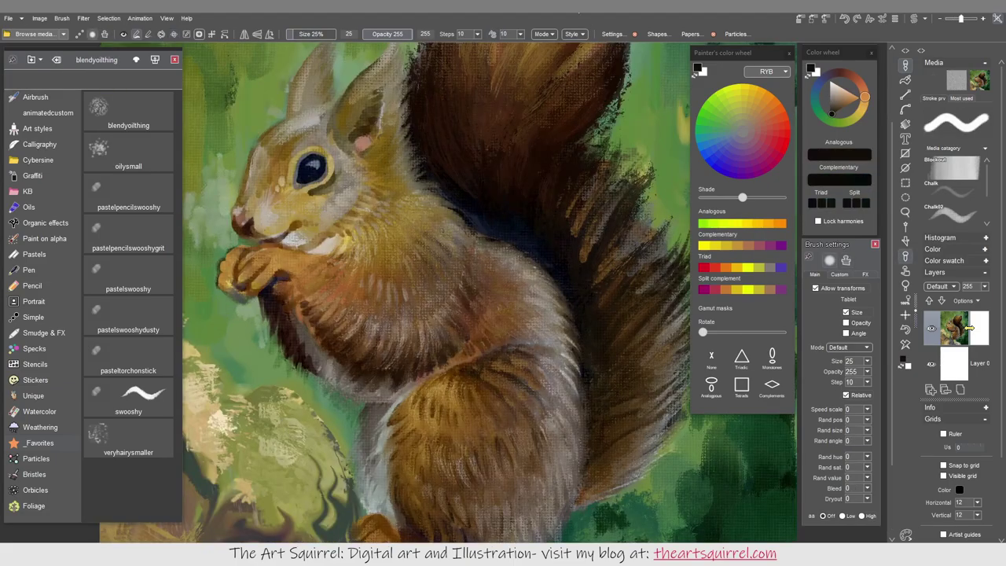
# Sample grey and cream tones and brush pale fur along the belly and front of the haunch with pastelswooshydusty and pastelpencilswooshy
pyautogui.click(159, 270)
pyautogui.click(128, 319)
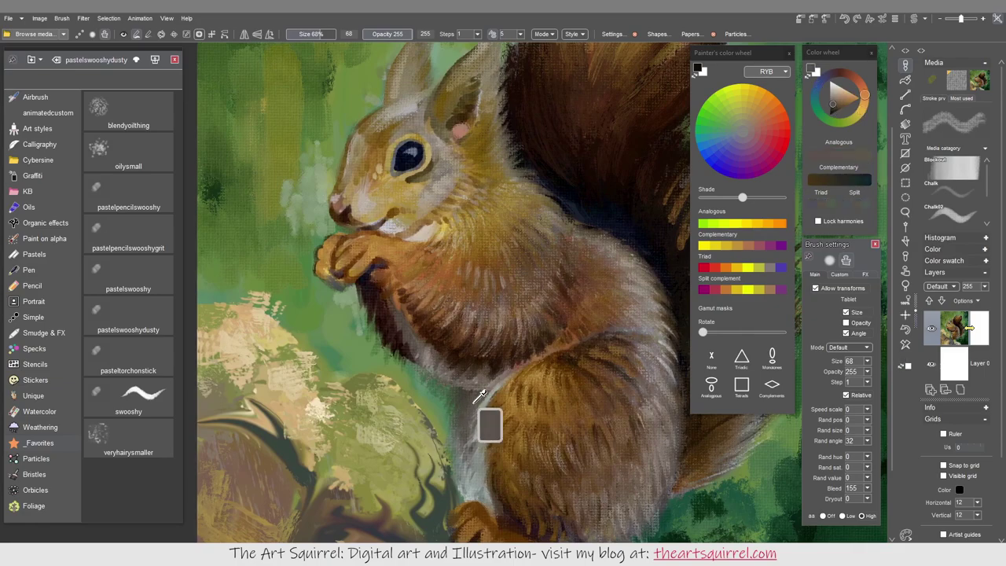
pyautogui.keyDown('alt'); pyautogui.click(455, 411); pyautogui.keyUp('alt')
pyautogui.keyDown('alt'); pyautogui.click(457, 411); pyautogui.keyUp('alt')
pyautogui.keyDown('alt'); pyautogui.click(529, 423); pyautogui.keyUp('alt')
pyautogui.click(157, 224)
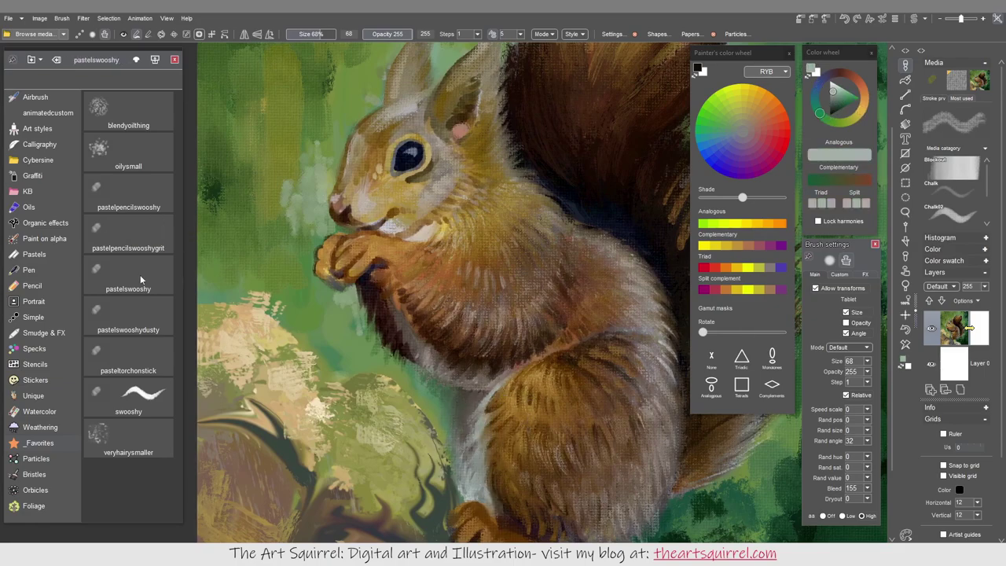
pyautogui.keyDown('alt'); pyautogui.click(478, 408); pyautogui.keyUp('alt')
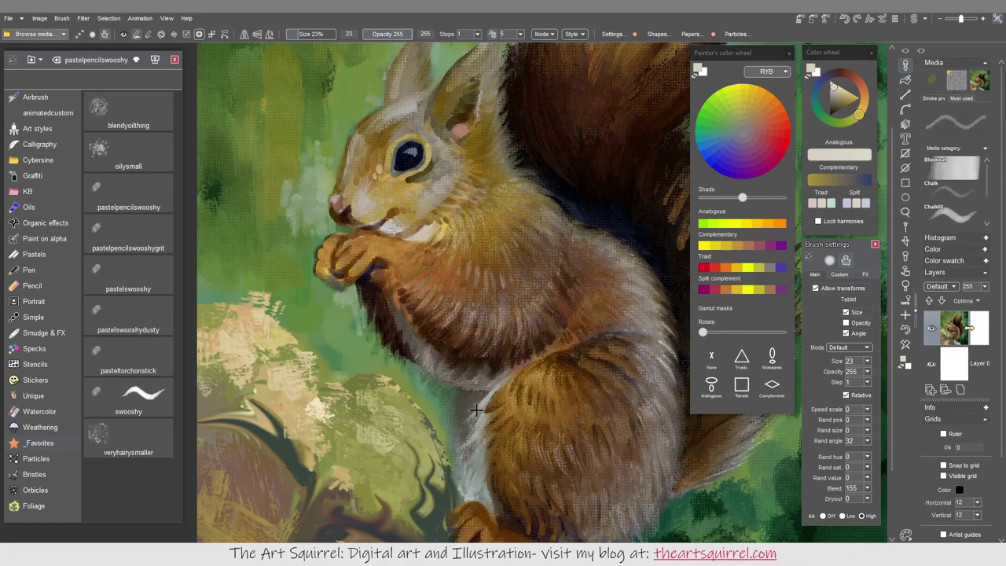
# Shade and define the hind foot and its join with the haunch in sampled golden and dark browns using pastelpencilswooshy
pyautogui.keyDown('alt'); pyautogui.click(511, 462); pyautogui.keyUp('alt')
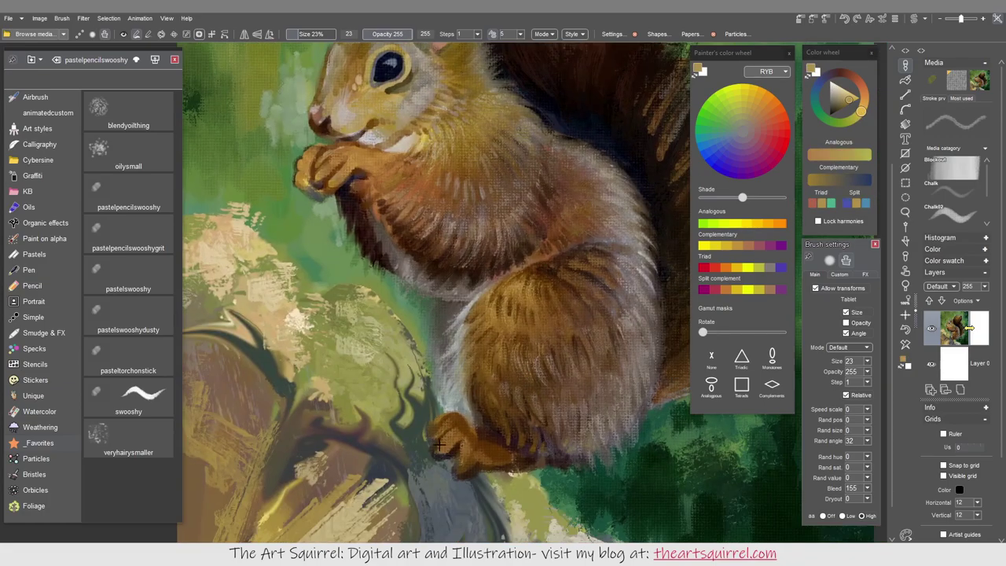
pyautogui.keyDown('alt'); pyautogui.click(454, 426); pyautogui.keyUp('alt')
pyautogui.keyDown('alt'); pyautogui.click(486, 459); pyautogui.keyUp('alt')
pyautogui.keyDown('alt'); pyautogui.click(549, 427); pyautogui.keyUp('alt')
pyautogui.moveTo(534, 437)
pyautogui.mouseDown()
pyautogui.moveTo(557, 467)
pyautogui.moveTo(553, 448)
pyautogui.mouseUp()
# Paint dark blue-grey claws on the front paws and hind foot, and deepen the foot's shadows with sampled dark brown
pyautogui.keyDown('alt'); pyautogui.click(333, 211); pyautogui.keyUp('alt')
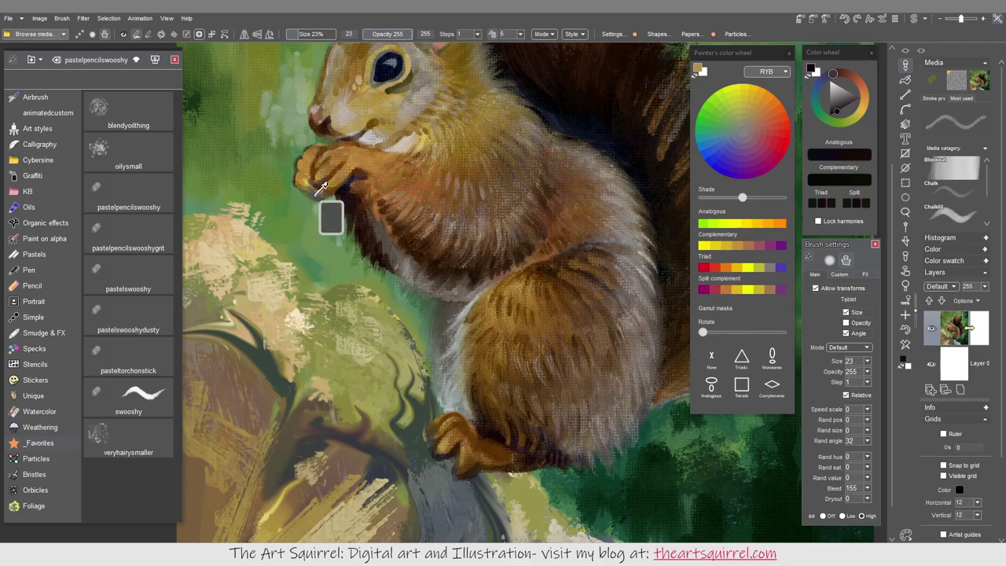
pyautogui.keyDown('alt'); pyautogui.click(314, 187); pyautogui.keyUp('alt')
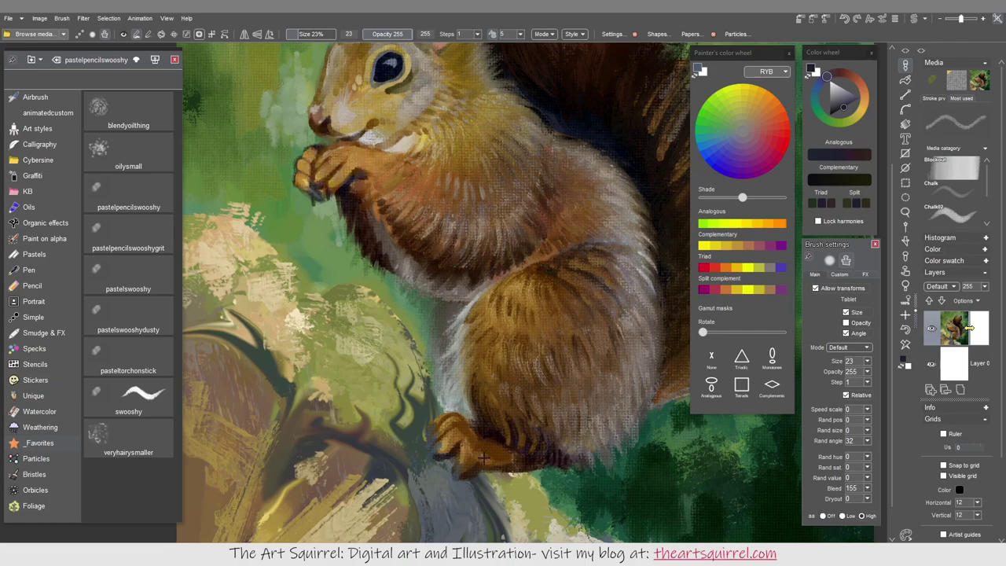
pyautogui.moveTo(600, 382); pyautogui.dragTo(517, 388)
pyautogui.keyDown('alt'); pyautogui.click(535, 428); pyautogui.keyUp('alt')
pyautogui.keyDown('alt'); pyautogui.click(487, 454); pyautogui.keyUp('alt')
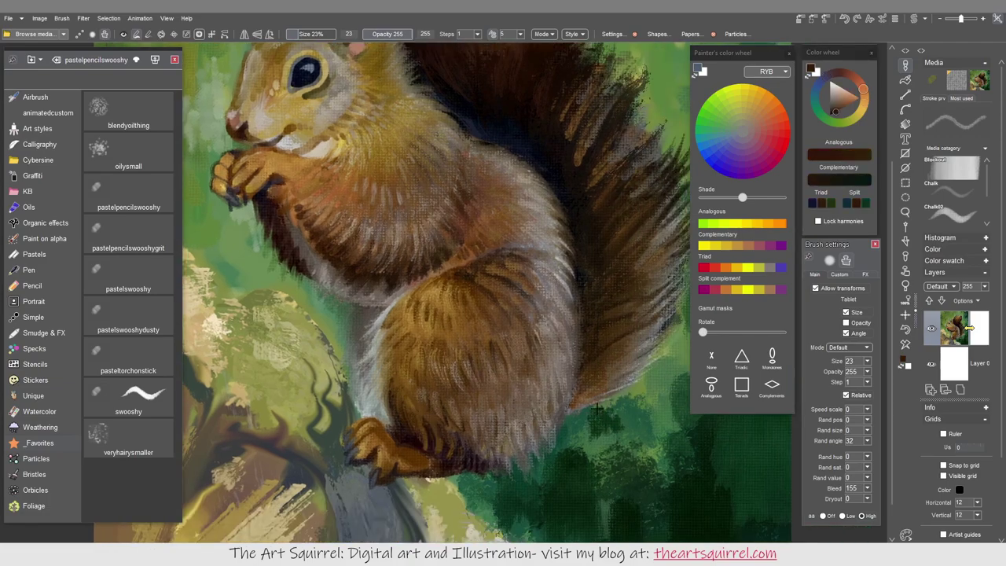
# Refine the fur around the ear and cheek with fine strokes in dark blue-grey and sampled golden beige
pyautogui.scroll(-2, 610, 380)
pyautogui.scroll(3, 515, 281)
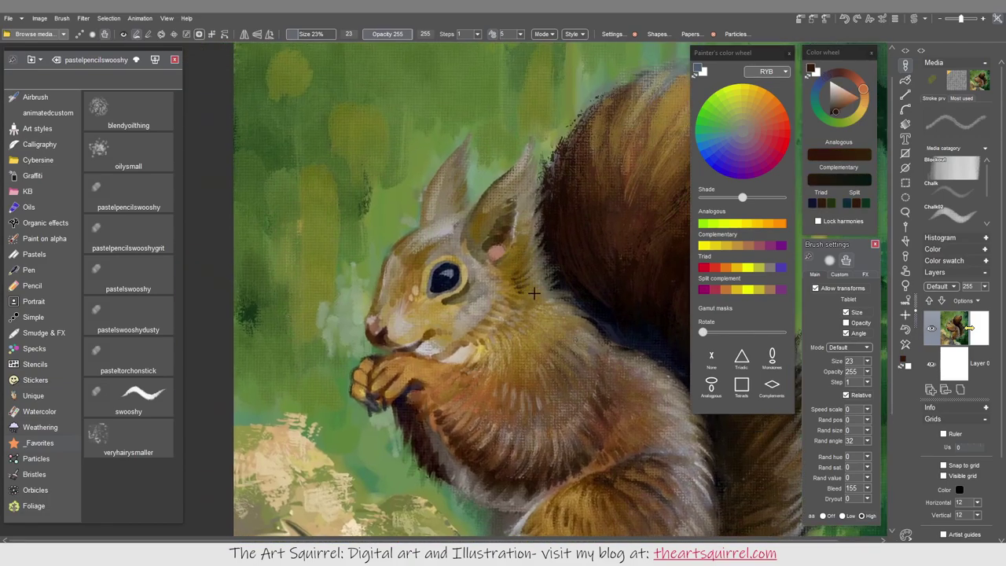
pyautogui.click(822, 83)
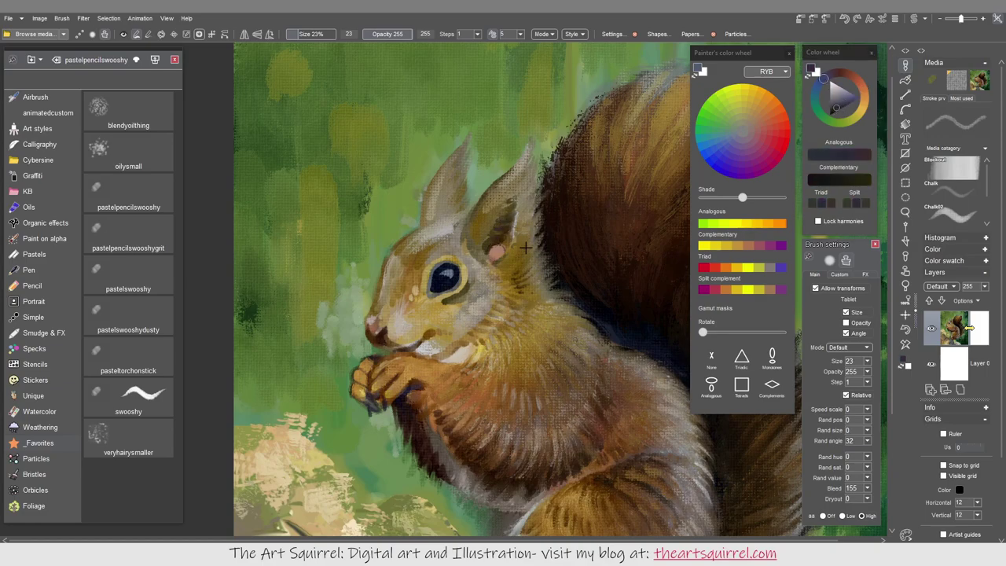
pyautogui.keyDown('alt'); pyautogui.click(526, 328); pyautogui.keyUp('alt')
pyautogui.keyDown('alt'); pyautogui.click(464, 280); pyautogui.keyUp('alt')
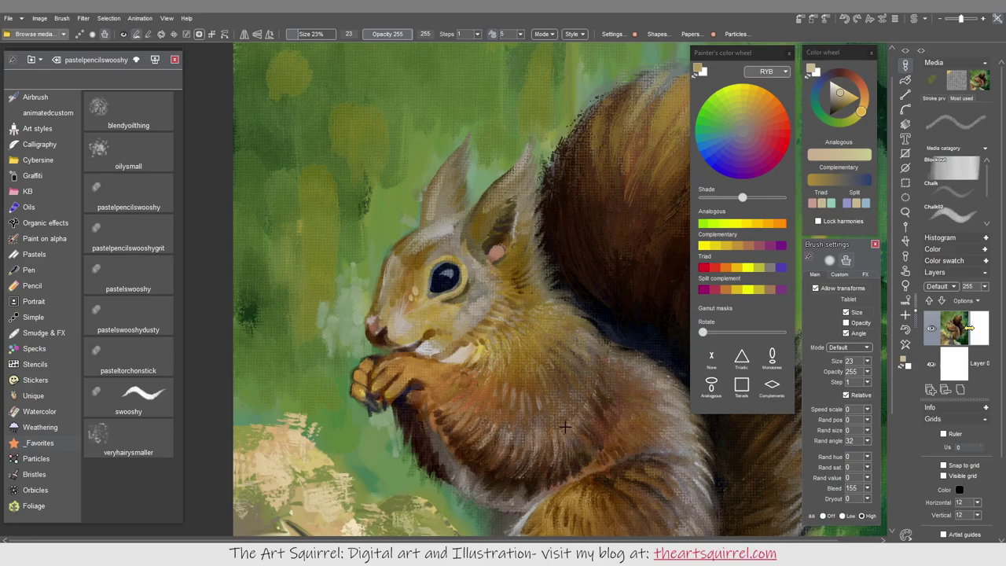
# Fill the layer's swap image with off-white and bring the squirrel painting back from the undo history
pyautogui.click(848, 24)
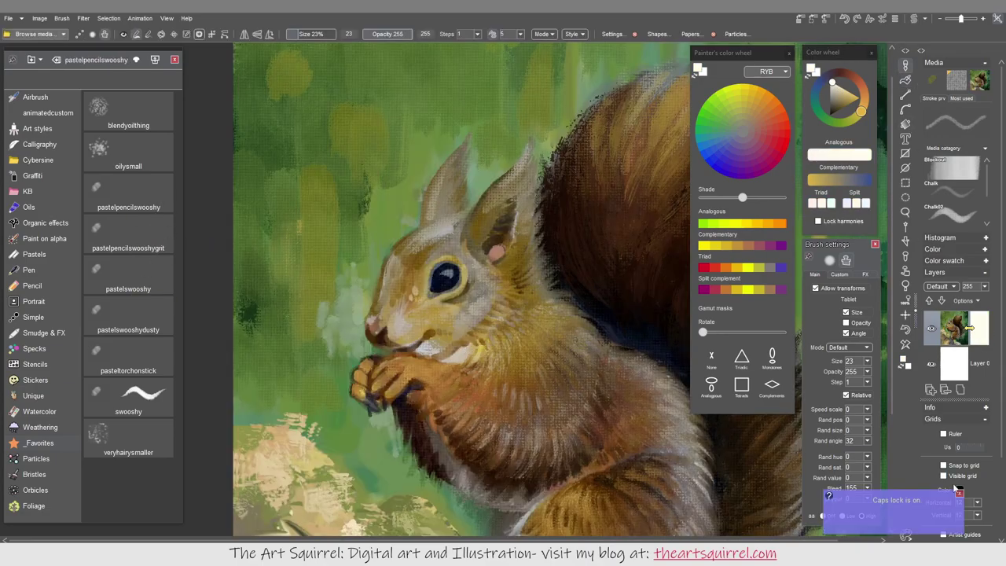
pyautogui.press('Delete')
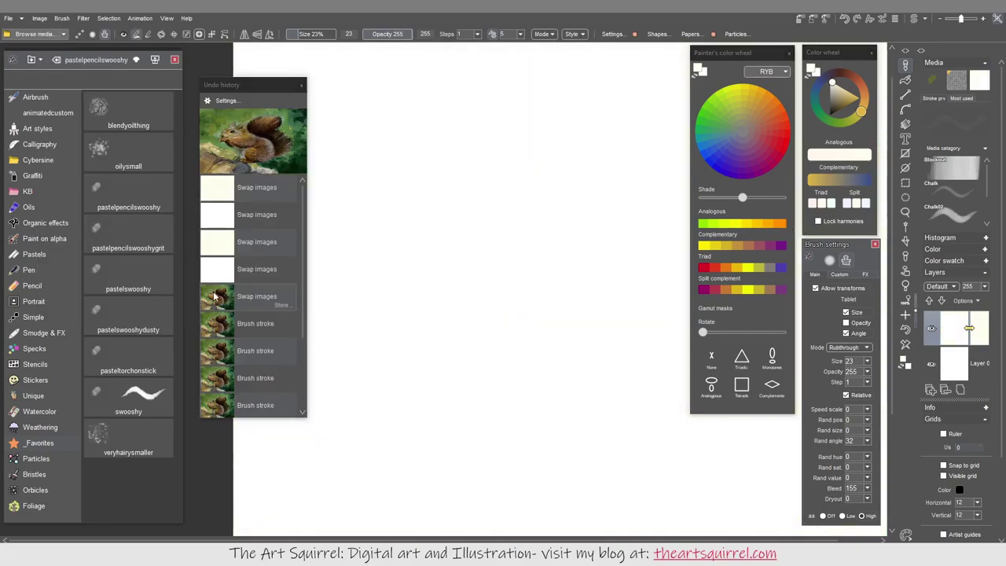
pyautogui.click(296, 259)
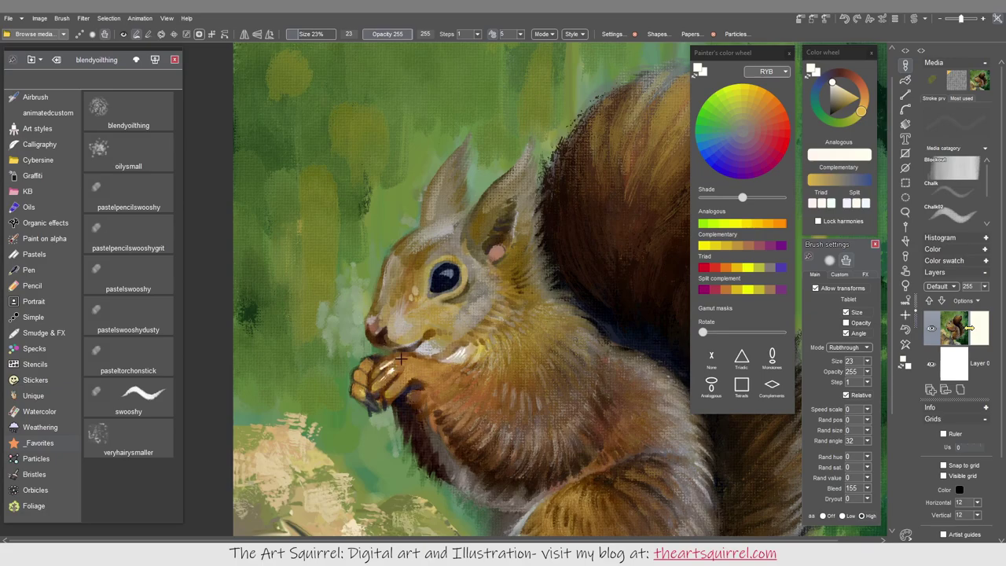
# Paint bright off-white highlights on the paws, forehead, ears and tail with the blendyoilthing brush in Rubthrough mode
pyautogui.moveTo(381, 297)
pyautogui.mouseDown()
pyautogui.moveTo(427, 198)
pyautogui.moveTo(511, 173)
pyautogui.mouseUp()
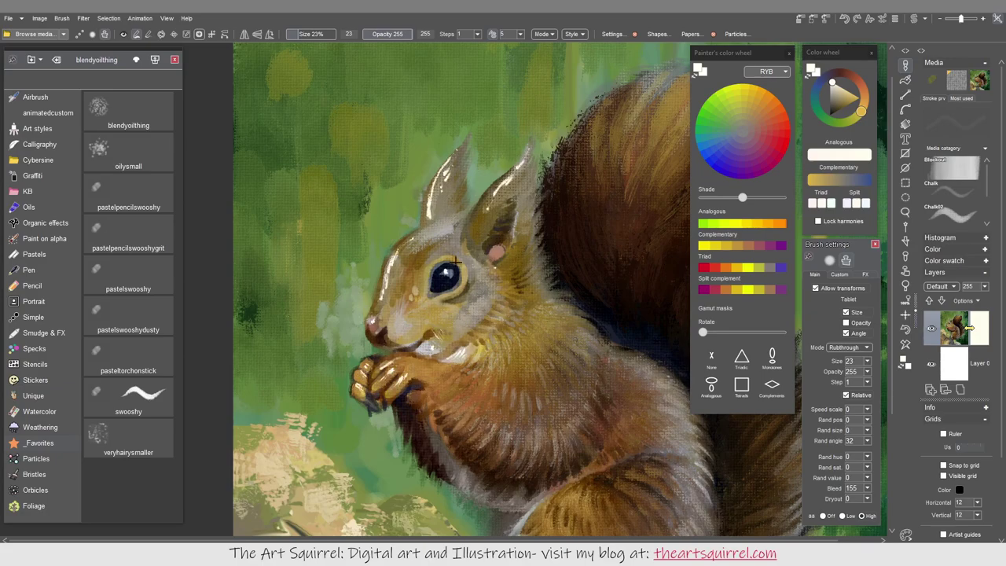
pyautogui.moveTo(578, 477); pyautogui.dragTo(541, 343)
pyautogui.moveTo(479, 467)
pyautogui.mouseDown()
pyautogui.moveTo(407, 441)
pyautogui.moveTo(308, 499)
pyautogui.mouseUp()
pyautogui.moveTo(597, 386); pyautogui.dragTo(597, 550)
pyautogui.moveTo(496, 218); pyautogui.dragTo(546, 179)
pyautogui.moveTo(558, 216); pyautogui.dragTo(586, 189)
pyautogui.moveTo(585, 265); pyautogui.dragTo(621, 228)
# Soften the highlights on the upper tail with the pastelswooshydusty brush in Default mode
pyautogui.click(129, 358)
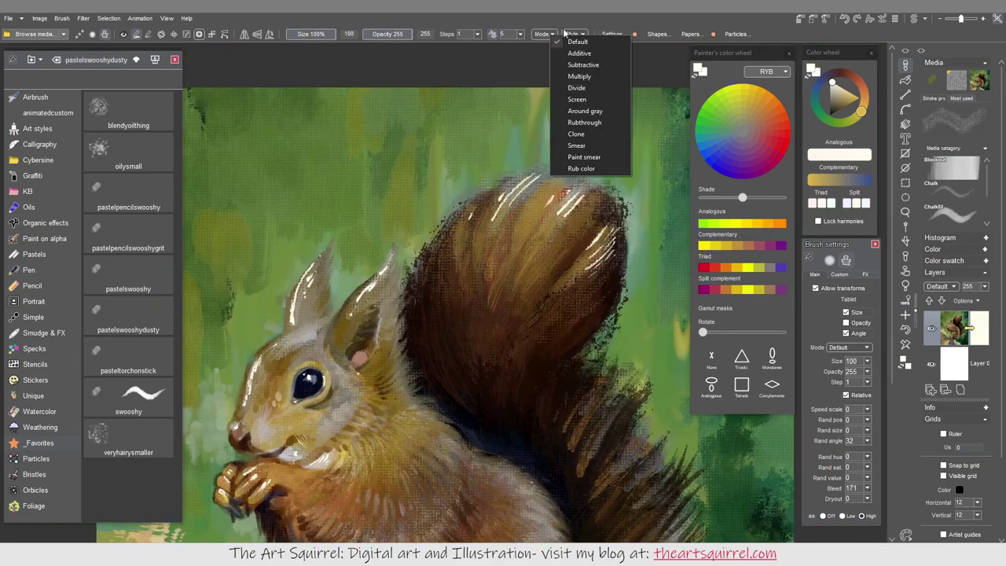
pyautogui.moveTo(554, 229)
pyautogui.mouseDown()
pyautogui.moveTo(580, 194)
pyautogui.moveTo(601, 263)
pyautogui.mouseUp()
pyautogui.moveTo(534, 179); pyautogui.dragTo(495, 216)
pyautogui.press(']')
pyautogui.moveTo(582, 189); pyautogui.dragTo(471, 224)
# Blend the bright highlights on the forehead and both ears into the fur with the pasteltorchonstick brush
pyautogui.scroll(-3, 503, 315)
pyautogui.scroll(2, 423, 262)
pyautogui.moveTo(429, 283)
pyautogui.mouseDown()
pyautogui.moveTo(438, 230)
pyautogui.moveTo(423, 261)
pyautogui.mouseUp()
pyautogui.moveTo(472, 206); pyautogui.dragTo(470, 151)
pyautogui.moveTo(555, 151); pyautogui.dragTo(529, 193)
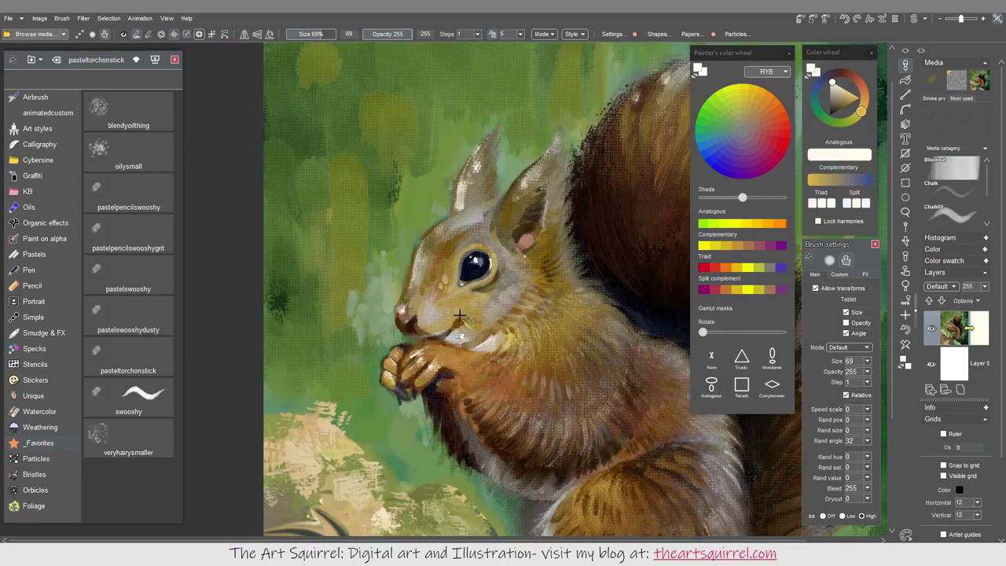
# Work sampled fur tones over the snout, forehead and brow up to the base of the front ear
pyautogui.press('/')
pyautogui.keyDown('alt'); pyautogui.click(423, 281); pyautogui.keyUp('alt')
pyautogui.moveTo(418, 271)
pyautogui.mouseDown()
pyautogui.moveTo(476, 209)
pyautogui.moveTo(425, 279)
pyautogui.mouseUp()
pyautogui.keyDown('alt'); pyautogui.click(452, 236); pyautogui.keyUp('alt')
pyautogui.keyDown('alt'); pyautogui.click(452, 241); pyautogui.keyUp('alt')
pyautogui.keyDown('alt'); pyautogui.click(428, 312); pyautogui.keyUp('alt')
pyautogui.keyDown('alt'); pyautogui.click(483, 232); pyautogui.keyUp('alt')
pyautogui.moveTo(452, 246)
pyautogui.mouseDown()
pyautogui.moveTo(476, 168)
pyautogui.moveTo(469, 203)
pyautogui.mouseUp()
# Sample ear tones and add pale beige fur strokes to both ears, finishing with pastelswooshy at size 38
pyautogui.keyDown('alt'); pyautogui.click(471, 184); pyautogui.keyUp('alt')
pyautogui.keyDown('alt'); pyautogui.click(564, 192); pyautogui.keyUp('alt')
pyautogui.moveTo(464, 158)
pyautogui.mouseDown()
pyautogui.moveTo(564, 192)
pyautogui.moveTo(507, 206)
pyautogui.moveTo(525, 184)
pyautogui.moveTo(565, 166)
pyautogui.moveTo(526, 199)
pyautogui.moveTo(543, 182)
pyautogui.moveTo(561, 200)
pyautogui.moveTo(559, 244)
pyautogui.mouseUp()
pyautogui.keyDown('alt'); pyautogui.click(550, 161); pyautogui.keyUp('alt')
pyautogui.keyDown('alt'); pyautogui.click(540, 184); pyautogui.keyUp('alt')
pyautogui.press('[')
pyautogui.press('[')
pyautogui.press('[')
pyautogui.keyDown('alt'); pyautogui.click(550, 161); pyautogui.keyUp('alt')
pyautogui.moveTo(542, 175); pyautogui.dragTo(561, 135)
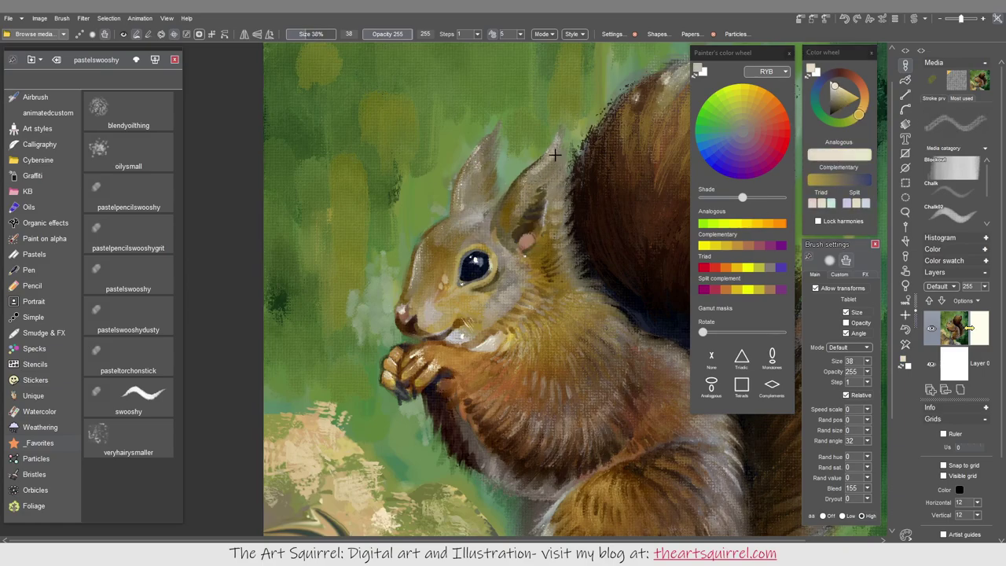
# Brush sampled cream strokes down the front ear and across the forehead with pastelswooshy
pyautogui.moveTo(477, 153)
pyautogui.mouseDown()
pyautogui.moveTo(473, 209)
pyautogui.moveTo(491, 204)
pyautogui.moveTo(437, 228)
pyautogui.moveTo(429, 267)
pyautogui.mouseUp()
pyautogui.keyDown('alt'); pyautogui.click(472, 206); pyautogui.keyUp('alt')
pyautogui.keyDown('alt'); pyautogui.click(452, 222); pyautogui.keyUp('alt')
pyautogui.keyDown('alt'); pyautogui.click(437, 231); pyautogui.keyUp('alt')
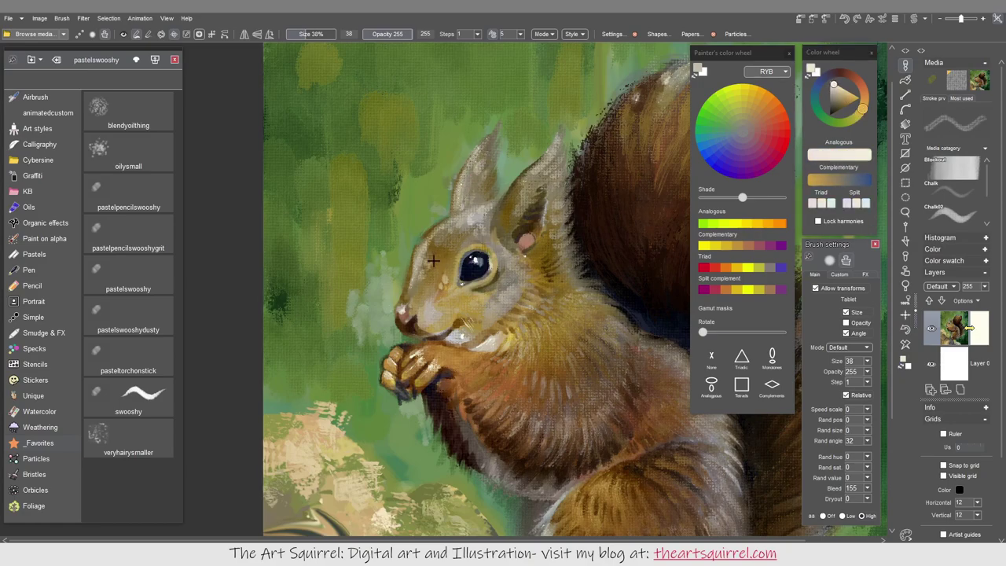
# Refine the muzzle and the fur below the eye with strokes in sampled cream and golden brown
pyautogui.keyDown('alt'); pyautogui.click(476, 290); pyautogui.keyUp('alt')
pyautogui.moveTo(470, 332); pyautogui.dragTo(444, 300)
pyautogui.keyDown('alt'); pyautogui.click(449, 287); pyautogui.keyUp('alt')
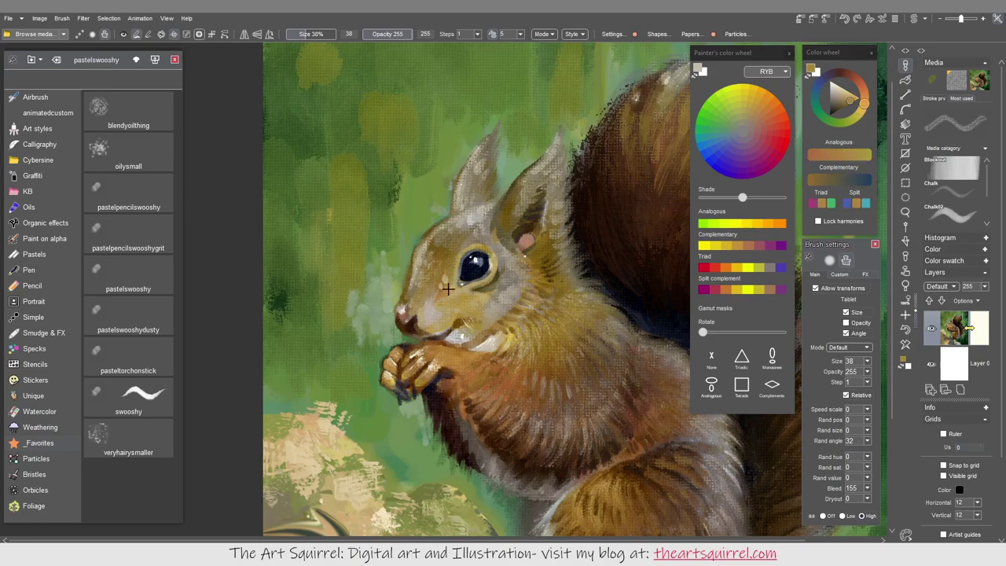
pyautogui.keyDown('alt'); pyautogui.click(483, 293); pyautogui.keyUp('alt')
pyautogui.keyDown('alt'); pyautogui.click(472, 294); pyautogui.keyUp('alt')
pyautogui.keyDown('alt'); pyautogui.click(571, 323); pyautogui.keyUp('alt')
pyautogui.keyDown('alt'); pyautogui.click(456, 301); pyautogui.keyUp('alt')
# Touch up the nose, the inner ear and the fur at the ear's base with sampled olive and brown tones
pyautogui.keyDown('alt'); pyautogui.click(549, 234); pyautogui.keyUp('alt')
pyautogui.keyDown('alt'); pyautogui.click(406, 313); pyautogui.keyUp('alt')
pyautogui.keyDown('alt'); pyautogui.click(503, 236); pyautogui.keyUp('alt')
pyautogui.keyDown('alt'); pyautogui.click(511, 214); pyautogui.keyUp('alt')
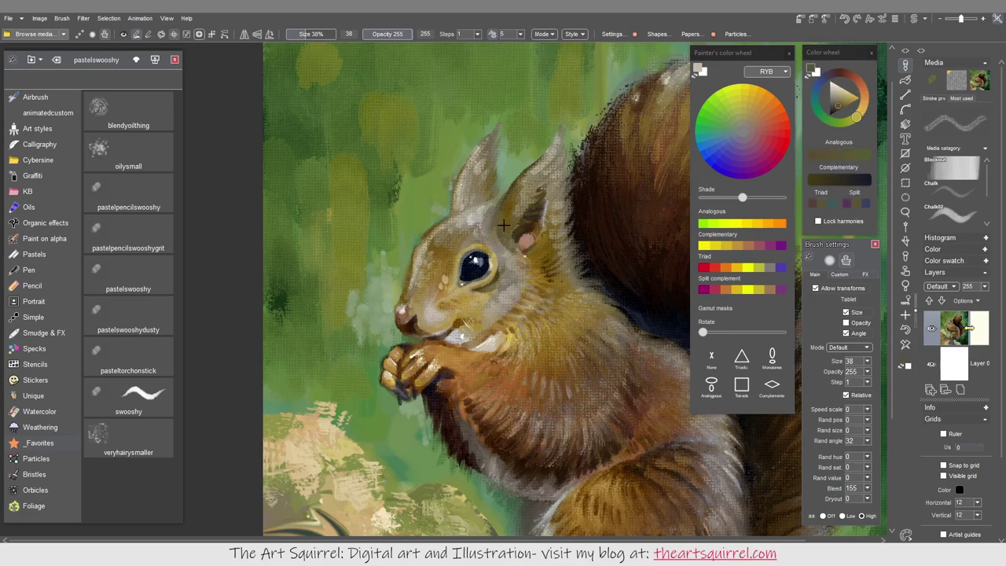
pyautogui.keyDown('alt'); pyautogui.click(581, 354); pyautogui.keyUp('alt')
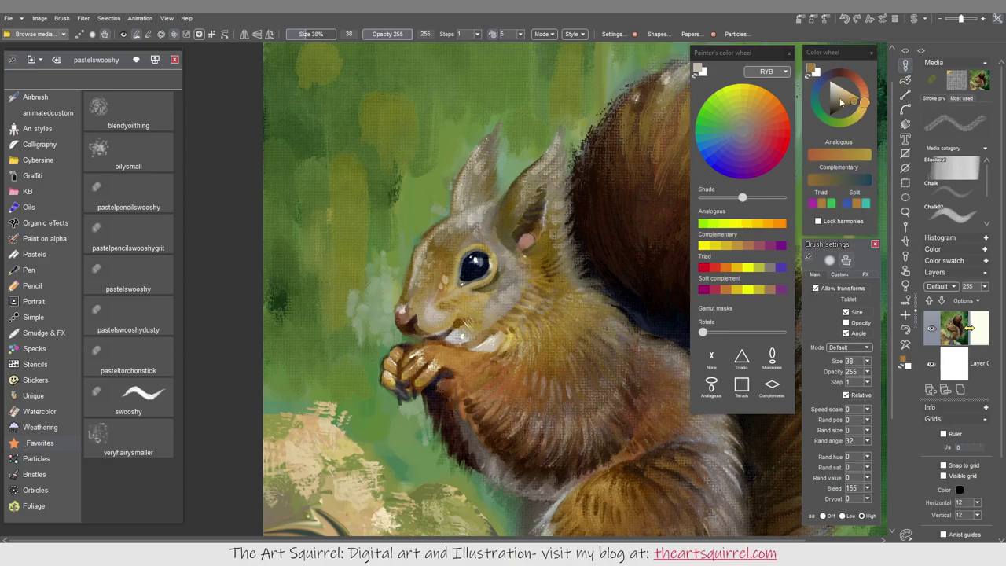
# Add fine off-white hairs to both ears and the cheek with the pastelpencilswooshygrit brush at size 23
pyautogui.press('b')
pyautogui.keyDown('alt'); pyautogui.click(510, 312); pyautogui.keyUp('alt')
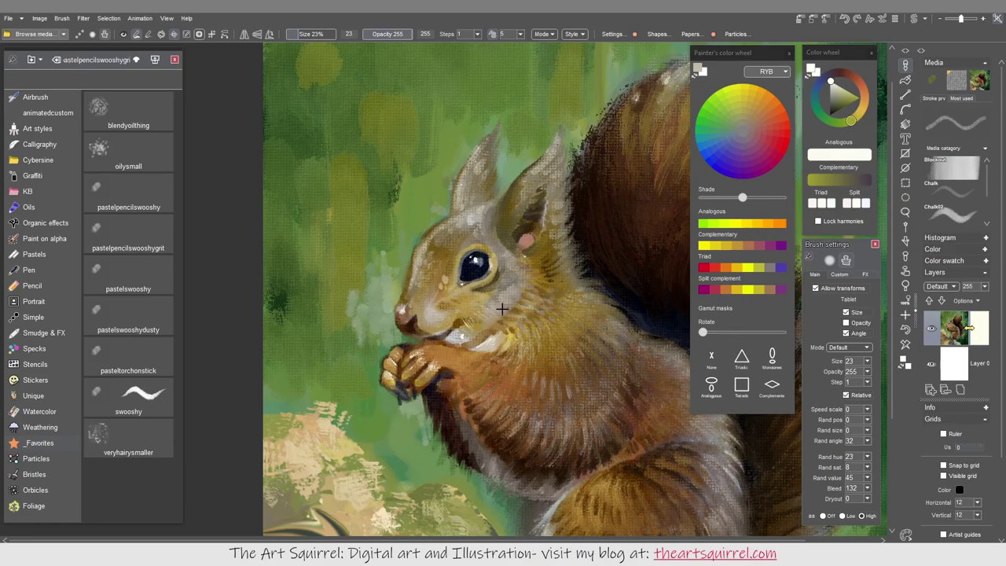
pyautogui.moveTo(461, 206); pyautogui.dragTo(468, 160)
pyautogui.moveTo(546, 183); pyautogui.dragTo(525, 157)
pyautogui.keyDown('alt'); pyautogui.click(514, 324); pyautogui.keyUp('alt')
# Sample near-black blue from the eye and sharpen the eye's dark shape and rim
pyautogui.keyDown('alt'); pyautogui.click(481, 260); pyautogui.keyUp('alt')
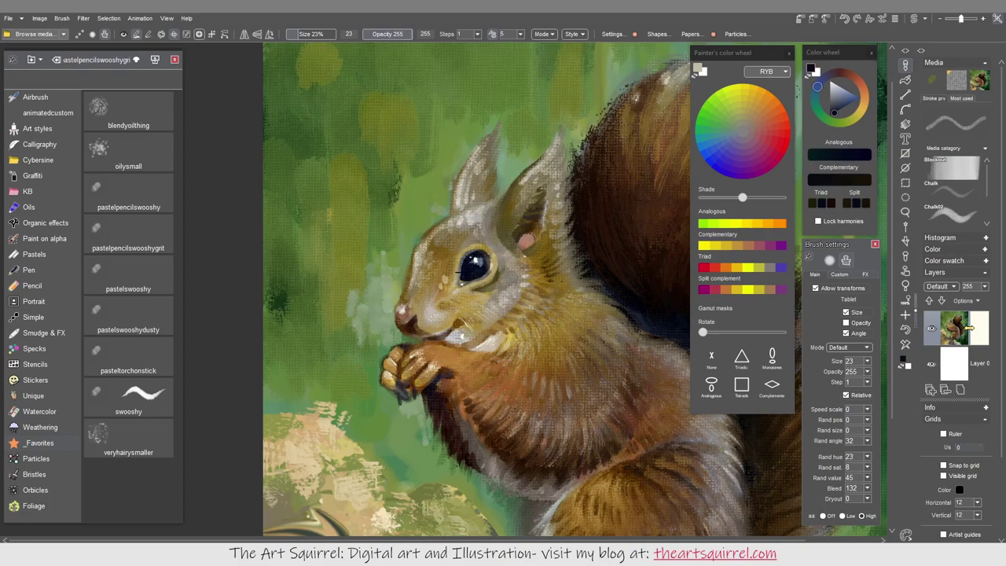
pyautogui.keyDown('alt'); pyautogui.click(517, 250); pyautogui.keyUp('alt')
pyautogui.keyDown('alt'); pyautogui.click(474, 260); pyautogui.keyUp('alt')
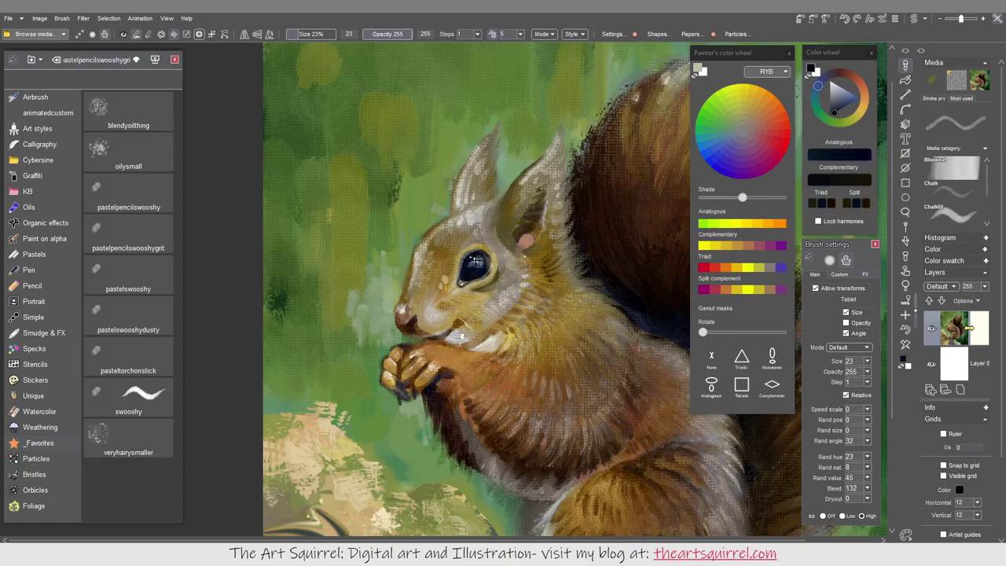
pyautogui.keyDown('alt'); pyautogui.click(476, 259); pyautogui.keyUp('alt')
# Refine the nose, forehead and cheek with sampled browns and golden beige, switching to pastelswooshydusty for softer strokes
pyautogui.keyDown('alt'); pyautogui.click(413, 324); pyautogui.keyUp('alt')
pyautogui.keyDown('alt'); pyautogui.click(632, 373); pyautogui.keyUp('alt')
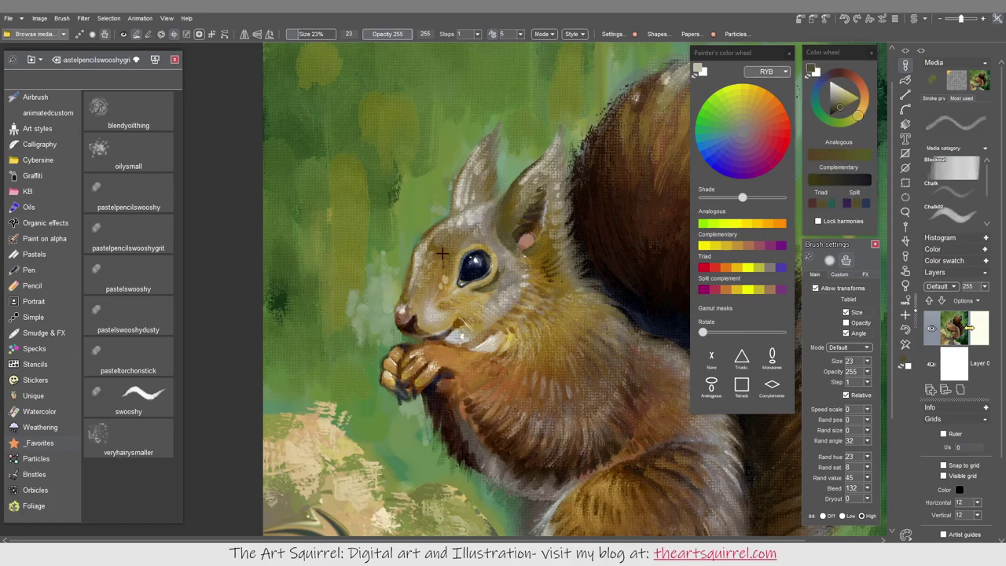
pyautogui.keyDown('alt'); pyautogui.click(427, 303); pyautogui.keyUp('alt')
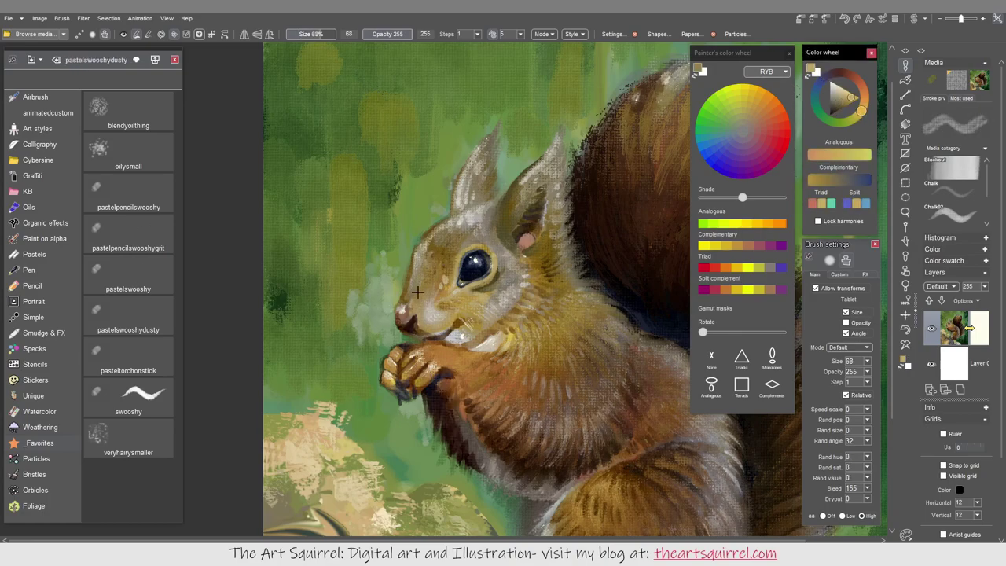
pyautogui.keyDown('alt'); pyautogui.click(535, 345); pyautogui.keyUp('alt')
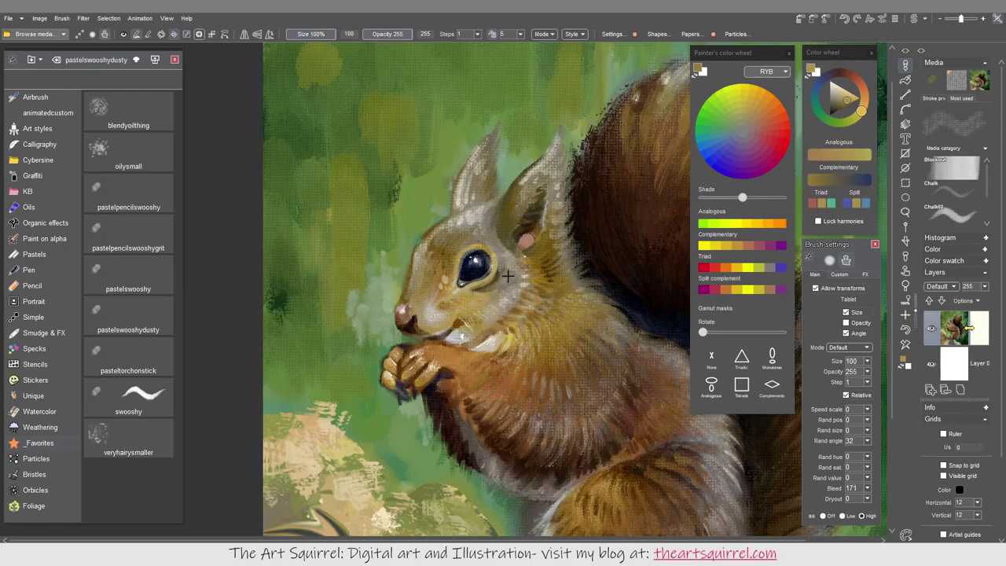
# Add warm tan hair strokes over the highlights at the tip of the tail with pastelpencilswooshygrit
pyautogui.moveTo(643, 400); pyautogui.dragTo(465, 490)
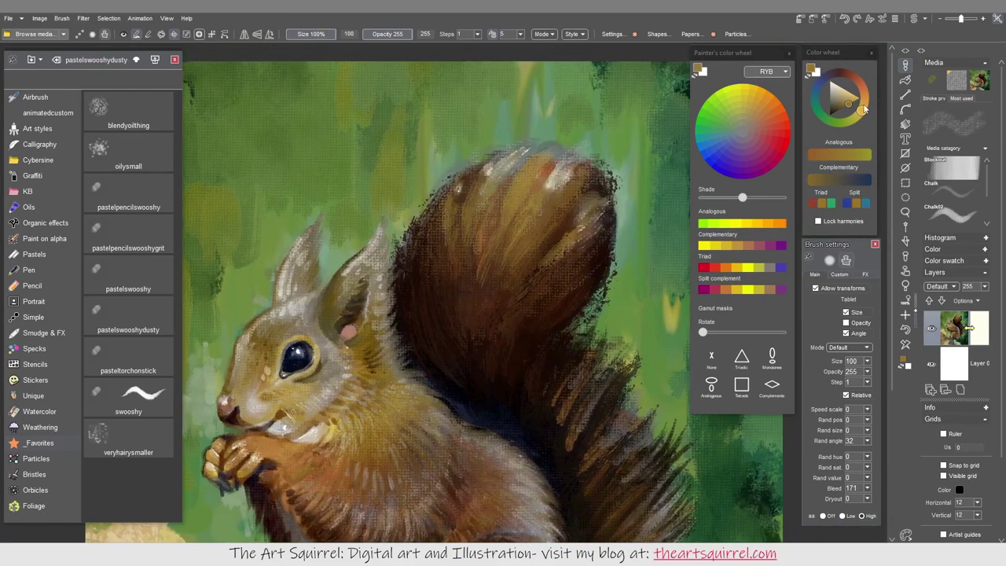
pyautogui.keyDown('alt'); pyautogui.click(516, 342); pyautogui.keyUp('alt')
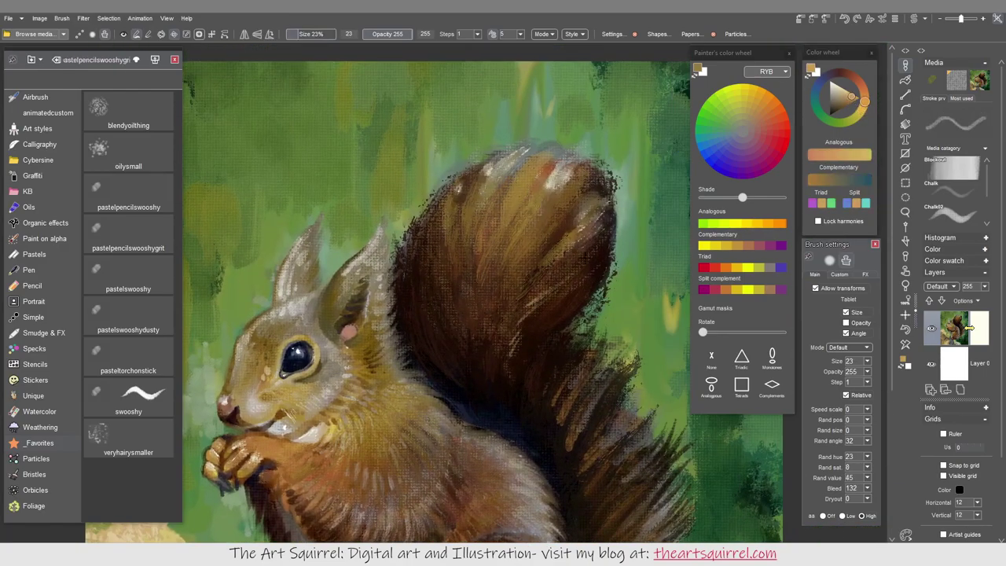
pyautogui.moveTo(532, 183); pyautogui.dragTo(486, 180)
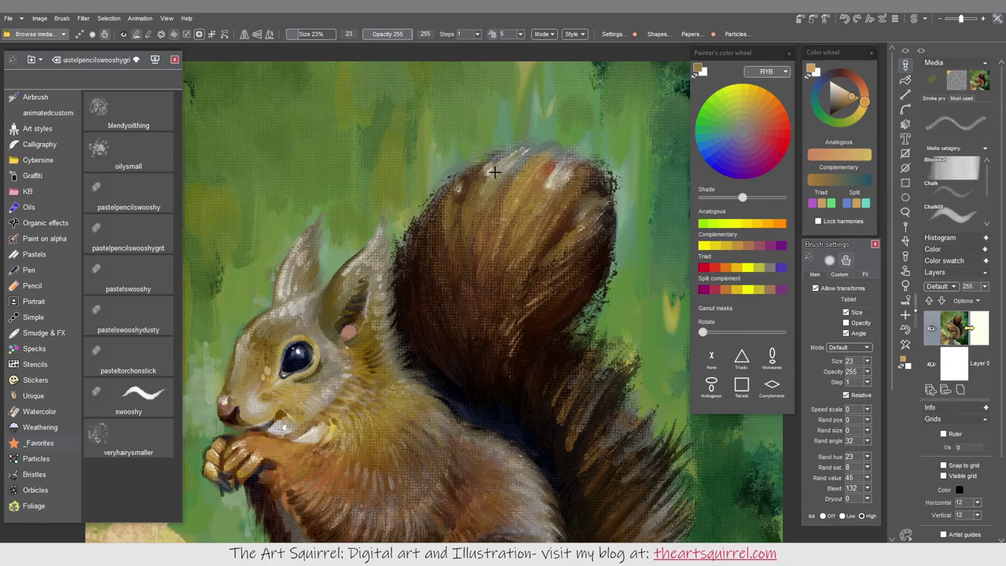
# Refine the lower tail's outer edge with tan hairs and sampled background green using pastelpencilswooshygrit
pyautogui.moveTo(668, 338); pyautogui.dragTo(612, 122)
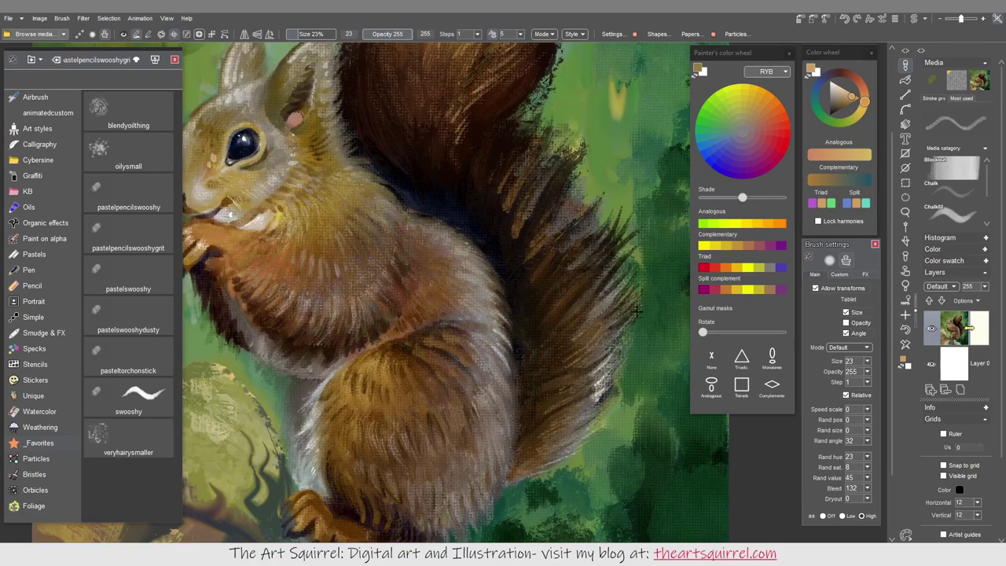
pyautogui.keyDown('alt'); pyautogui.click(550, 428); pyautogui.keyUp('alt')
pyautogui.keyDown('alt'); pyautogui.click(623, 252); pyautogui.keyUp('alt')
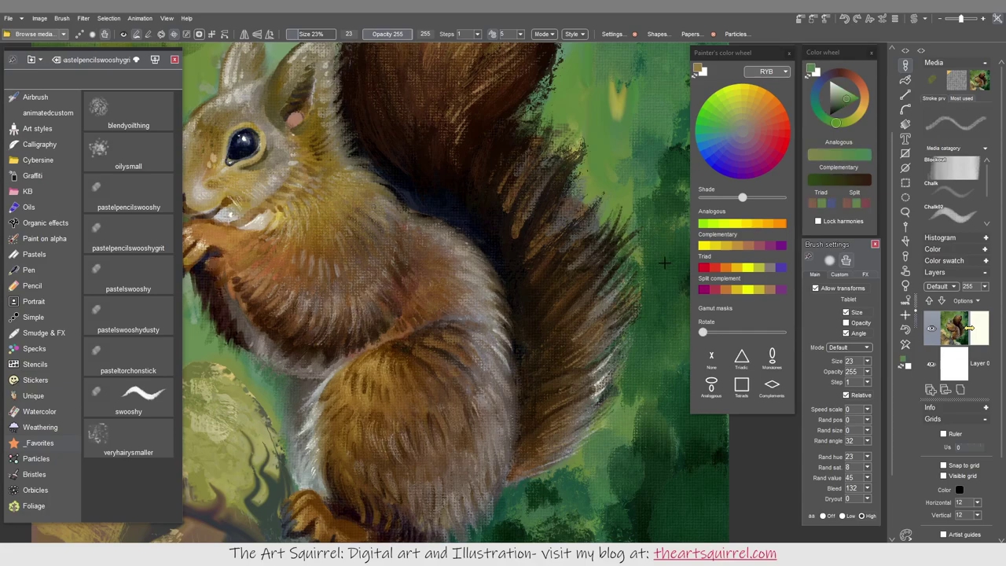
# Soften the upper tail's outer edge into the sampled background green with the Oils Drybrush and Blending tinted brushes
pyautogui.scroll(-2, 621, 305)
pyautogui.press('b')
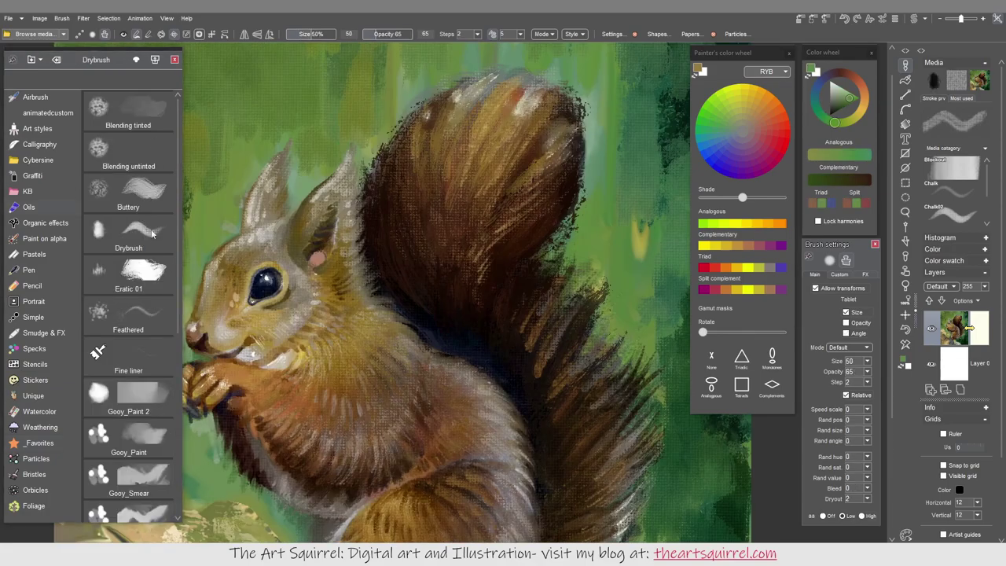
pyautogui.keyDown('alt'); pyautogui.click(563, 239); pyautogui.keyUp('alt')
pyautogui.press('2')
pyautogui.scroll(-2, 613, 173)
pyautogui.keyDown('alt'); pyautogui.click(592, 132); pyautogui.keyUp('alt')
pyautogui.press('1')
pyautogui.moveTo(592, 132)
pyautogui.mouseDown()
pyautogui.moveTo(573, 157)
pyautogui.moveTo(597, 180)
pyautogui.mouseUp()
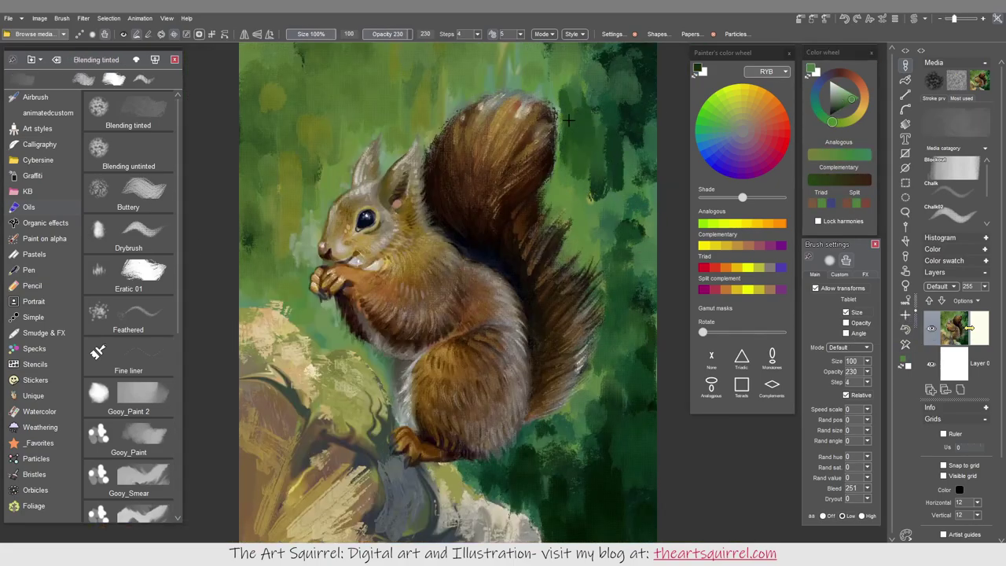
# Brush long streaks of sampled green through the background behind the tail with Blending tinted at size 100
pyautogui.moveTo(590, 62); pyautogui.dragTo(605, 150)
pyautogui.moveTo(629, 63); pyautogui.dragTo(640, 259)
pyautogui.moveTo(640, 314); pyautogui.dragTo(632, 188)
pyautogui.moveTo(613, 133); pyautogui.dragTo(637, 196)
pyautogui.keyDown('alt'); pyautogui.click(597, 181); pyautogui.keyUp('alt')
pyautogui.moveTo(566, 165); pyautogui.dragTo(606, 259)
pyautogui.moveTo(620, 212)
pyautogui.mouseDown()
pyautogui.moveTo(623, 310)
pyautogui.moveTo(648, 251)
pyautogui.mouseUp()
# Work sampled greens into the background around the lower tail's outer edge with the Blending tinted and Gooy_Smear brushes
pyautogui.moveTo(597, 357)
pyautogui.mouseDown()
pyautogui.moveTo(594, 385)
pyautogui.moveTo(636, 401)
pyautogui.moveTo(621, 487)
pyautogui.moveTo(564, 427)
pyautogui.mouseUp()
pyautogui.keyDown('alt'); pyautogui.click(621, 377); pyautogui.keyUp('alt')
pyautogui.keyDown('alt'); pyautogui.click(597, 425); pyautogui.keyUp('alt')
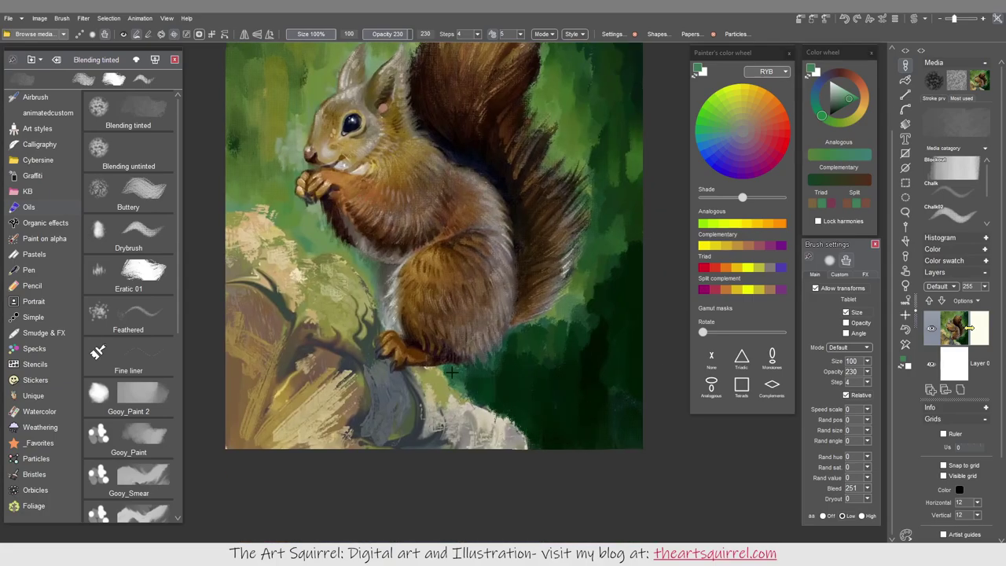
pyautogui.keyDown('alt'); pyautogui.click(495, 355); pyautogui.keyUp('alt')
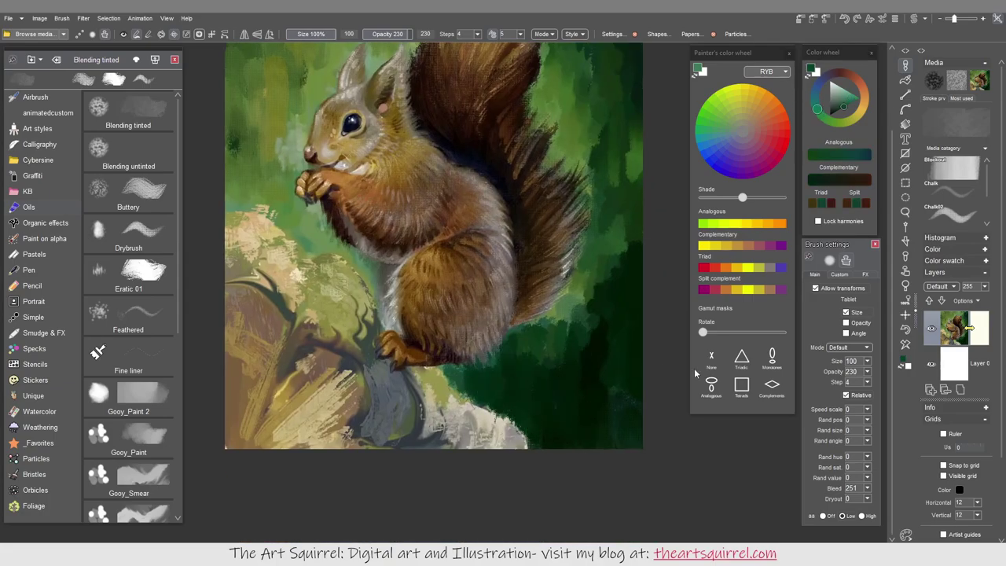
pyautogui.press('3')
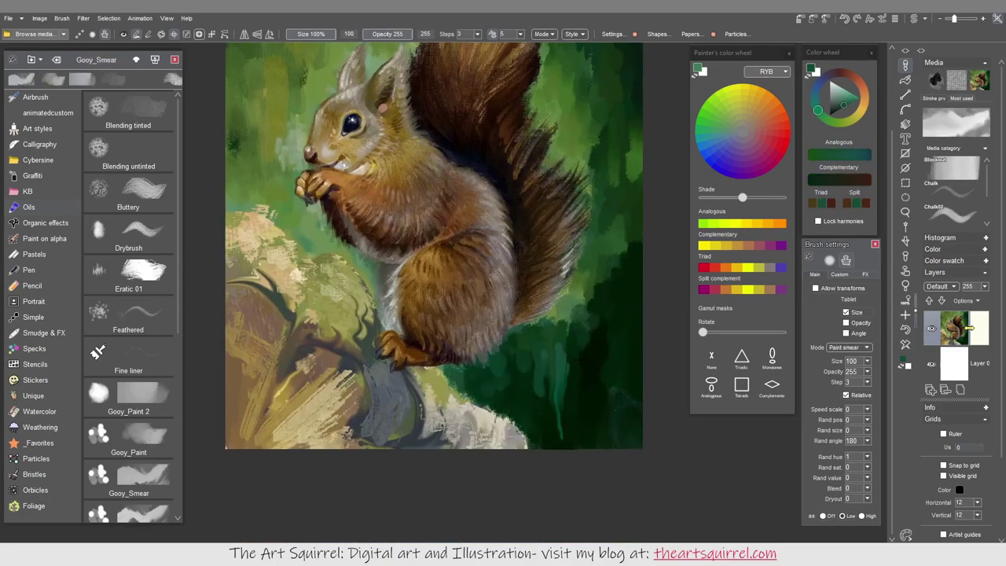
pyautogui.keyDown('alt'); pyautogui.click(588, 275); pyautogui.keyUp('alt')
pyautogui.press('2')
# Brush long vertical streaks of sampled green down the dark background beside and below the lower tail
pyautogui.moveTo(625, 220); pyautogui.dragTo(609, 322)
pyautogui.moveTo(590, 259)
pyautogui.mouseDown()
pyautogui.moveTo(614, 261)
pyautogui.moveTo(586, 425)
pyautogui.mouseUp()
pyautogui.moveTo(578, 338); pyautogui.dragTo(566, 389)
pyautogui.moveTo(559, 314)
pyautogui.mouseDown()
pyautogui.moveTo(555, 432)
pyautogui.moveTo(578, 396)
pyautogui.mouseUp()
pyautogui.moveTo(621, 365); pyautogui.dragTo(610, 445)
pyautogui.moveTo(621, 335); pyautogui.dragTo(617, 397)
pyautogui.moveTo(619, 283); pyautogui.dragTo(621, 240)
# Brush streaks of sampled green through the background above and around the tail's tip with Blending tinted at size 100
pyautogui.moveTo(440, 236); pyautogui.dragTo(456, 386)
pyautogui.moveTo(593, 82); pyautogui.dragTo(574, 137)
pyautogui.moveTo(621, 94); pyautogui.dragTo(586, 157)
pyautogui.moveTo(578, 94); pyautogui.dragTo(514, 134)
pyautogui.moveTo(543, 94); pyautogui.dragTo(512, 139)
pyautogui.moveTo(513, 98)
pyautogui.mouseDown()
pyautogui.moveTo(487, 140)
pyautogui.moveTo(441, 175)
pyautogui.mouseUp()
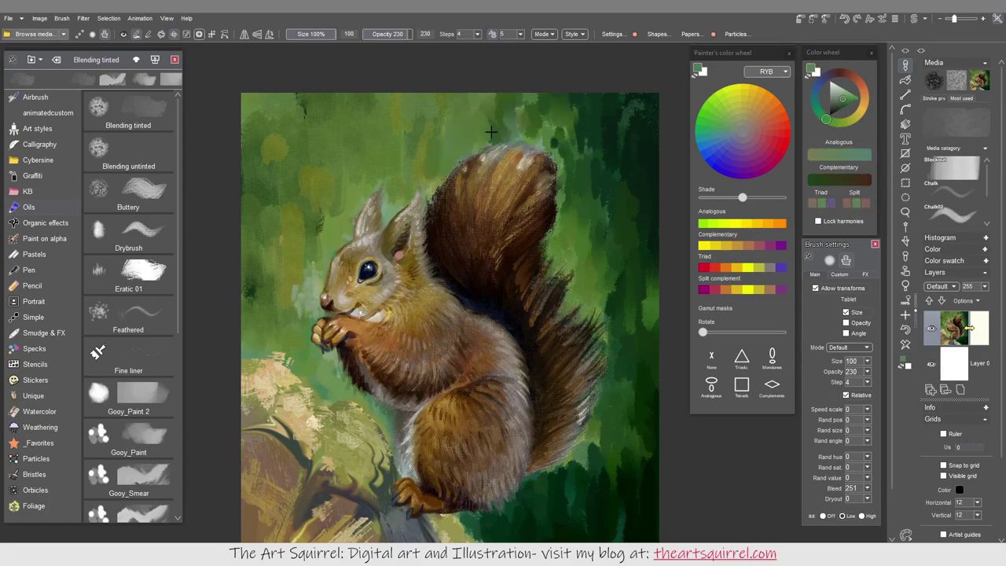
pyautogui.press('3')
pyautogui.keyDown('alt'); pyautogui.click(525, 118); pyautogui.keyUp('alt')
pyautogui.moveTo(527, 99)
pyautogui.mouseDown()
pyautogui.moveTo(529, 136)
pyautogui.moveTo(550, 142)
pyautogui.moveTo(507, 114)
pyautogui.mouseUp()
pyautogui.press('1')
pyautogui.moveTo(552, 119); pyautogui.dragTo(555, 143)
# Brush dark green vertical strokes into the background above and between the squirrel's ears
pyautogui.moveTo(412, 111)
pyautogui.mouseDown()
pyautogui.moveTo(414, 154)
pyautogui.moveTo(393, 141)
pyautogui.mouseUp()
pyautogui.moveTo(408, 150); pyautogui.dragTo(405, 203)
pyautogui.moveTo(408, 169); pyautogui.dragTo(382, 227)
pyautogui.moveTo(414, 165)
pyautogui.mouseDown()
pyautogui.moveTo(399, 203)
pyautogui.moveTo(406, 192)
pyautogui.mouseUp()
pyautogui.moveTo(425, 153); pyautogui.dragTo(402, 179)
pyautogui.moveTo(405, 138)
pyautogui.mouseDown()
pyautogui.moveTo(376, 189)
pyautogui.moveTo(349, 203)
pyautogui.mouseUp()
pyautogui.moveTo(365, 160); pyautogui.dragTo(336, 223)
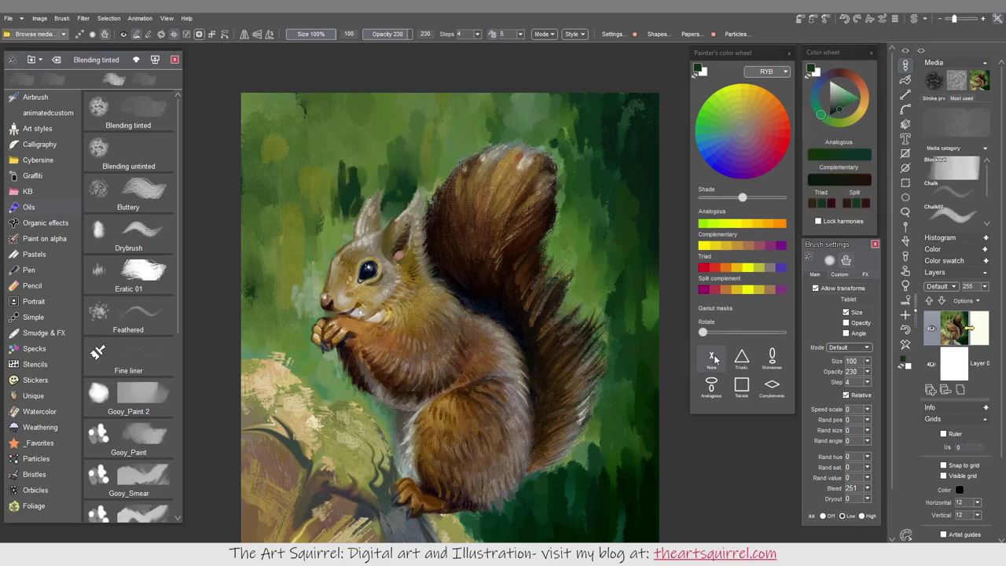
# Extend the dark green strokes through the background to the left of the ears and in front of the forehead
pyautogui.moveTo(346, 124); pyautogui.dragTo(330, 237)
pyautogui.moveTo(354, 95); pyautogui.dragTo(324, 173)
pyautogui.moveTo(330, 140); pyautogui.dragTo(295, 198)
pyautogui.moveTo(370, 180)
pyautogui.mouseDown()
pyautogui.moveTo(347, 228)
pyautogui.moveTo(320, 245)
pyautogui.mouseUp()
pyautogui.moveTo(364, 152); pyautogui.dragTo(356, 178)
pyautogui.moveTo(374, 128); pyautogui.dragTo(363, 191)
pyautogui.moveTo(373, 120); pyautogui.dragTo(369, 154)
pyautogui.press('b')
pyautogui.press('b')
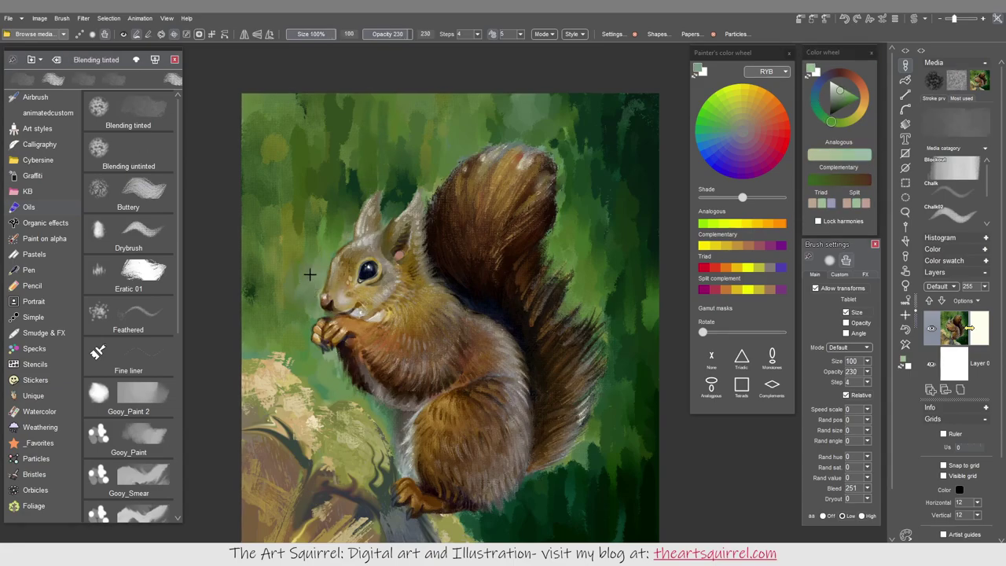
# Cover the yellowish patch in the upper-left background with sampled green and blend the area in front of the face
pyautogui.keyDown('alt'); pyautogui.click(649, 414); pyautogui.keyUp('alt')
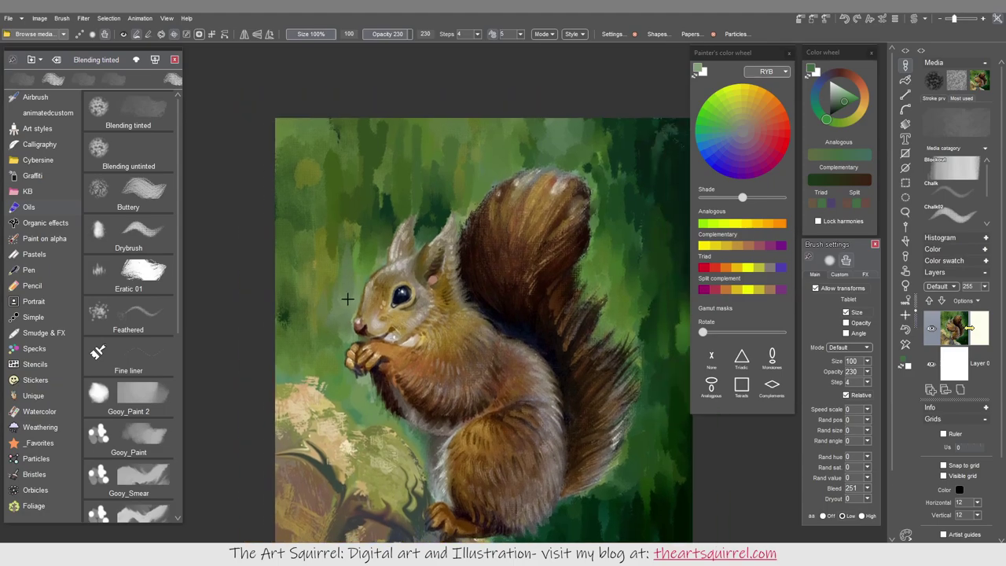
pyautogui.moveTo(310, 164); pyautogui.dragTo(298, 170)
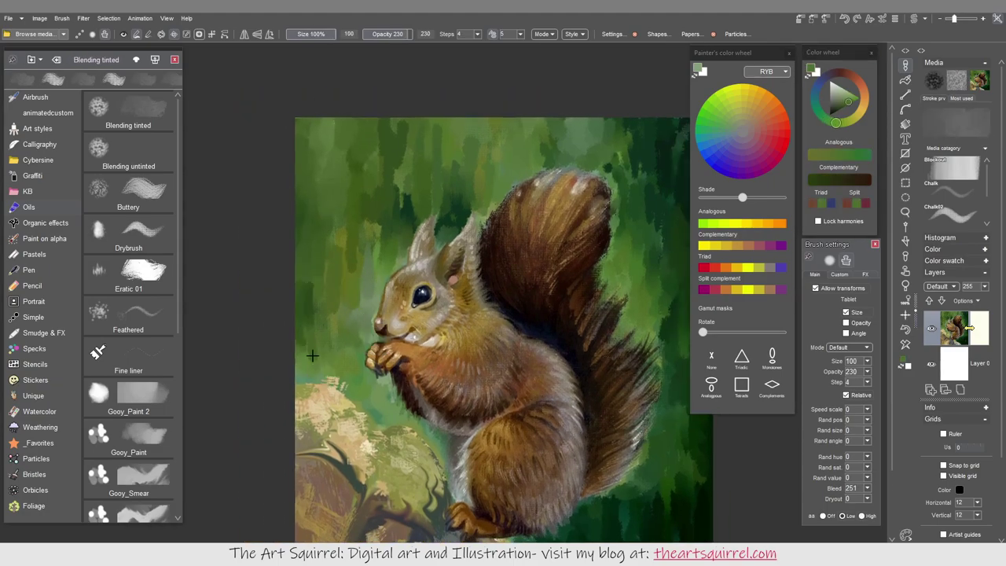
pyautogui.moveTo(315, 353); pyautogui.dragTo(327, 236)
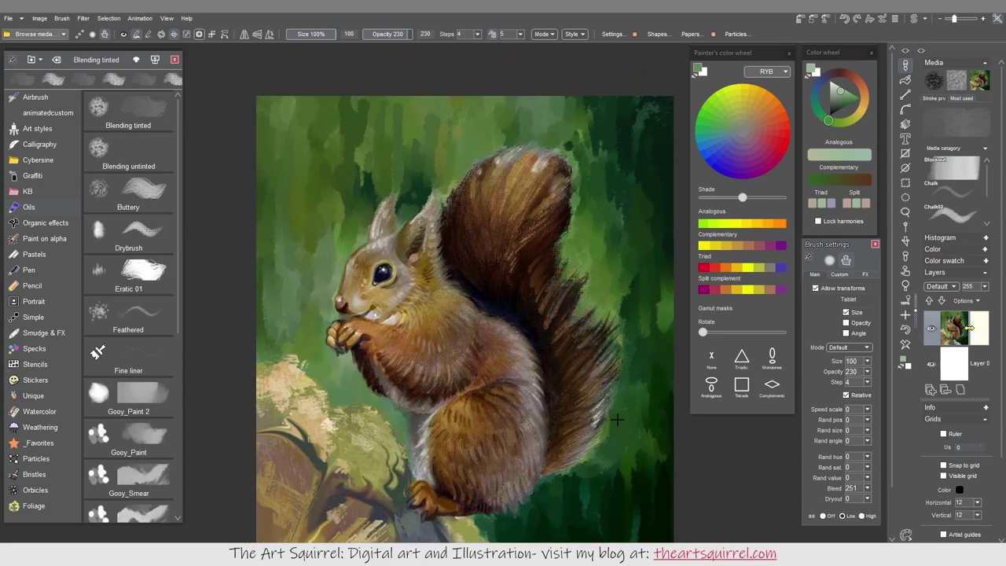
# Paint fine pale streaks down the upper background on an Additive layer with the Oils Very Hairy 2 brush at size 75
pyautogui.scroll(-10, 183, 351)
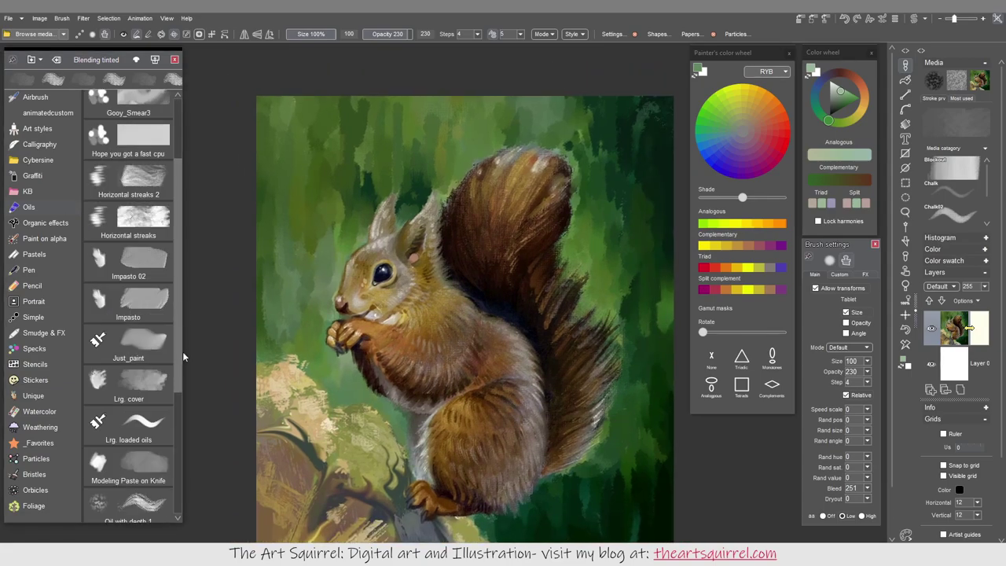
pyautogui.click(128, 197)
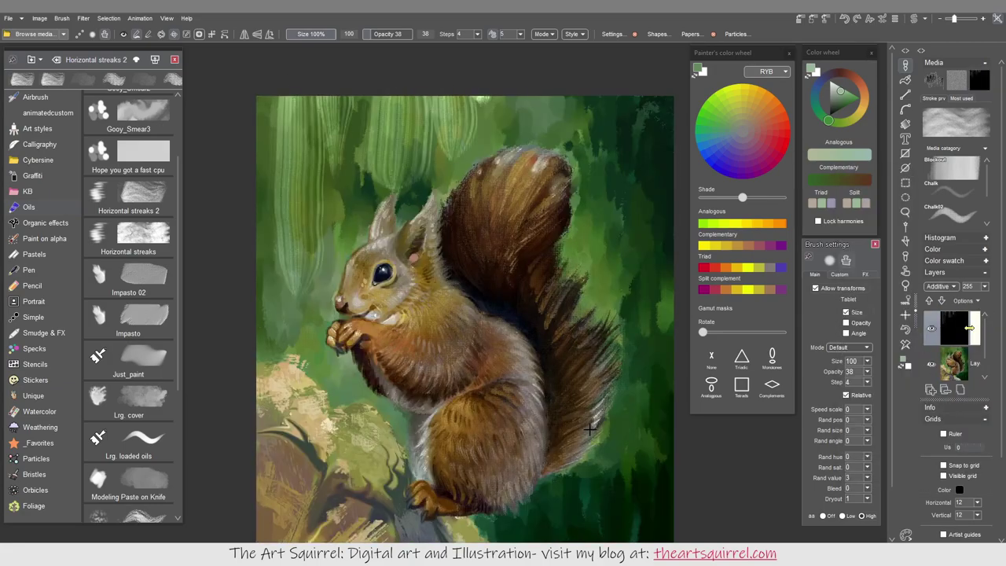
pyautogui.scroll(-5, 182, 438)
pyautogui.click(128, 330)
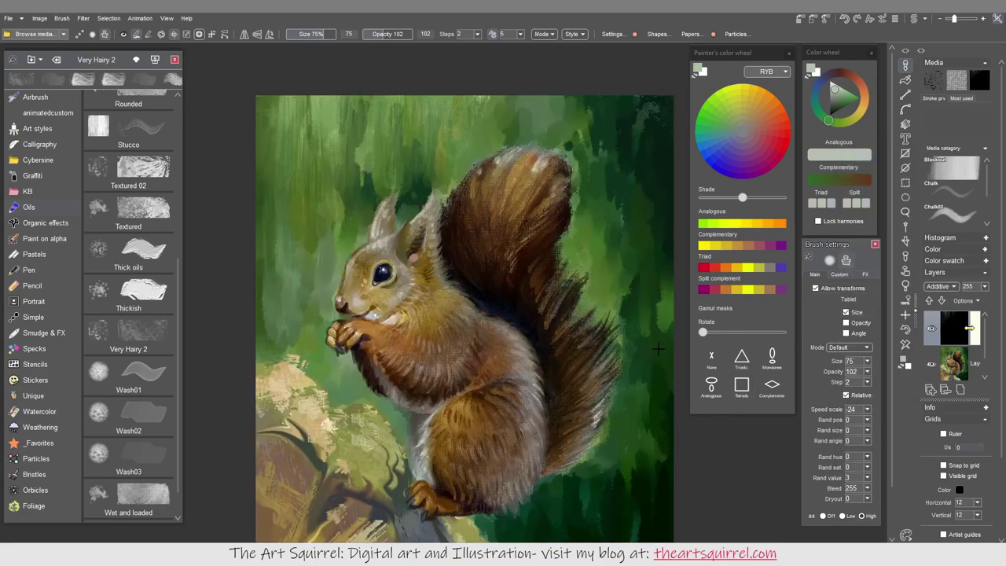
pyautogui.scroll(-5, 577, 360)
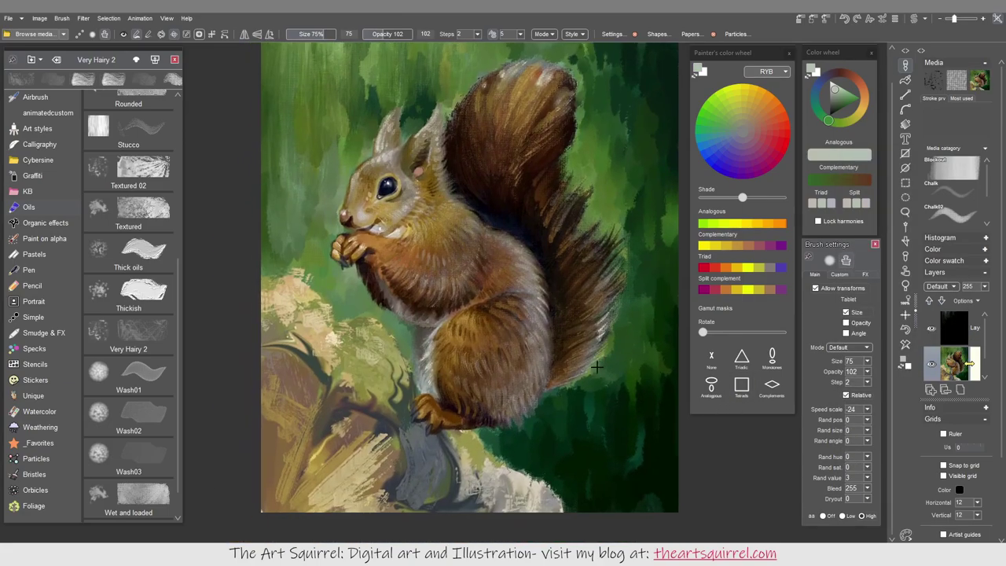
pyautogui.scroll(-3, 179, 388)
pyautogui.scroll(-1, 179, 388)
pyautogui.click(137, 379)
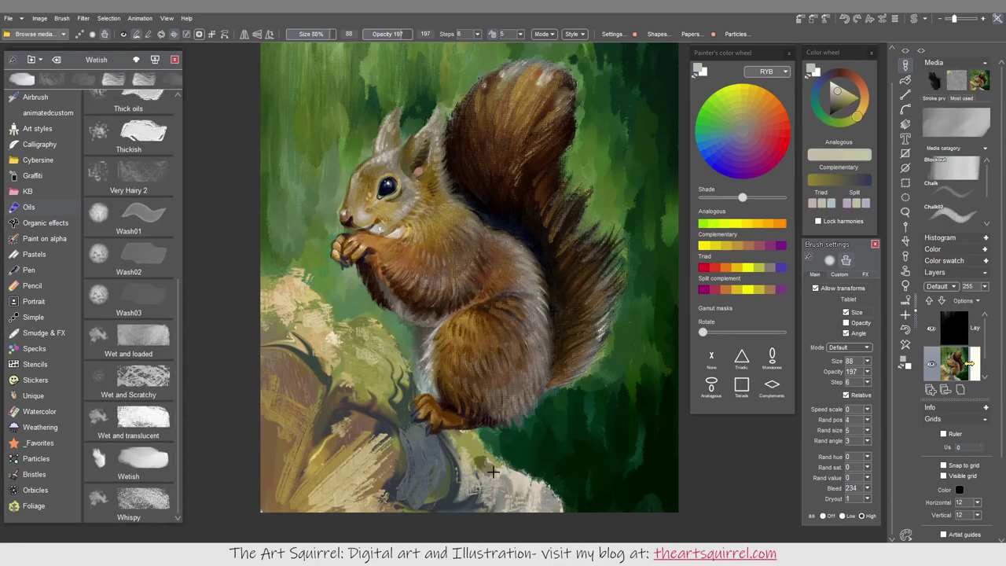
pyautogui.moveTo(322, 35); pyautogui.dragTo(312, 35)
pyautogui.hotkey('ctrl', 'z')
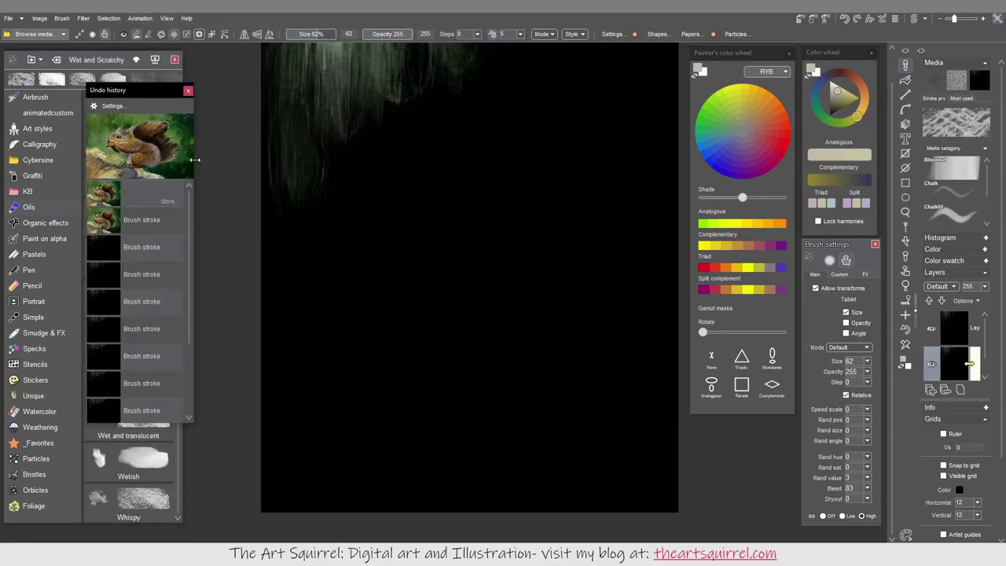
pyautogui.hotkey('ctrl', 'y')
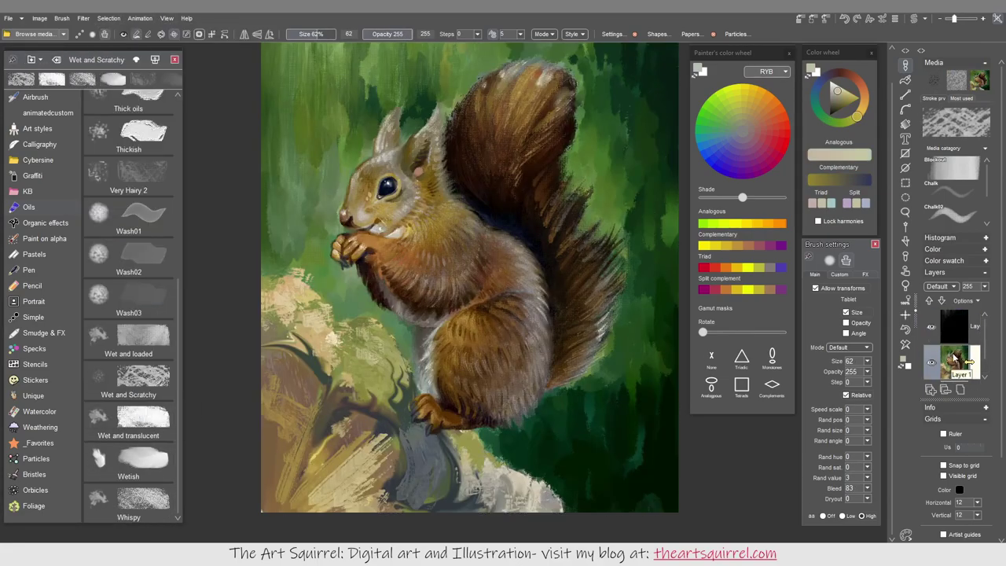
# Merge the Additive streaks layer down into the squirrel painting layer and save the painting
pyautogui.moveTo(979, 377); pyautogui.dragTo(978, 355)
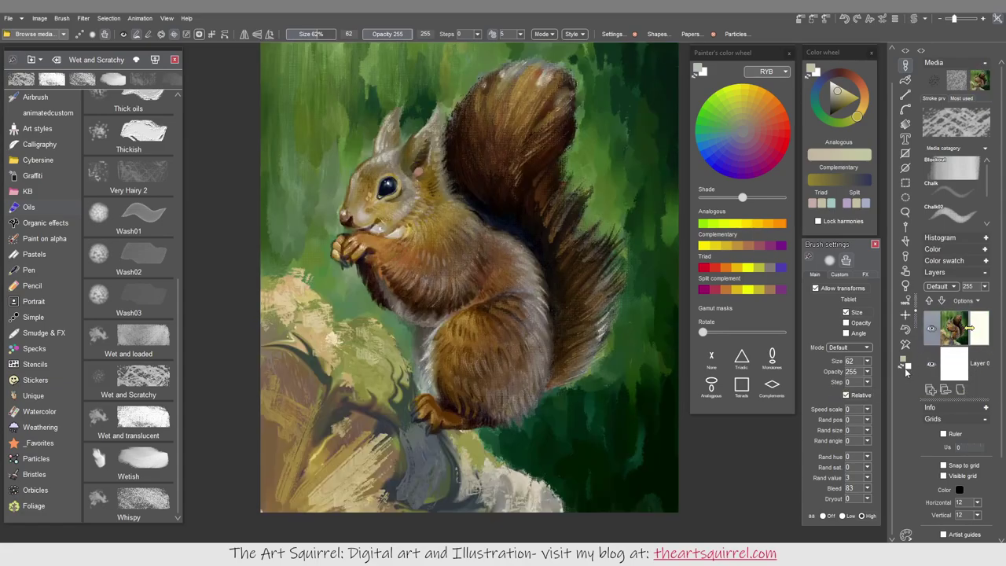
pyautogui.hotkey('ctrl', 's')
pyautogui.click(433, 326)
pyautogui.click(552, 451)
# Bring up the Interactive undo slider
pyautogui.click(167, 19)
pyautogui.click(224, 90)
pyautogui.click(883, 18)
pyautogui.click(563, 127)
pyautogui.click(884, 18)
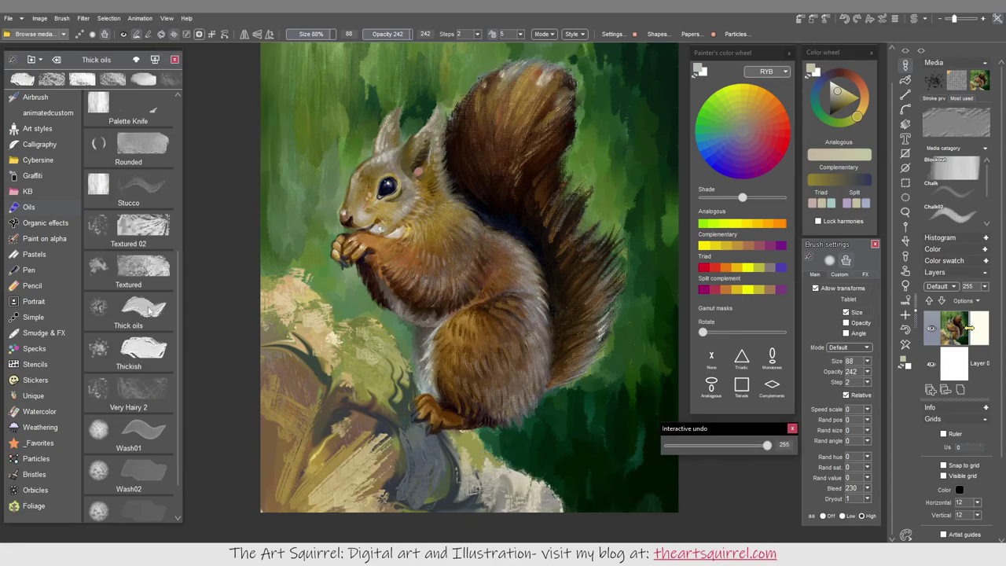
# Texture the mossy edge and grey cleft of the rock below the feet with the Oils Stucco brush in sampled colours
pyautogui.keyDown('alt'); pyautogui.click(493, 445); pyautogui.keyUp('alt')
pyautogui.click(128, 184)
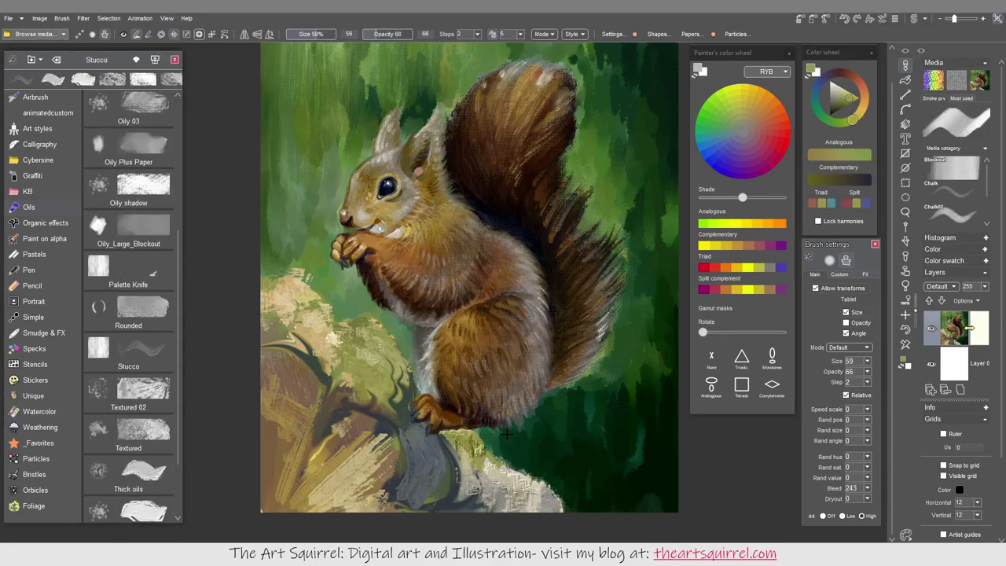
pyautogui.moveTo(481, 463)
pyautogui.mouseDown()
pyautogui.moveTo(459, 502)
pyautogui.moveTo(468, 483)
pyautogui.moveTo(493, 481)
pyautogui.moveTo(496, 469)
pyautogui.moveTo(558, 501)
pyautogui.moveTo(459, 467)
pyautogui.moveTo(447, 483)
pyautogui.moveTo(417, 431)
pyautogui.mouseUp()
pyautogui.keyDown('alt'); pyautogui.click(495, 470); pyautogui.keyUp('alt')
pyautogui.keyDown('alt'); pyautogui.click(458, 466); pyautogui.keyUp('alt')
pyautogui.press(']')
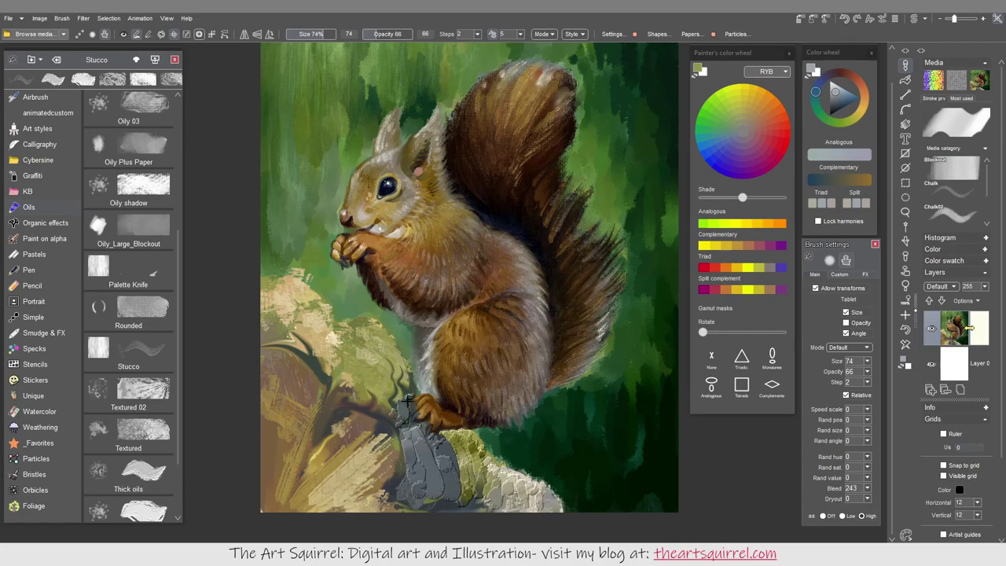
# Repaint the rock with broad strokes of sampled colours using the Oils Textured 02 brush at size 100
pyautogui.keyDown('alt'); pyautogui.click(350, 334); pyautogui.keyUp('alt')
pyautogui.moveTo(338, 323)
pyautogui.mouseDown()
pyautogui.moveTo(315, 283)
pyautogui.moveTo(294, 299)
pyautogui.moveTo(313, 310)
pyautogui.moveTo(317, 347)
pyautogui.moveTo(335, 324)
pyautogui.moveTo(385, 335)
pyautogui.moveTo(336, 358)
pyautogui.moveTo(394, 351)
pyautogui.moveTo(381, 323)
pyautogui.moveTo(397, 352)
pyautogui.moveTo(322, 339)
pyautogui.moveTo(340, 332)
pyautogui.moveTo(330, 308)
pyautogui.moveTo(308, 280)
pyautogui.moveTo(288, 282)
pyautogui.moveTo(274, 309)
pyautogui.moveTo(323, 351)
pyautogui.mouseUp()
pyautogui.press('b')
pyautogui.moveTo(387, 398)
pyautogui.mouseDown()
pyautogui.moveTo(417, 382)
pyautogui.moveTo(404, 428)
pyautogui.moveTo(445, 459)
pyautogui.moveTo(423, 484)
pyautogui.moveTo(456, 478)
pyautogui.moveTo(462, 520)
pyautogui.moveTo(488, 515)
pyautogui.moveTo(511, 473)
pyautogui.moveTo(523, 477)
pyautogui.moveTo(468, 437)
pyautogui.moveTo(520, 413)
pyautogui.mouseUp()
pyautogui.press('b')
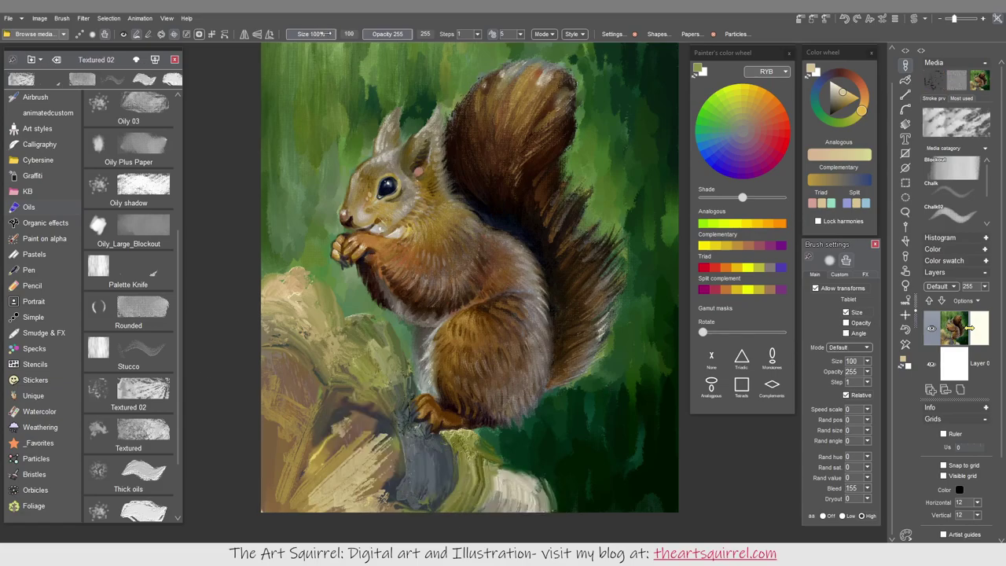
pyautogui.keyDown('alt'); pyautogui.click(427, 475); pyautogui.keyUp('alt')
pyautogui.moveTo(429, 480); pyautogui.dragTo(424, 468)
# Work sampled blue-grey into the rock's cleft below the foot with the Oils Modeling Paste on Knife and Drybrush brushes
pyautogui.scroll(5, 177, 223)
pyautogui.click(168, 221)
pyautogui.scroll(10, 169, 221)
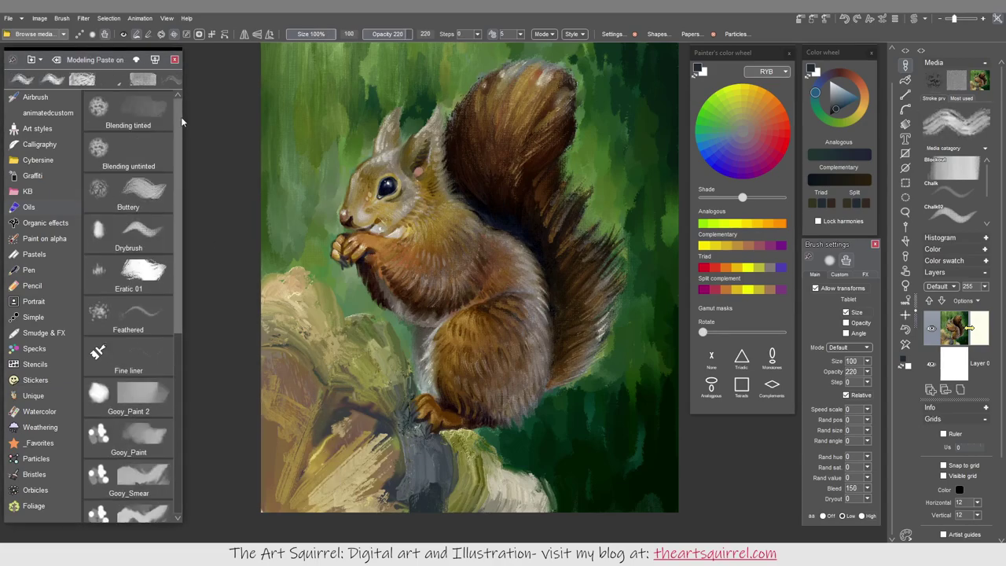
pyautogui.click(129, 232)
pyautogui.keyDown('alt'); pyautogui.click(440, 475); pyautogui.keyUp('alt')
pyautogui.moveTo(428, 487); pyautogui.dragTo(445, 465)
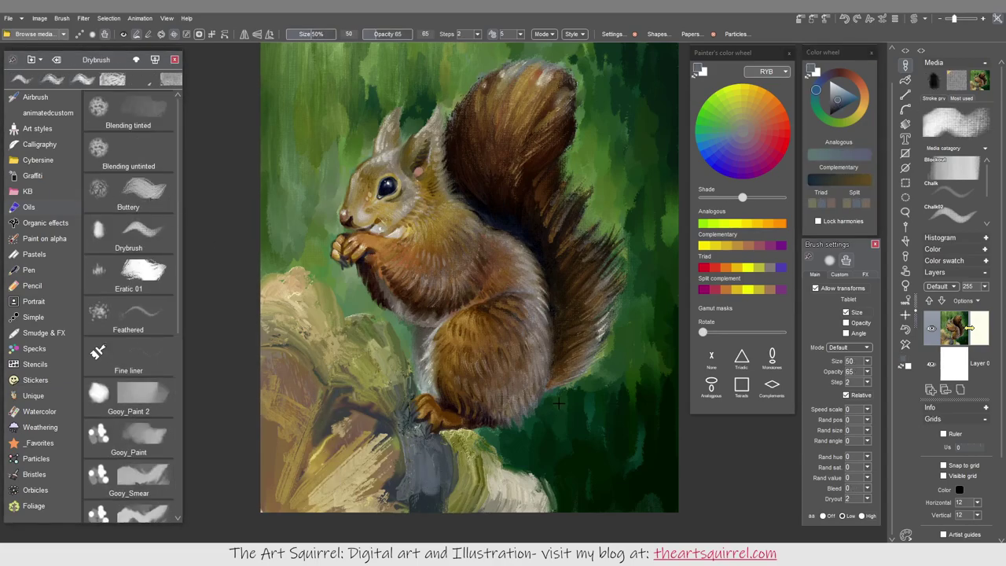
# Adjust the Oils Stucco brush to size 21 with bleed 140 and dab pale sampled highlights along the rock's lower edge
pyautogui.scroll(-10, 129, 314)
pyautogui.click(129, 424)
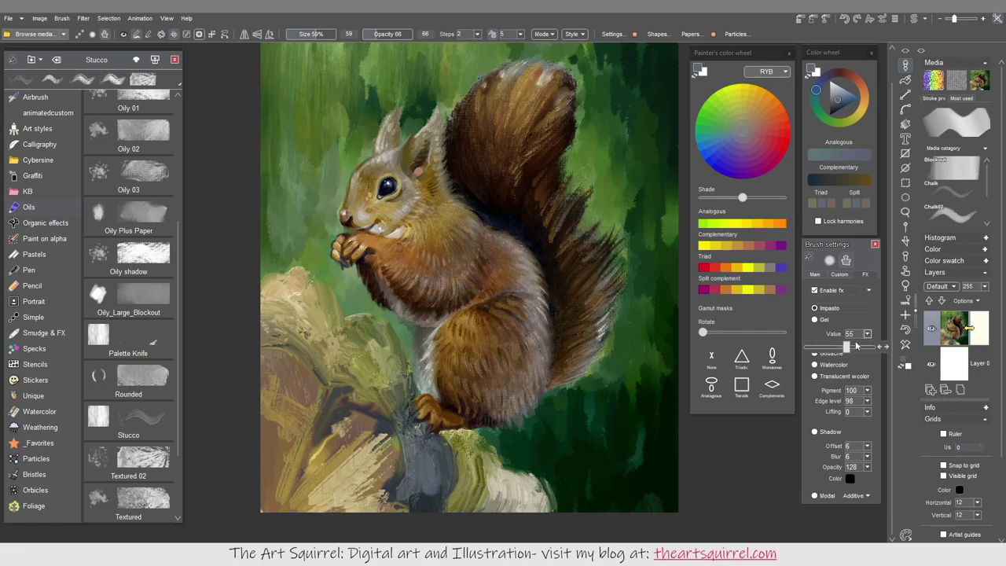
pyautogui.keyDown('alt'); pyautogui.click(492, 440); pyautogui.keyUp('alt')
pyautogui.press('[')
pyautogui.press('[')
pyautogui.press('[')
pyautogui.press('[')
pyautogui.press('[')
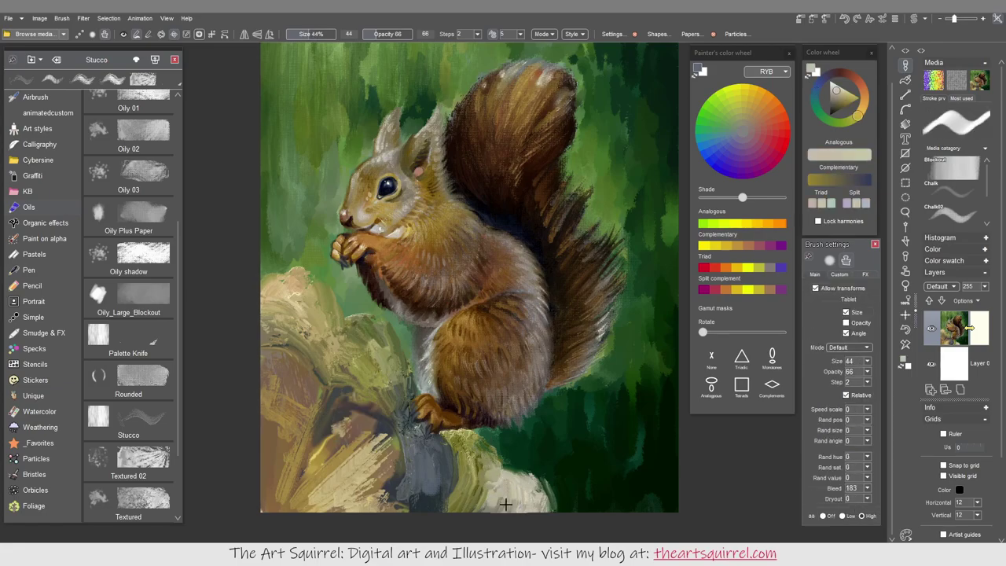
pyautogui.scroll(-4, 868, 488)
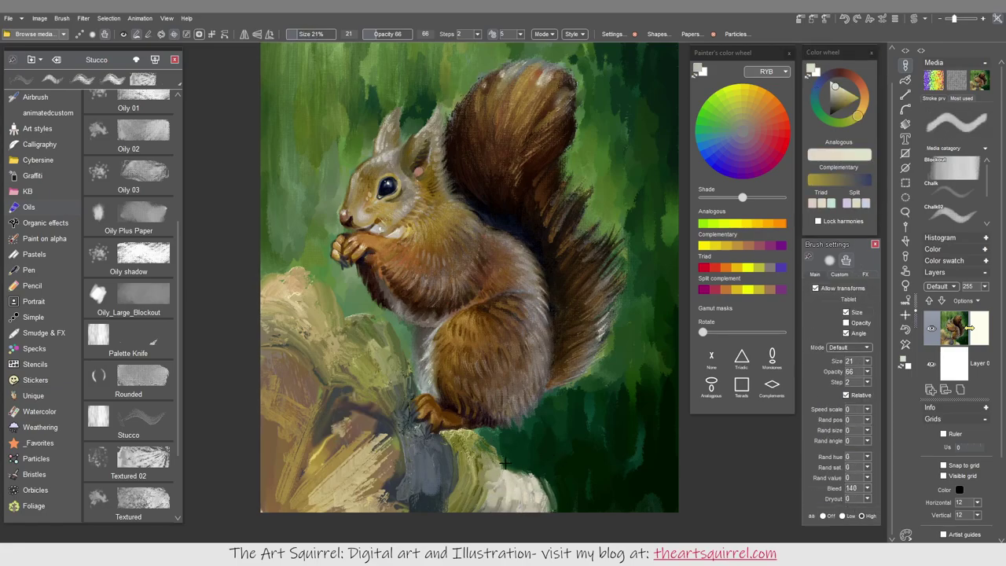
# Add sampled grey strokes to the rock's cleft and store the modified Stucco brush as stuccosmaller in _Favorites
pyautogui.keyDown('alt'); pyautogui.click(438, 468); pyautogui.keyUp('alt')
pyautogui.moveTo(454, 494); pyautogui.dragTo(441, 470)
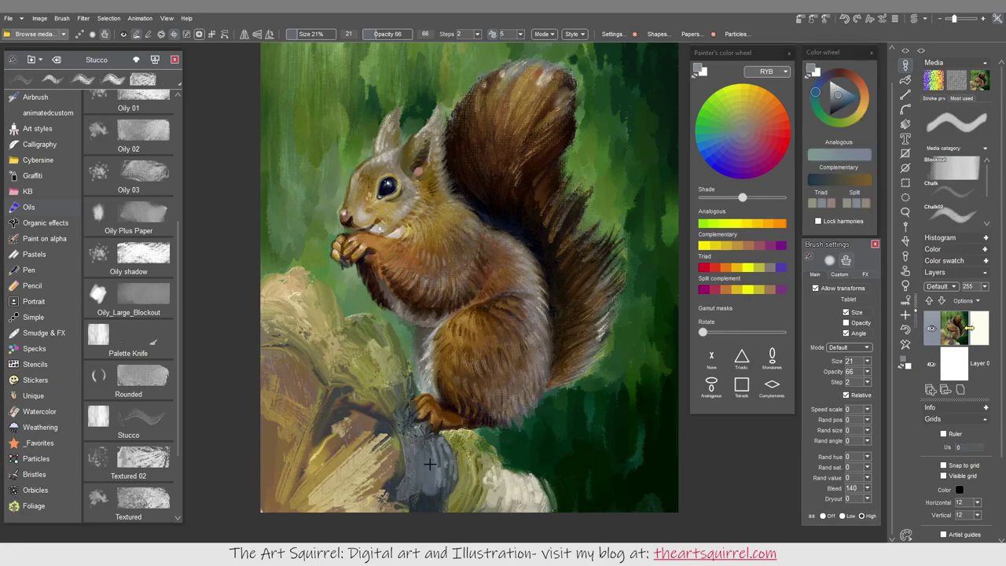
pyautogui.click(574, 181)
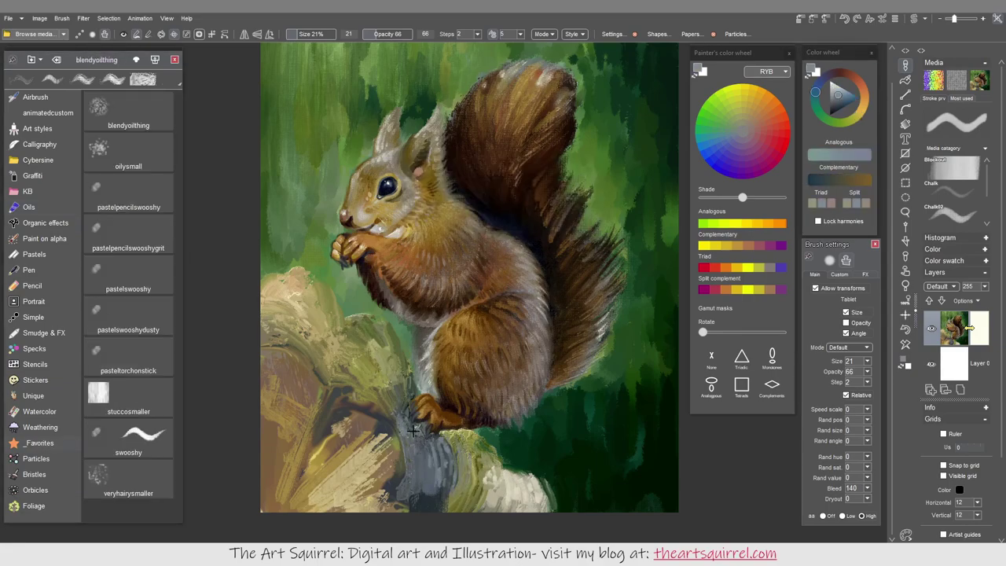
# Dab pale strokes along the mossy rock edge beside the squirrel's foot
pyautogui.scroll(2, 397, 393)
pyautogui.moveTo(407, 324); pyautogui.dragTo(415, 385)
pyautogui.moveTo(369, 323); pyautogui.dragTo(378, 385)
# Adjust the brush's paper settings, undo the last two changes, and store the brush as stuccosmallerglaze in _Favorites
pyautogui.click(690, 34)
pyautogui.click(748, 96)
pyautogui.hotkey('ctrl', 'z')
pyautogui.hotkey('ctrl', 'z')
pyautogui.click(155, 59)
pyautogui.write('stuccosmallerglaze')
pyautogui.press('Return')
# Undo a pale test stroke on the rock and build an animated brush shape from the speckled, splatter and crescent presets
pyautogui.click(658, 34)
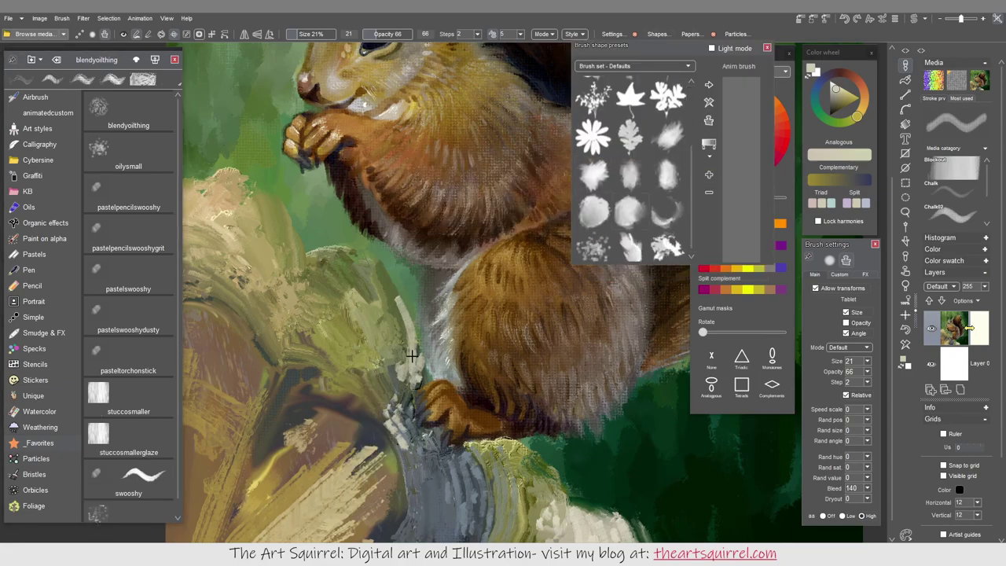
pyautogui.moveTo(316, 418); pyautogui.dragTo(364, 350)
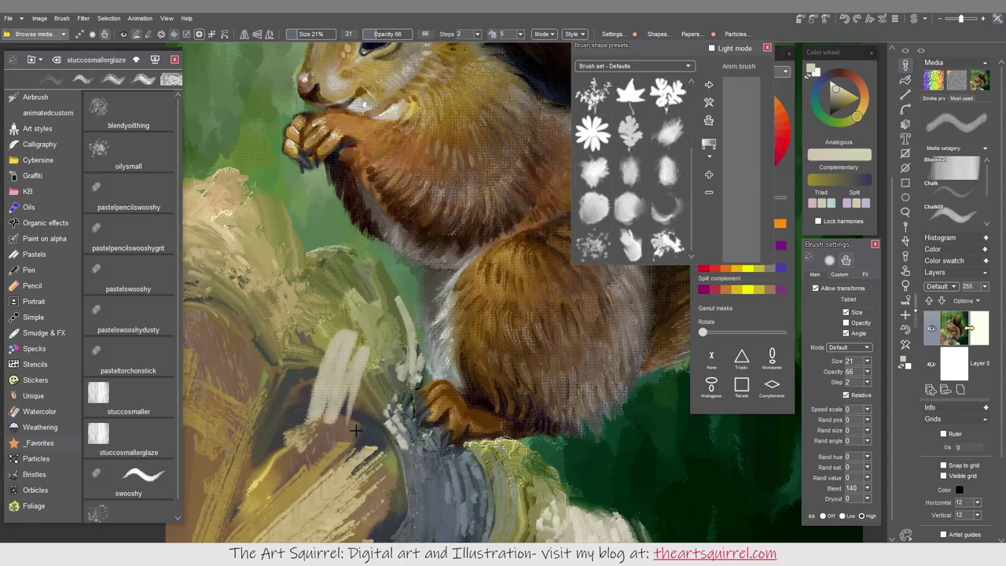
pyautogui.hotkey('ctrl', 'z')
pyautogui.click(592, 243)
pyautogui.click(709, 84)
pyautogui.moveTo(666, 244); pyautogui.dragTo(729, 132)
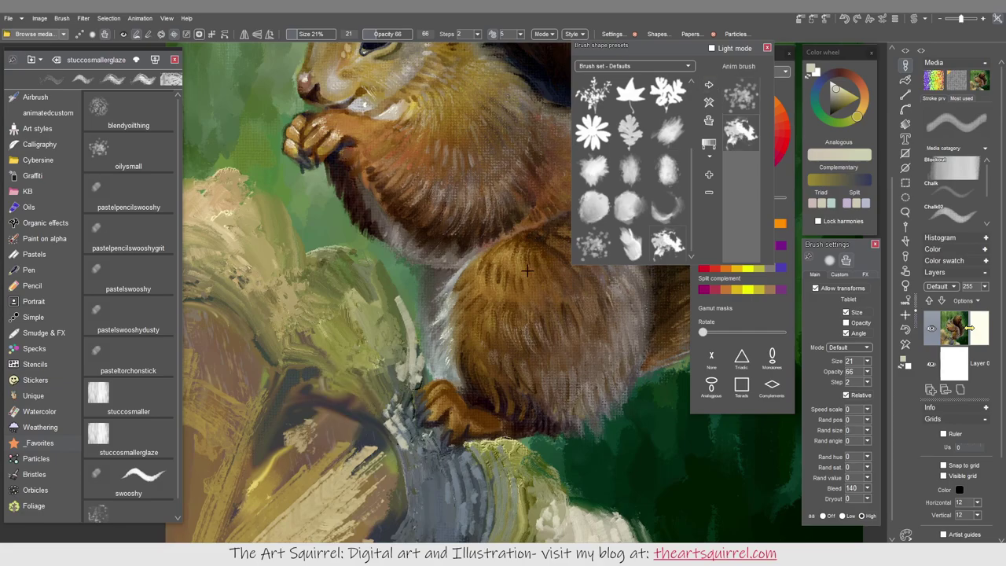
pyautogui.click(709, 175)
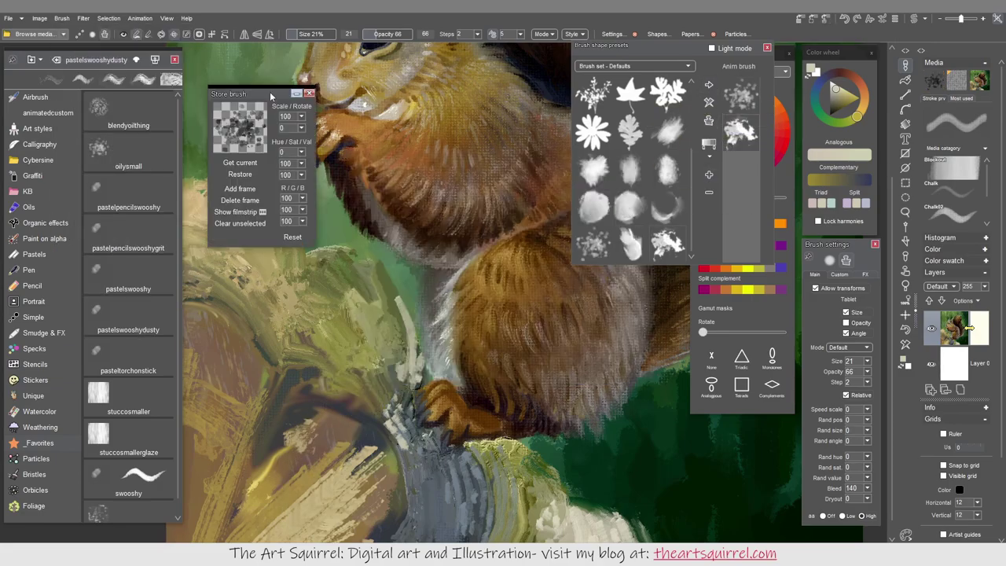
# Set the brush step to 10 and the paper's Dry brush amount to 59
pyautogui.scroll(3, 391, 312)
pyautogui.click(497, 39)
pyautogui.click(494, 46)
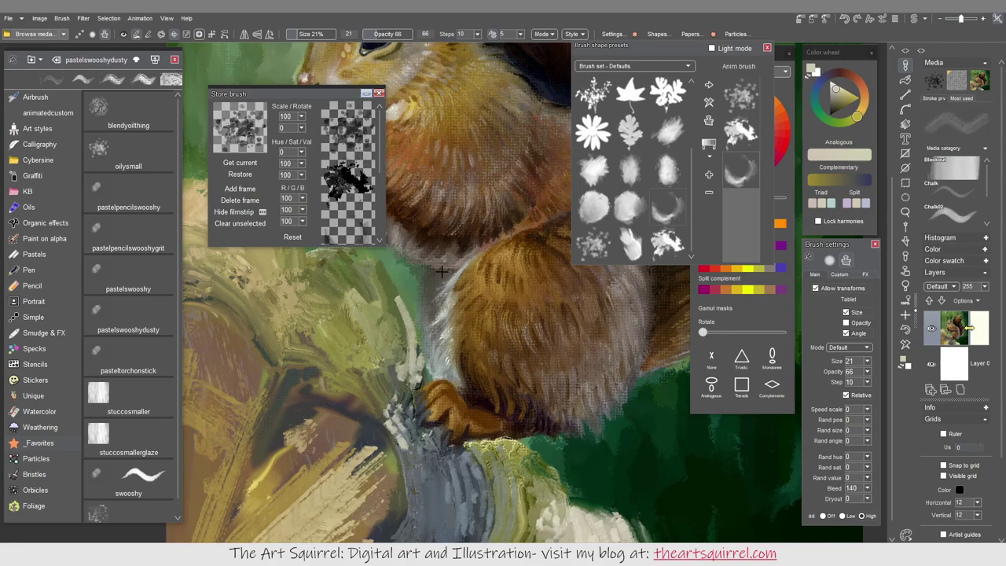
pyautogui.click(690, 34)
pyautogui.moveTo(712, 107); pyautogui.dragTo(706, 106)
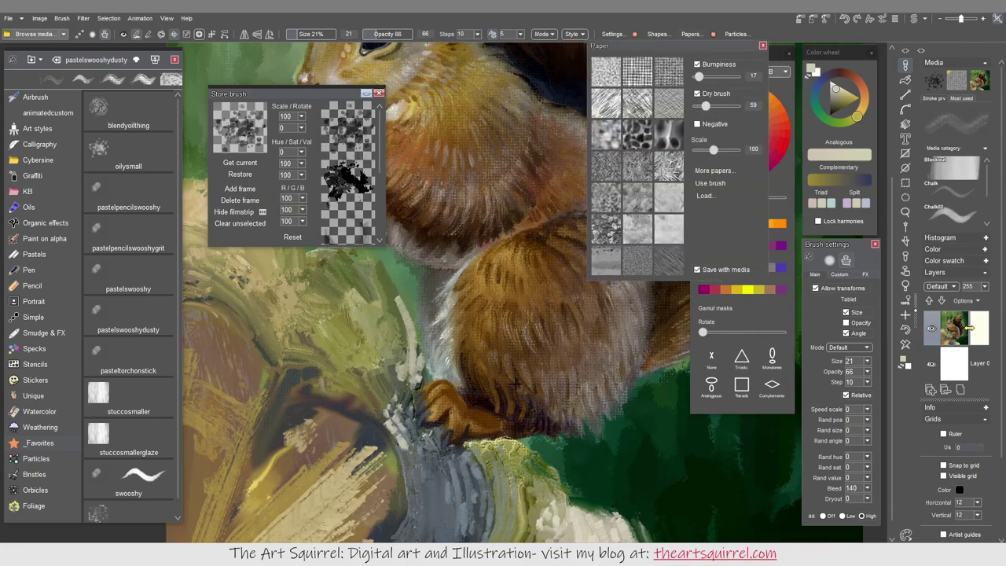
# Close the Store brush window and save the custom brush as glazebrushtexture in _Favorites
pyautogui.click(378, 94)
pyautogui.write('glazebrushtexture')
pyautogui.press('Return')
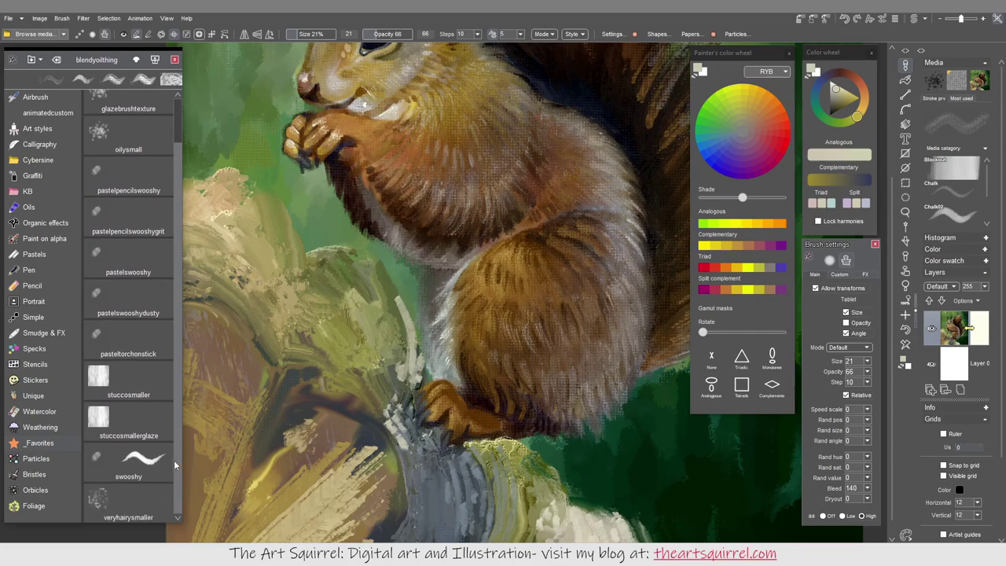
# Load the stuccosmaller brush and paint sampled greens over the pale strokes on the rock beside the squirrel's chest and foot
pyautogui.click(145, 306)
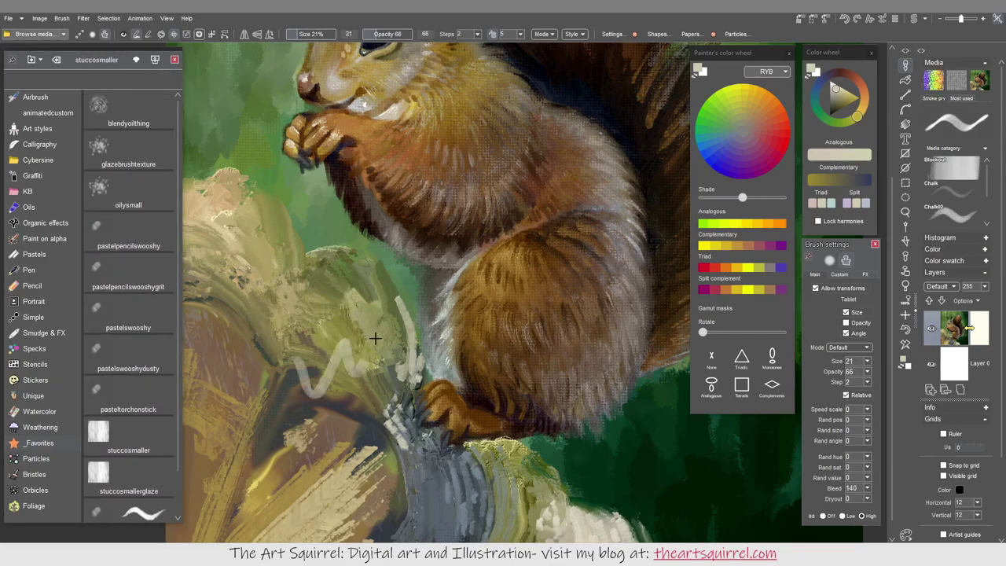
pyautogui.click(128, 440)
pyautogui.scroll(-1, 128, 353)
pyautogui.keyDown('alt'); pyautogui.click(373, 309); pyautogui.keyUp('alt')
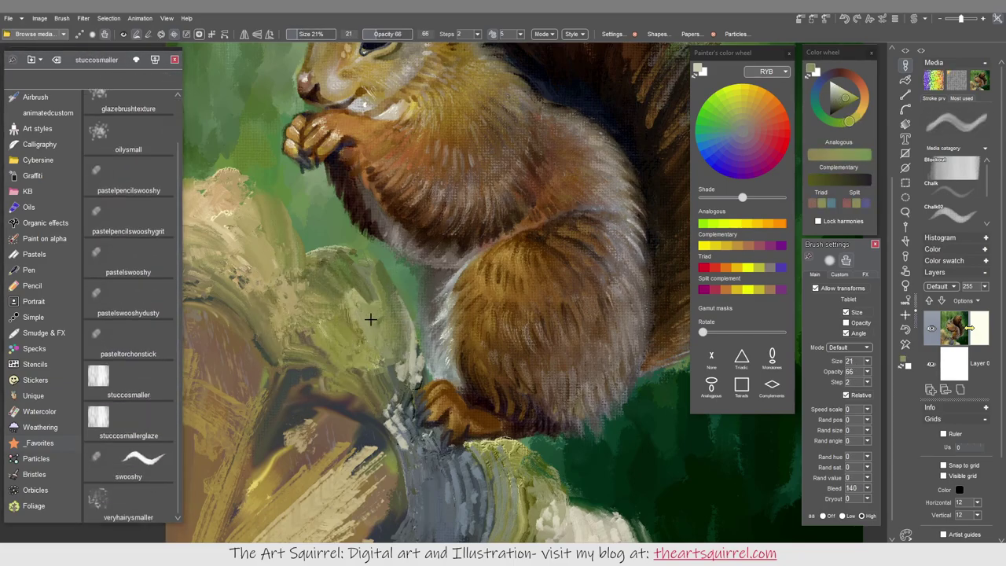
pyautogui.keyDown('alt'); pyautogui.click(406, 274); pyautogui.keyUp('alt')
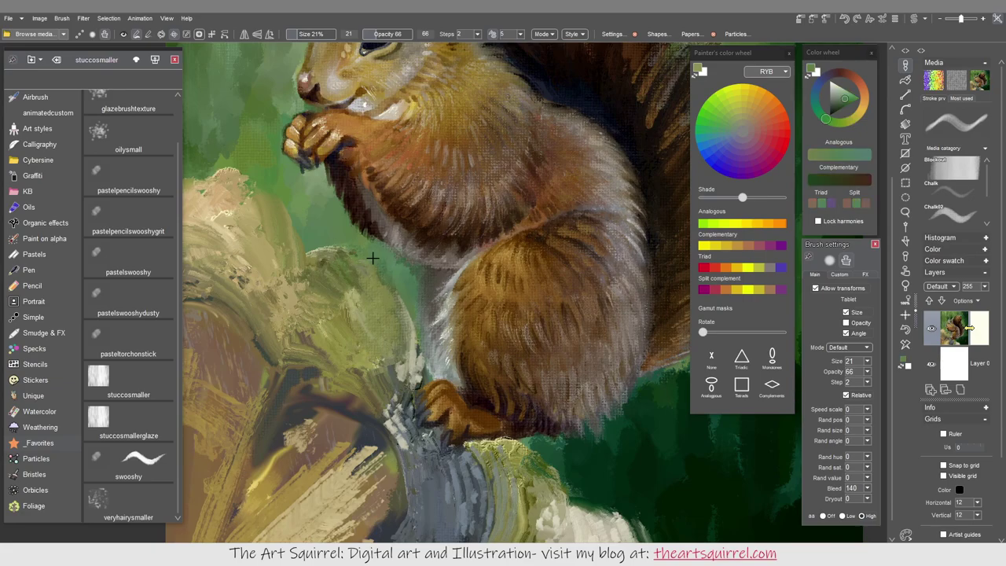
pyautogui.keyDown('alt'); pyautogui.click(410, 357); pyautogui.keyUp('alt')
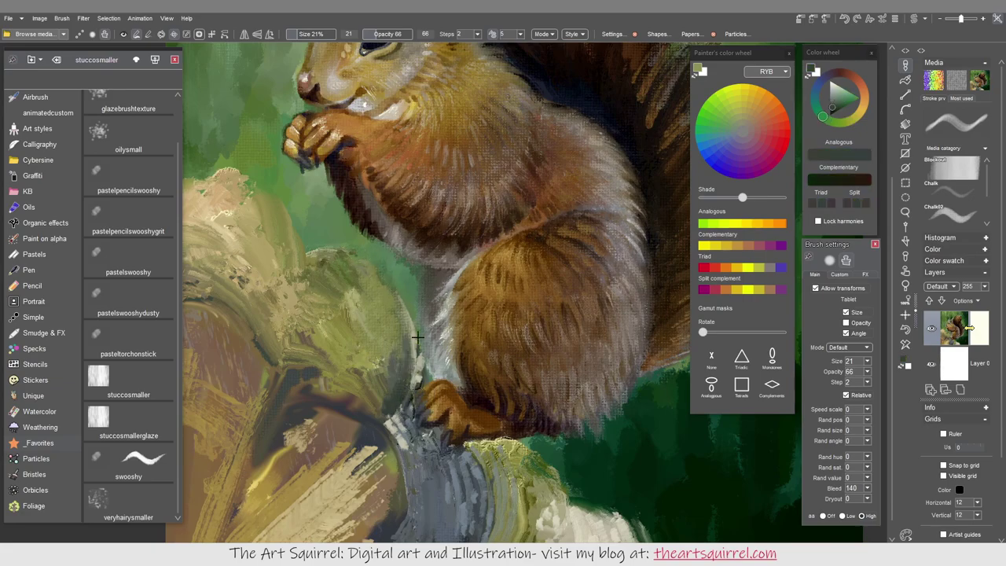
# Enlarge the brush to size 56 and paint sampled dark background green into the gap at the rock's base
pyautogui.moveTo(486, 472)
pyautogui.mouseDown()
pyautogui.moveTo(449, 369)
pyautogui.moveTo(462, 433)
pyautogui.moveTo(459, 363)
pyautogui.moveTo(491, 377)
pyautogui.moveTo(531, 431)
pyautogui.moveTo(555, 431)
pyautogui.mouseUp()
pyautogui.keyDown('alt'); pyautogui.click(551, 426); pyautogui.keyUp('alt')
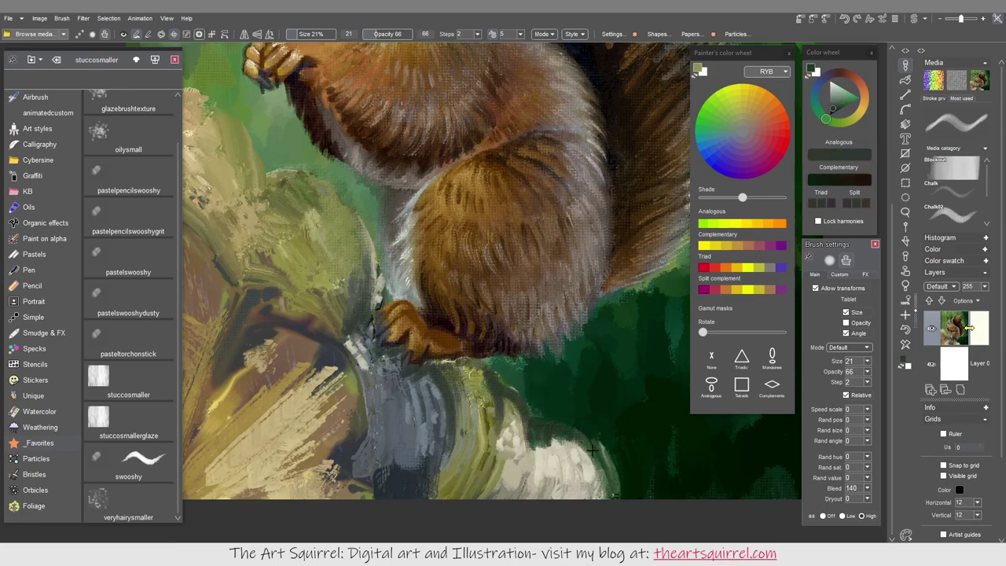
pyautogui.press(']')
pyautogui.press(']')
pyautogui.press(']')
pyautogui.press(']')
pyautogui.keyDown('alt'); pyautogui.click(414, 486); pyautogui.keyUp('alt')
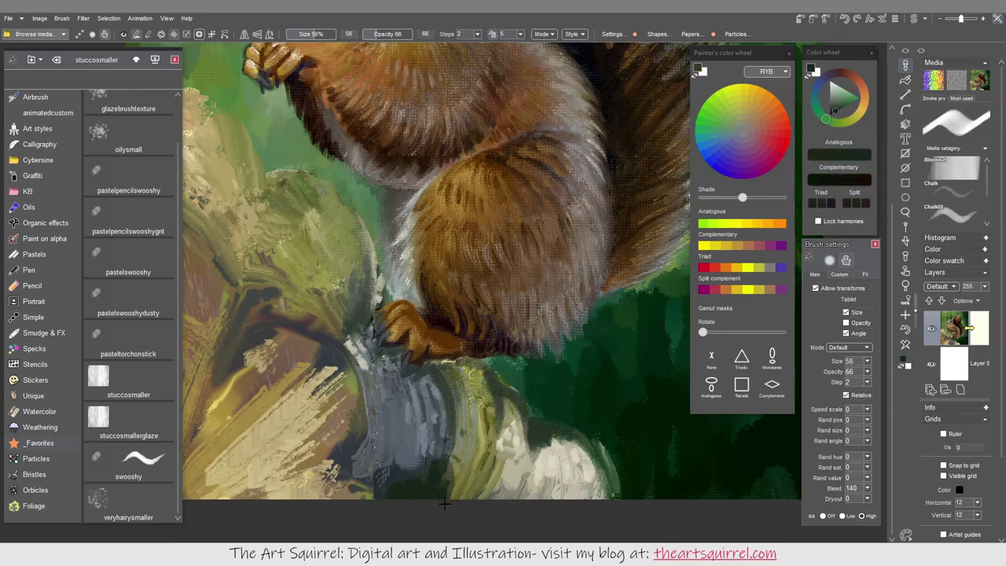
# Repaint the bluish rock section beneath the squirrel's foot with broad strokes of sampled grey-green
pyautogui.keyDown('alt'); pyautogui.click(455, 391); pyautogui.keyUp('alt')
pyautogui.moveTo(464, 374); pyautogui.dragTo(459, 444)
pyautogui.moveTo(424, 362); pyautogui.dragTo(393, 448)
pyautogui.moveTo(361, 346); pyautogui.dragTo(409, 440)
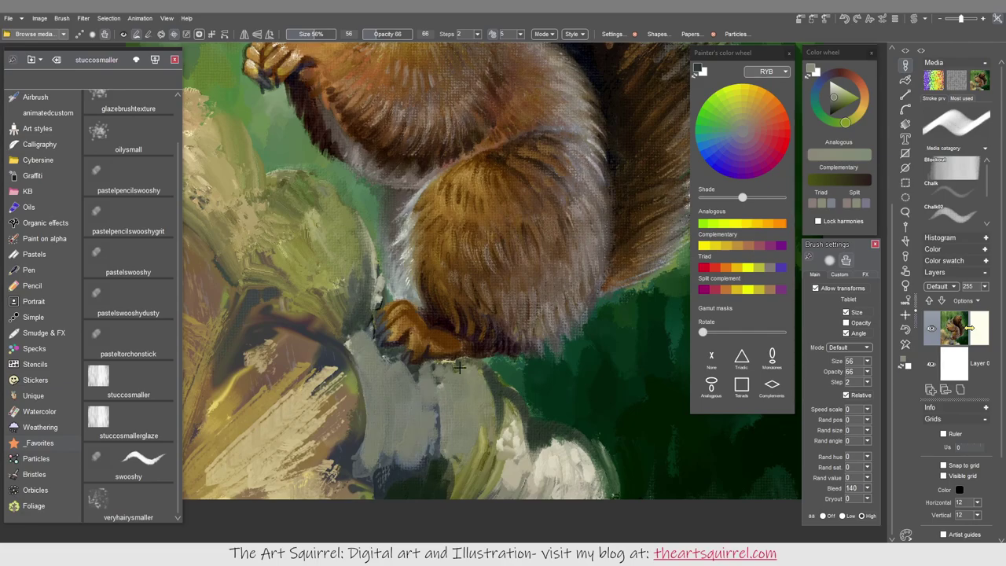
pyautogui.keyDown('alt'); pyautogui.click(485, 457); pyautogui.keyUp('alt')
pyautogui.moveTo(440, 365); pyautogui.dragTo(420, 464)
# Reshape the pale rounded rock at the lower end of the ledge with broad strokes of sampled colour
pyautogui.moveTo(471, 433); pyautogui.dragTo(511, 495)
pyautogui.moveTo(495, 416); pyautogui.dragTo(554, 467)
pyautogui.moveTo(582, 432); pyautogui.dragTo(609, 496)
# Brush pale green and cream strokes across the upper rock mounds using colours sampled from the painting
pyautogui.keyDown('alt'); pyautogui.click(491, 464); pyautogui.keyUp('alt')
pyautogui.scroll(-2, 471, 364)
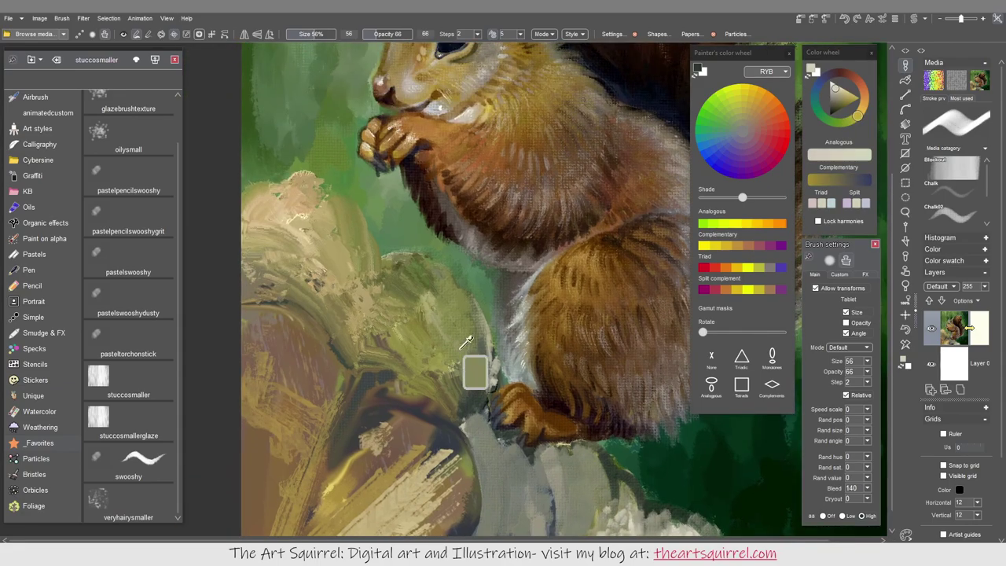
pyautogui.keyDown('alt'); pyautogui.click(367, 281); pyautogui.keyUp('alt')
pyautogui.moveTo(367, 281); pyautogui.dragTo(322, 283)
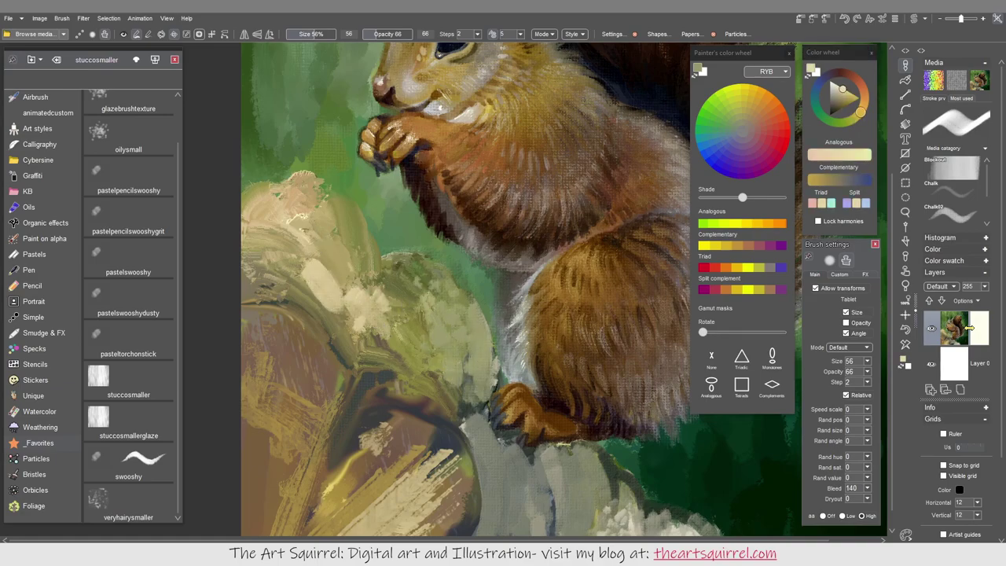
pyautogui.moveTo(345, 213); pyautogui.dragTo(370, 241)
# Reduce the brush to size 13 and dab cream highlights along the crest of the upper rock
pyautogui.press('[')
pyautogui.press('[')
pyautogui.press('[')
pyautogui.moveTo(318, 188)
pyautogui.mouseDown()
pyautogui.moveTo(288, 178)
pyautogui.moveTo(273, 205)
pyautogui.moveTo(260, 205)
pyautogui.moveTo(303, 185)
pyautogui.mouseUp()
pyautogui.press('[')
pyautogui.press('[')
pyautogui.keyDown('alt'); pyautogui.click(281, 211); pyautogui.keyUp('alt')
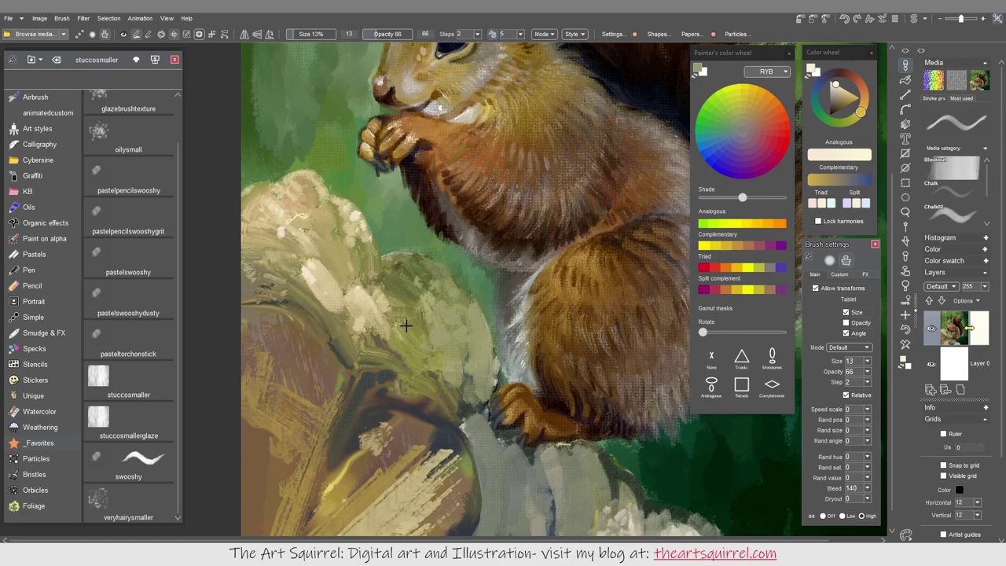
# Streak thin cream highlights down the grey rock below the foot and sample a warm beige for the rounded edge
pyautogui.moveTo(482, 443); pyautogui.dragTo(511, 454)
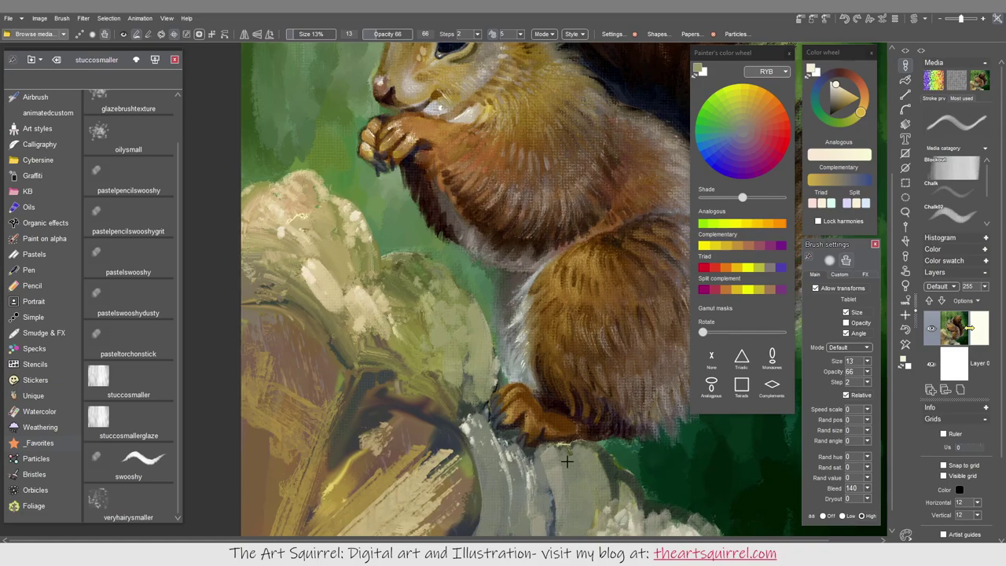
pyautogui.moveTo(548, 492); pyautogui.dragTo(518, 429)
pyautogui.keyDown('alt'); pyautogui.click(644, 458); pyautogui.keyUp('alt')
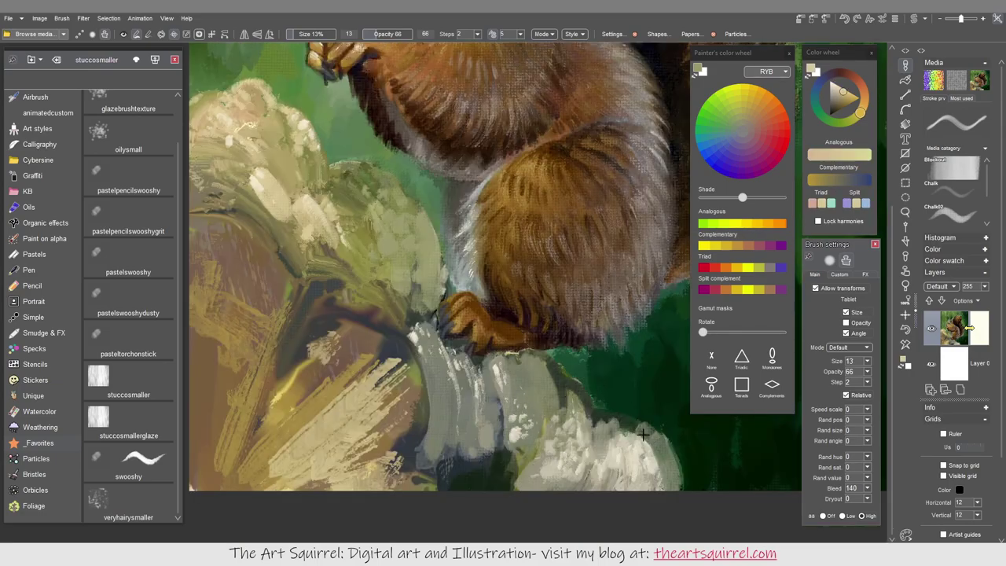
# Switch to stuccosmallerglaze and glaze the rock and its shadowed edge with sampled warm cream and dark green tones
pyautogui.press('b')
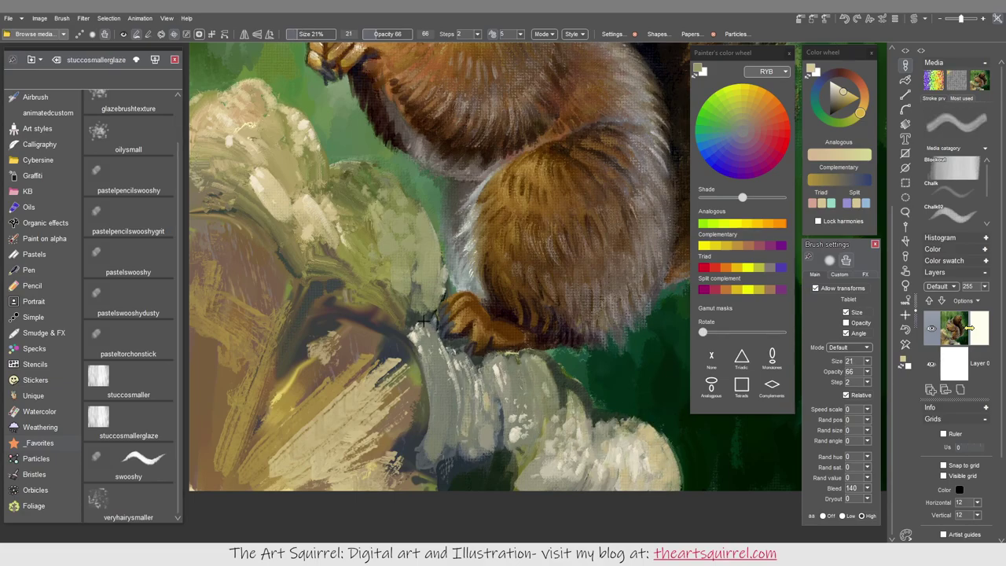
pyautogui.keyDown('alt'); pyautogui.click(438, 282); pyautogui.keyUp('alt')
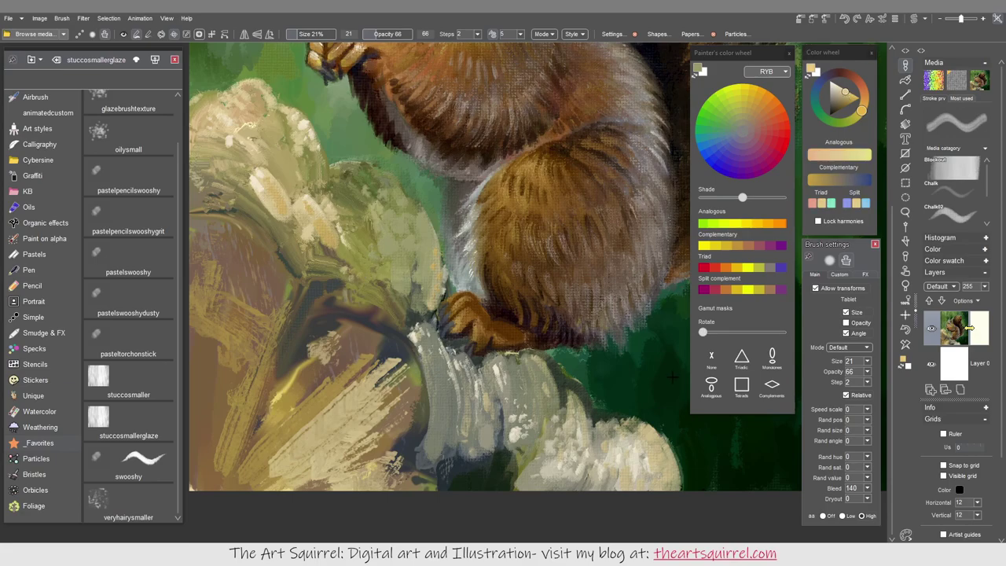
pyautogui.hotkey('ctrl', '0')
pyautogui.keyDown('alt'); pyautogui.click(633, 377); pyautogui.keyUp('alt')
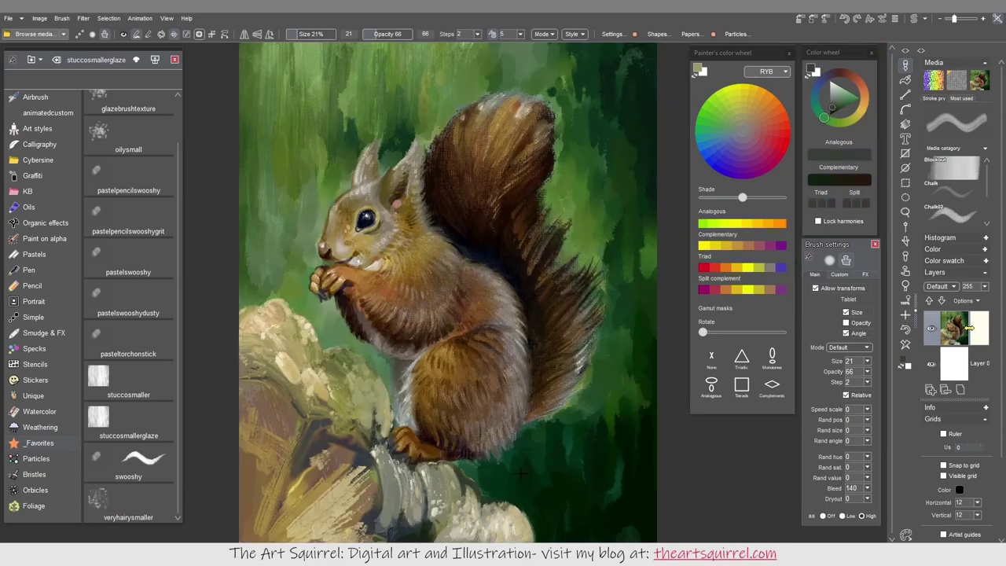
pyautogui.keyDown('alt'); pyautogui.click(467, 485); pyautogui.keyUp('alt')
pyautogui.keyDown('alt'); pyautogui.click(546, 479); pyautogui.keyUp('alt')
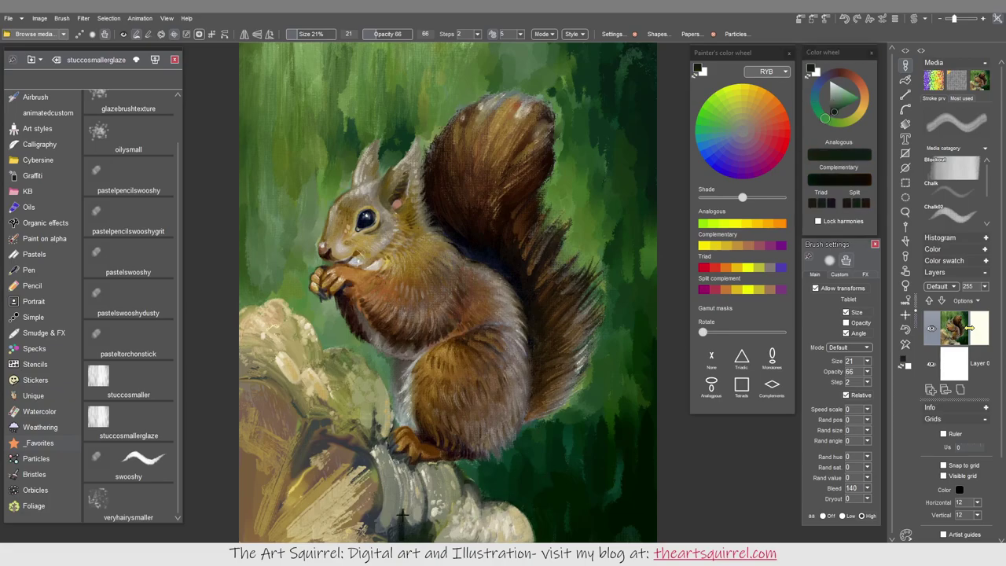
# Refine the grey rock folds beneath the squirrel with sampled grey and beige glaze strokes
pyautogui.keyDown('alt'); pyautogui.click(393, 537); pyautogui.keyUp('alt')
pyautogui.keyDown('alt'); pyautogui.click(411, 523); pyautogui.keyUp('alt')
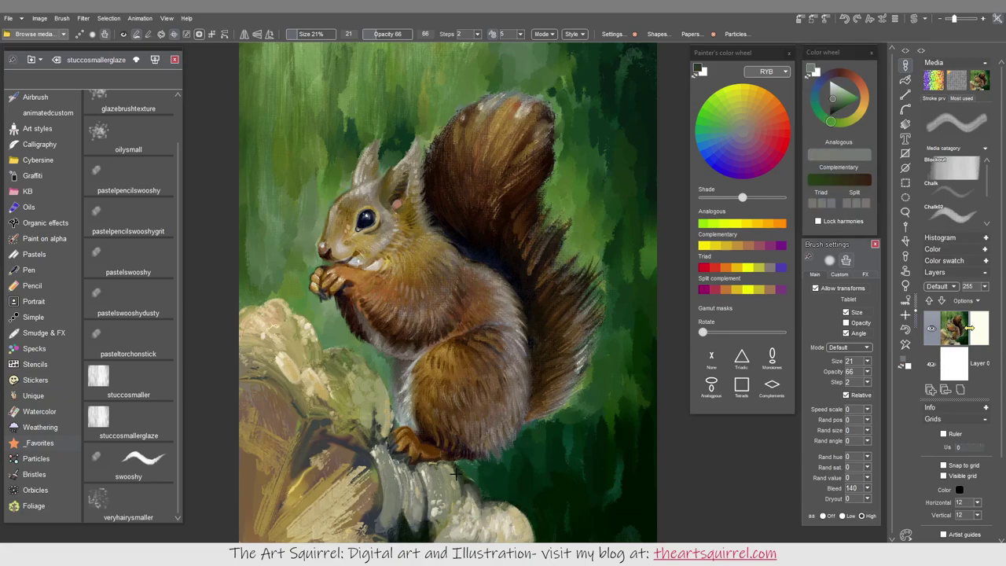
pyautogui.keyDown('alt'); pyautogui.click(383, 450); pyautogui.keyUp('alt')
pyautogui.keyDown('alt'); pyautogui.click(454, 499); pyautogui.keyUp('alt')
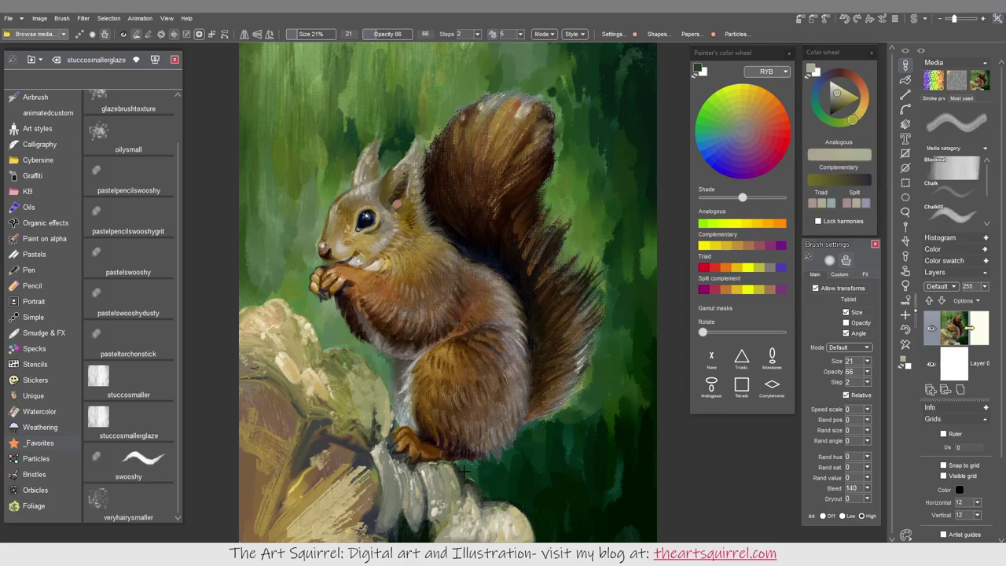
pyautogui.keyDown('alt'); pyautogui.click(497, 508); pyautogui.keyUp('alt')
pyautogui.keyDown('alt'); pyautogui.click(488, 505); pyautogui.keyUp('alt')
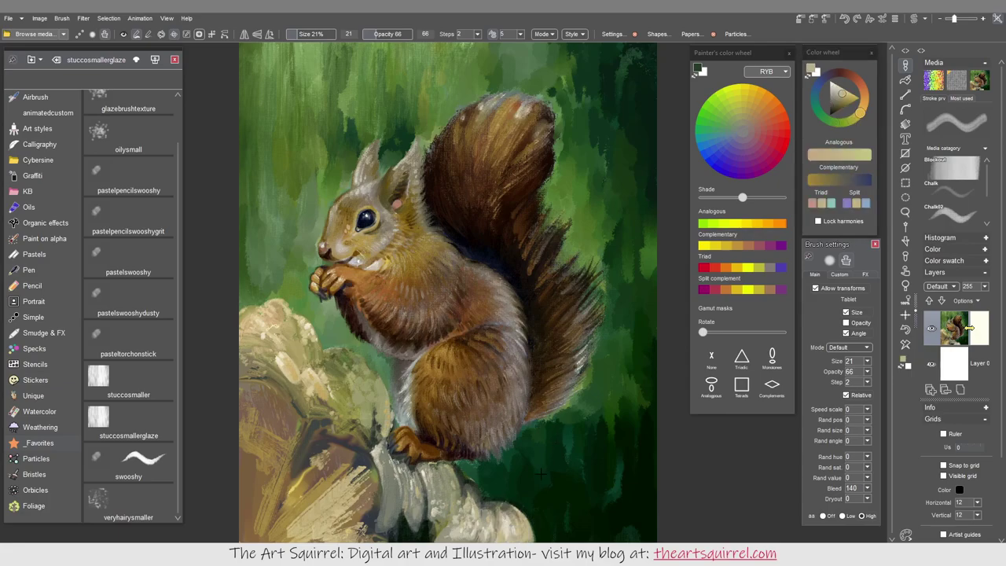
# Define the lower rock edge and the area under the feet with sampled dark and cream glaze tones
pyautogui.keyDown('alt'); pyautogui.click(441, 515); pyautogui.keyUp('alt')
pyautogui.scroll(-1, 529, 454)
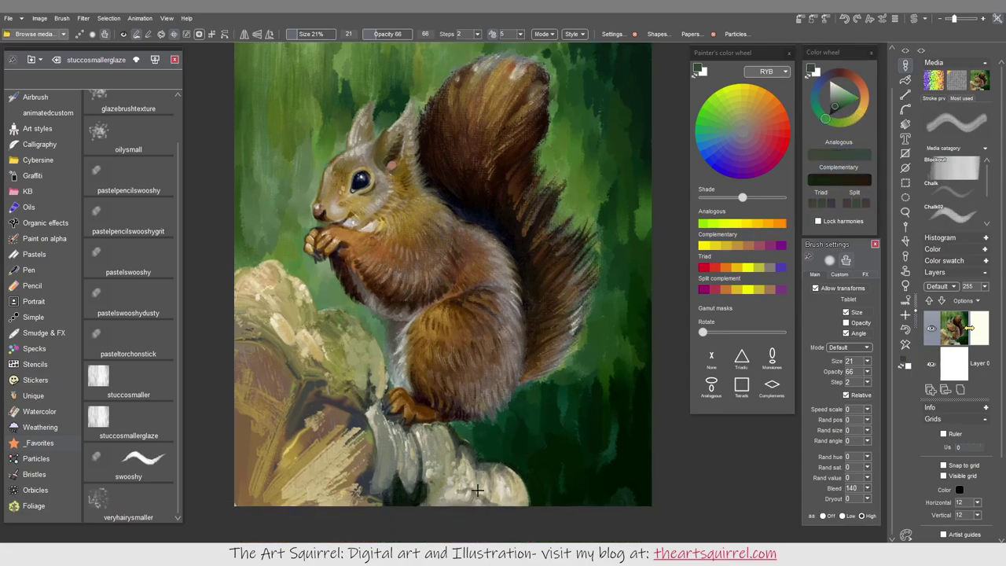
pyautogui.keyDown('alt'); pyautogui.click(408, 431); pyautogui.keyUp('alt')
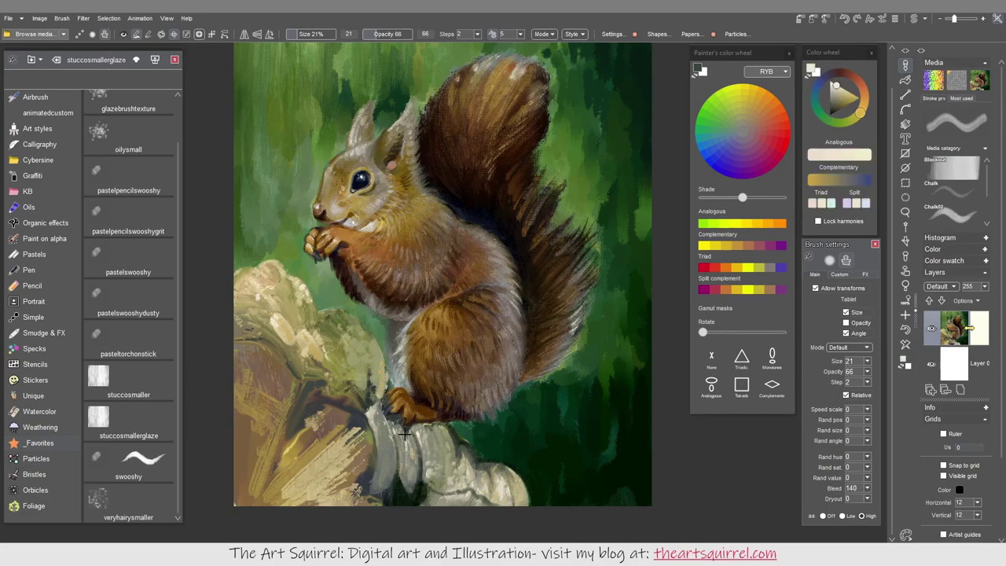
pyautogui.keyDown('alt'); pyautogui.click(416, 415); pyautogui.keyUp('alt')
pyautogui.keyDown('alt'); pyautogui.click(421, 442); pyautogui.keyUp('alt')
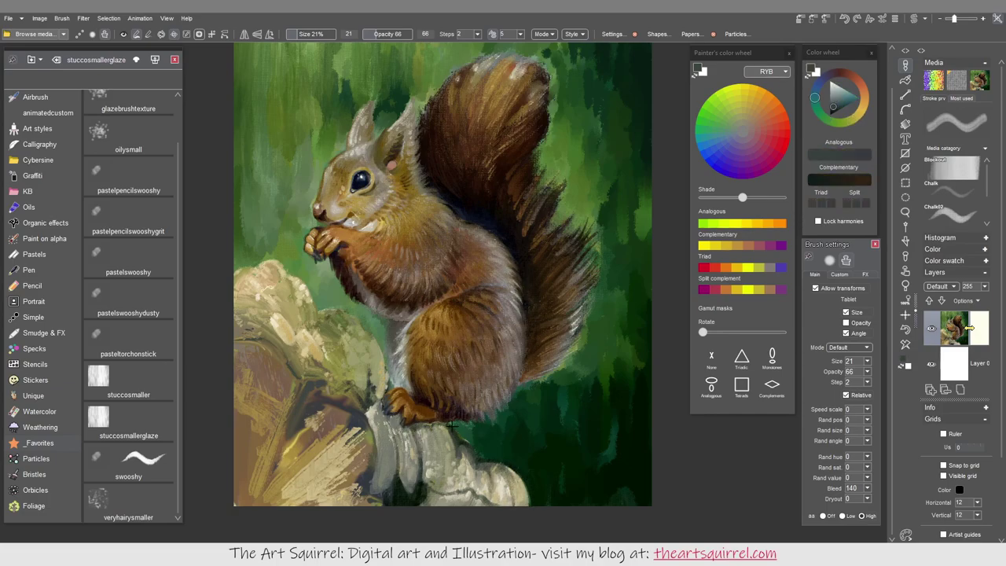
# Deepen the olive shading in the rock mound beside the squirrel's belly using colours sampled from the rock
pyautogui.keyDown('alt'); pyautogui.click(333, 392); pyautogui.keyUp('alt')
pyautogui.keyDown('alt'); pyautogui.click(360, 396); pyautogui.keyUp('alt')
pyautogui.keyDown('alt'); pyautogui.click(344, 382); pyautogui.keyUp('alt')
pyautogui.keyDown('alt'); pyautogui.click(355, 385); pyautogui.keyUp('alt')
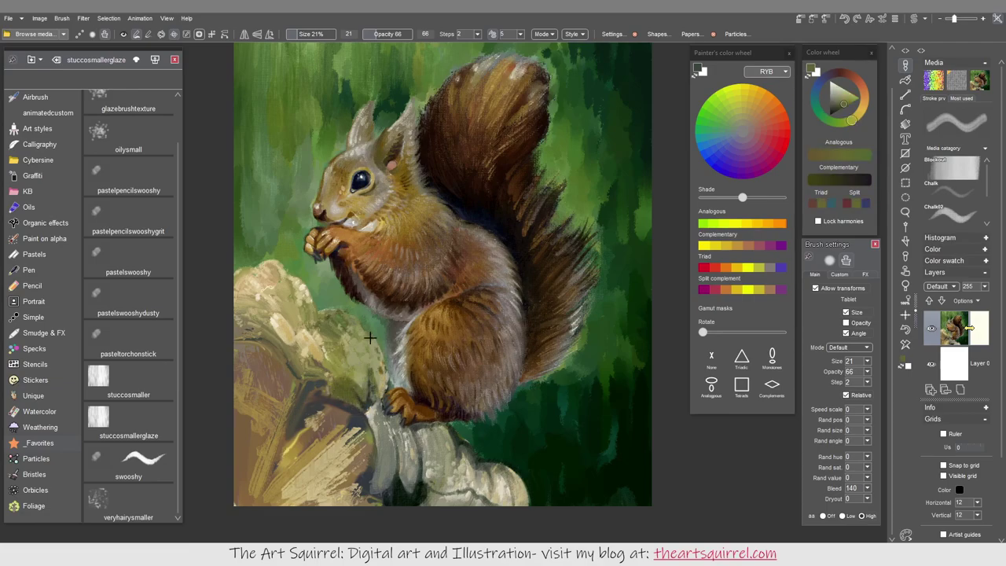
pyautogui.keyDown('alt'); pyautogui.click(465, 491); pyautogui.keyUp('alt')
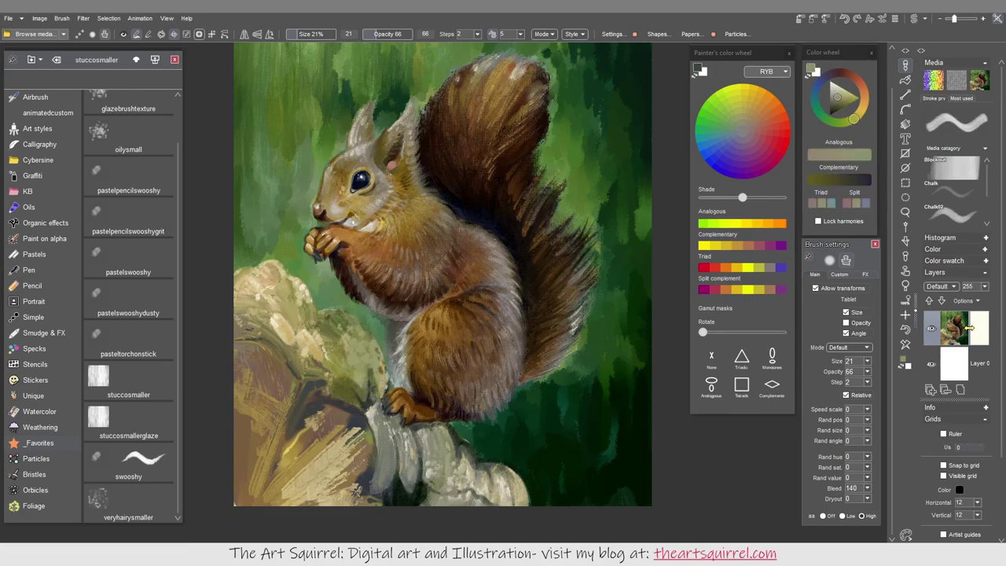
# Touch up the squirrel's fur and ears in sampled colours with glazebrushtexture, pastelpencilswooshygrit and pasteltorchonstick
pyautogui.keyDown('alt'); pyautogui.click(523, 182); pyautogui.keyUp('alt')
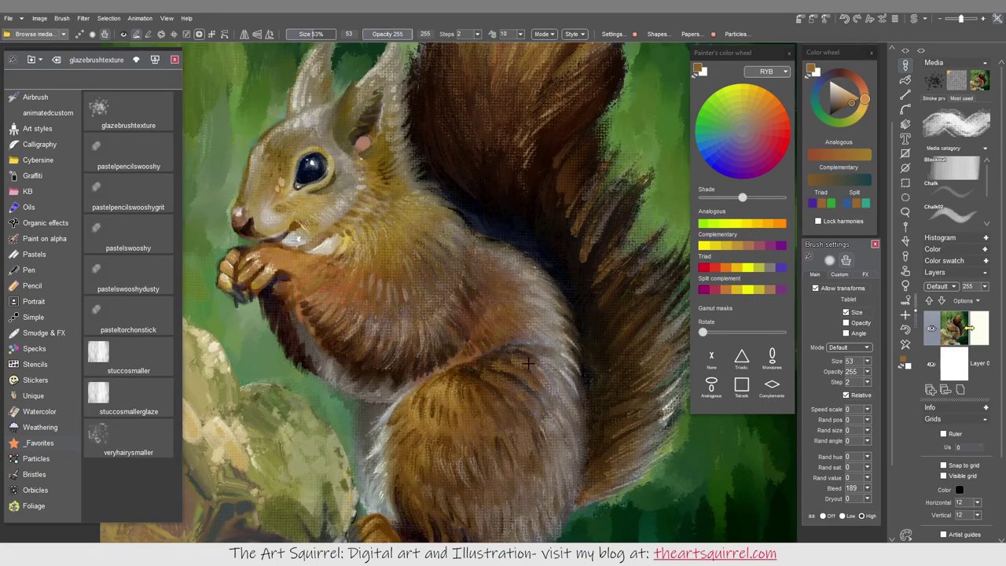
pyautogui.scroll(2, 456, 294)
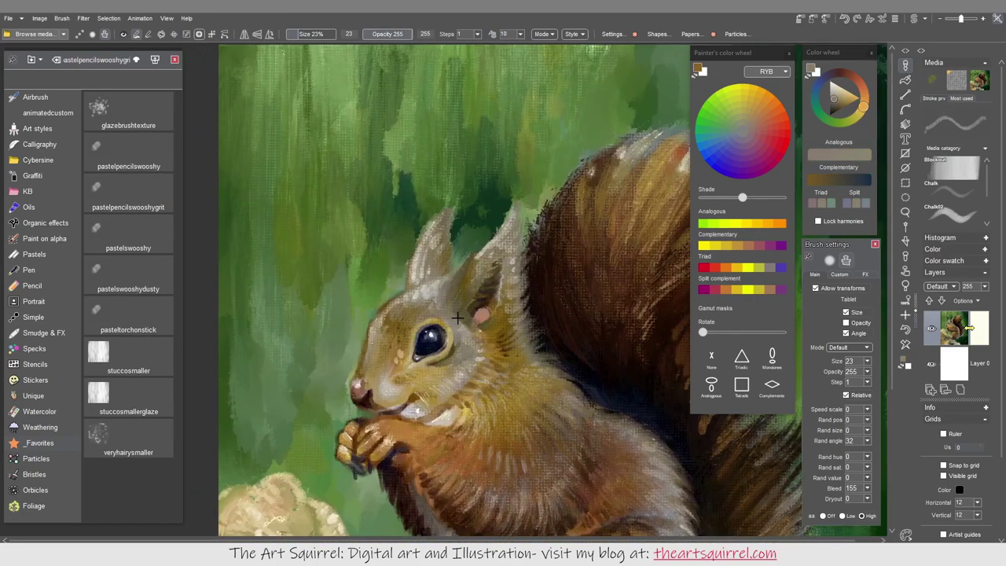
pyautogui.keyDown('alt'); pyautogui.click(470, 270); pyautogui.keyUp('alt')
pyautogui.keyDown('alt'); pyautogui.click(487, 248); pyautogui.keyUp('alt')
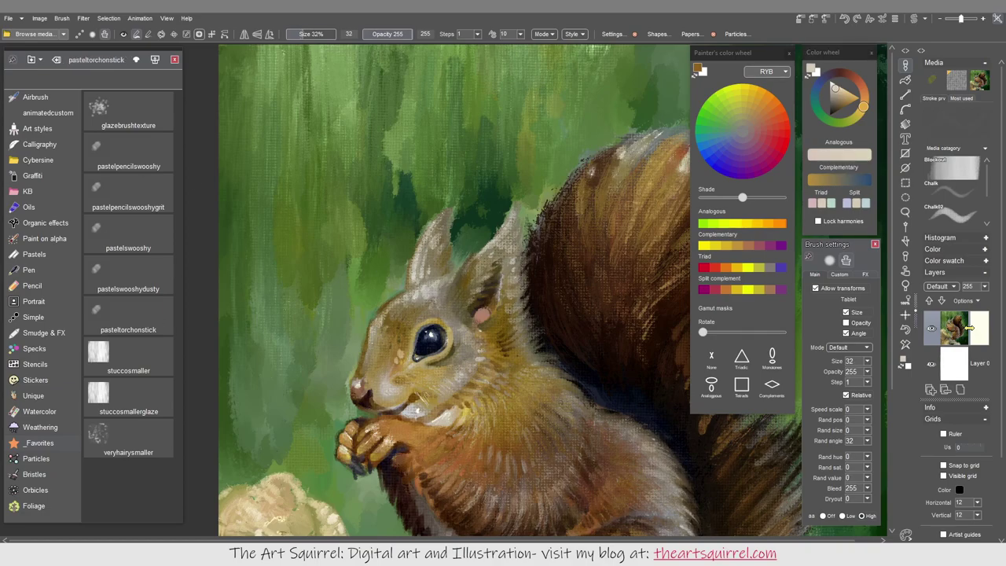
pyautogui.keyDown('alt'); pyautogui.click(408, 430); pyautogui.keyUp('alt')
# Add a new layer and glaze sampled warm fur tones over the squirrel's cheek and ear with stuccosmallerglaze
pyautogui.hotkey('ctrl', 'shift', 'n')
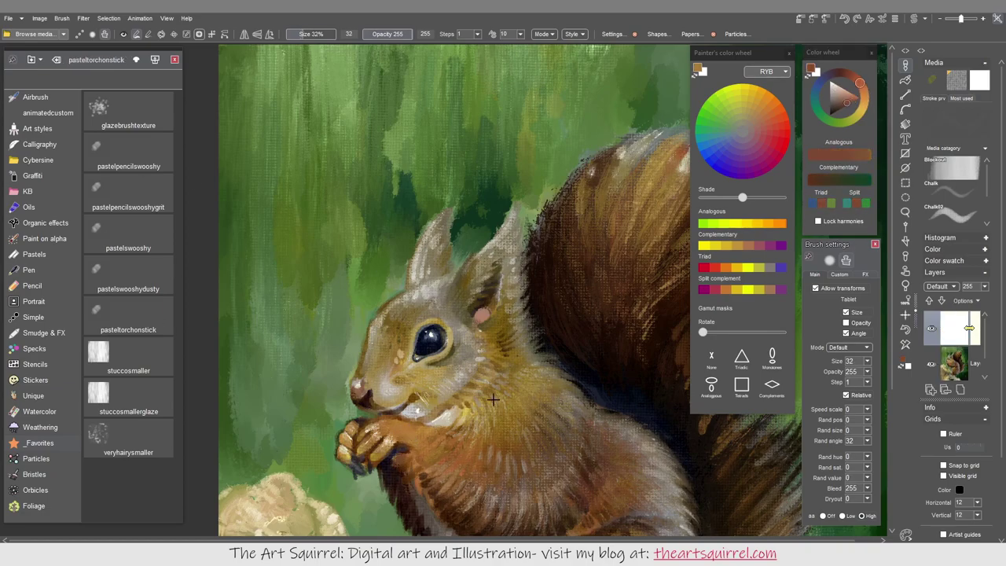
pyautogui.press('b')
pyautogui.keyDown('alt'); pyautogui.click(534, 467); pyautogui.keyUp('alt')
pyautogui.moveTo(483, 454); pyautogui.dragTo(500, 431)
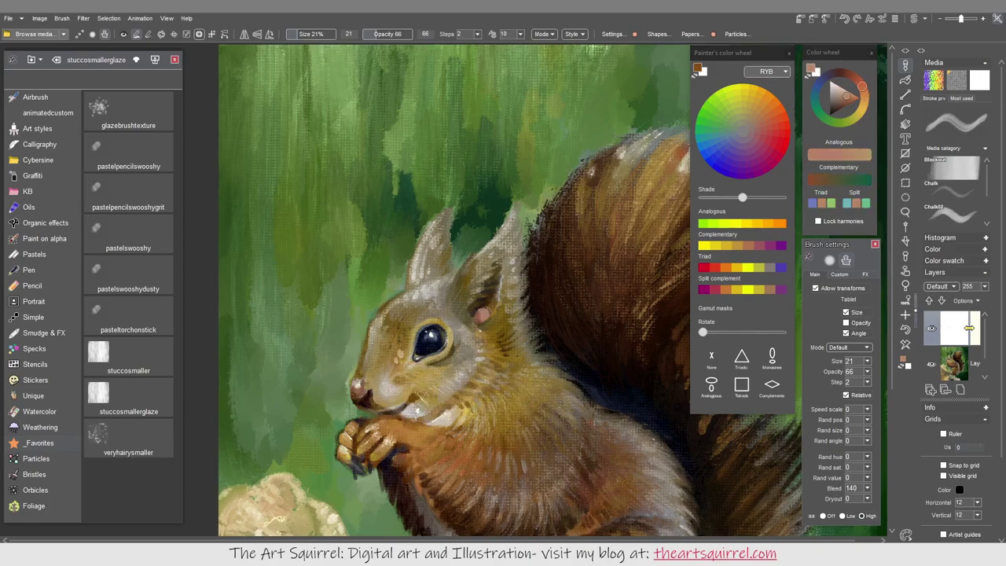
# Return to the painting's layer with the stuccosmaller brush and add dark and green strokes to the mossy rock mound
pyautogui.moveTo(552, 399); pyautogui.dragTo(599, 54)
pyautogui.keyDown('alt'); pyautogui.click(472, 354); pyautogui.keyUp('alt')
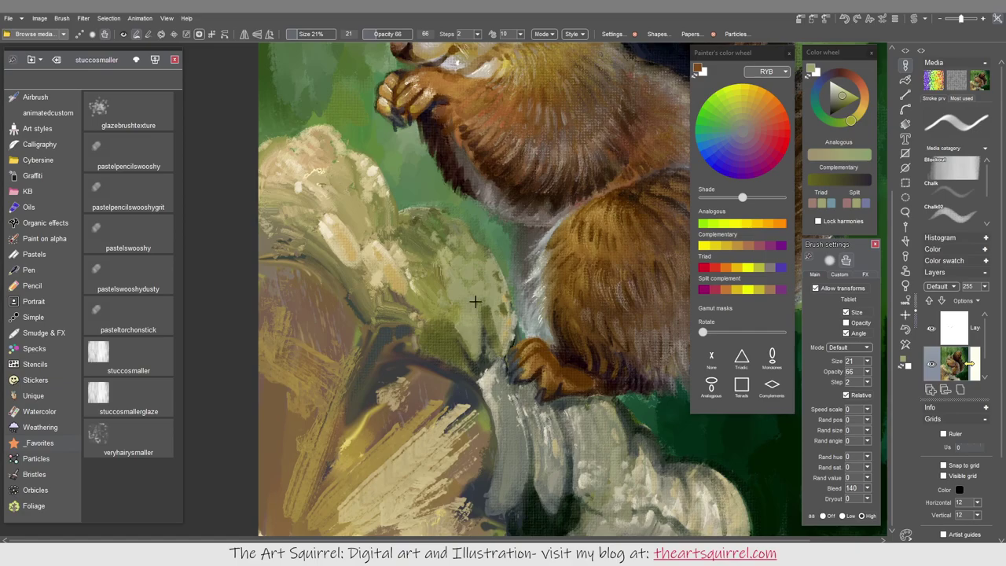
pyautogui.keyDown('alt'); pyautogui.click(443, 344); pyautogui.keyUp('alt')
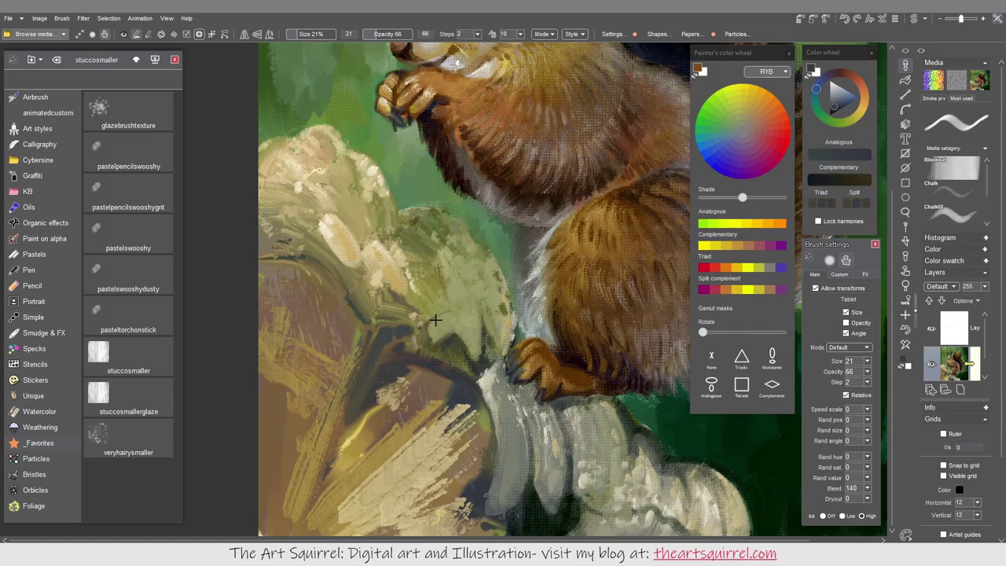
pyautogui.keyDown('alt'); pyautogui.click(469, 323); pyautogui.keyUp('alt')
# Dab sampled peach and pale green highlights onto the top and face of the mossy rock mound
pyautogui.keyDown('alt'); pyautogui.click(400, 267); pyautogui.keyUp('alt')
pyautogui.moveTo(475, 236); pyautogui.dragTo(452, 260)
pyautogui.moveTo(444, 220)
pyautogui.mouseDown()
pyautogui.moveTo(430, 258)
pyautogui.moveTo(428, 227)
pyautogui.moveTo(404, 231)
pyautogui.moveTo(407, 281)
pyautogui.moveTo(422, 227)
pyautogui.moveTo(461, 235)
pyautogui.moveTo(510, 283)
pyautogui.moveTo(487, 276)
pyautogui.moveTo(467, 291)
pyautogui.mouseUp()
pyautogui.keyDown('alt'); pyautogui.click(408, 282); pyautogui.keyUp('alt')
pyautogui.keyDown('alt'); pyautogui.click(471, 272); pyautogui.keyUp('alt')
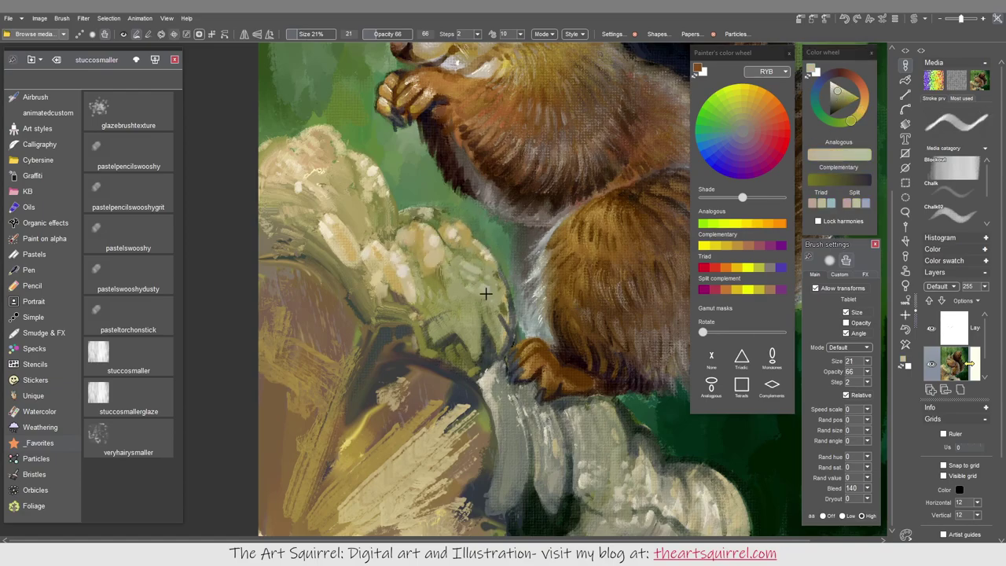
# Paint sampled dark and olive accents into the crevices between the mossy mound and the squirrel's foot
pyautogui.keyDown('alt'); pyautogui.click(495, 319); pyautogui.keyUp('alt')
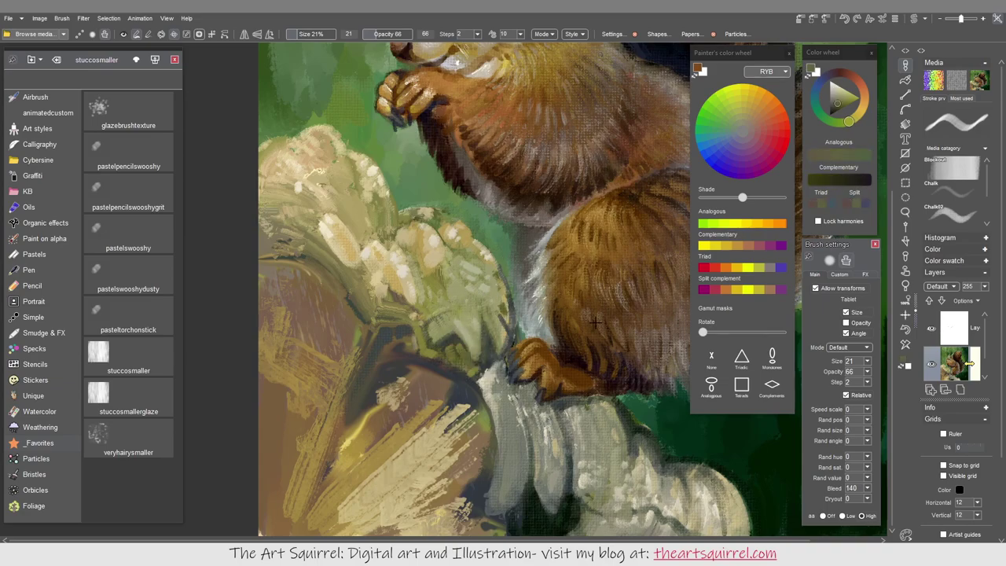
pyautogui.keyDown('alt'); pyautogui.click(542, 381); pyautogui.keyUp('alt')
pyautogui.moveTo(492, 340); pyautogui.dragTo(488, 362)
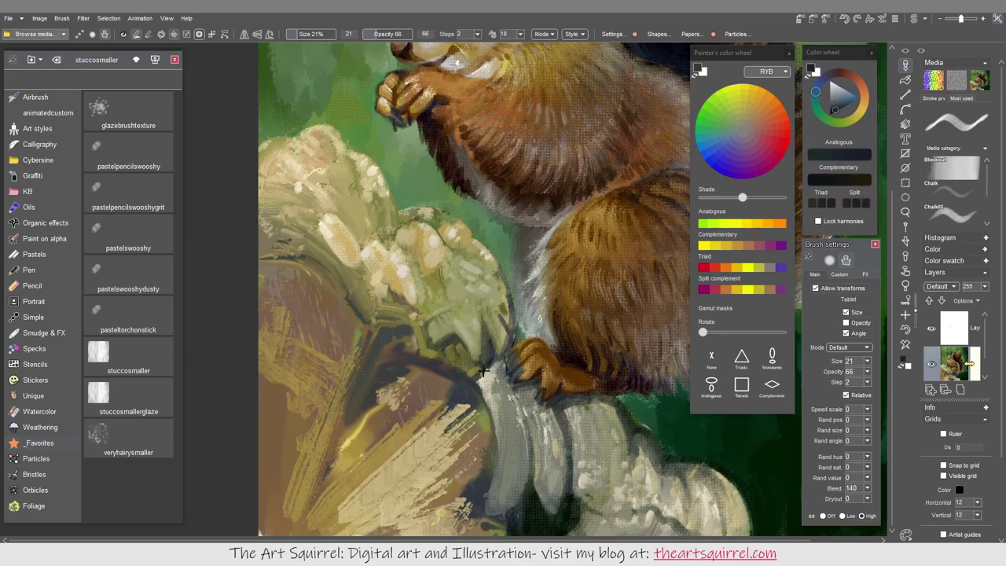
pyautogui.keyDown('alt'); pyautogui.click(483, 267); pyautogui.keyUp('alt')
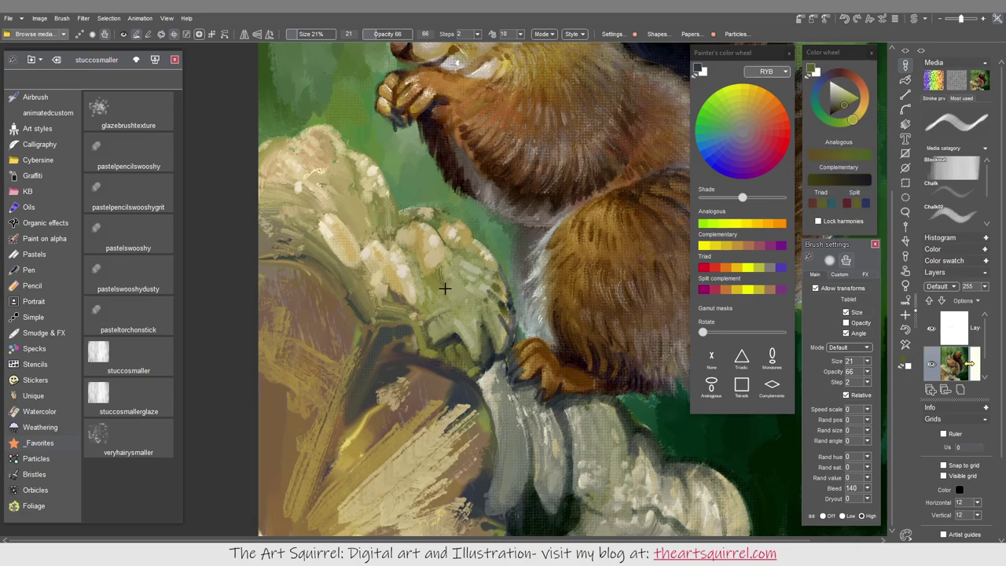
# Block dark and grey-brown strokes over the lower rock with the stuccosmaller brush enlarged to size 47
pyautogui.keyDown('alt'); pyautogui.click(315, 231); pyautogui.keyUp('alt')
pyautogui.moveTo(314, 231)
pyautogui.mouseDown()
pyautogui.moveTo(400, 333)
pyautogui.moveTo(363, 341)
pyautogui.moveTo(330, 410)
pyautogui.moveTo(310, 367)
pyautogui.moveTo(271, 417)
pyautogui.mouseUp()
pyautogui.scroll(-2, 400, 415)
pyautogui.moveTo(400, 414)
pyautogui.mouseDown()
pyautogui.moveTo(440, 393)
pyautogui.moveTo(504, 423)
pyautogui.moveTo(531, 373)
pyautogui.mouseUp()
pyautogui.keyDown('alt'); pyautogui.click(547, 446); pyautogui.keyUp('alt')
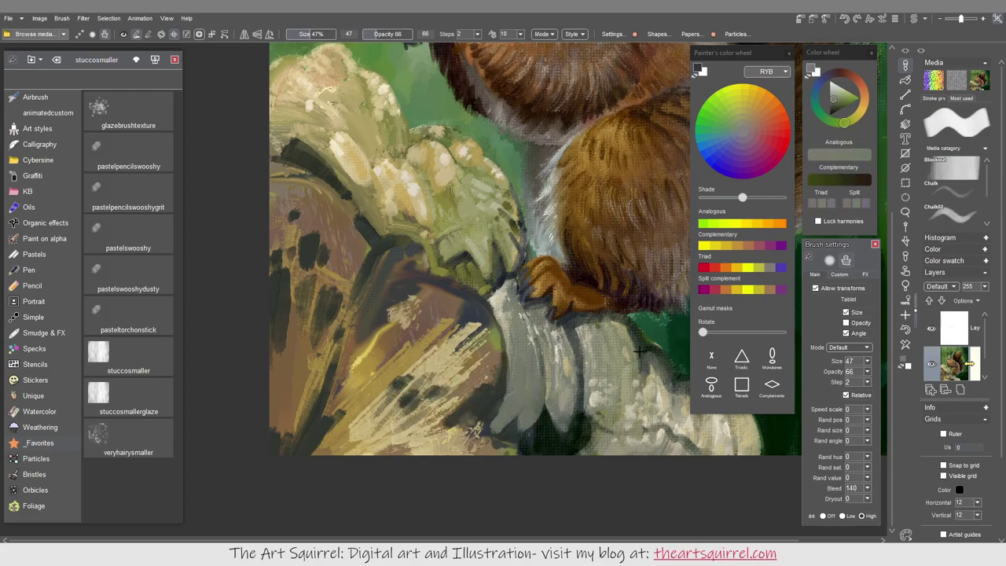
pyautogui.moveTo(369, 432); pyautogui.dragTo(399, 409)
# Cover the lower rock beneath the mossy mound with sampled olive green, ochre and light tan strokes
pyautogui.keyDown('alt'); pyautogui.click(503, 351); pyautogui.keyUp('alt')
pyautogui.moveTo(393, 259)
pyautogui.mouseDown()
pyautogui.moveTo(398, 319)
pyautogui.moveTo(336, 253)
pyautogui.moveTo(336, 207)
pyautogui.moveTo(307, 222)
pyautogui.moveTo(393, 255)
pyautogui.moveTo(296, 286)
pyautogui.moveTo(313, 331)
pyautogui.moveTo(338, 283)
pyautogui.mouseUp()
pyautogui.keyDown('alt'); pyautogui.click(354, 370); pyautogui.keyUp('alt')
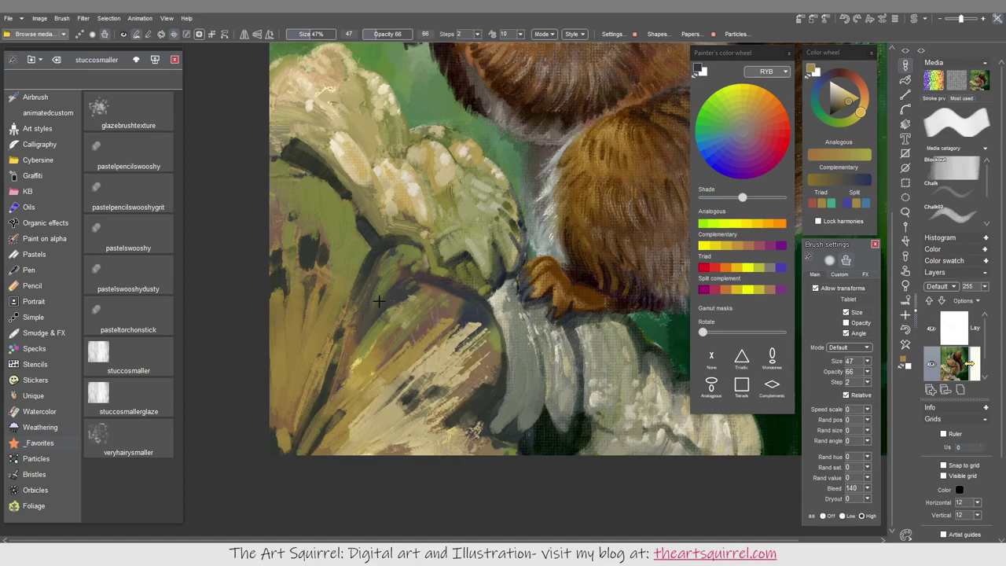
pyautogui.keyDown('alt'); pyautogui.click(475, 360); pyautogui.keyUp('alt')
pyautogui.moveTo(448, 283); pyautogui.dragTo(375, 345)
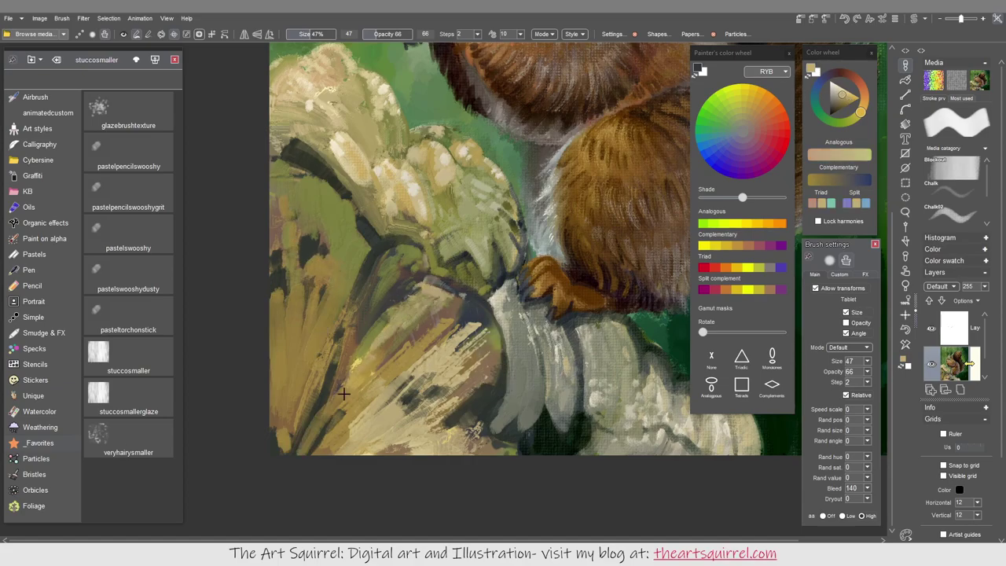
# Reduce the stucco brush to size 21 and streak fine brown, tan and dark strokes along the lower rock's contours
pyautogui.press('2')
pyautogui.moveTo(330, 405); pyautogui.dragTo(440, 314)
pyautogui.moveTo(472, 385); pyautogui.dragTo(416, 291)
pyautogui.moveTo(287, 252)
pyautogui.mouseDown()
pyautogui.moveTo(314, 377)
pyautogui.moveTo(369, 440)
pyautogui.mouseUp()
pyautogui.moveTo(479, 330); pyautogui.dragTo(448, 440)
pyautogui.moveTo(393, 401)
pyautogui.mouseDown()
pyautogui.moveTo(499, 350)
pyautogui.moveTo(471, 432)
pyautogui.mouseUp()
pyautogui.moveTo(425, 287); pyautogui.dragTo(357, 369)
pyautogui.moveTo(322, 239); pyautogui.dragTo(281, 289)
pyautogui.moveTo(294, 216)
pyautogui.mouseDown()
pyautogui.moveTo(281, 255)
pyautogui.moveTo(275, 315)
pyautogui.mouseUp()
pyautogui.moveTo(283, 267); pyautogui.dragTo(276, 334)
pyautogui.moveTo(323, 239)
pyautogui.mouseDown()
pyautogui.moveTo(449, 322)
pyautogui.moveTo(329, 376)
pyautogui.moveTo(400, 287)
pyautogui.mouseUp()
pyautogui.keyDown('alt'); pyautogui.click(401, 283); pyautogui.keyUp('alt')
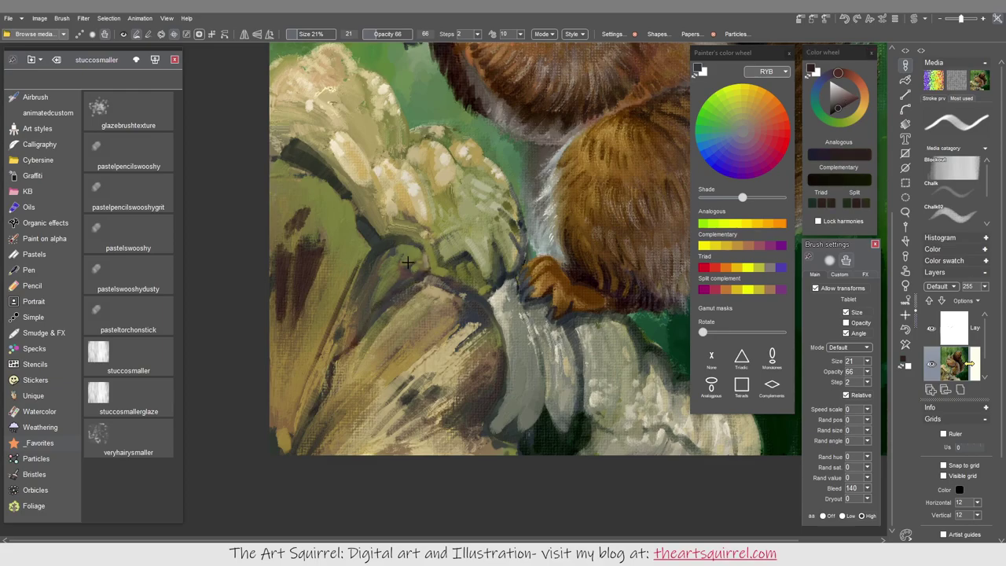
pyautogui.moveTo(285, 286); pyautogui.dragTo(277, 317)
# Sample dark, orange-brown and peach tones and paint shadow and light streaks across the lower rock faces
pyautogui.keyDown('alt'); pyautogui.click(296, 313); pyautogui.keyUp('alt')
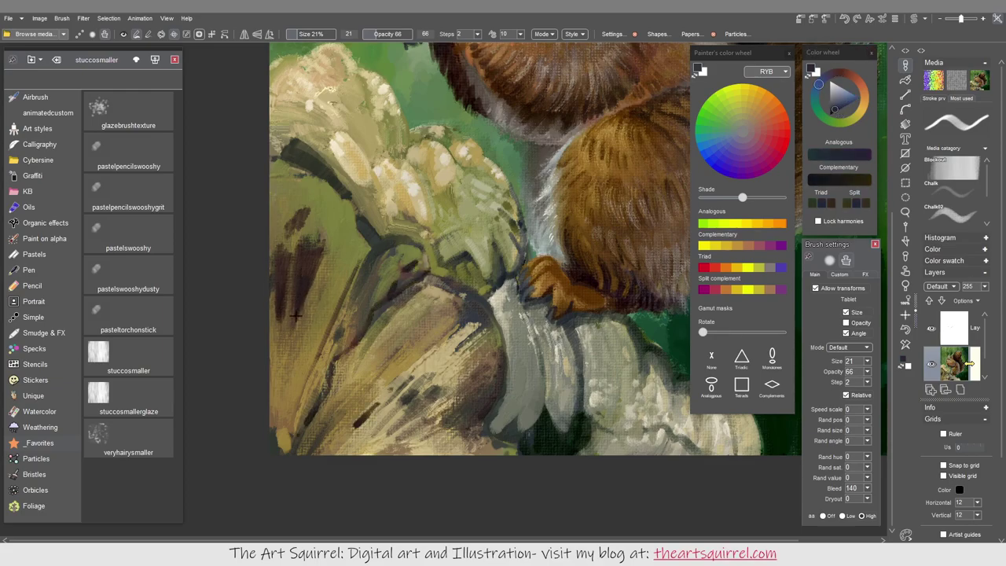
pyautogui.keyDown('alt'); pyautogui.click(369, 407); pyautogui.keyUp('alt')
pyautogui.moveTo(340, 434)
pyautogui.mouseDown()
pyautogui.moveTo(391, 392)
pyautogui.moveTo(412, 337)
pyautogui.moveTo(455, 305)
pyautogui.moveTo(413, 314)
pyautogui.moveTo(525, 337)
pyautogui.moveTo(454, 296)
pyautogui.moveTo(472, 302)
pyautogui.moveTo(448, 305)
pyautogui.moveTo(528, 290)
pyautogui.moveTo(441, 322)
pyautogui.mouseUp()
pyautogui.keyDown('alt'); pyautogui.click(476, 309); pyautogui.keyUp('alt')
pyautogui.keyDown('alt'); pyautogui.click(465, 305); pyautogui.keyUp('alt')
pyautogui.keyDown('alt'); pyautogui.click(334, 282); pyautogui.keyUp('alt')
pyautogui.moveTo(322, 256); pyautogui.dragTo(275, 401)
pyautogui.moveTo(338, 283)
pyautogui.mouseDown()
pyautogui.moveTo(312, 356)
pyautogui.moveTo(325, 236)
pyautogui.moveTo(283, 247)
pyautogui.moveTo(323, 275)
pyautogui.mouseUp()
pyautogui.keyDown('alt'); pyautogui.click(505, 337); pyautogui.keyUp('alt')
pyautogui.moveTo(275, 184); pyautogui.dragTo(405, 244)
# Glaze a teal tint over the upper mossy mound with glazebrushtexture and sample a pale green for the stucco brush
pyautogui.press('b')
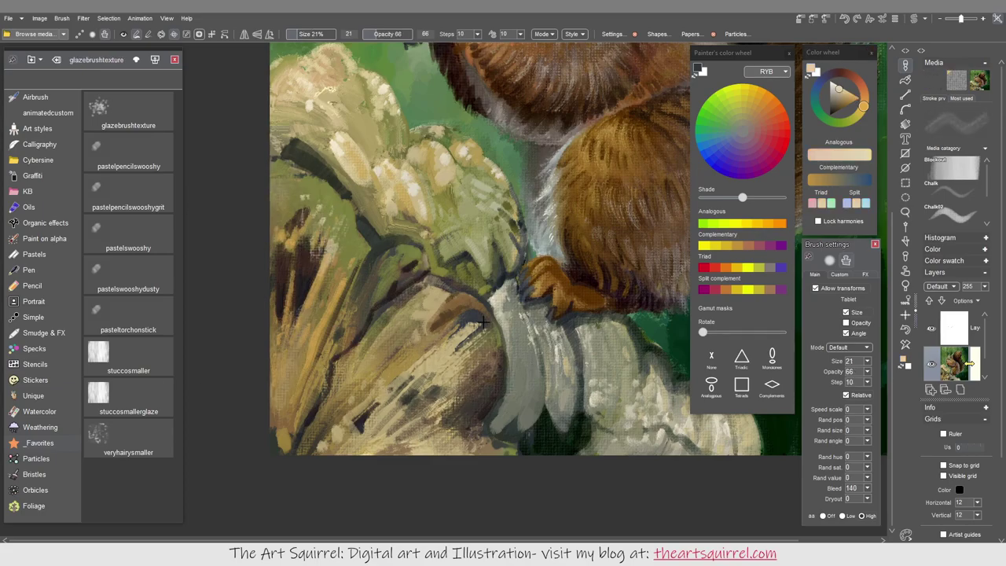
pyautogui.keyDown('alt'); pyautogui.click(346, 161); pyautogui.keyUp('alt')
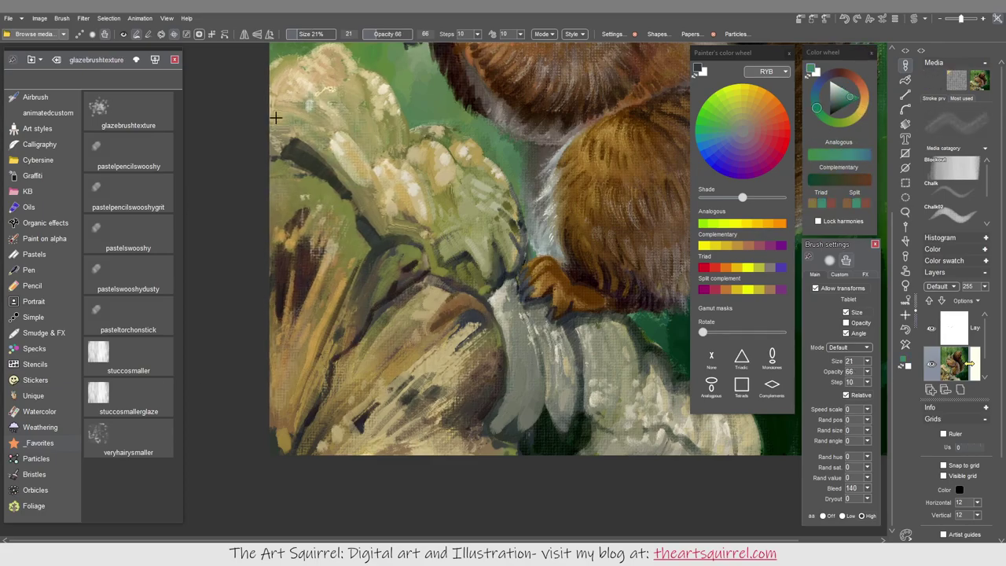
pyautogui.scroll(-2, 386, 291)
pyautogui.keyDown('alt'); pyautogui.click(397, 275); pyautogui.keyUp('alt')
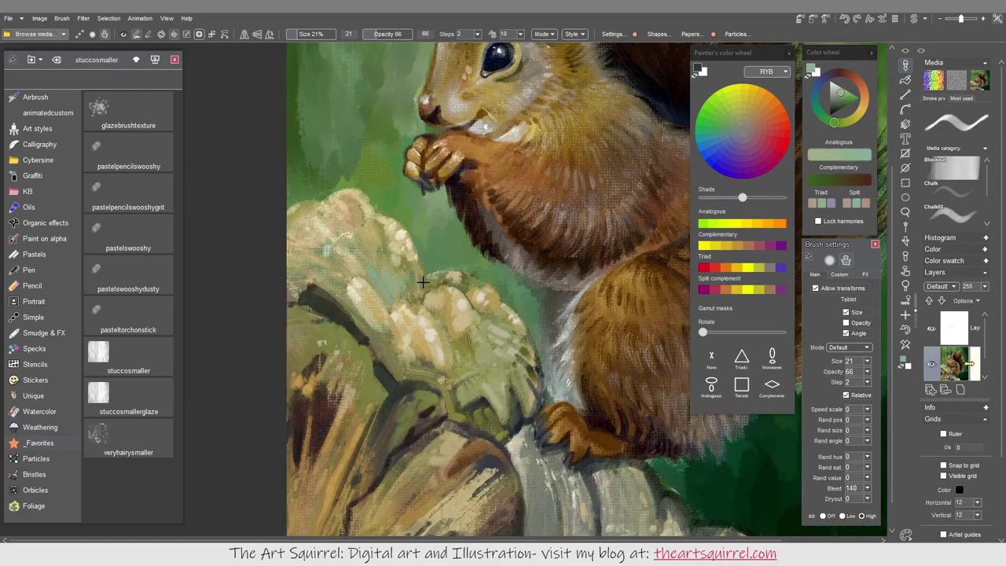
# Paint muted green strokes over the top and face of the mossy mound with stuccosmaller, enlarging the brush to size 29
pyautogui.press('b')
pyautogui.moveTo(385, 236)
pyautogui.mouseDown()
pyautogui.moveTo(326, 219)
pyautogui.moveTo(294, 239)
pyautogui.moveTo(314, 307)
pyautogui.moveTo(381, 354)
pyautogui.moveTo(383, 334)
pyautogui.moveTo(426, 378)
pyautogui.moveTo(448, 366)
pyautogui.mouseUp()
pyautogui.keyDown('alt'); pyautogui.click(326, 220); pyautogui.keyUp('alt')
pyautogui.moveTo(298, 240)
pyautogui.mouseDown()
pyautogui.moveTo(418, 205)
pyautogui.moveTo(298, 210)
pyautogui.moveTo(349, 190)
pyautogui.moveTo(316, 234)
pyautogui.moveTo(332, 250)
pyautogui.moveTo(353, 207)
pyautogui.moveTo(393, 224)
pyautogui.mouseUp()
pyautogui.press('[')
pyautogui.press('[')
pyautogui.press('[')
pyautogui.press('[')
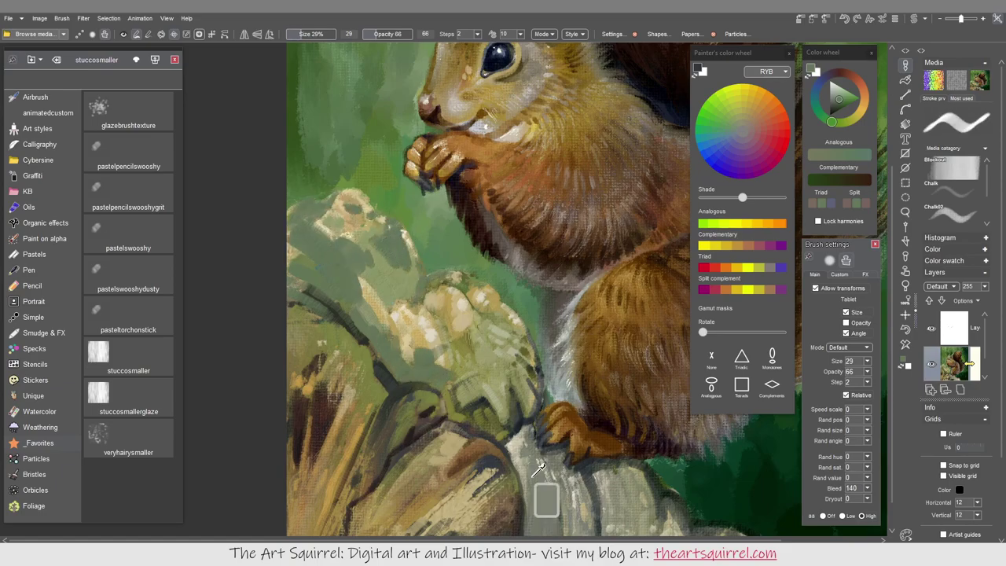
# Layer sampled grey-green and darker green strokes over the mound's face and the edge near the squirrel's leg
pyautogui.keyDown('alt'); pyautogui.click(541, 449); pyautogui.keyUp('alt')
pyautogui.moveTo(298, 267)
pyautogui.mouseDown()
pyautogui.moveTo(350, 287)
pyautogui.moveTo(427, 364)
pyautogui.mouseUp()
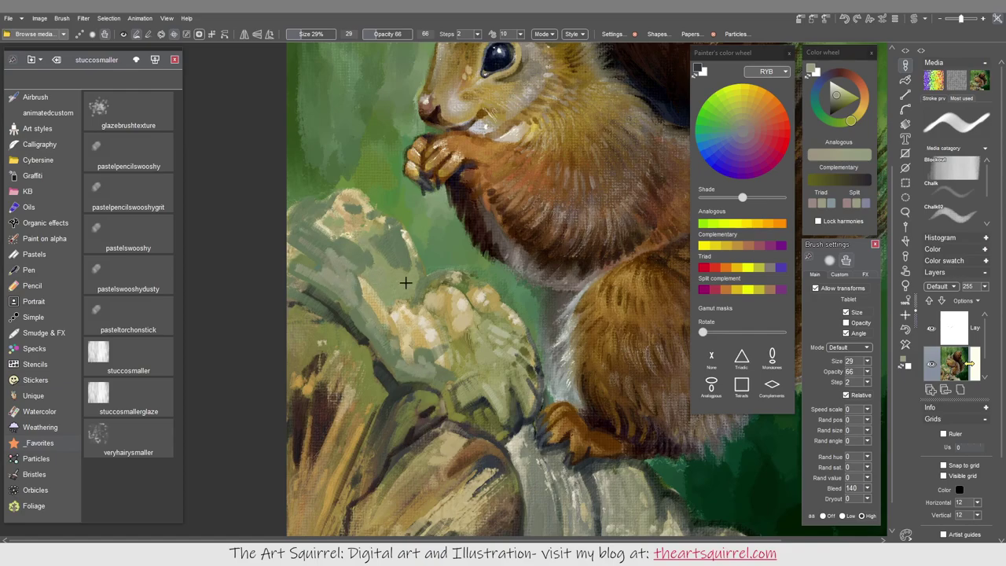
pyautogui.keyDown('alt'); pyautogui.click(489, 370); pyautogui.keyUp('alt')
pyautogui.moveTo(489, 370)
pyautogui.mouseDown()
pyautogui.moveTo(467, 355)
pyautogui.moveTo(467, 387)
pyautogui.moveTo(518, 385)
pyautogui.mouseUp()
pyautogui.moveTo(506, 303)
pyautogui.mouseDown()
pyautogui.moveTo(495, 330)
pyautogui.moveTo(519, 346)
pyautogui.mouseUp()
pyautogui.hotkey('ctrl', '-')
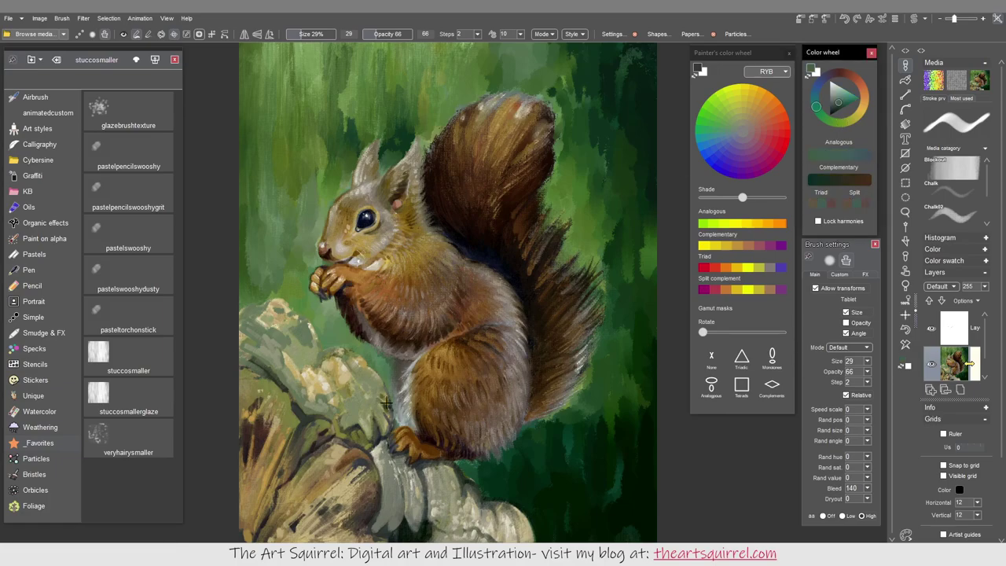
pyautogui.keyDown('alt'); pyautogui.click(360, 392); pyautogui.keyUp('alt')
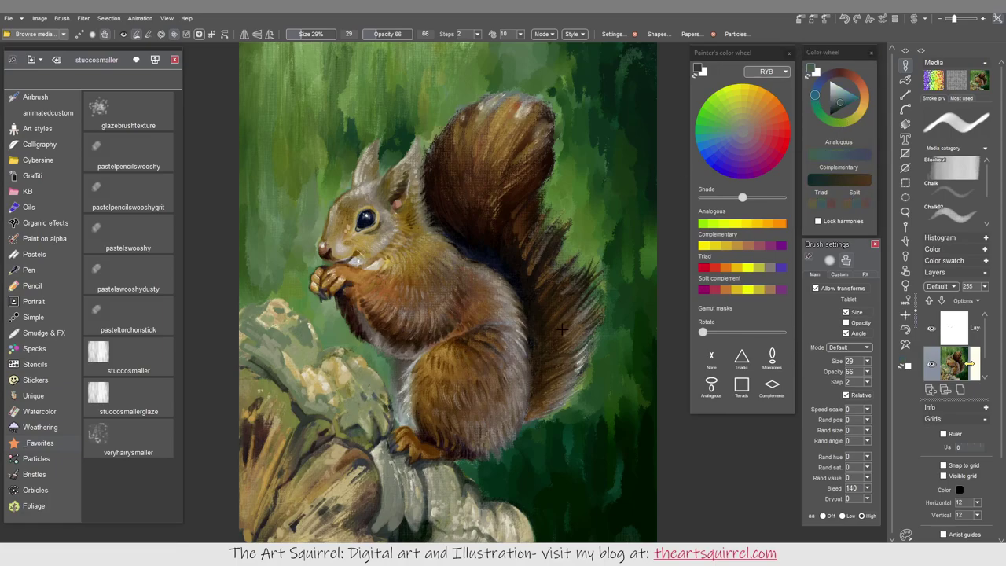
# Choose the Oils Drybrush and brush dark green texture onto the mound, sampling the dark background beside the rock
pyautogui.click(28, 207)
pyautogui.click(128, 236)
pyautogui.click(839, 113)
pyautogui.moveTo(259, 266); pyautogui.dragTo(304, 313)
pyautogui.moveTo(313, 321); pyautogui.dragTo(324, 344)
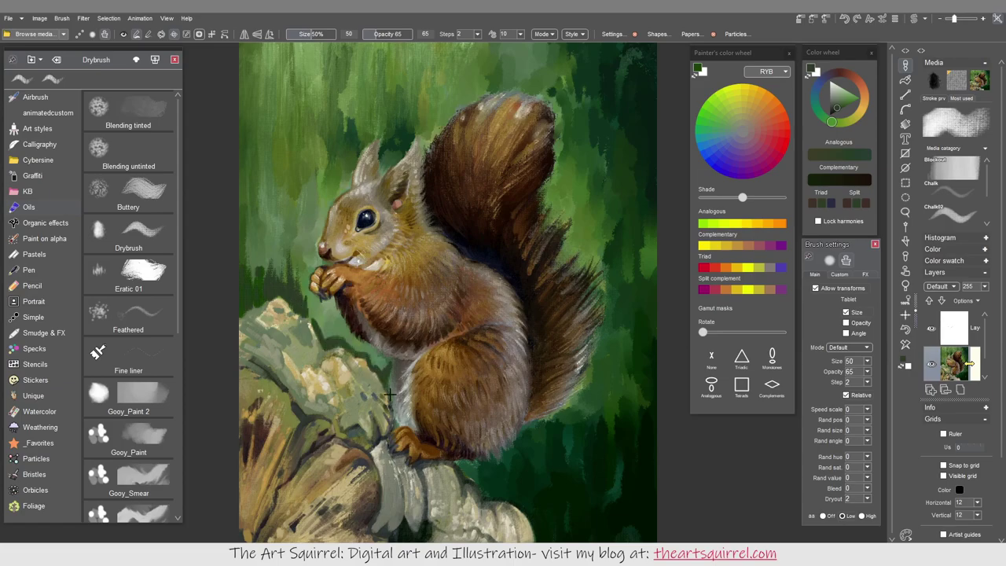
pyautogui.keyDown('alt'); pyautogui.click(474, 470); pyautogui.keyUp('alt')
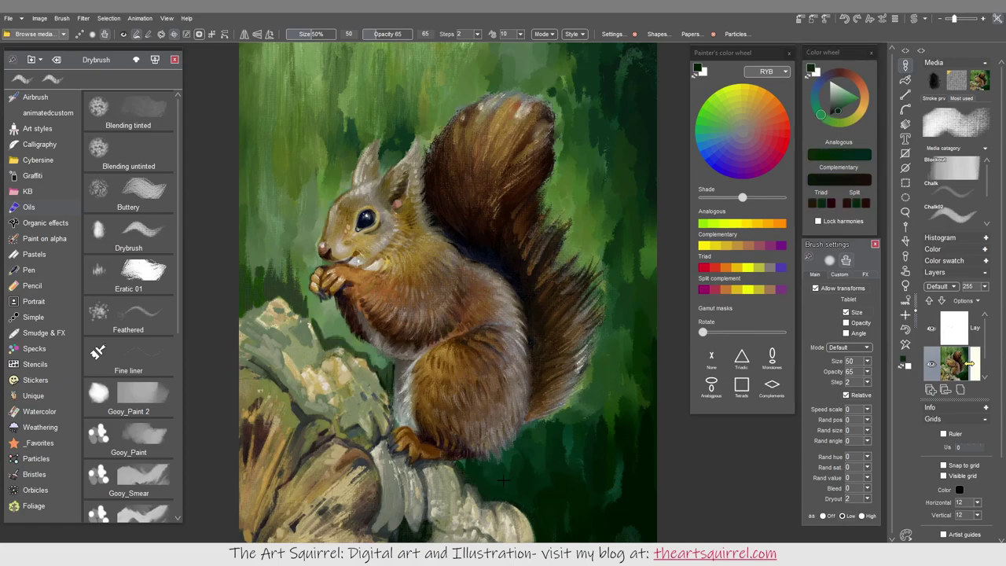
# Brush sampled greens into the background around the squirrel's tail with the veryhairysmaller brush
pyautogui.press('1')
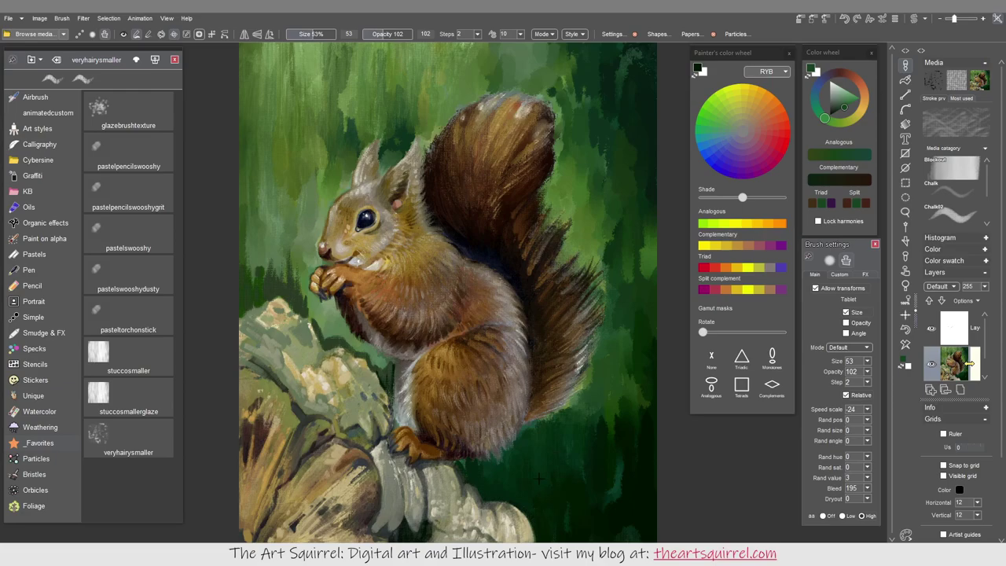
pyautogui.moveTo(604, 330); pyautogui.dragTo(580, 330)
pyautogui.moveTo(615, 242)
pyautogui.mouseDown()
pyautogui.moveTo(570, 305)
pyautogui.moveTo(509, 322)
pyautogui.mouseUp()
pyautogui.keyDown('alt'); pyautogui.click(503, 260); pyautogui.keyUp('alt')
pyautogui.moveTo(500, 235); pyautogui.dragTo(489, 283)
pyautogui.moveTo(533, 179); pyautogui.dragTo(554, 141)
pyautogui.keyDown('alt'); pyautogui.click(543, 189); pyautogui.keyUp('alt')
pyautogui.moveTo(502, 110); pyautogui.dragTo(488, 196)
pyautogui.keyDown('alt'); pyautogui.click(564, 369); pyautogui.keyUp('alt')
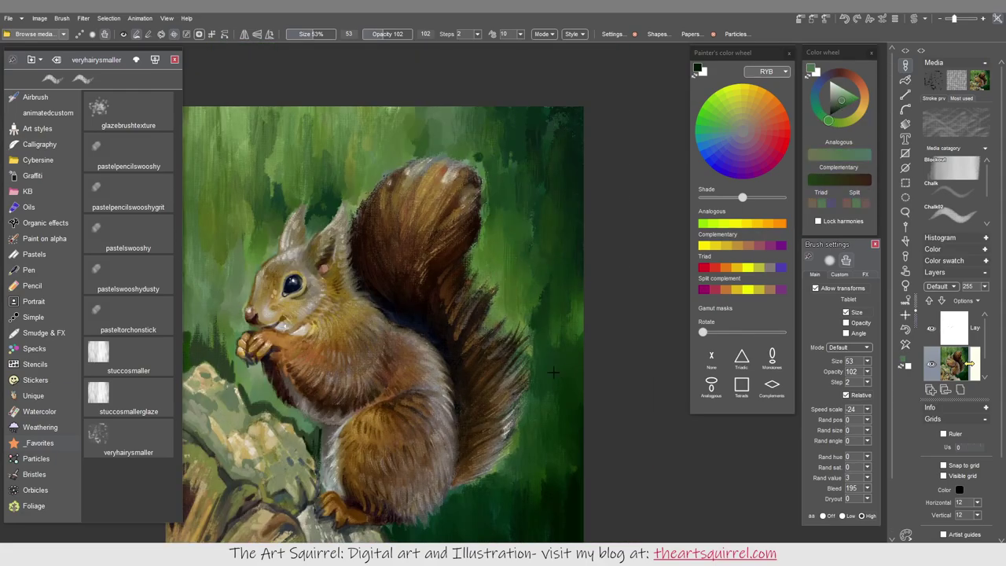
pyautogui.moveTo(556, 377); pyautogui.dragTo(650, 395)
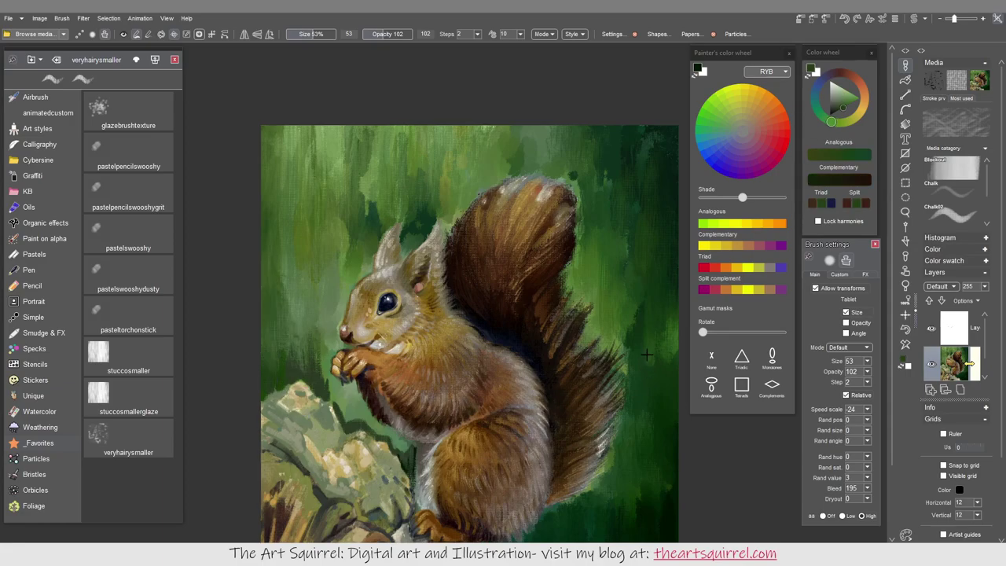
# Return to stuccosmaller at size 21 and paint sampled green and tan strokes onto the mossy mound's top and face
pyautogui.press('[')
pyautogui.press('[')
pyautogui.keyDown('alt'); pyautogui.click(349, 409); pyautogui.keyUp('alt')
pyautogui.moveTo(338, 405); pyautogui.dragTo(405, 456)
pyautogui.moveTo(347, 404); pyautogui.dragTo(342, 440)
pyautogui.keyDown('alt'); pyautogui.click(309, 314); pyautogui.keyUp('alt')
pyautogui.moveTo(309, 346)
pyautogui.mouseDown()
pyautogui.moveTo(308, 404)
pyautogui.moveTo(295, 381)
pyautogui.mouseUp()
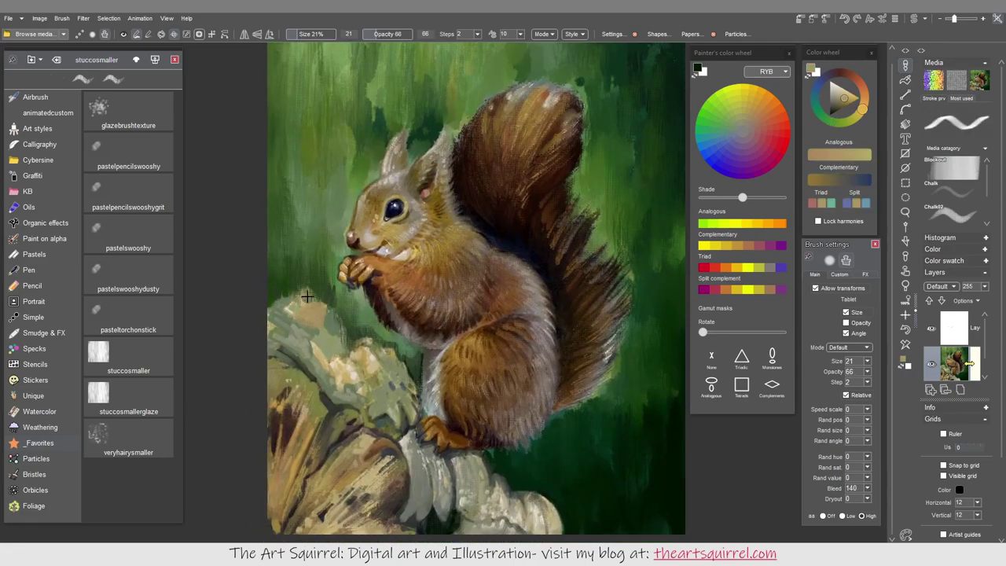
# Dab sampled peach, pale mint and muted olive tones onto the tip and upper edge of the mossy mound
pyautogui.keyDown('alt'); pyautogui.click(339, 333); pyautogui.keyUp('alt')
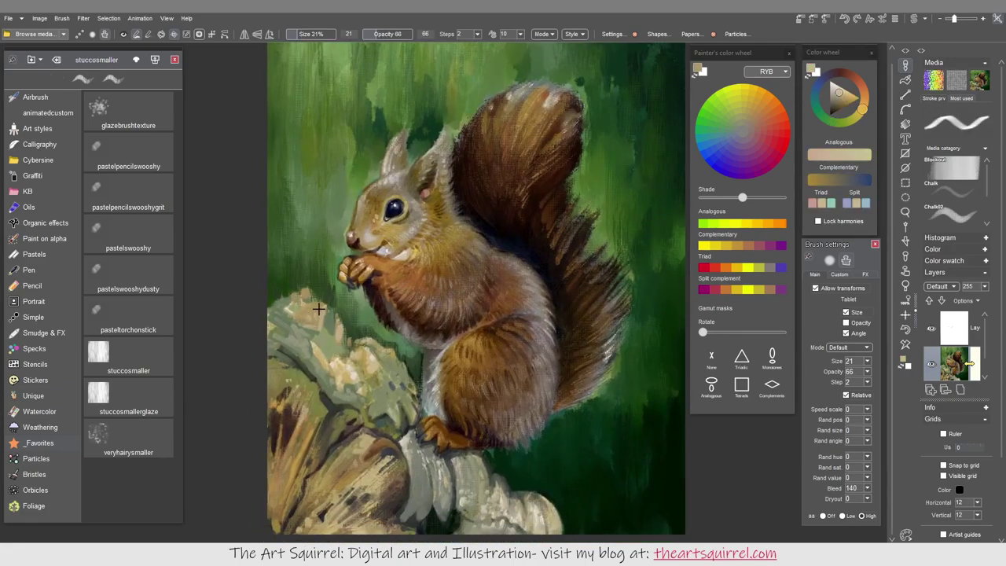
pyautogui.keyDown('alt'); pyautogui.click(312, 315); pyautogui.keyUp('alt')
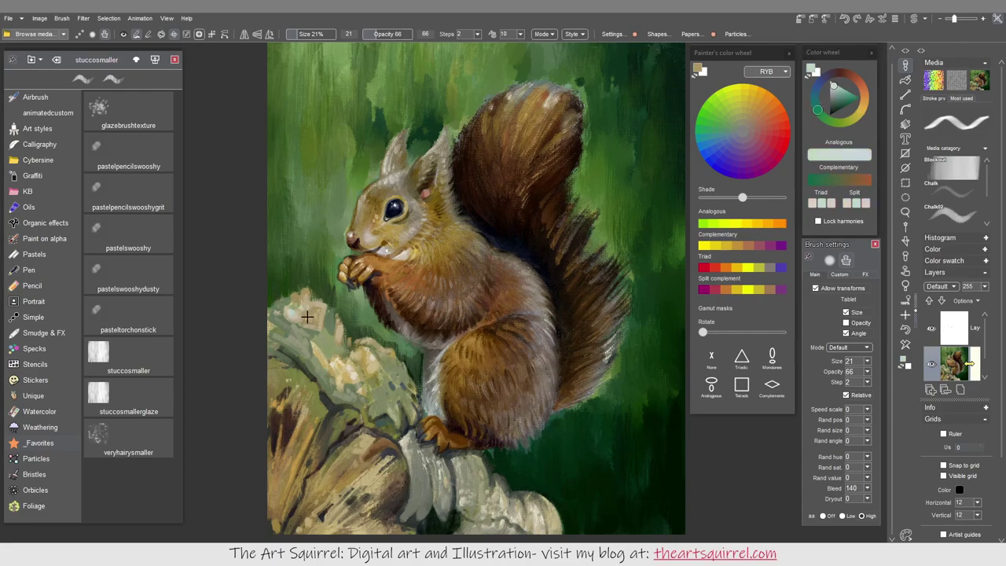
pyautogui.keyDown('alt'); pyautogui.click(351, 361); pyautogui.keyUp('alt')
pyautogui.keyDown('alt'); pyautogui.click(410, 422); pyautogui.keyUp('alt')
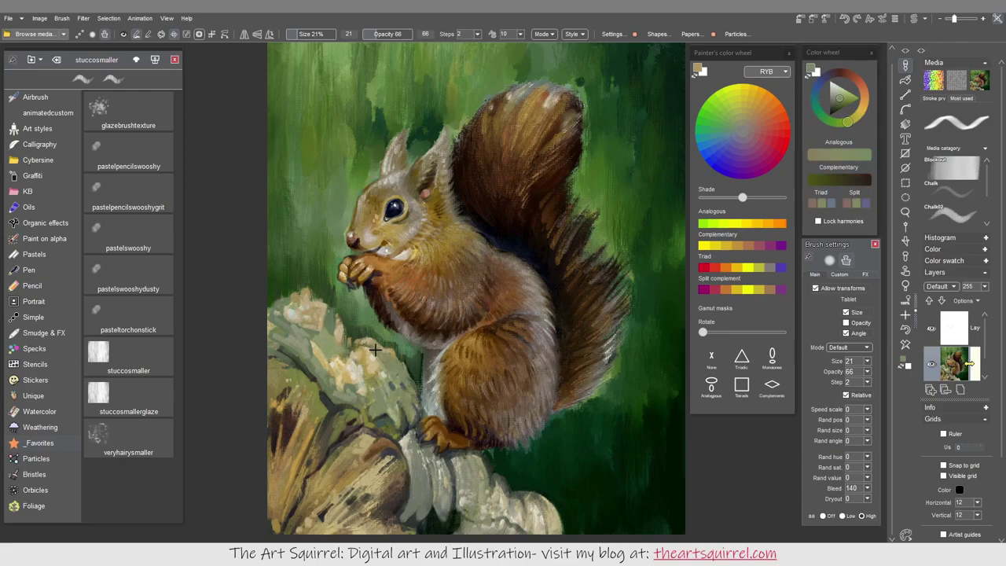
pyautogui.keyDown('alt'); pyautogui.click(343, 355); pyautogui.keyUp('alt')
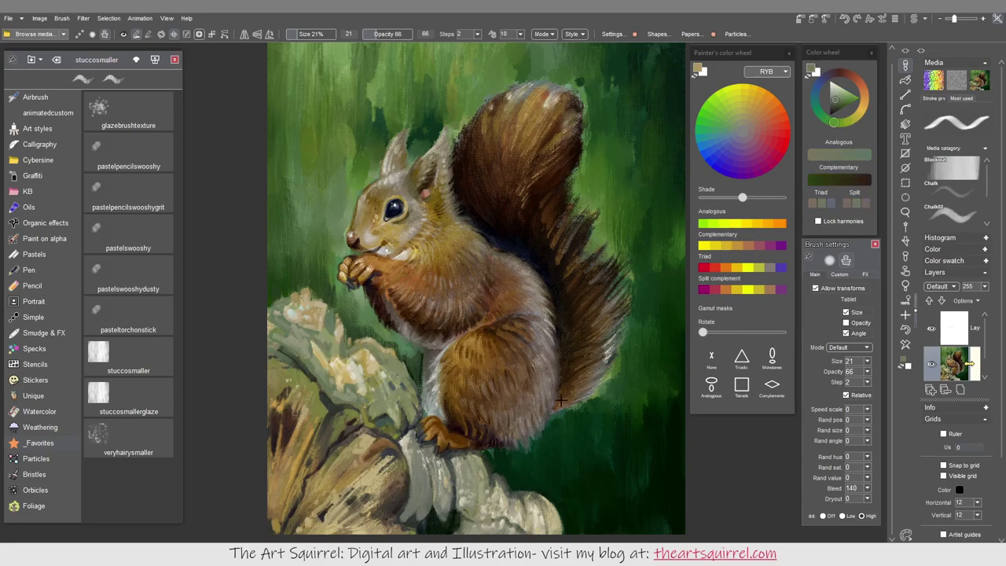
# Build up the light patches on the mound's face with sampled ochre and warm peach strokes
pyautogui.keyDown('alt'); pyautogui.click(415, 500); pyautogui.keyUp('alt')
pyautogui.keyDown('alt'); pyautogui.click(427, 479); pyautogui.keyUp('alt')
pyautogui.keyDown('alt'); pyautogui.click(350, 359); pyautogui.keyUp('alt')
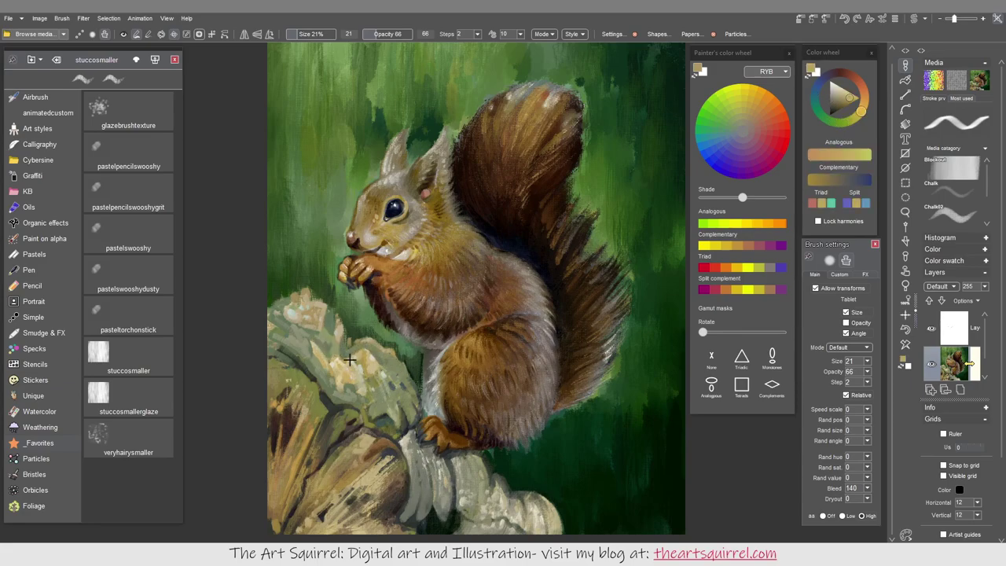
pyautogui.keyDown('alt'); pyautogui.click(324, 363); pyautogui.keyUp('alt')
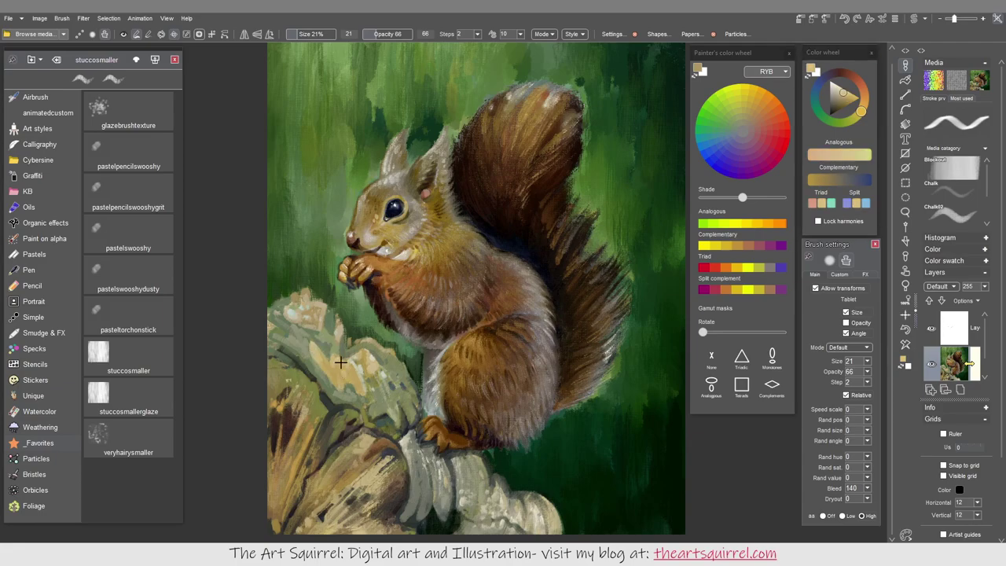
pyautogui.keyDown('alt'); pyautogui.click(317, 327); pyautogui.keyUp('alt')
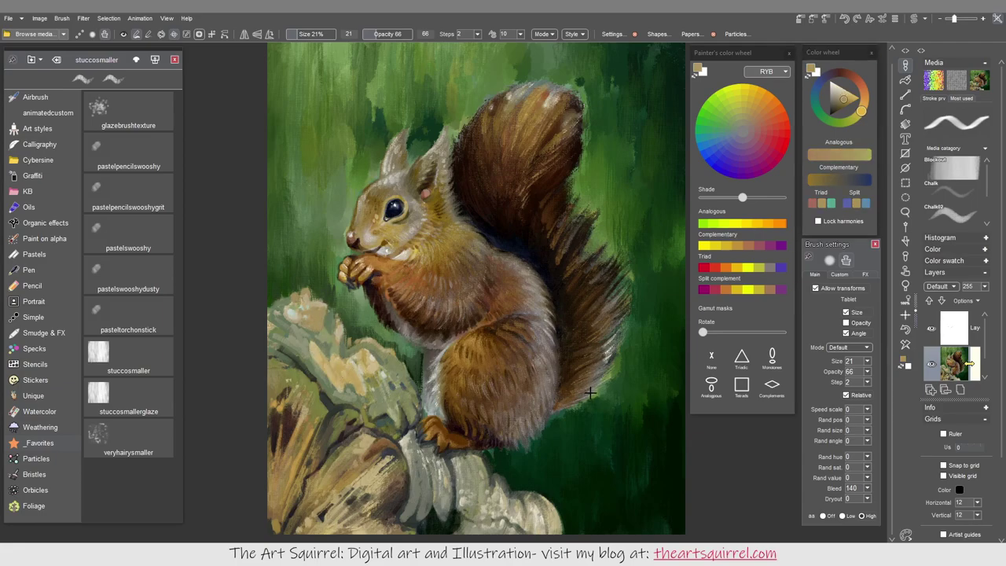
# Paint sampled cream highlights and grey-green touches along the mound's edge and face
pyautogui.scroll(2, 589, 393)
pyautogui.keyDown('alt'); pyautogui.click(576, 364); pyautogui.keyUp('alt')
pyautogui.keyDown('alt'); pyautogui.click(570, 388); pyautogui.keyUp('alt')
pyautogui.keyDown('alt'); pyautogui.click(427, 335); pyautogui.keyUp('alt')
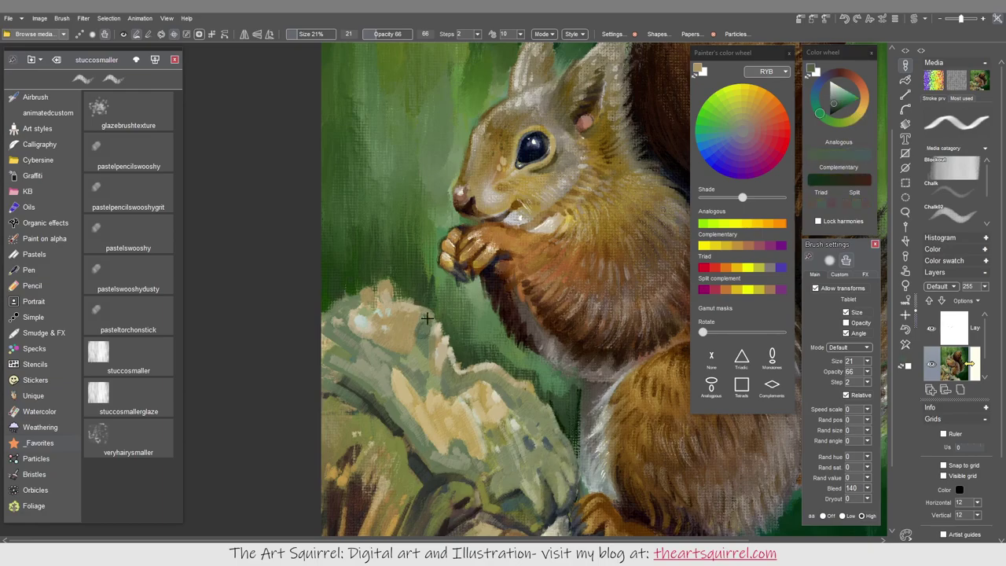
pyautogui.keyDown('alt'); pyautogui.click(459, 398); pyautogui.keyUp('alt')
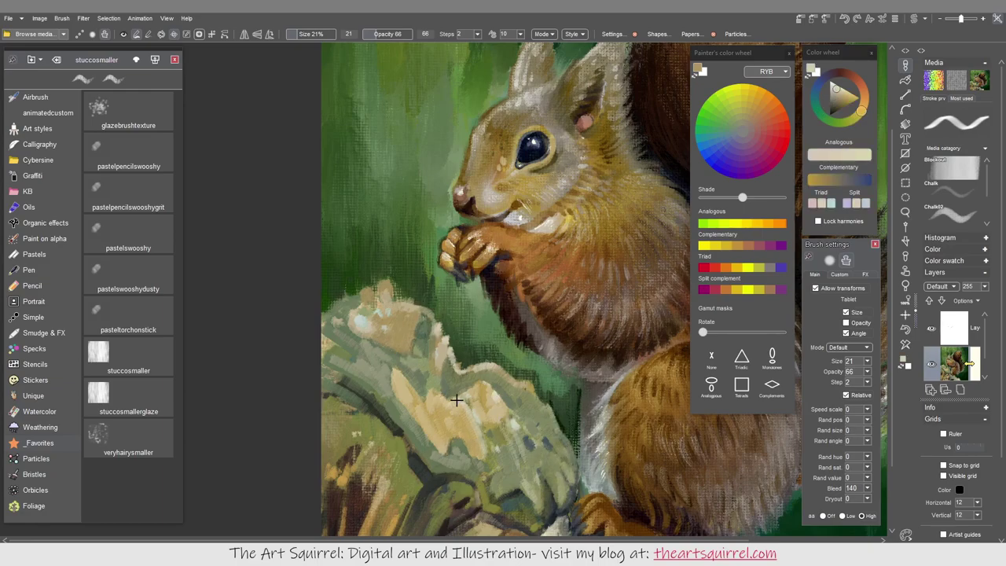
pyautogui.keyDown('alt'); pyautogui.click(356, 333); pyautogui.keyUp('alt')
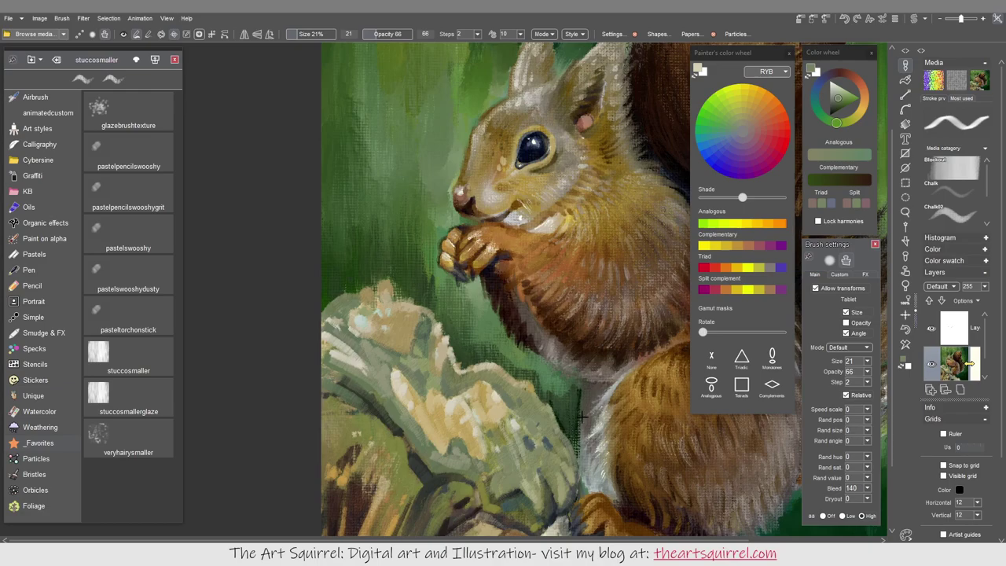
# Touch up the area around the squirrel's foot and the mound's tip with sampled dark green, brown and grey tones
pyautogui.hotkey('ctrl', '0')
pyautogui.keyDown('alt'); pyautogui.click(612, 391); pyautogui.keyUp('alt')
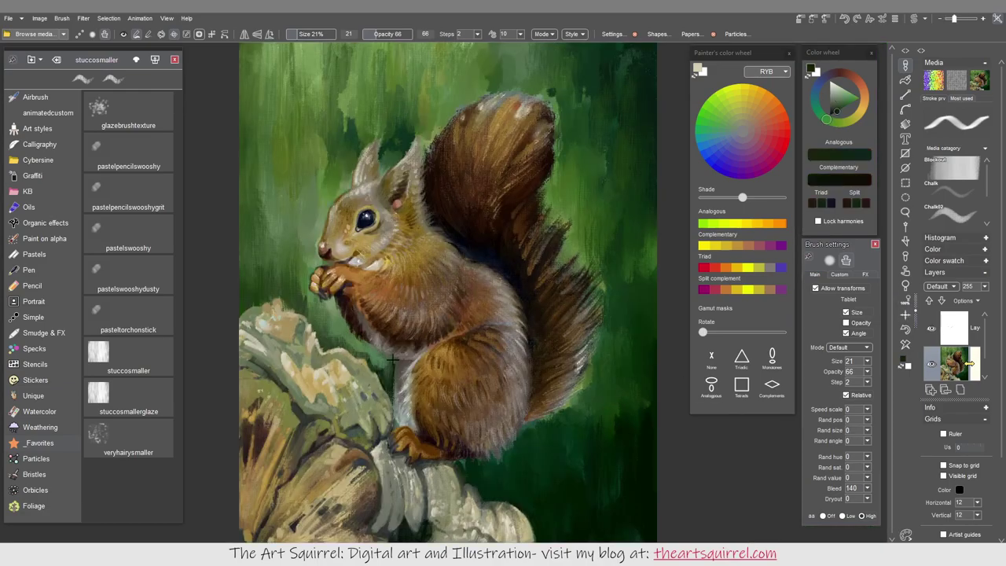
pyautogui.keyDown('alt'); pyautogui.click(393, 433); pyautogui.keyUp('alt')
pyautogui.keyDown('alt'); pyautogui.click(402, 403); pyautogui.keyUp('alt')
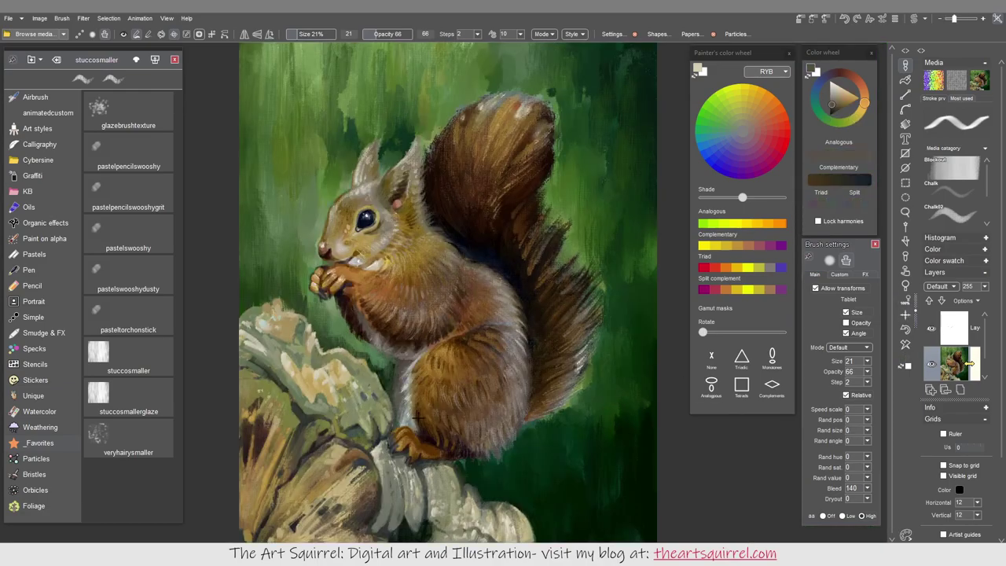
pyautogui.keyDown('alt'); pyautogui.click(486, 367); pyautogui.keyUp('alt')
pyautogui.keyDown('alt'); pyautogui.click(281, 316); pyautogui.keyUp('alt')
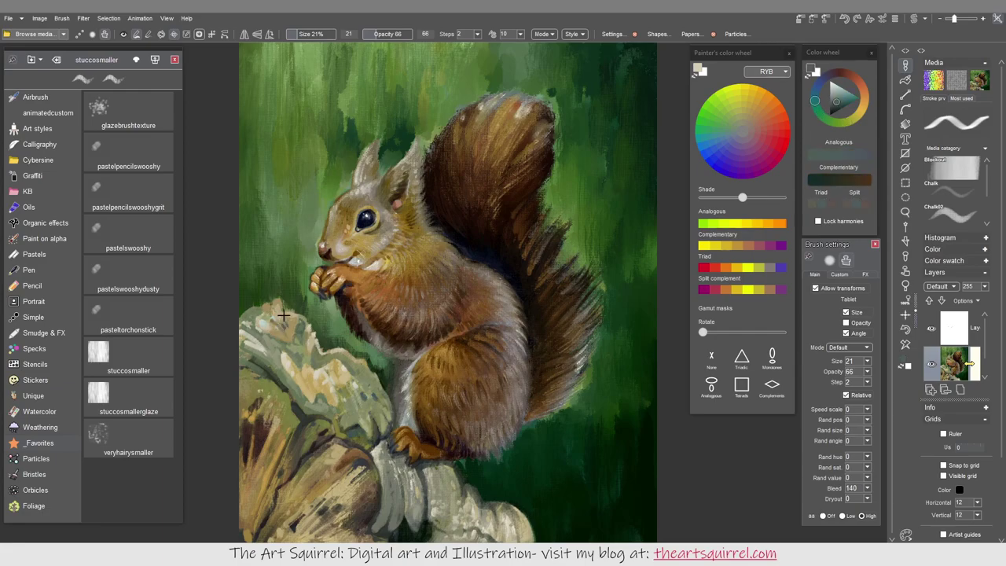
# Add sampled cream highlights and dark crevice accents to the mossy mound, then sample dark brown from the squirrel's fur
pyautogui.keyDown('alt'); pyautogui.click(403, 472); pyautogui.keyUp('alt')
pyautogui.scroll(-1, 525, 451)
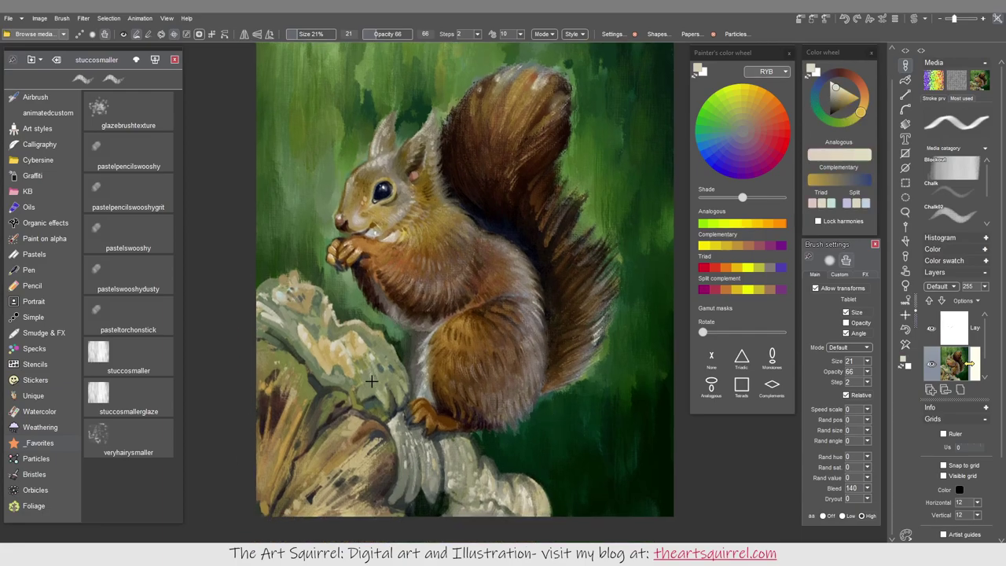
pyautogui.keyDown('alt'); pyautogui.click(329, 387); pyautogui.keyUp('alt')
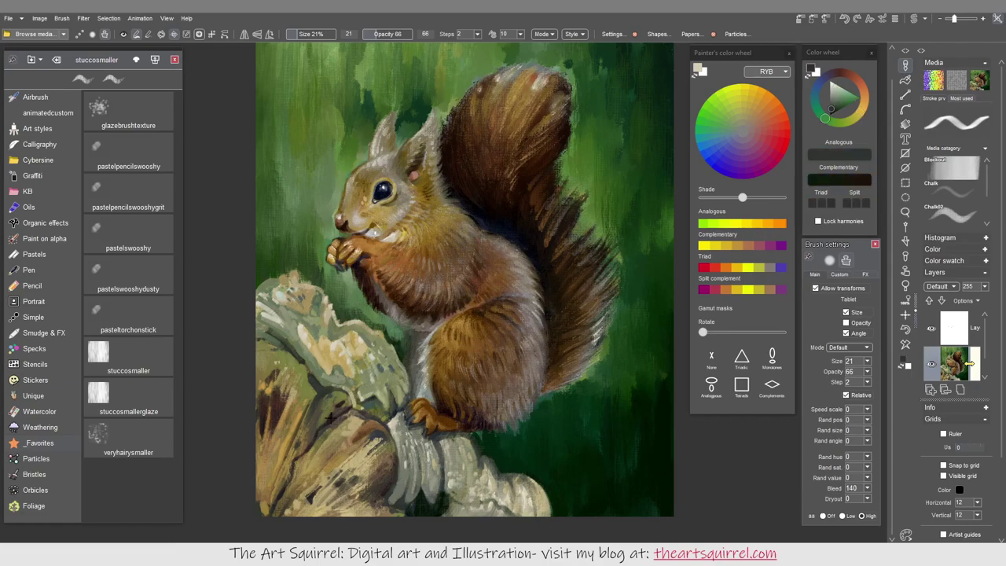
pyautogui.keyDown('alt'); pyautogui.click(544, 363); pyautogui.keyUp('alt')
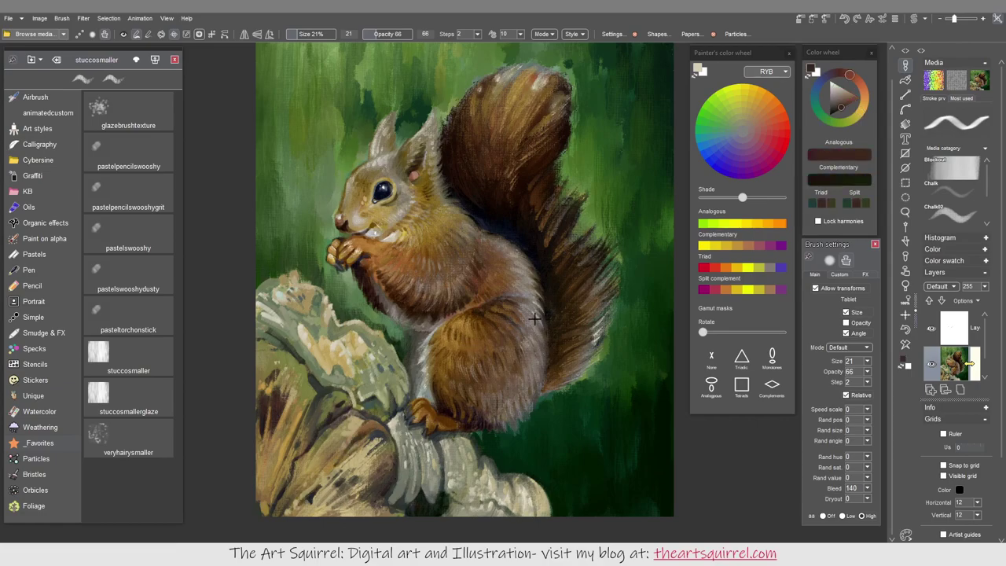
# Paint sampled brown fur strokes into the squirrel's tail with the pastelswooshy brush
pyautogui.click(166, 283)
pyautogui.keyDown('alt'); pyautogui.click(399, 393); pyautogui.keyUp('alt')
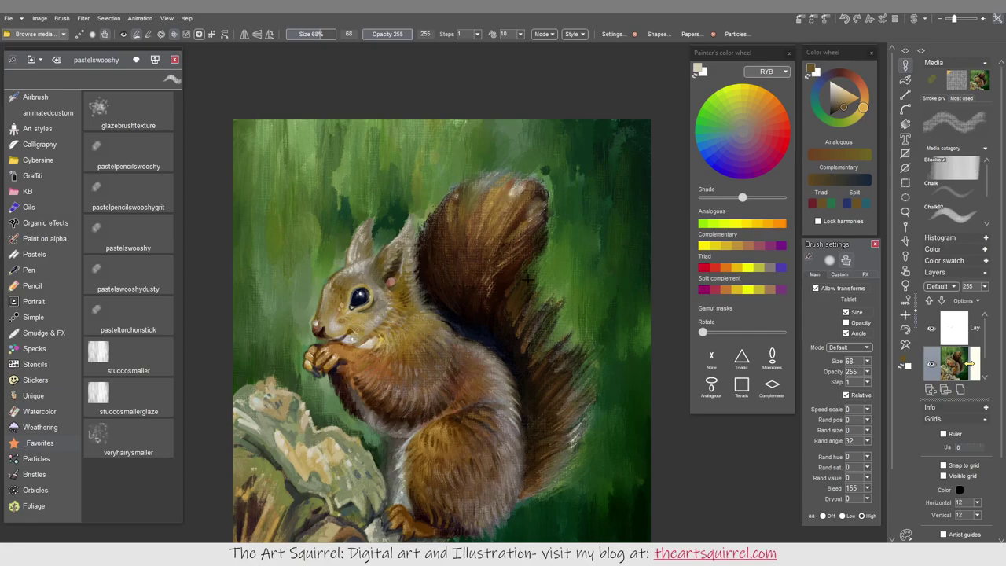
pyautogui.keyDown('alt'); pyautogui.click(529, 277); pyautogui.keyUp('alt')
pyautogui.moveTo(529, 277)
pyautogui.mouseDown()
pyautogui.moveTo(479, 204)
pyautogui.moveTo(467, 232)
pyautogui.mouseUp()
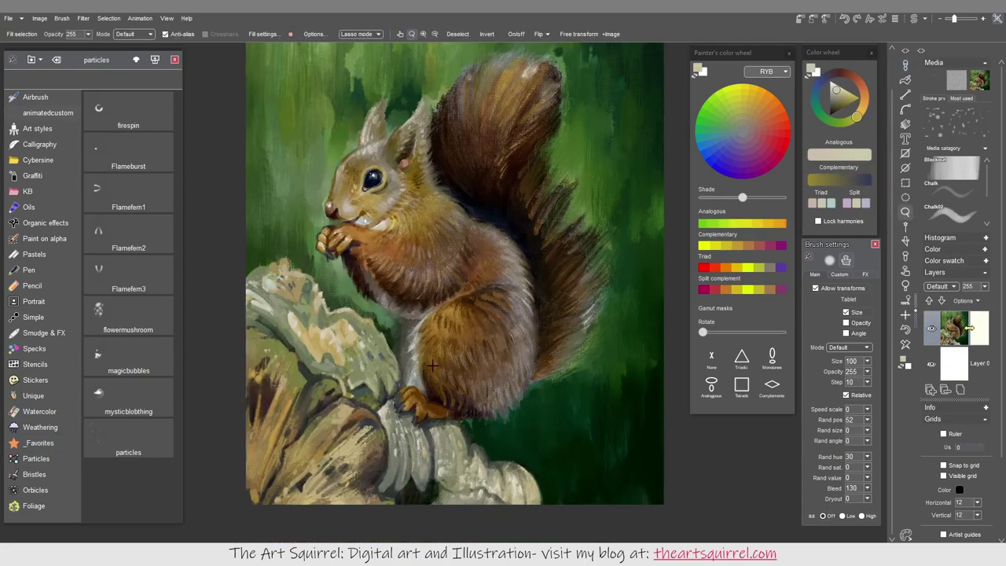
# Select the mossy mound with a freehand outline, scatter cream specks over it in the Matte brush style, and deselect it
pyautogui.moveTo(428, 422)
pyautogui.mouseDown()
pyautogui.moveTo(228, 238)
pyautogui.moveTo(393, 393)
pyautogui.moveTo(268, 273)
pyautogui.moveTo(330, 291)
pyautogui.moveTo(314, 289)
pyautogui.moveTo(289, 490)
pyautogui.moveTo(356, 477)
pyautogui.moveTo(330, 441)
pyautogui.moveTo(338, 303)
pyautogui.moveTo(297, 309)
pyautogui.mouseUp()
pyautogui.press('b')
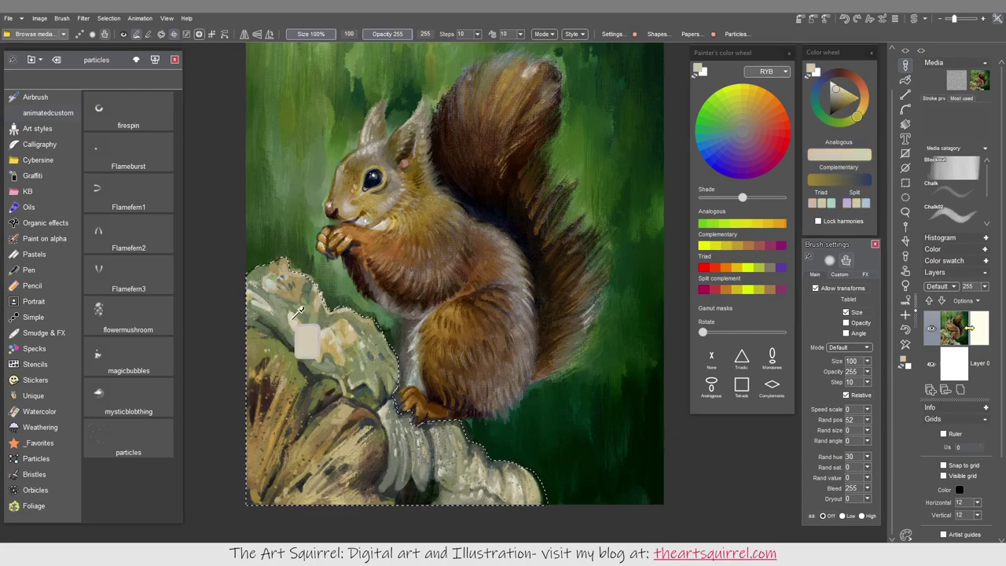
pyautogui.click(66, 346)
pyautogui.click(840, 274)
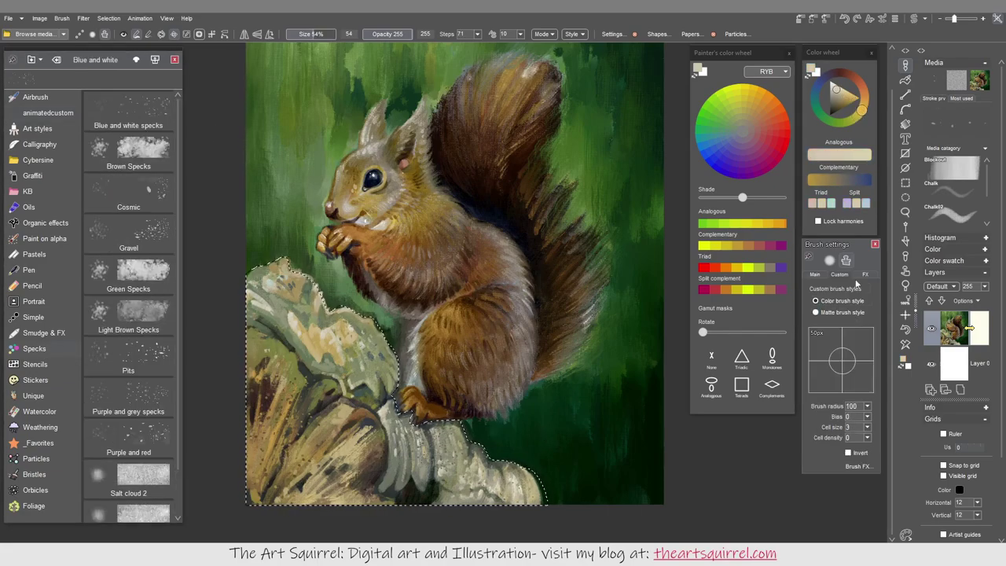
pyautogui.hotkey('ctrl', 'd')
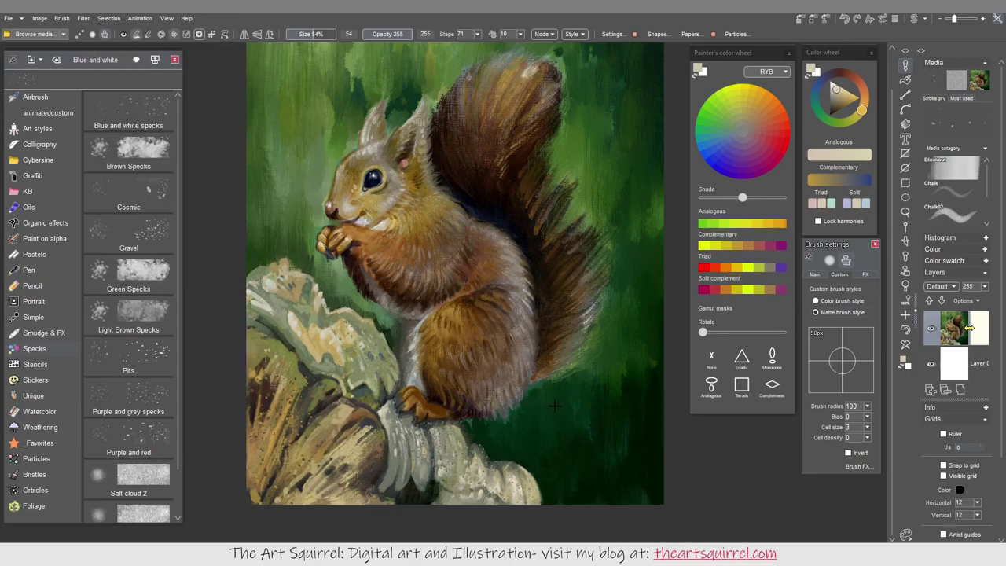
# Apply a filter to the whole painting and adjust its strength
pyautogui.click(82, 19)
pyautogui.moveTo(102, 68)
pyautogui.click(216, 98)
pyautogui.moveTo(509, 266); pyautogui.dragTo(487, 267)
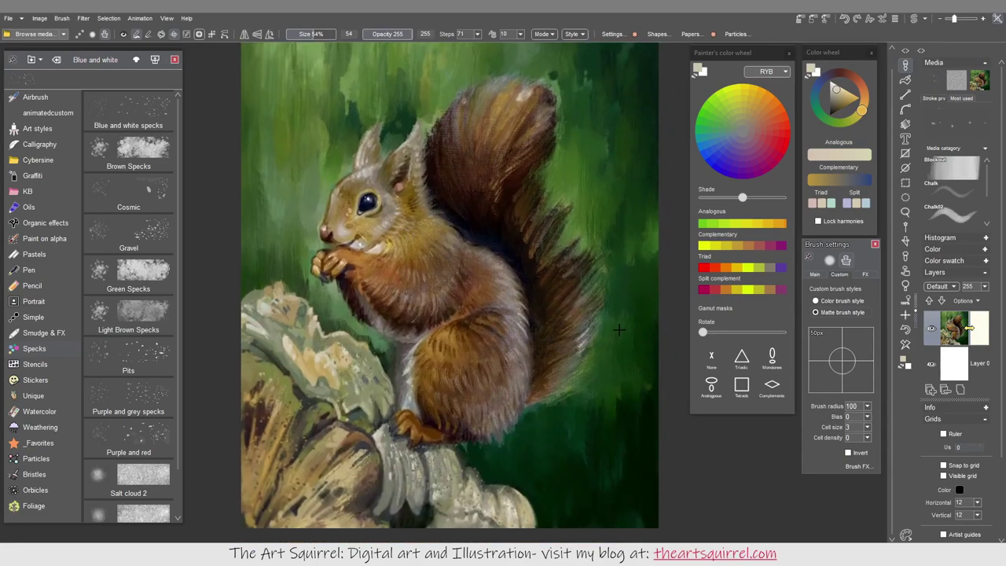
# Paint sampled tan and dark wisps along the tail's outer edge with the pastelpencilswooshygrit and pastelpencilswooshy brushes
pyautogui.click(38, 443)
pyautogui.click(128, 196)
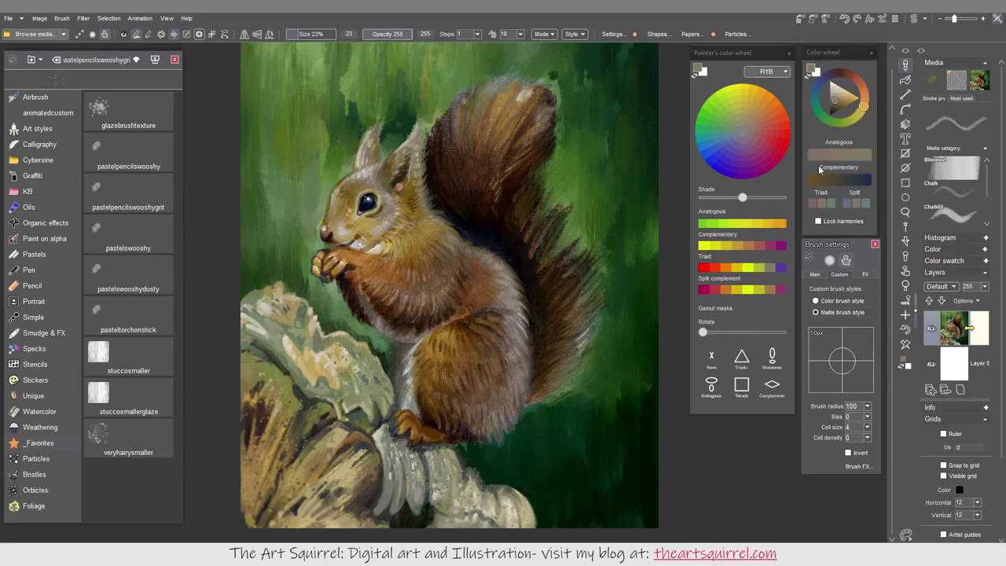
pyautogui.keyDown('alt'); pyautogui.click(583, 251); pyautogui.keyUp('alt')
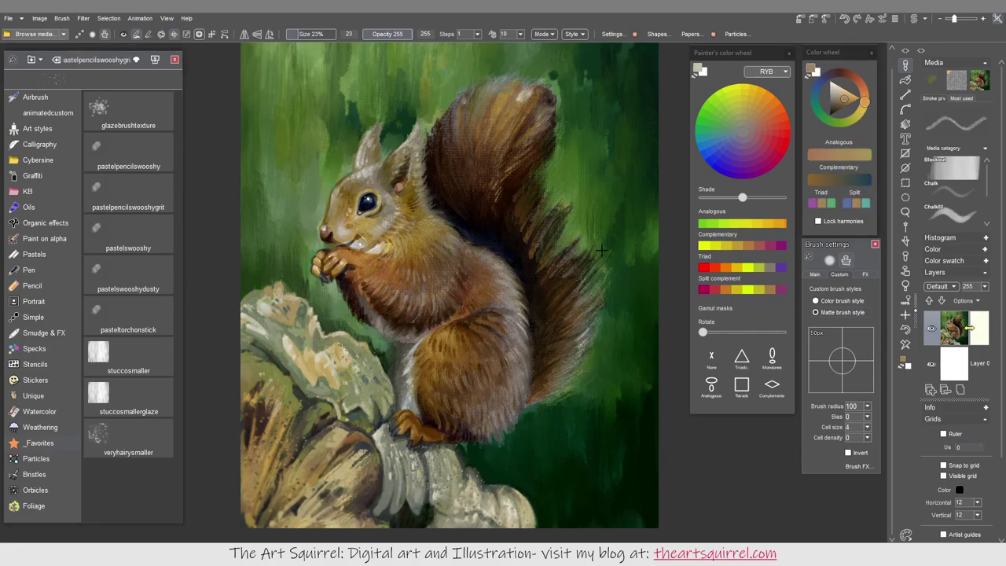
pyautogui.keyDown('alt'); pyautogui.click(546, 252); pyautogui.keyUp('alt')
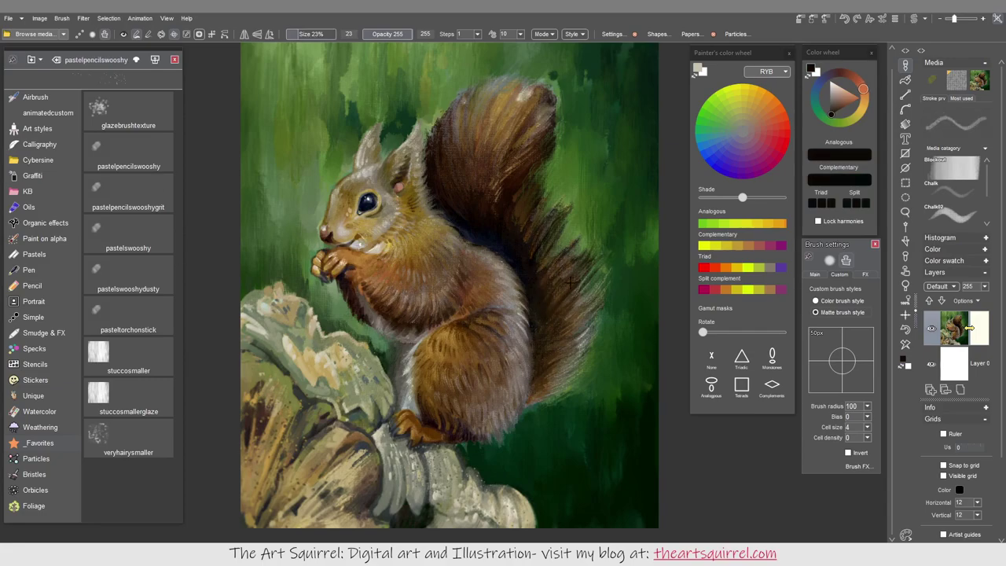
# Add sampled dark fur strokes to the shadowed lower tail with the pastelpencilswooshy brush
pyautogui.scroll(5, 554, 303)
pyautogui.scroll(-2, 558, 379)
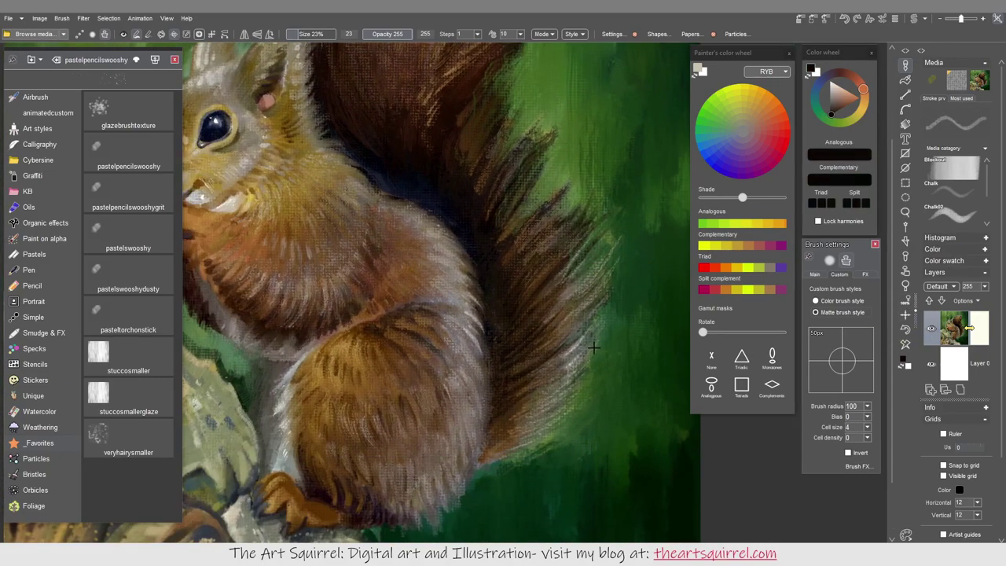
pyautogui.keyDown('alt'); pyautogui.click(557, 382); pyautogui.keyUp('alt')
pyautogui.scroll(3, 557, 382)
pyautogui.keyDown('alt'); pyautogui.click(516, 290); pyautogui.keyUp('alt')
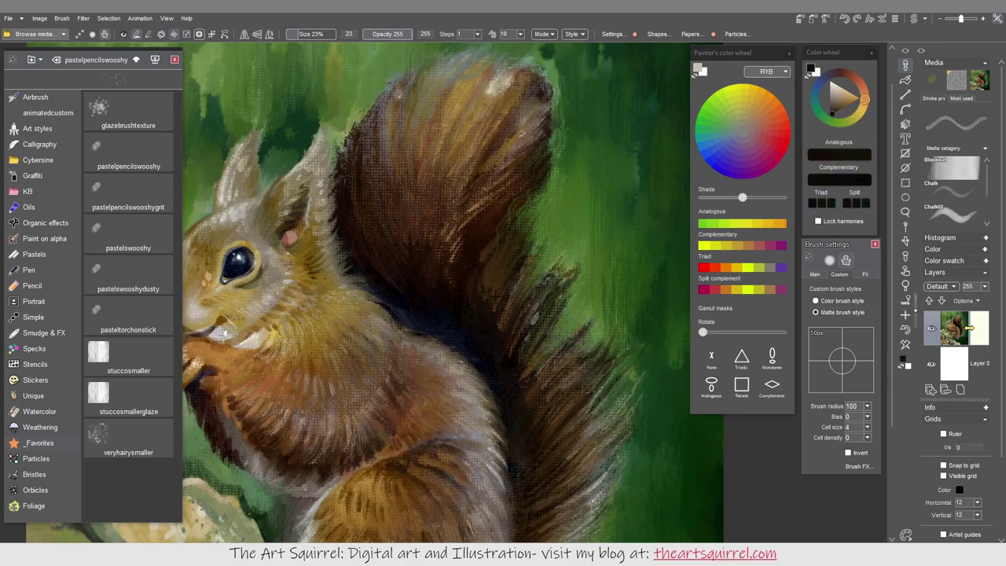
pyautogui.press('d')
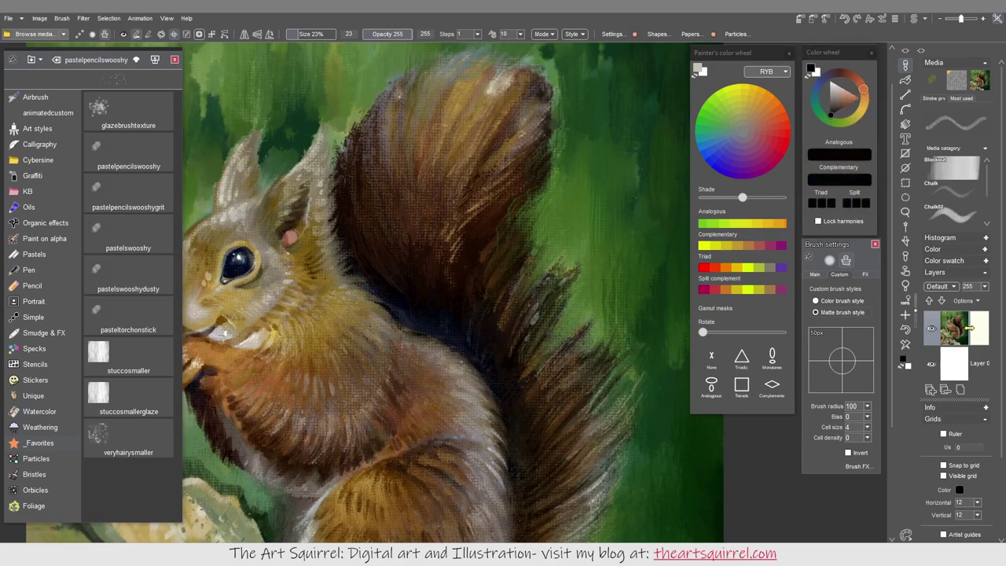
# Draw long black fur strokes up through the upper tail and sample a dark blue-grey from it
pyautogui.moveTo(452, 287); pyautogui.dragTo(461, 132)
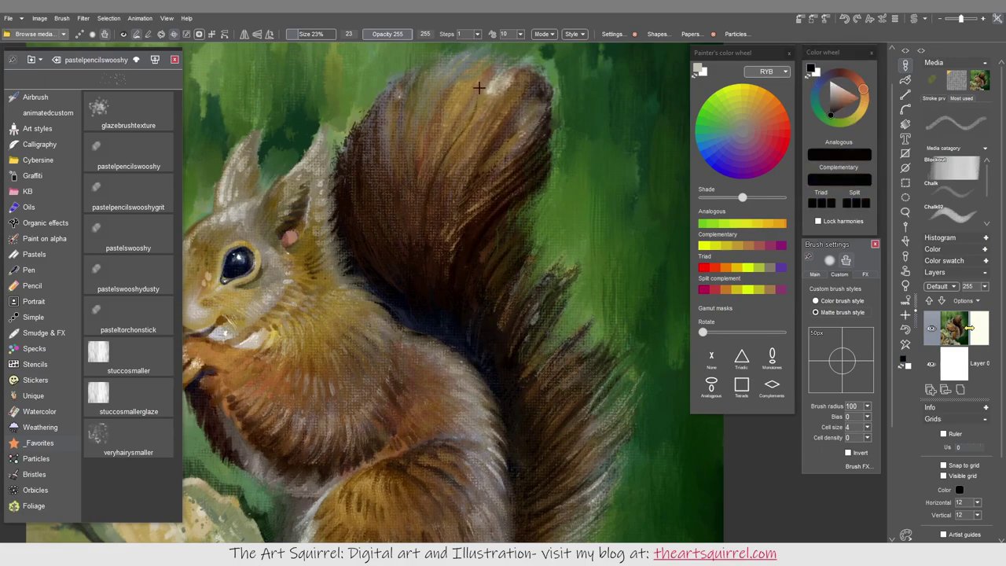
pyautogui.moveTo(439, 271); pyautogui.dragTo(453, 201)
pyautogui.moveTo(410, 252); pyautogui.dragTo(425, 150)
pyautogui.keyDown('alt'); pyautogui.click(404, 213); pyautogui.keyUp('alt')
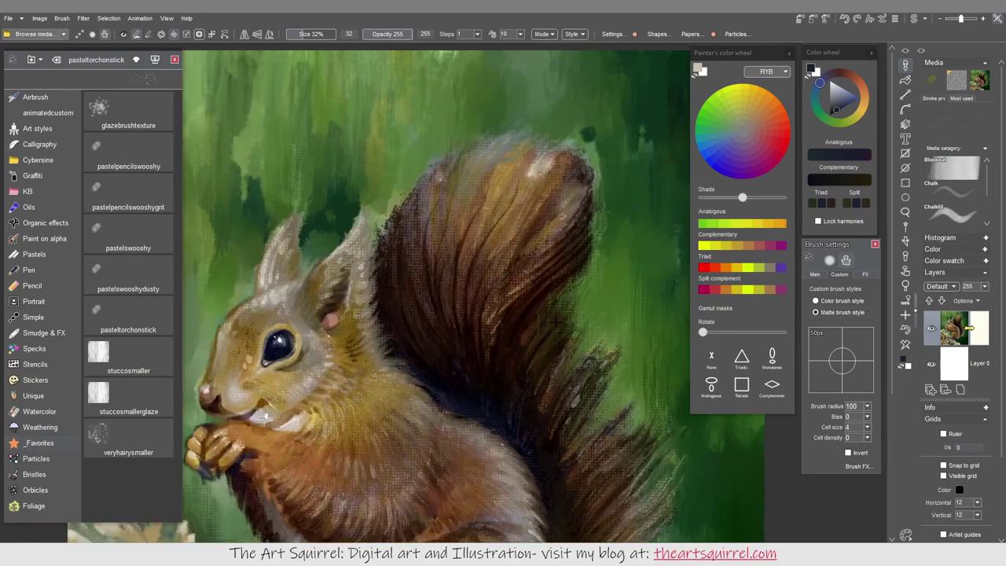
# Paint pale lavender and ochre highlight hairs through the upper tail, and sample reddish brown from its base
pyautogui.keyDown('alt'); pyautogui.click(567, 179); pyautogui.keyUp('alt')
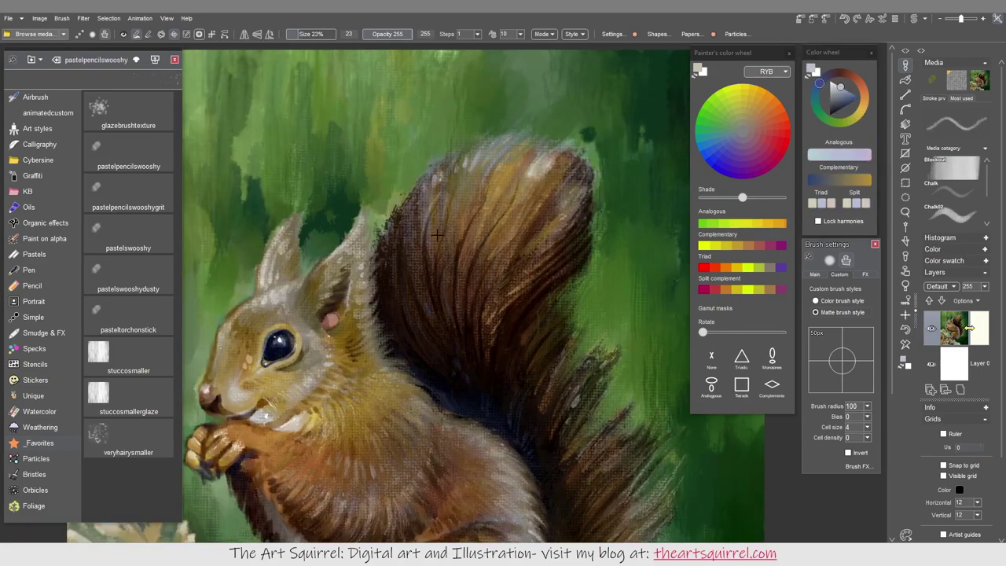
pyautogui.keyDown('alt'); pyautogui.click(499, 236); pyautogui.keyUp('alt')
pyautogui.moveTo(462, 178); pyautogui.dragTo(456, 220)
pyautogui.moveTo(464, 259); pyautogui.dragTo(476, 316)
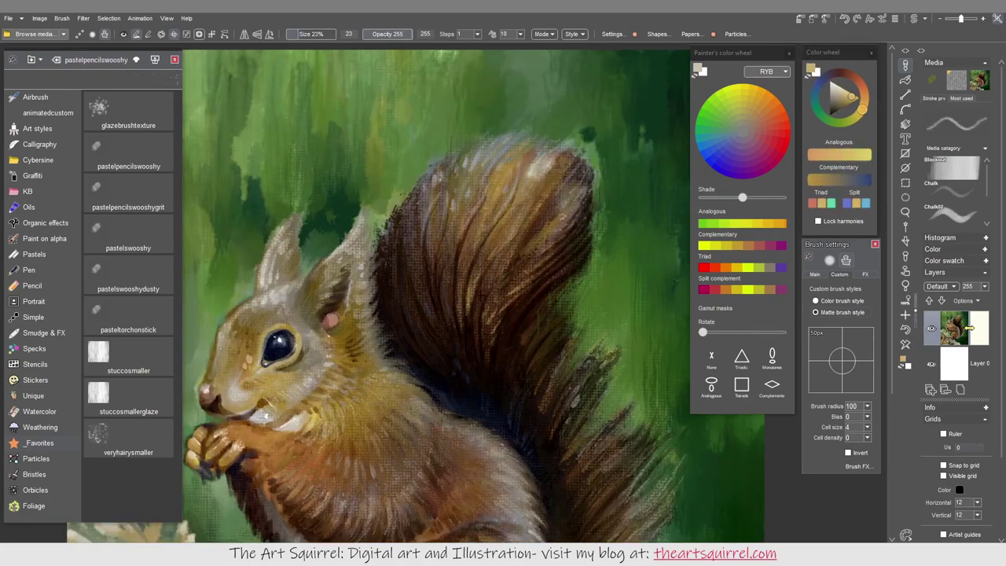
pyautogui.keyDown('alt'); pyautogui.click(507, 330); pyautogui.keyUp('alt')
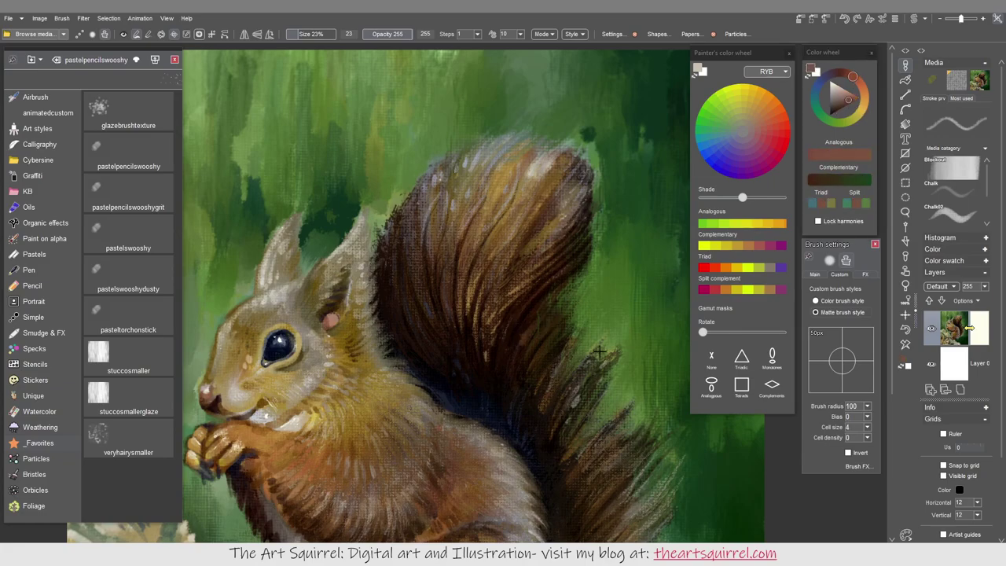
# Refine the tail's hairs and outer edge with the pastelpencilswooshygrit brush, using sampled grey-blue, light and background green tones
pyautogui.press(']')
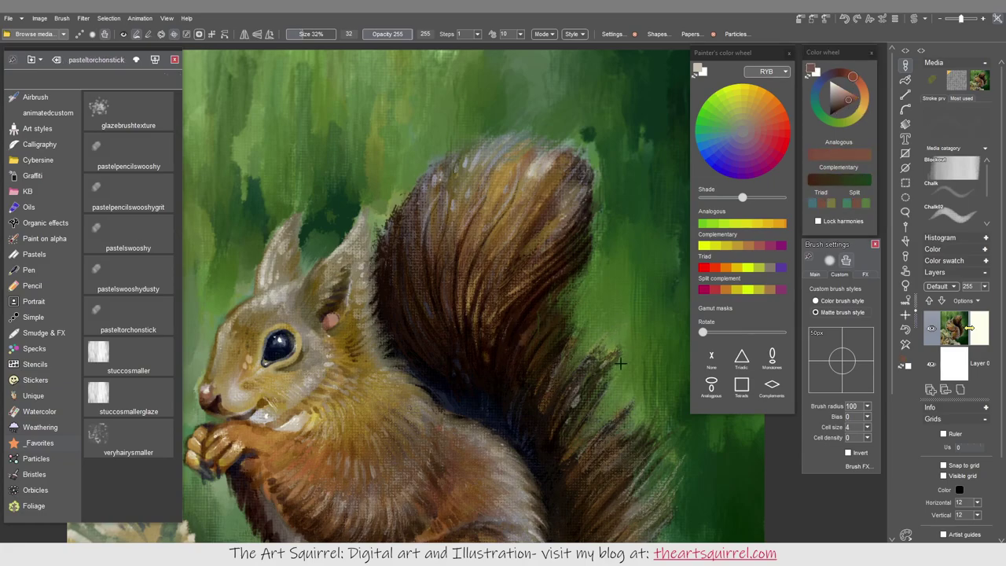
pyautogui.click(128, 196)
pyautogui.keyDown('alt'); pyautogui.click(445, 169); pyautogui.keyUp('alt')
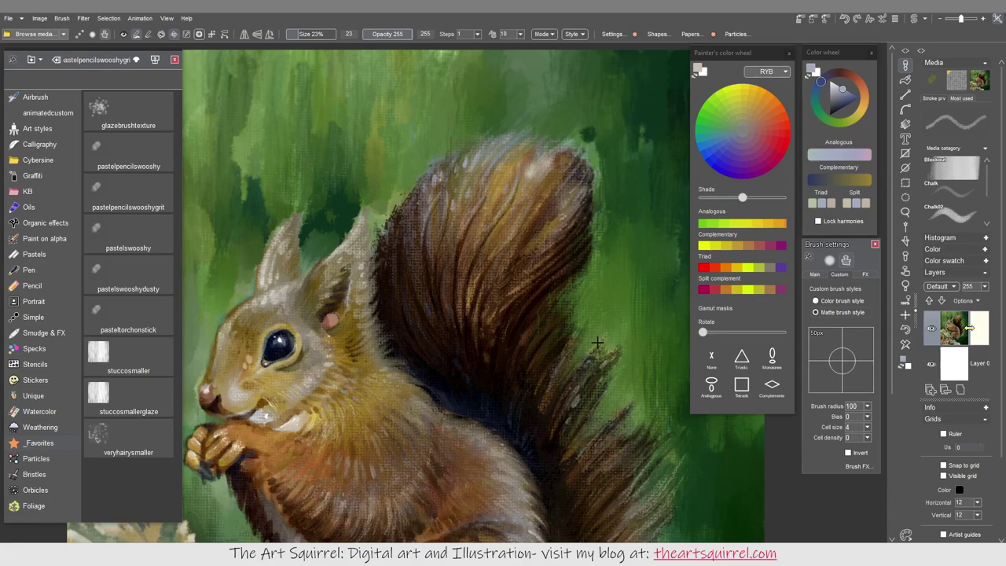
pyautogui.keyDown('alt'); pyautogui.click(535, 170); pyautogui.keyUp('alt')
pyautogui.keyDown('alt'); pyautogui.click(636, 271); pyautogui.keyUp('alt')
pyautogui.hotkey('ctrl', '0')
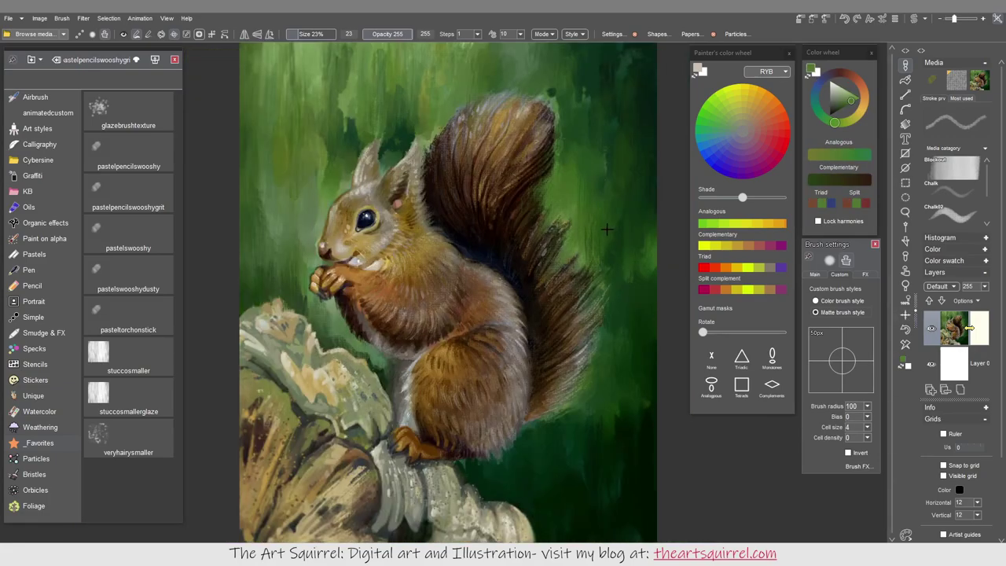
# Try the Art sharpen filter with window size 1, threshold 32 and level 255
pyautogui.click(84, 18)
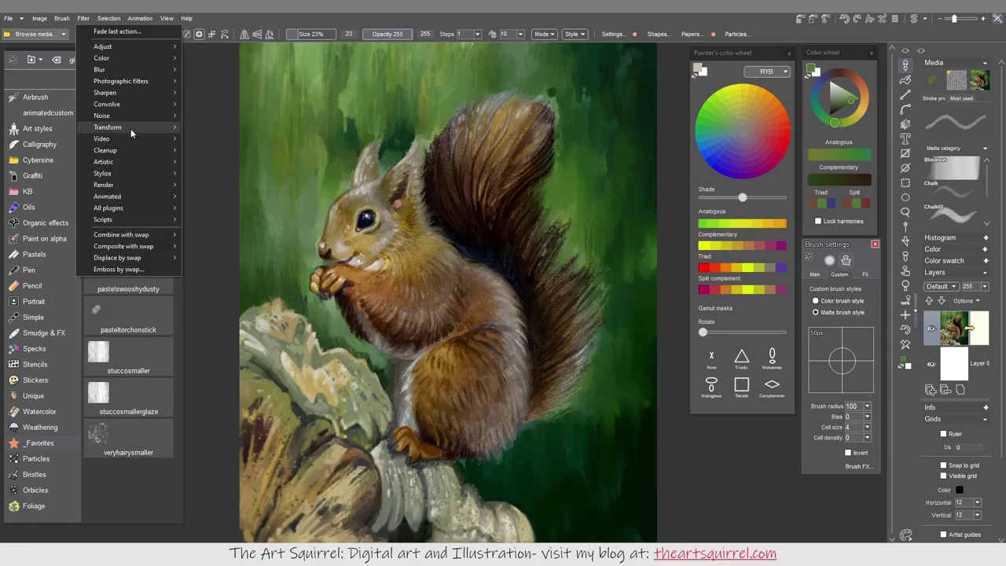
pyautogui.click(220, 104)
pyautogui.moveTo(548, 276); pyautogui.dragTo(692, 305)
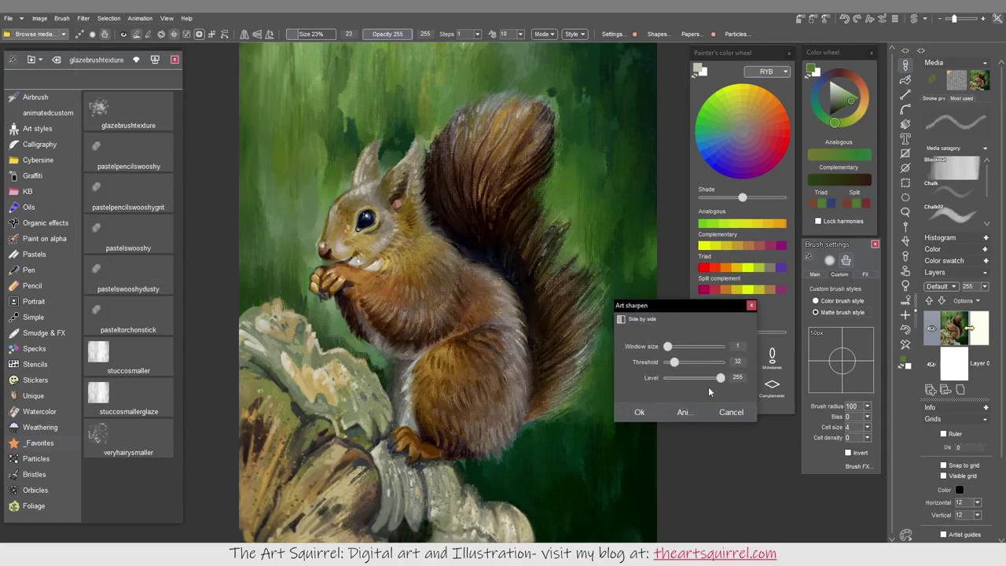
pyautogui.click(730, 412)
# Apply the Film grain filter with red level 20, green level 40, blue level 128 and grain scale 15
pyautogui.click(84, 18)
pyautogui.click(259, 134)
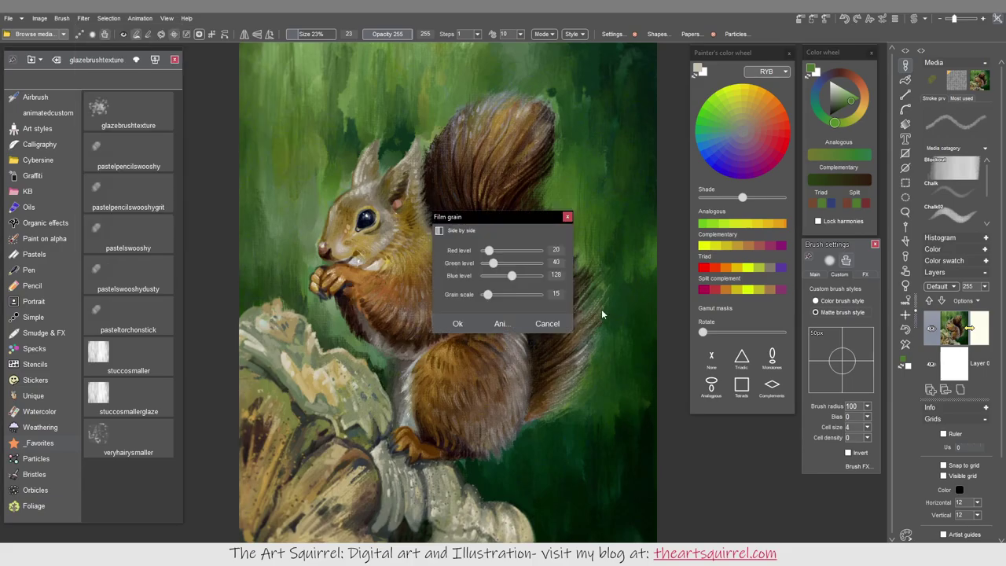
pyautogui.click(458, 323)
pyautogui.click(9, 18)
pyautogui.click(39, 105)
pyautogui.press('Return')
# Try the Value noise and Jitter blur plus filters on the painting, cancelling each preview
pyautogui.click(84, 18)
pyautogui.click(249, 151)
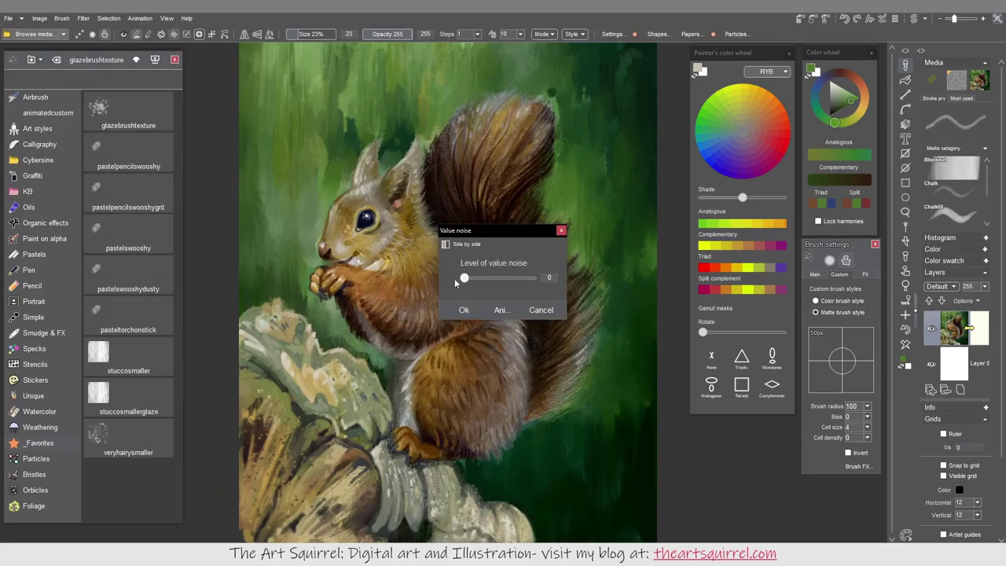
pyautogui.click(541, 309)
pyautogui.click(84, 18)
pyautogui.click(249, 162)
pyautogui.click(542, 272)
pyautogui.click(83, 18)
pyautogui.click(249, 134)
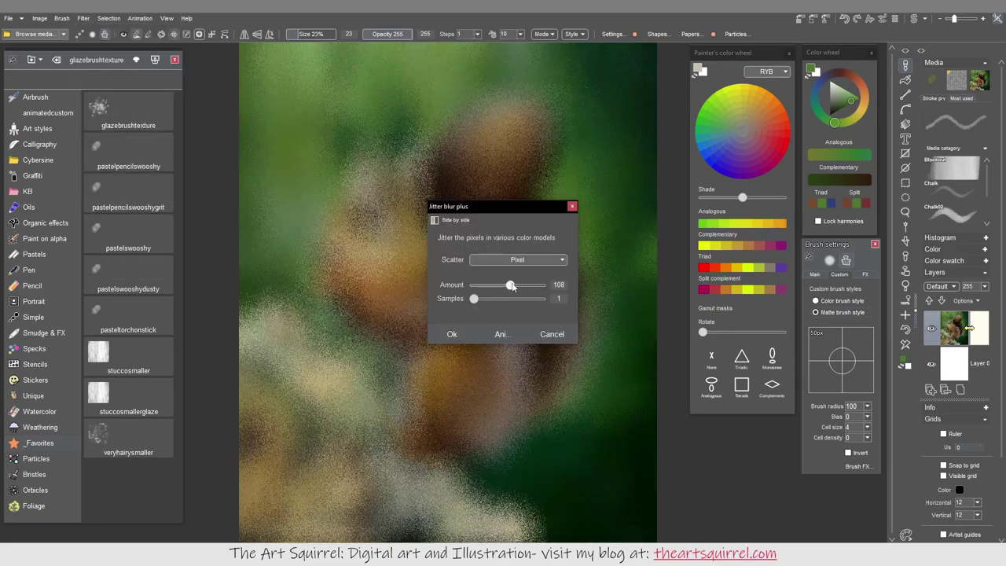
pyautogui.click(542, 323)
pyautogui.click(83, 18)
pyautogui.click(265, 91)
pyautogui.click(551, 487)
# Try the Fog filter and a bluish colour-shifting filter on the painting, undoing each one
pyautogui.click(83, 18)
pyautogui.moveTo(120, 81)
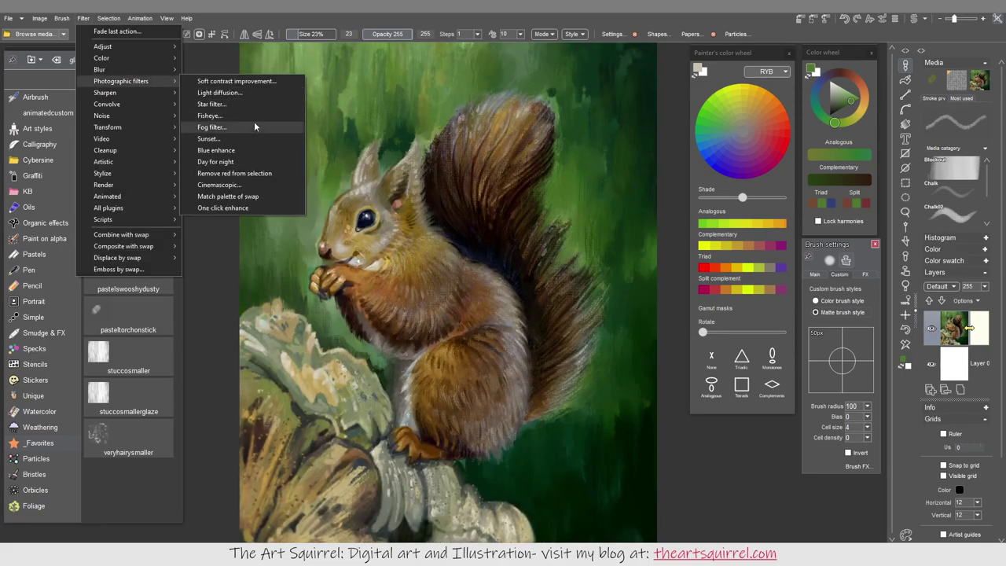
pyautogui.click(251, 127)
pyautogui.hotkey('ctrl', 'z')
pyautogui.click(83, 18)
pyautogui.click(220, 93)
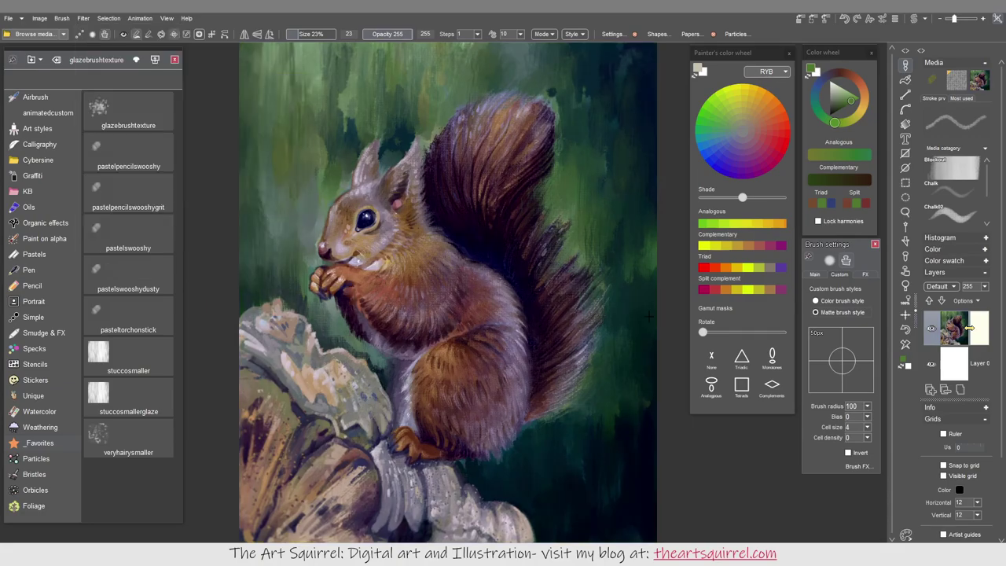
pyautogui.hotkey('ctrl', 'z')
# Try the Duotone colour filter on the painting
pyautogui.click(83, 18)
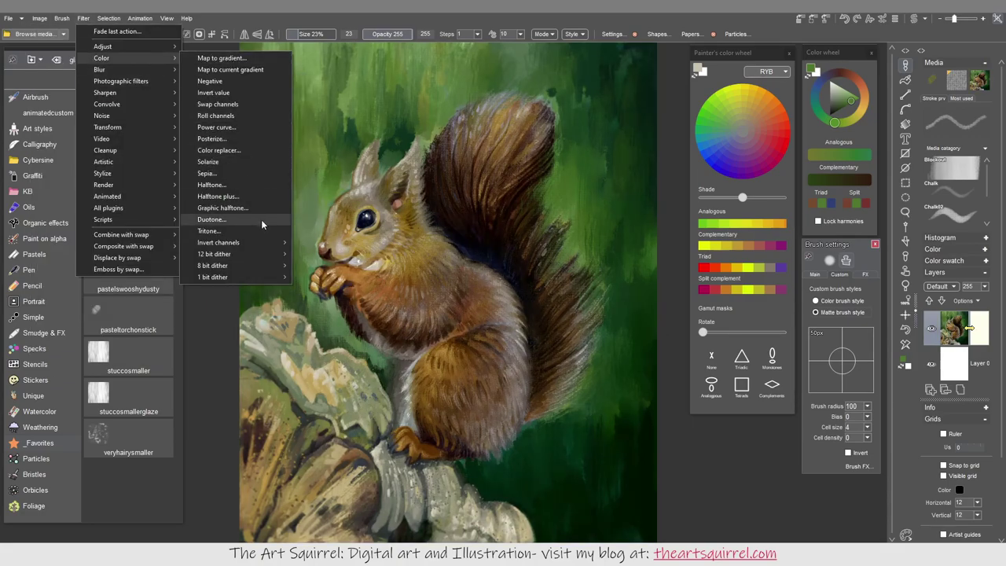
pyautogui.click(261, 221)
pyautogui.moveTo(570, 188); pyautogui.dragTo(281, 245)
pyautogui.click(319, 434)
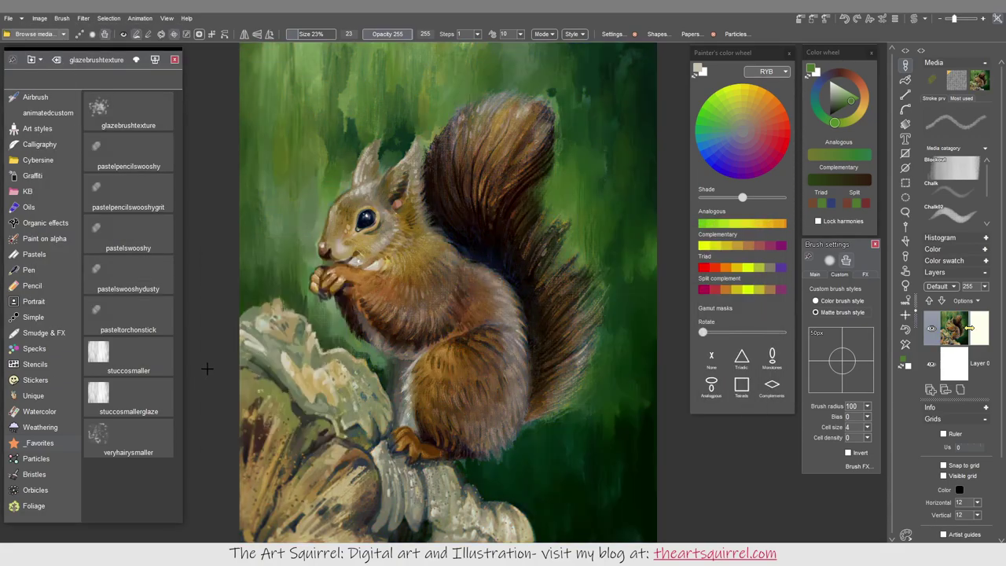
# Dab soft green spots onto the dark background below the tail with the Buttery oil brush
pyautogui.click(28, 207)
pyautogui.click(618, 499)
pyautogui.click(546, 491)
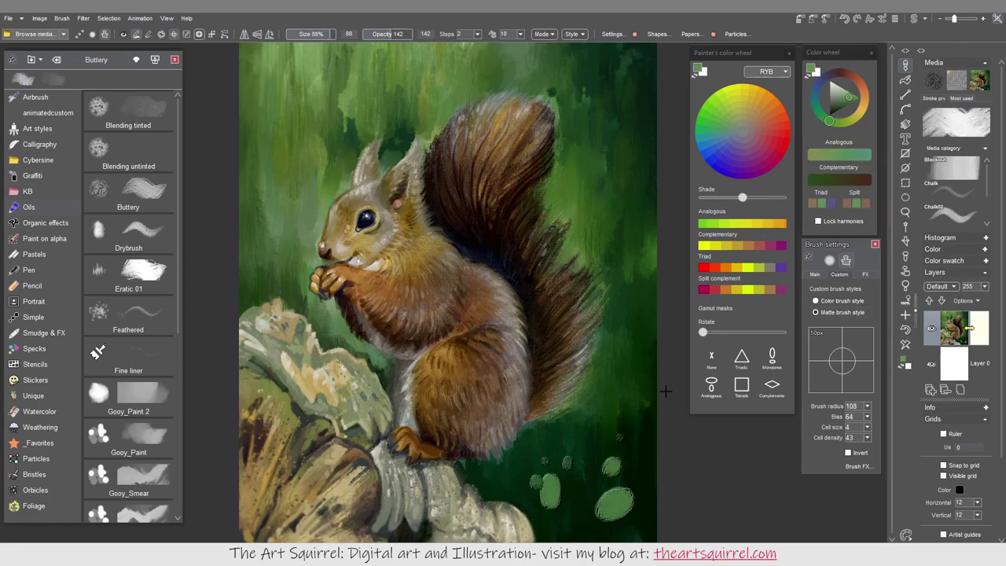
pyautogui.click(633, 451)
# Blend the green spots into the dark background with the Blending tinted oil brush
pyautogui.click(129, 110)
pyautogui.moveTo(629, 440)
pyautogui.mouseDown()
pyautogui.moveTo(633, 468)
pyautogui.moveTo(605, 535)
pyautogui.moveTo(554, 507)
pyautogui.mouseUp()
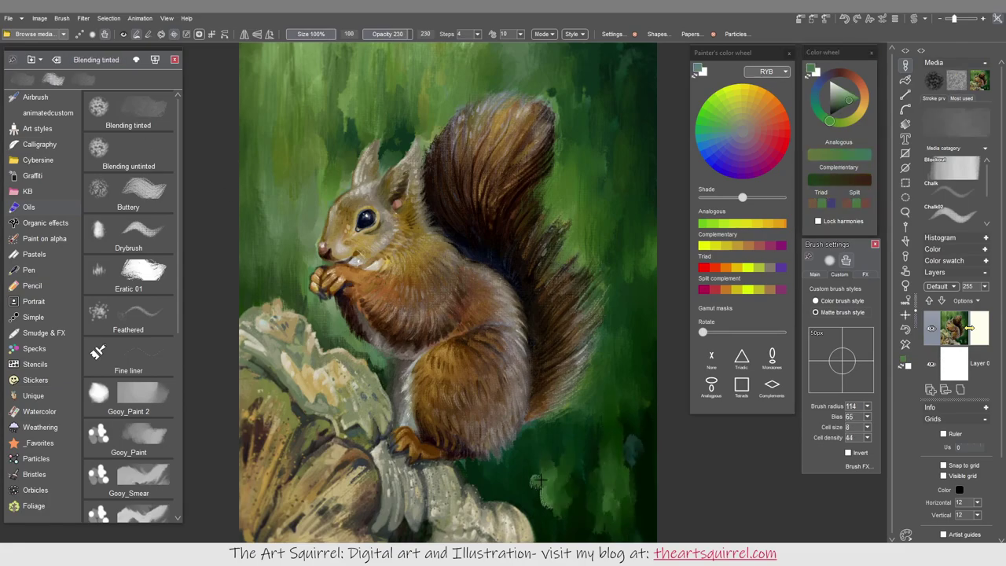
pyautogui.moveTo(550, 460); pyautogui.dragTo(641, 480)
# Soften the background below the tail with sampled dark greens using the veryhairysmaller brush
pyautogui.click(39, 443)
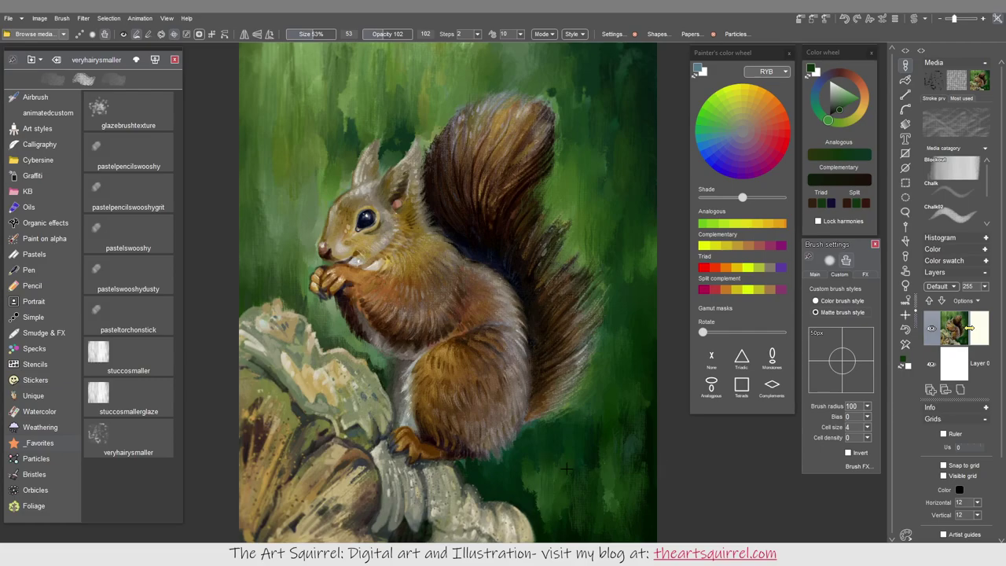
pyautogui.keyDown('alt'); pyautogui.click(617, 483); pyautogui.keyUp('alt')
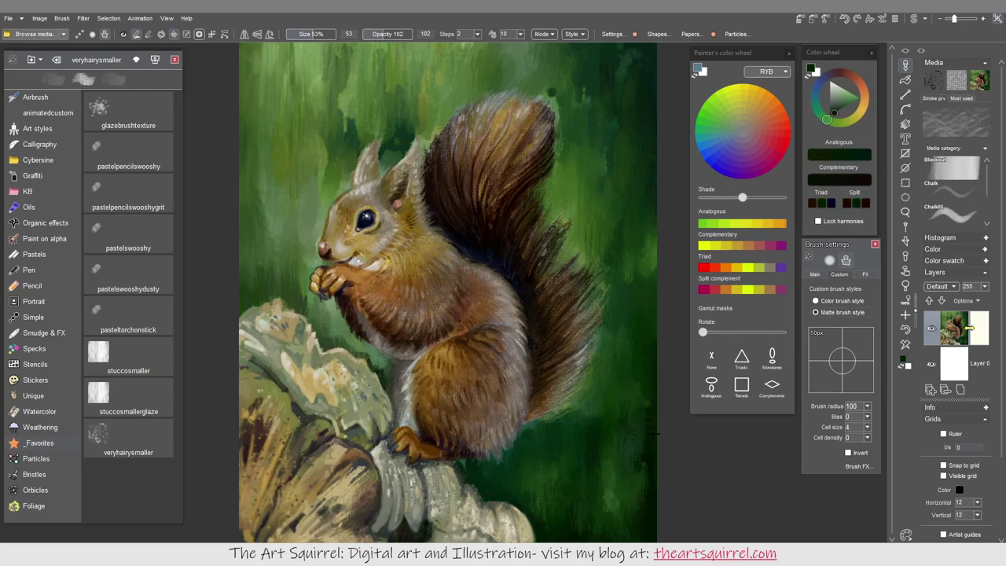
pyautogui.scroll(-4, 665, 466)
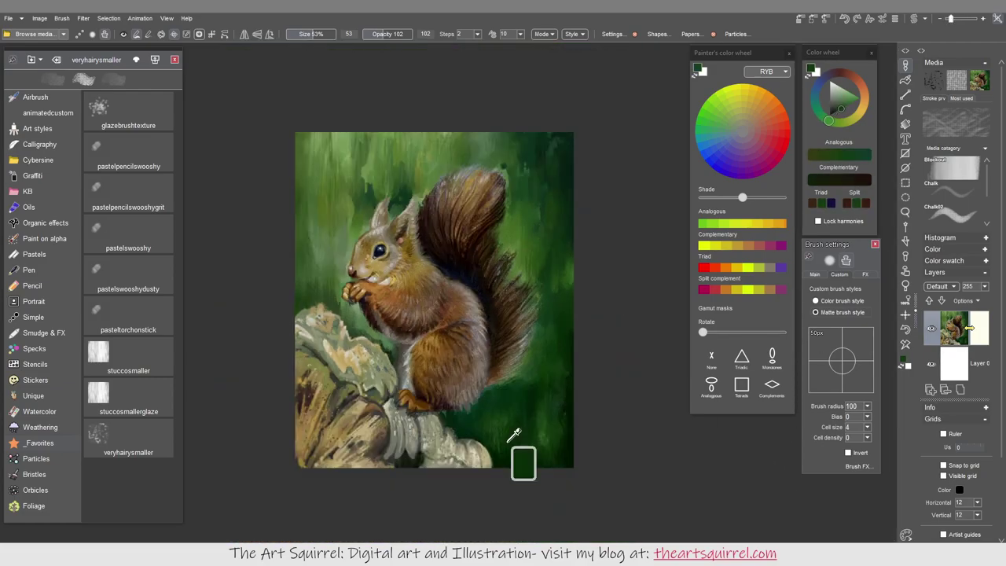
# Preview the Water drops filter in the Bubbles style with a waterdrop count of 123, size 105 and refraction 170
pyautogui.click(83, 18)
pyautogui.press('Return')
pyautogui.click(83, 18)
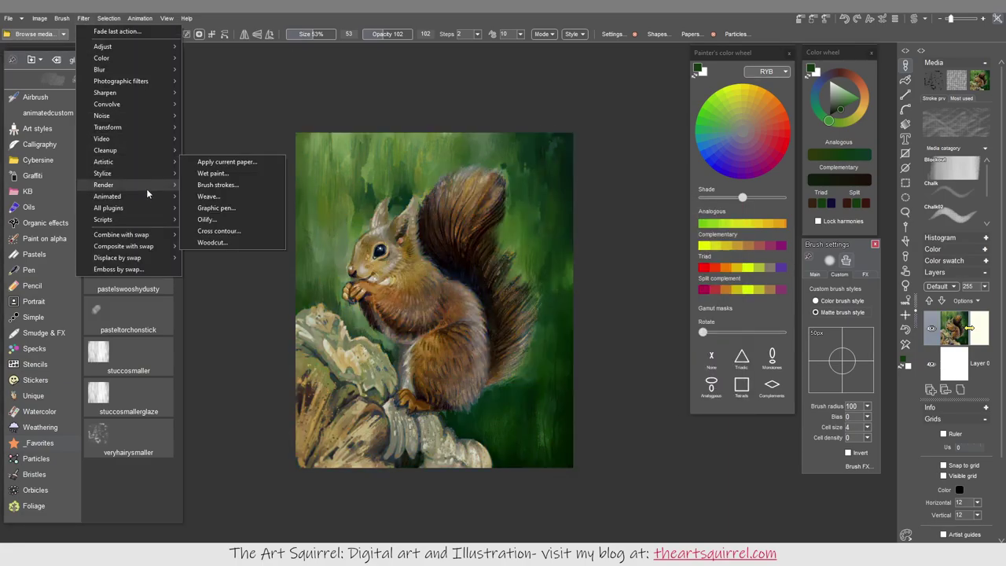
pyautogui.click(264, 246)
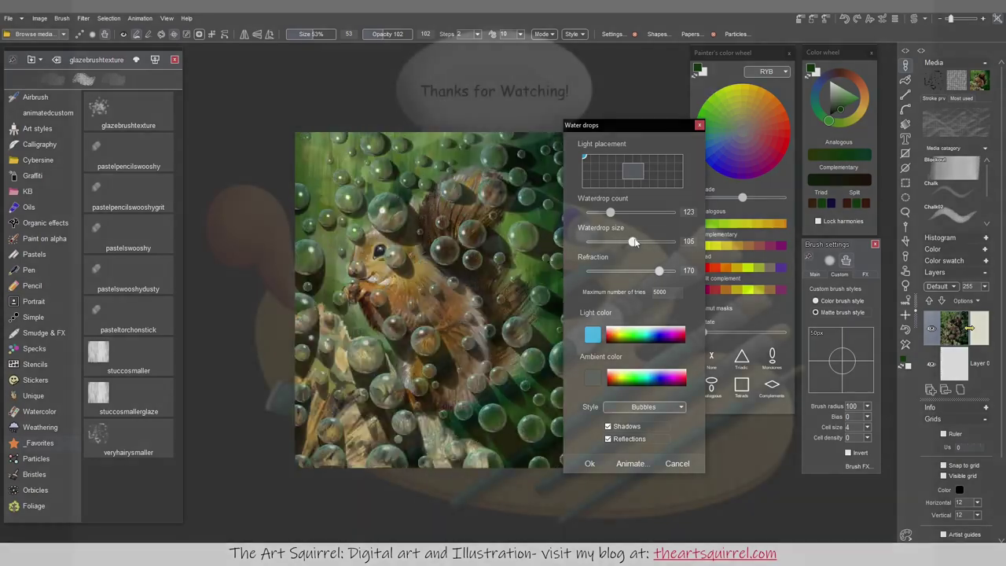